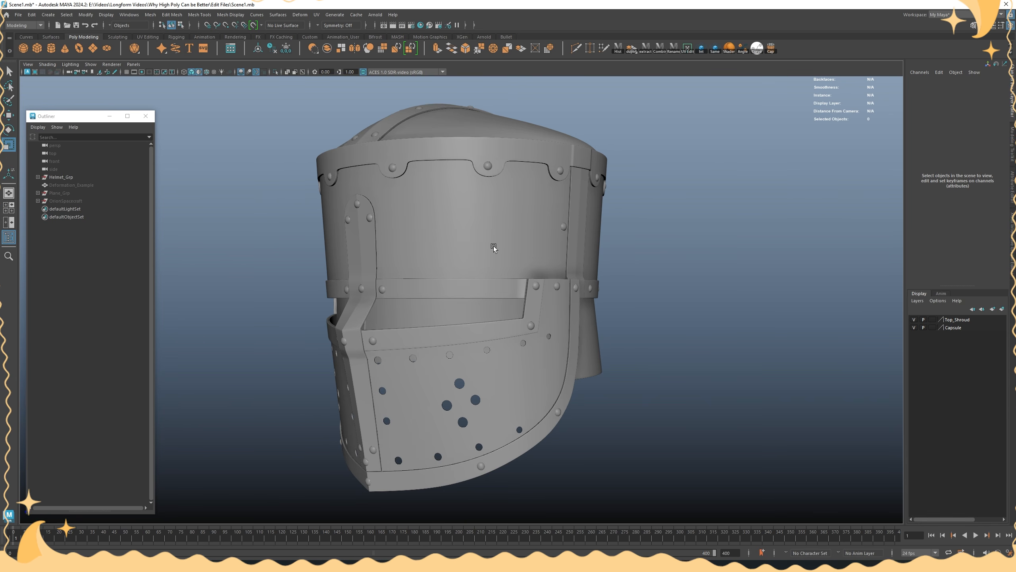
# Examine the helmet model from several angles and inspect the topology of its upper cylindrical body and rear neck guard
pyautogui.keyDown('alt'); pyautogui.moveTo(516, 227); pyautogui.dragTo(540, 282); pyautogui.keyUp('alt')
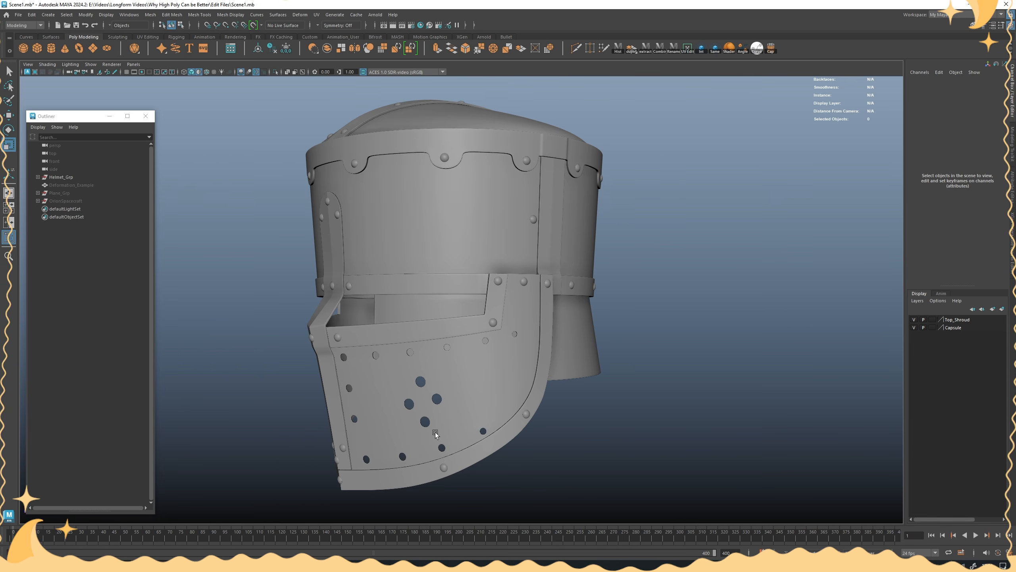
pyautogui.keyDown('alt'); pyautogui.moveTo(435, 432); pyautogui.dragTo(466, 403); pyautogui.keyUp('alt')
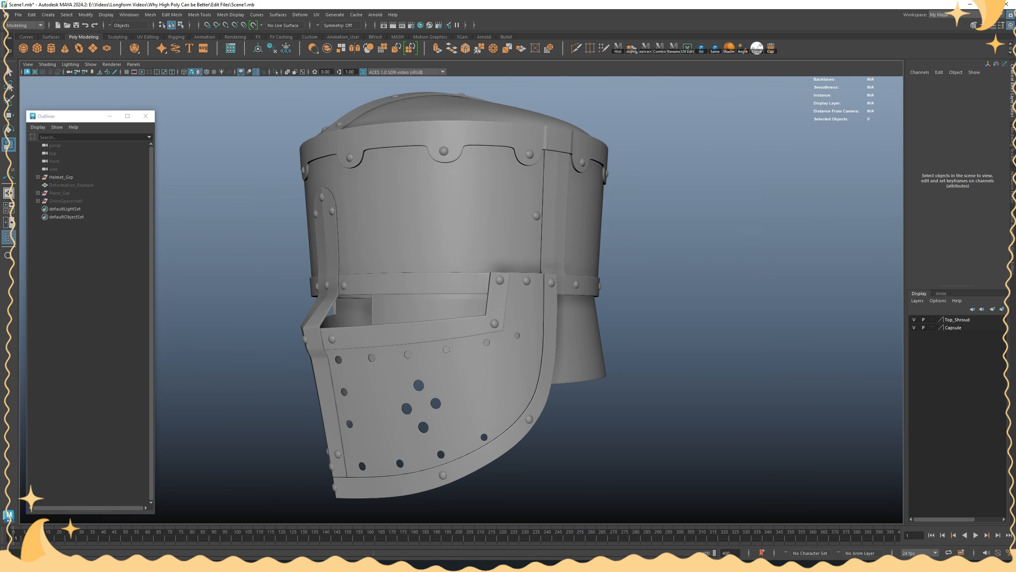
pyautogui.keyDown('alt'); pyautogui.moveTo(443, 250); pyautogui.dragTo(500, 250); pyautogui.keyUp('alt')
pyautogui.scroll(-3, 511, 251)
pyautogui.click(498, 250)
pyautogui.keyDown('alt'); pyautogui.moveTo(714, 250); pyautogui.dragTo(646, 275); pyautogui.keyUp('alt')
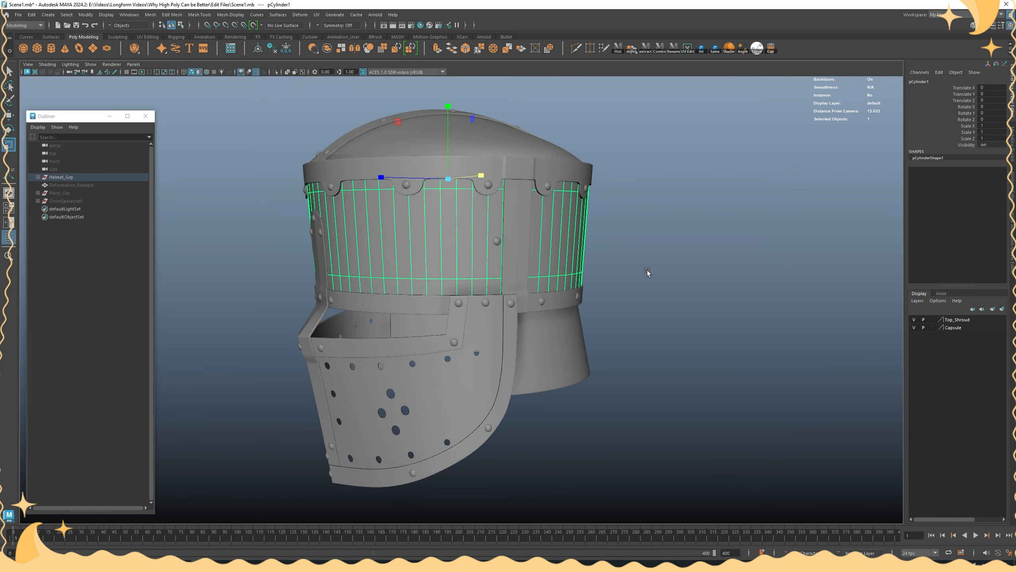
pyautogui.click(649, 269)
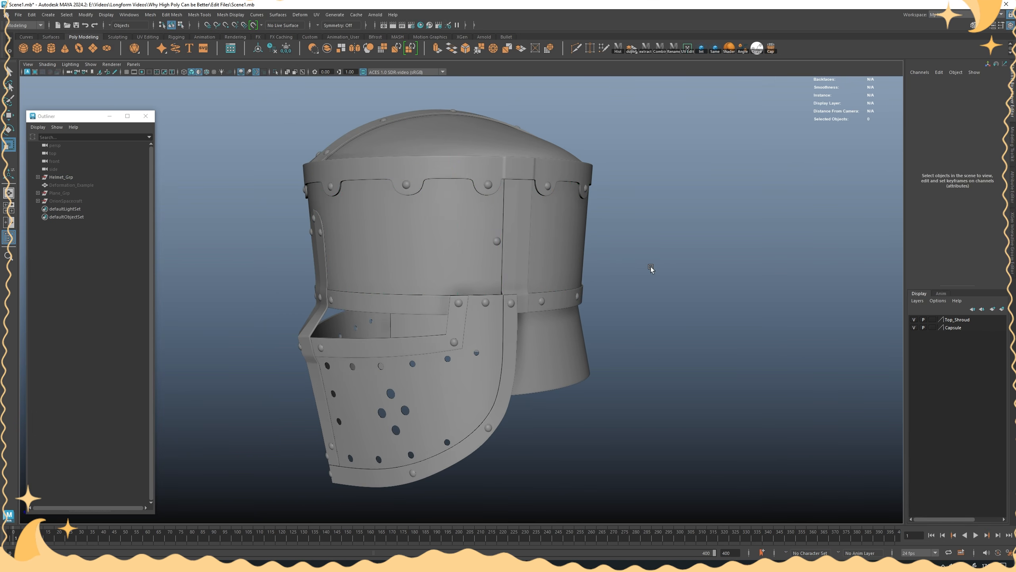
pyautogui.click(557, 333)
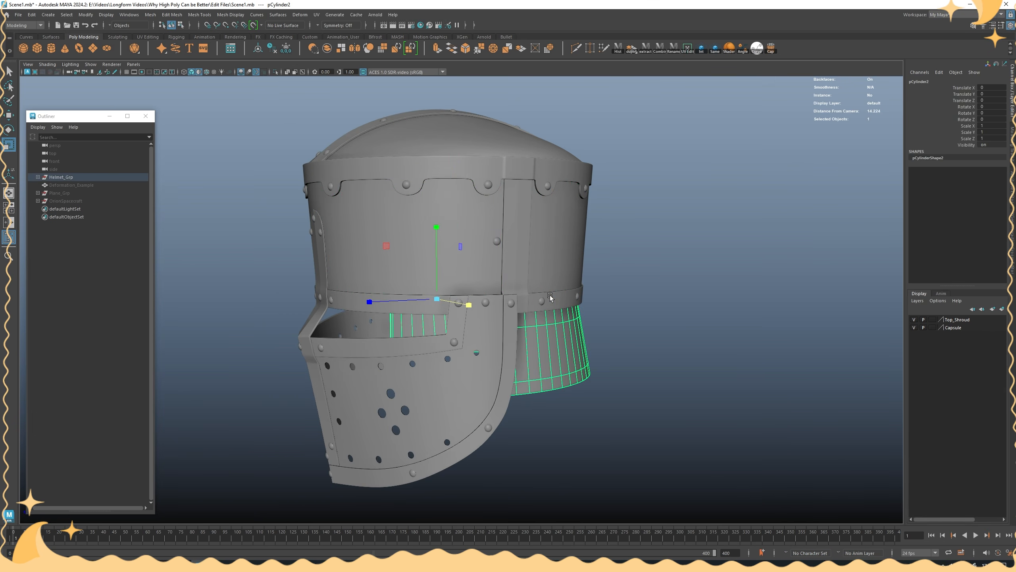
pyautogui.click(489, 287)
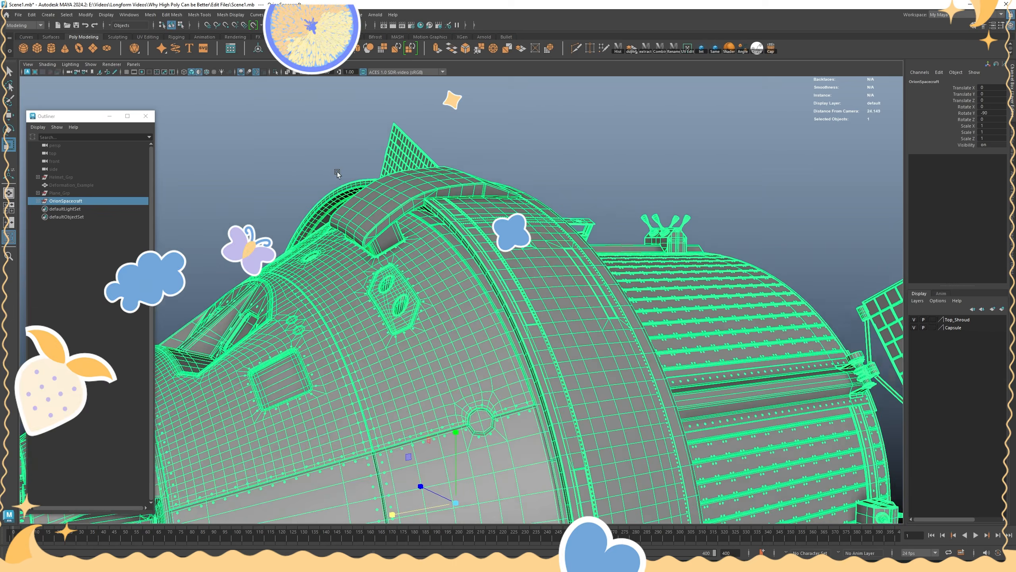
# Examine the Orion spacecraft's capsule panels, windows and service module from several angles
pyautogui.moveTo(445, 272)
pyautogui.keyDown('alt'); pyautogui.mouseDown()
pyautogui.moveTo(529, 248)
pyautogui.moveTo(470, 257)
pyautogui.moveTo(565, 242)
pyautogui.moveTo(701, 315)
pyautogui.moveTo(695, 338)
pyautogui.moveTo(520, 296)
pyautogui.moveTo(451, 314)
pyautogui.mouseUp(); pyautogui.keyUp('alt')
pyautogui.keyDown('alt'); pyautogui.moveTo(513, 273); pyautogui.dragTo(382, 249); pyautogui.keyUp('alt')
pyautogui.keyDown('alt'); pyautogui.moveTo(381, 249); pyautogui.dragTo(506, 284, button='right'); pyautogui.keyUp('alt')
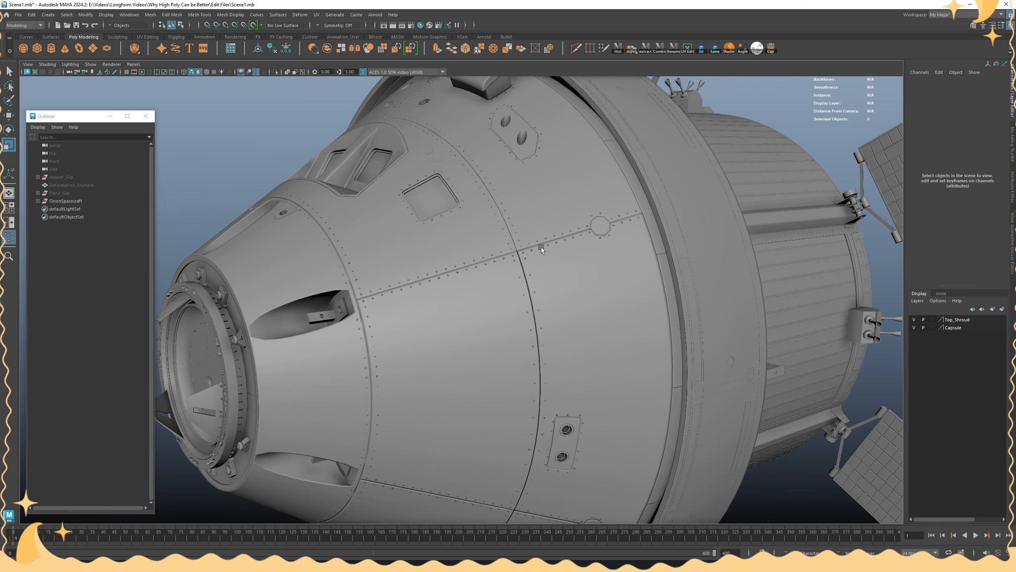
pyautogui.keyDown('alt'); pyautogui.moveTo(525, 251); pyautogui.dragTo(442, 236); pyautogui.keyUp('alt')
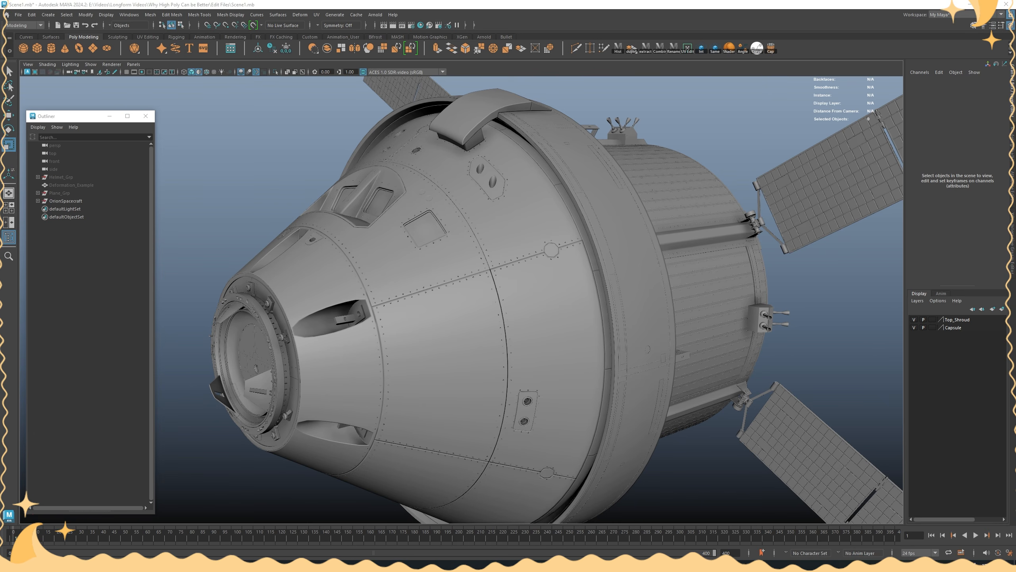
pyautogui.scroll(-3, 431, 259)
pyautogui.keyDown('alt'); pyautogui.moveTo(430, 258); pyautogui.dragTo(401, 249); pyautogui.keyUp('alt')
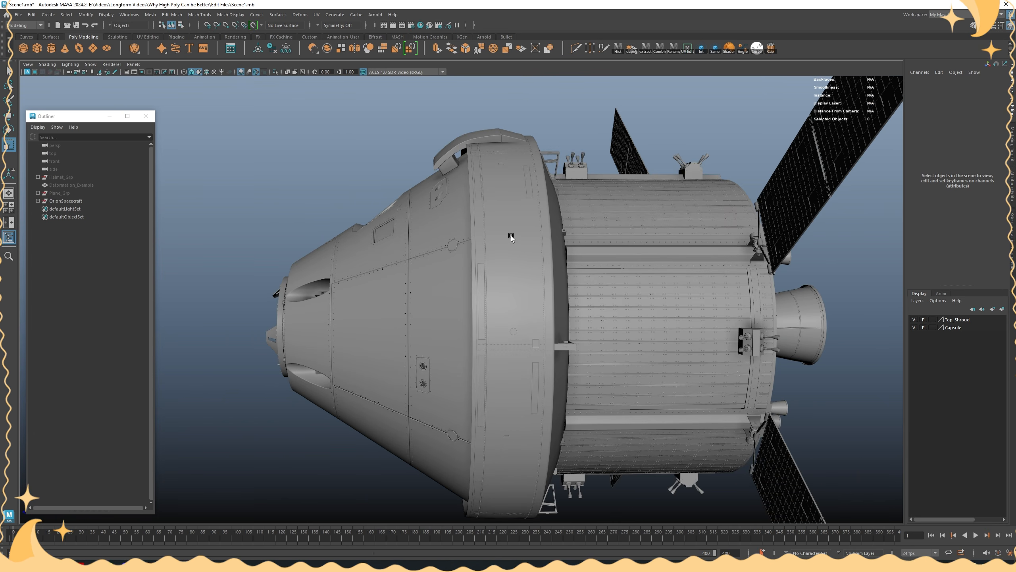
# Isolate the capsule's main panel group to inspect its mesh, and restore the view of the whole spacecraft
pyautogui.keyDown('alt'); pyautogui.moveTo(332, 222); pyautogui.dragTo(384, 230); pyautogui.keyUp('alt')
pyautogui.click(389, 287)
pyautogui.press('Up')
pyautogui.hotkey('ctrl', '1')
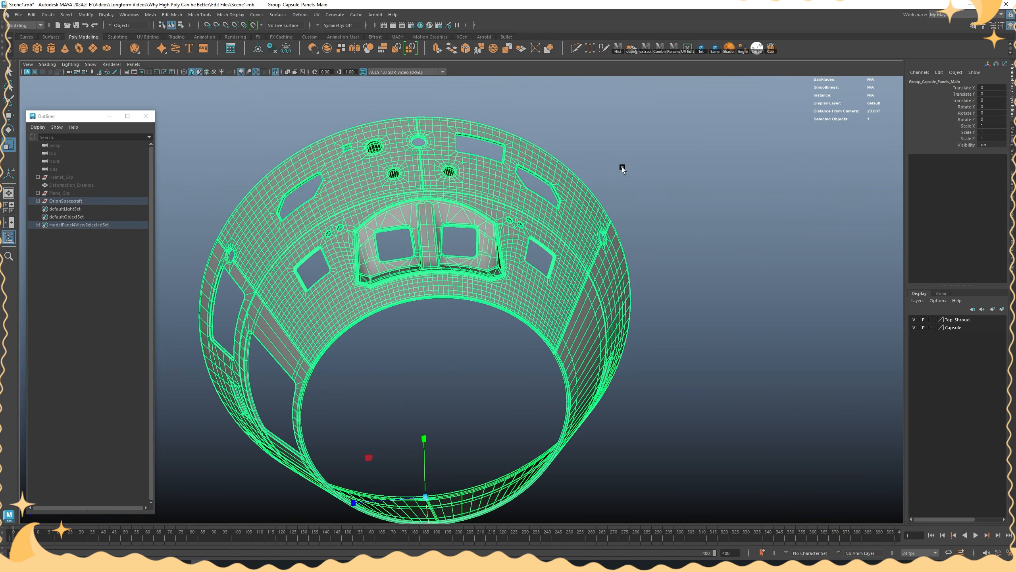
pyautogui.click(623, 167)
pyautogui.keyDown('alt'); pyautogui.moveTo(623, 167); pyautogui.dragTo(476, 227); pyautogui.keyUp('alt')
pyautogui.scroll(-2, 523, 213)
pyautogui.hotkey('ctrl', '1')
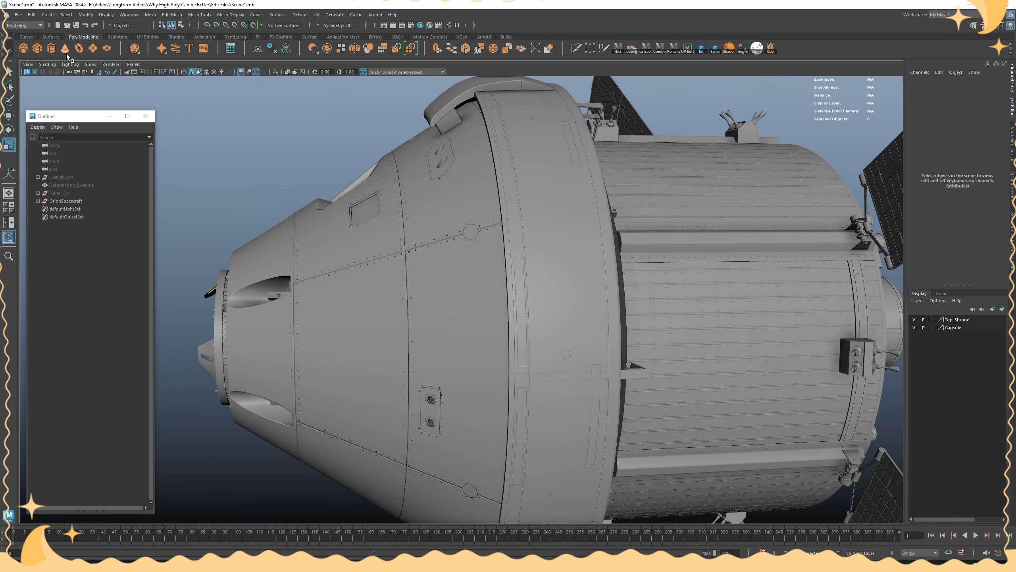
# Create a polygon cylinder in front of the capsule's nose, rotate it 90 degrees about X and freeze its transformations
pyautogui.click(47, 50)
pyautogui.scroll(-5, 412, 204)
pyautogui.press('w')
pyautogui.keyDown('alt'); pyautogui.moveTo(413, 204); pyautogui.dragTo(224, 327); pyautogui.keyUp('alt')
pyautogui.press('e')
pyautogui.moveTo(320, 279); pyautogui.dragTo(359, 305)
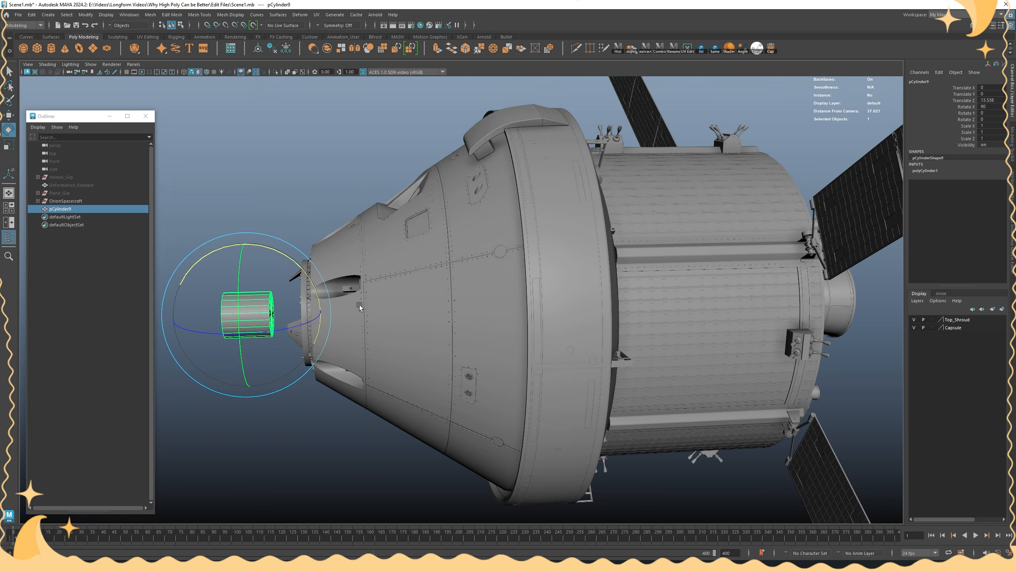
pyautogui.press('w')
pyautogui.hotkey('ctrl', 'f')
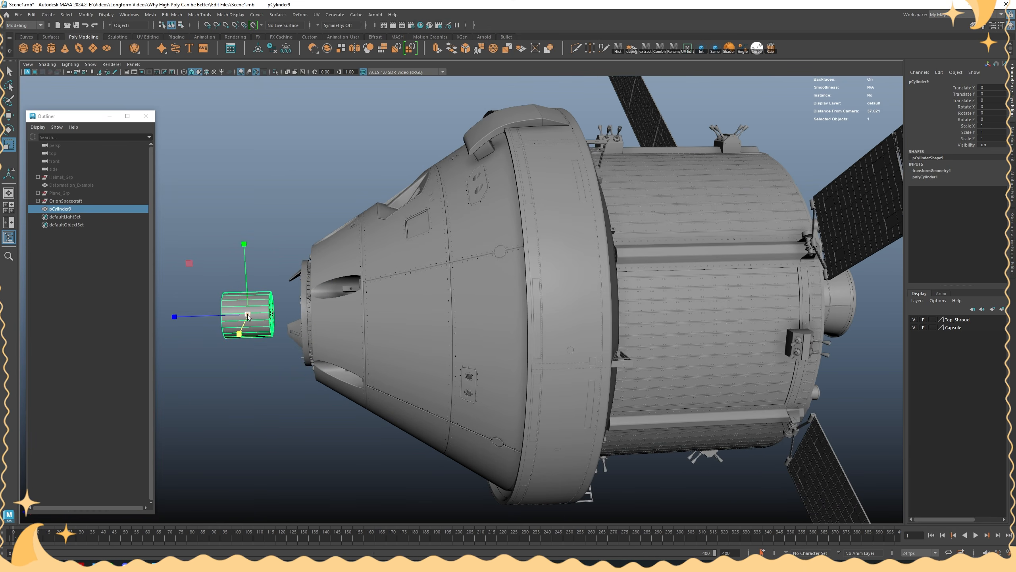
# Scale the cylinder uniformly to about 3 and slide it along Z so its front end fits the capsule's nose
pyautogui.moveTo(247, 315); pyautogui.dragTo(401, 315)
pyautogui.press('w')
pyautogui.keyDown('alt'); pyautogui.moveTo(344, 307); pyautogui.dragTo(438, 296, button='middle'); pyautogui.keyUp('alt')
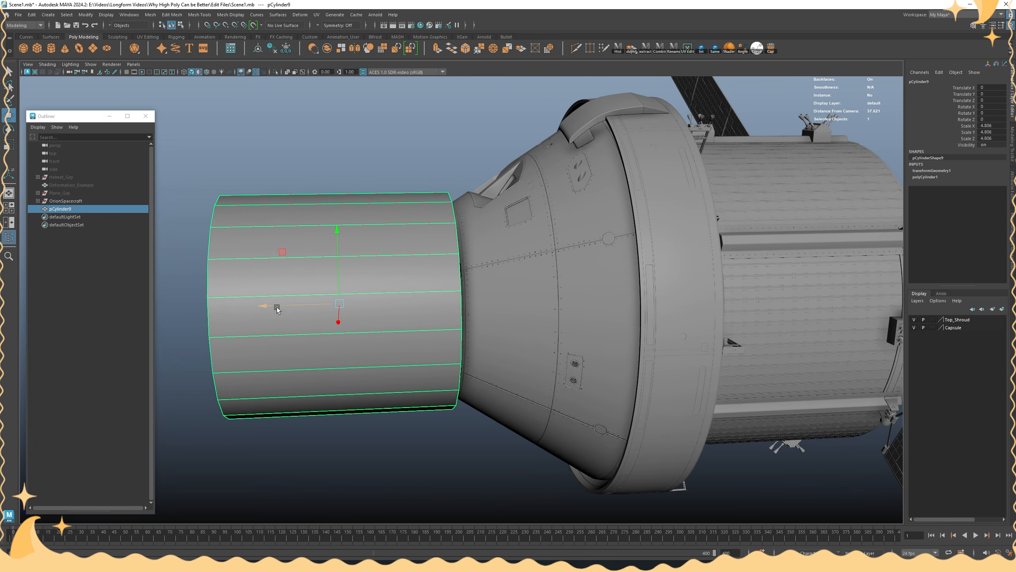
pyautogui.moveTo(277, 307); pyautogui.dragTo(471, 288)
pyautogui.keyDown('alt'); pyautogui.moveTo(486, 268); pyautogui.dragTo(438, 283, button='middle'); pyautogui.keyUp('alt')
pyautogui.keyDown('alt'); pyautogui.moveTo(438, 289); pyautogui.dragTo(386, 315); pyautogui.keyUp('alt')
pyautogui.press('r')
pyautogui.press('w')
pyautogui.press('r')
pyautogui.press('w')
pyautogui.keyDown('alt'); pyautogui.moveTo(319, 232); pyautogui.dragTo(295, 222); pyautogui.keyUp('alt')
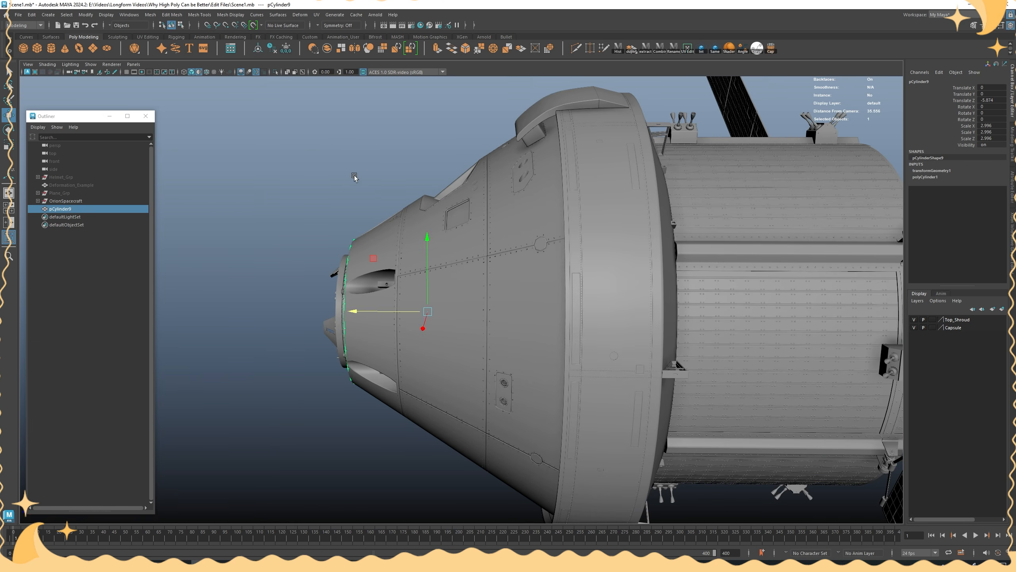
# Select the cylinder's rear vertices, then scale and move them back to form a cone matching the capsule's shape
pyautogui.press('F9')
pyautogui.keyDown('alt'); pyautogui.moveTo(430, 294); pyautogui.dragTo(443, 296); pyautogui.keyUp('alt')
pyautogui.scroll(-2, 443, 296)
pyautogui.press('4')
pyautogui.moveTo(516, 450); pyautogui.dragTo(444, 199)
pyautogui.press('5')
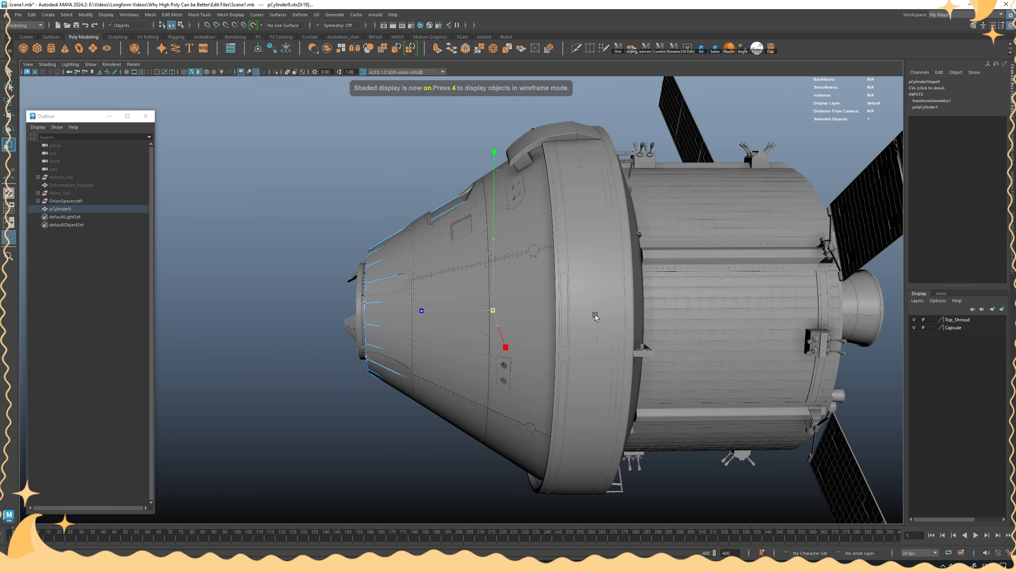
pyautogui.keyDown('ctrl'); pyautogui.moveTo(595, 316); pyautogui.dragTo(607, 313); pyautogui.keyUp('ctrl')
pyautogui.press('w')
pyautogui.moveTo(474, 308); pyautogui.dragTo(561, 312)
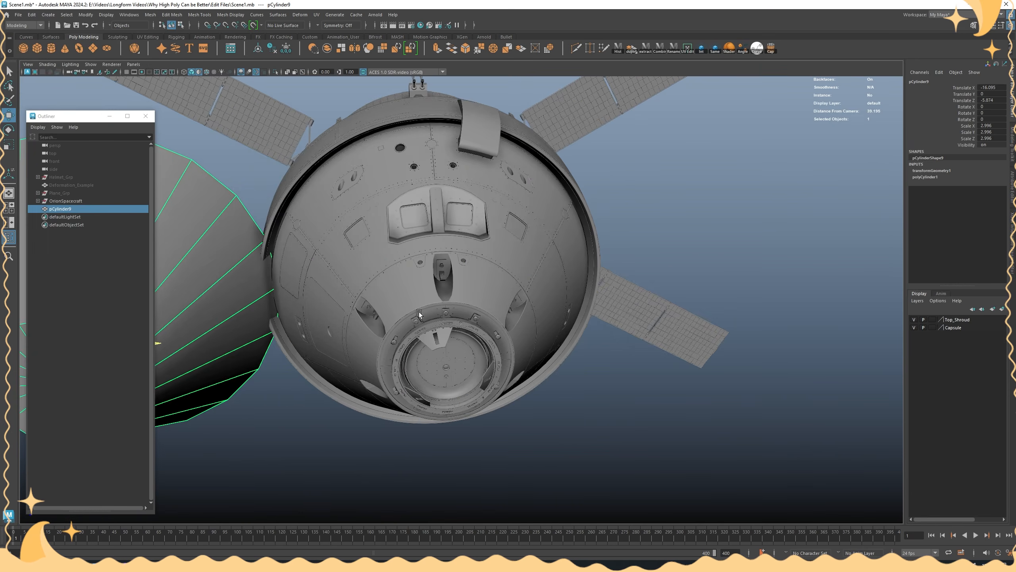
# Move the cone out beside the spacecraft to about -18.8 in X
pyautogui.scroll(-3, 419, 312)
pyautogui.keyDown('alt'); pyautogui.moveTo(482, 306); pyautogui.dragTo(627, 297, button='middle'); pyautogui.keyUp('alt')
pyautogui.moveTo(617, 306); pyautogui.dragTo(574, 331, button='middle')
pyautogui.click(505, 412)
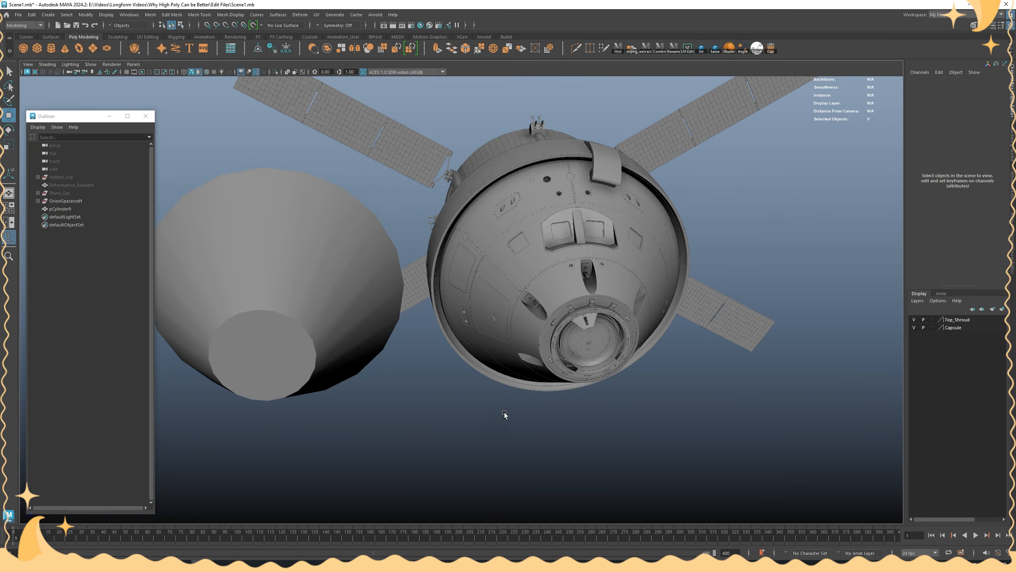
pyautogui.click(265, 301)
pyautogui.scroll(2, 425, 348)
pyautogui.scroll(-2, 536, 296)
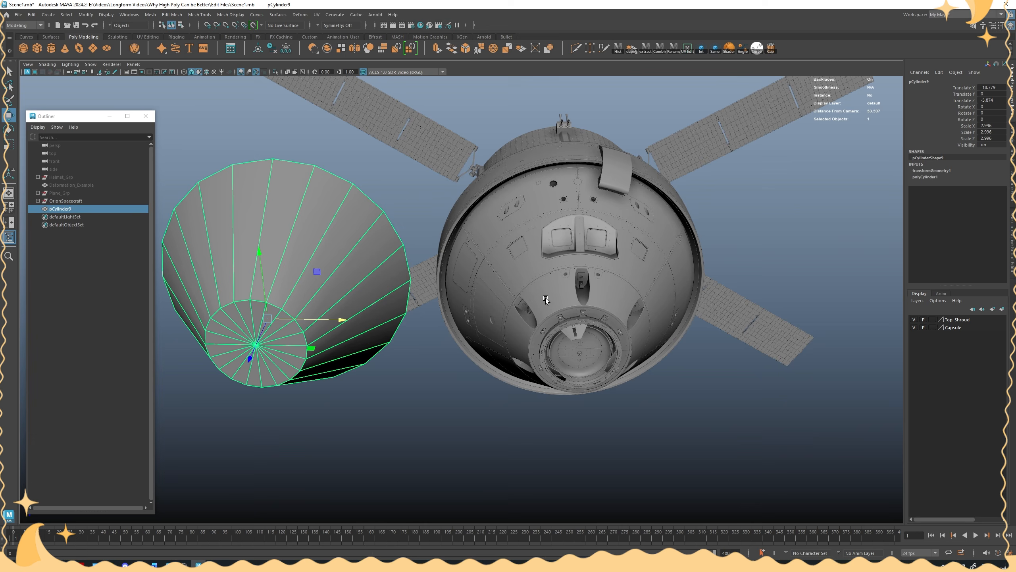
# Compare the low-poly cone with the detailed capsule from several angles
pyautogui.keyDown('alt'); pyautogui.moveTo(458, 246); pyautogui.dragTo(462, 267); pyautogui.keyUp('alt')
pyautogui.press('f')
pyautogui.keyDown('alt'); pyautogui.moveTo(526, 274); pyautogui.dragTo(567, 277); pyautogui.keyUp('alt')
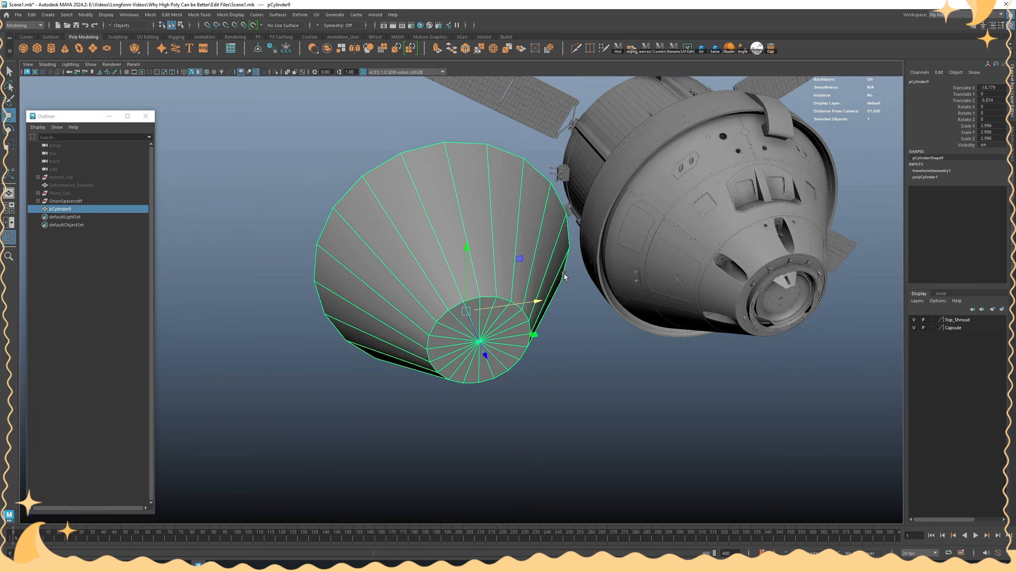
pyautogui.scroll(2, 567, 277)
pyautogui.keyDown('alt'); pyautogui.moveTo(567, 277); pyautogui.dragTo(545, 321, button='middle'); pyautogui.keyUp('alt')
pyautogui.keyDown('alt'); pyautogui.moveTo(309, 295); pyautogui.dragTo(389, 253); pyautogui.keyUp('alt')
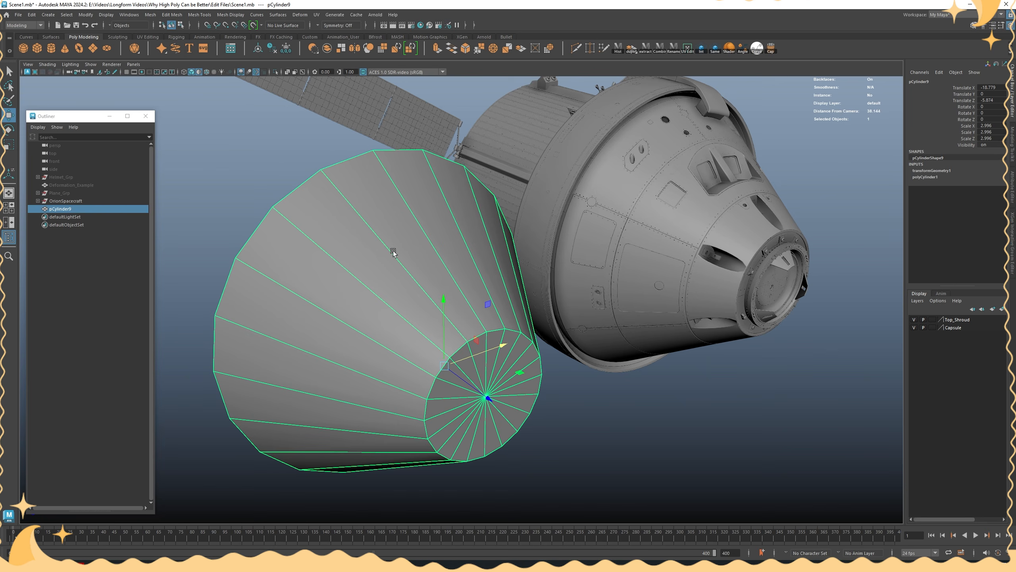
pyautogui.scroll(-3, 393, 251)
pyautogui.keyDown('alt'); pyautogui.moveTo(440, 239); pyautogui.dragTo(488, 264); pyautogui.keyUp('alt')
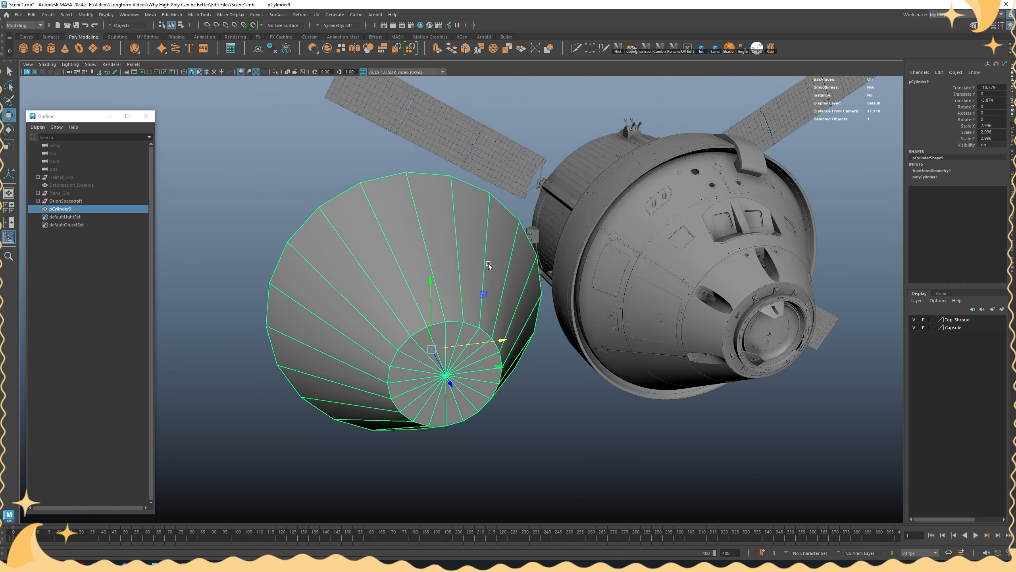
pyautogui.scroll(1, 488, 265)
pyautogui.keyDown('alt'); pyautogui.moveTo(488, 265); pyautogui.dragTo(431, 296, button='middle'); pyautogui.keyUp('alt')
pyautogui.keyDown('alt'); pyautogui.moveTo(422, 299); pyautogui.dragTo(417, 293); pyautogui.keyUp('alt')
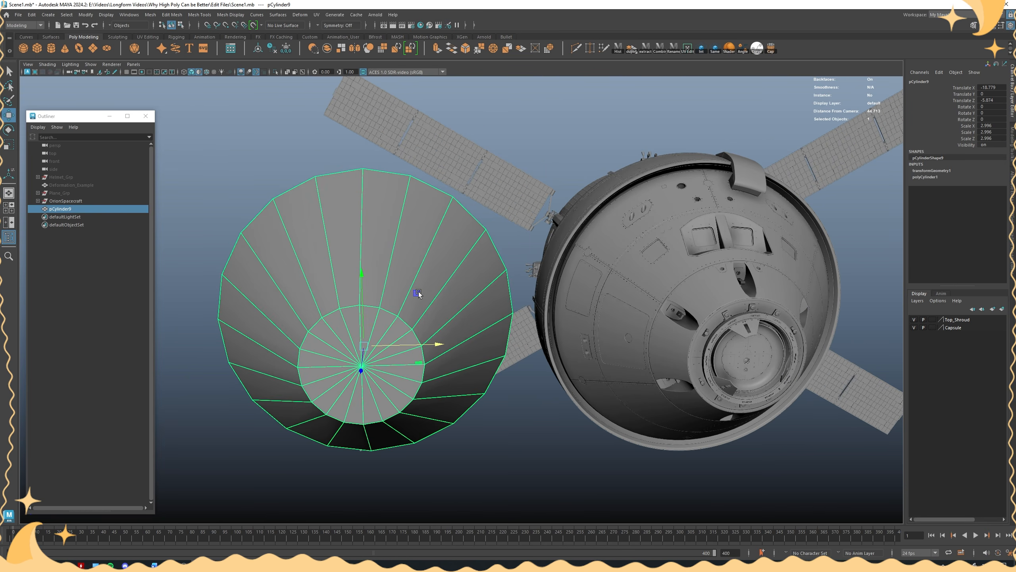
pyautogui.keyDown('alt'); pyautogui.moveTo(403, 200); pyautogui.dragTo(429, 236); pyautogui.keyUp('alt')
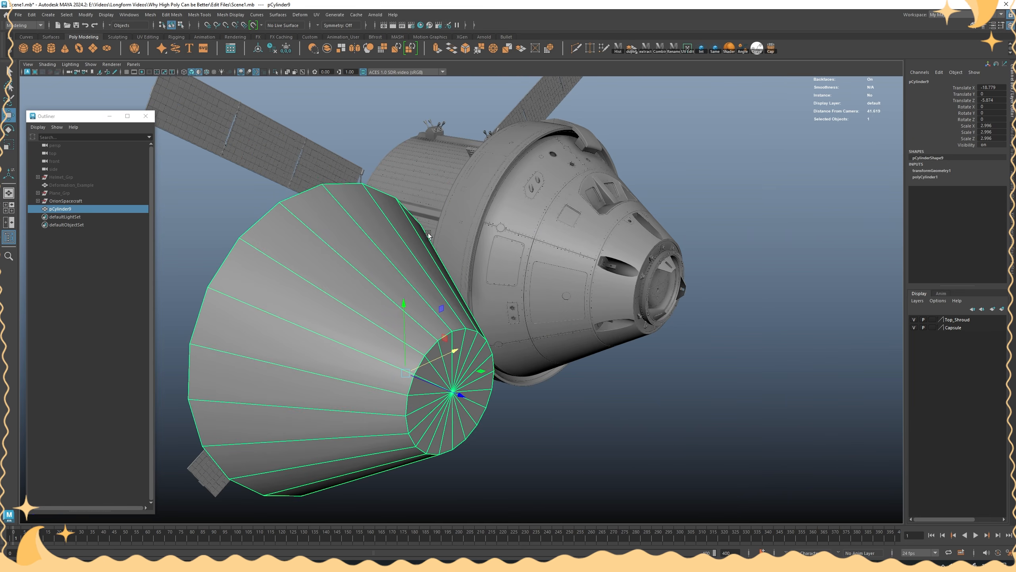
# Try the cone in place over the capsule and undo the move
pyautogui.keyDown('alt'); pyautogui.moveTo(401, 285); pyautogui.dragTo(471, 292); pyautogui.keyUp('alt')
pyautogui.moveTo(455, 332); pyautogui.dragTo(720, 317)
pyautogui.press('f')
pyautogui.hotkey('ctrl', 'z')
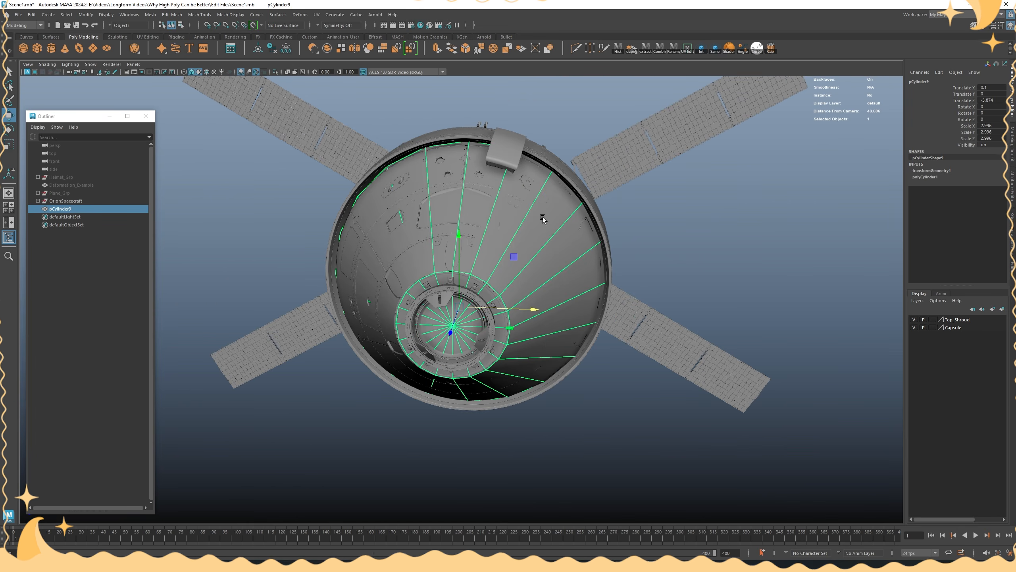
pyautogui.hotkey('ctrl', 'z')
pyautogui.hotkey('ctrl', 'z')
pyautogui.hotkey('ctrl', 'z')
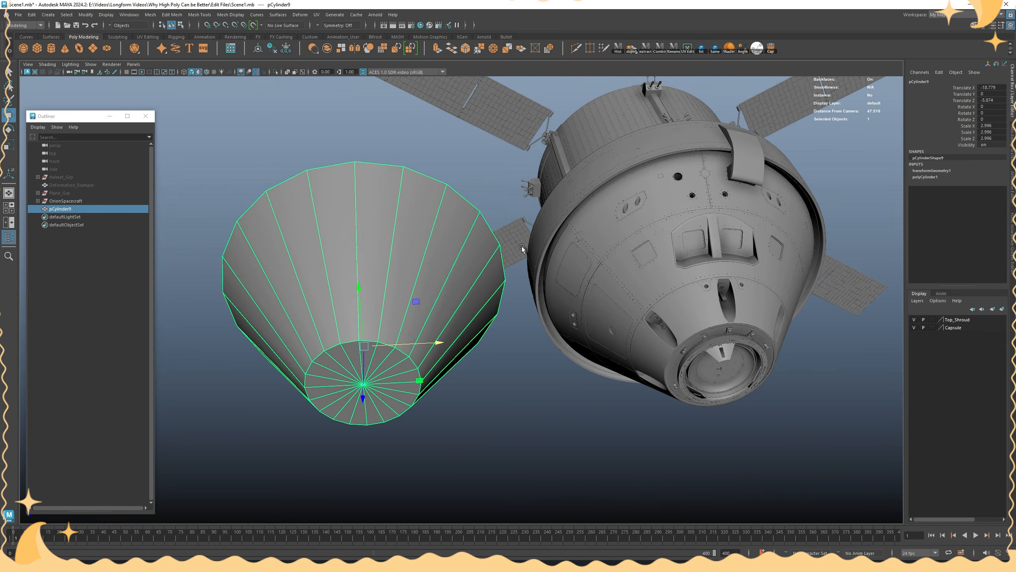
# Delete the faces capping both ends of the cone and return to object selection
pyautogui.keyDown('alt'); pyautogui.moveTo(522, 246); pyautogui.dragTo(506, 279); pyautogui.keyUp('alt')
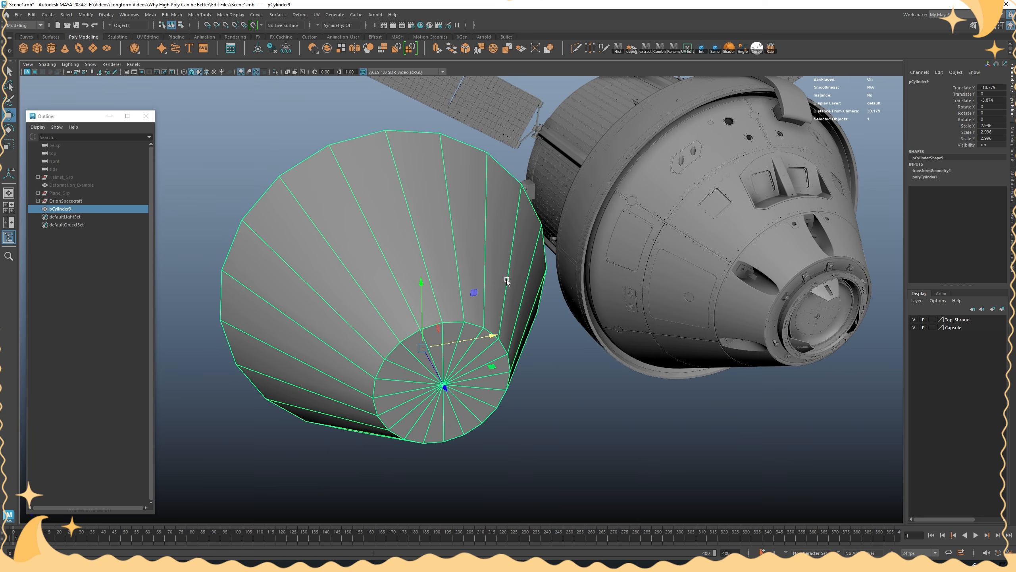
pyautogui.moveTo(457, 276); pyautogui.dragTo(460, 292, button='right')
pyautogui.keyDown('alt'); pyautogui.moveTo(471, 343); pyautogui.dragTo(432, 302); pyautogui.keyUp('alt')
pyautogui.moveTo(414, 341); pyautogui.dragTo(393, 276)
pyautogui.press('Delete')
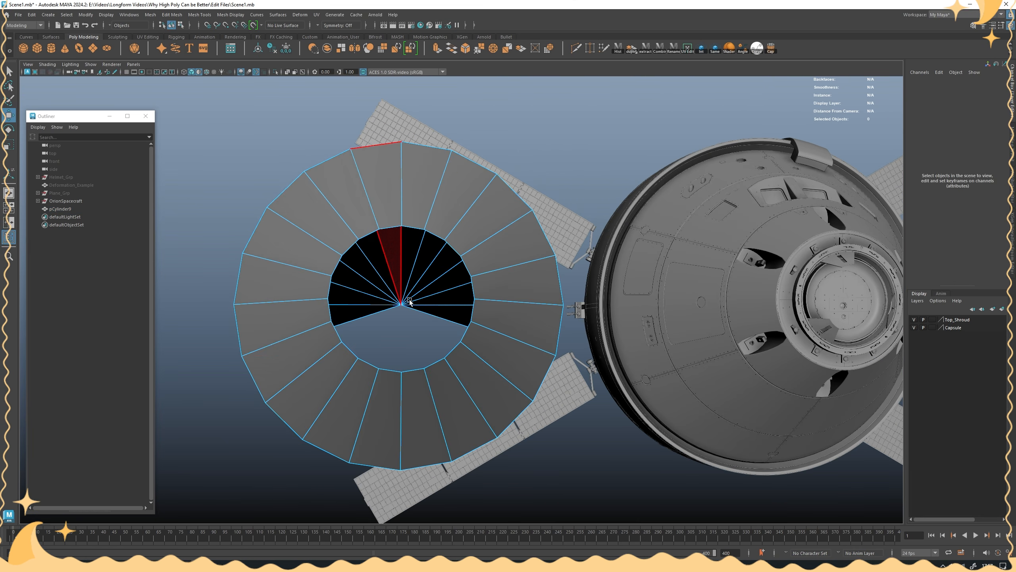
pyautogui.moveTo(426, 319); pyautogui.dragTo(419, 290)
pyautogui.press('Delete')
pyautogui.moveTo(419, 290); pyautogui.dragTo(458, 246, button='right')
pyautogui.keyDown('alt'); pyautogui.moveTo(459, 248); pyautogui.dragTo(434, 266); pyautogui.keyUp('alt')
pyautogui.keyDown('alt'); pyautogui.moveTo(435, 265); pyautogui.dragTo(466, 264, button='middle'); pyautogui.keyUp('alt')
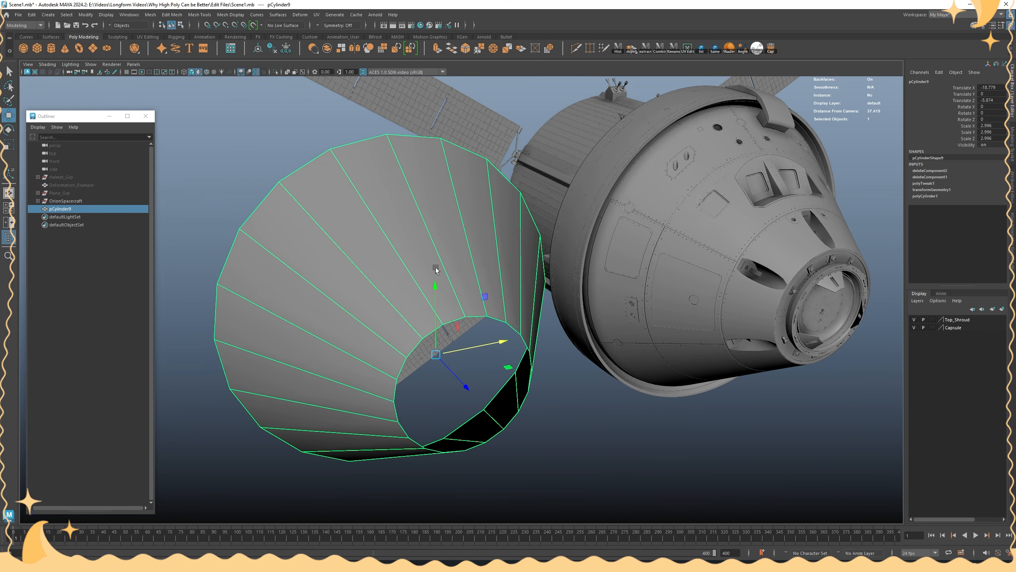
# Smooth the open cone with one division and check the new edge loops
pyautogui.keyDown('alt'); pyautogui.moveTo(435, 268); pyautogui.dragTo(461, 235); pyautogui.keyUp('alt')
pyautogui.keyDown('shift'); pyautogui.moveTo(461, 235); pyautogui.dragTo(450, 281, button='right'); pyautogui.keyUp('shift')
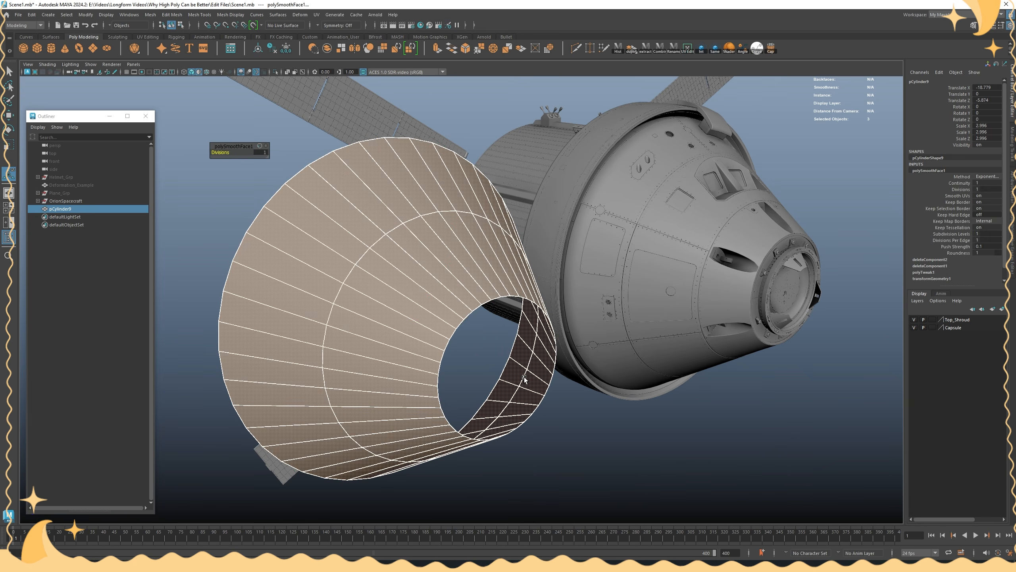
pyautogui.keyDown('alt'); pyautogui.moveTo(508, 351); pyautogui.dragTo(393, 333); pyautogui.keyUp('alt')
pyautogui.keyDown('alt'); pyautogui.moveTo(443, 301); pyautogui.dragTo(360, 310); pyautogui.keyUp('alt')
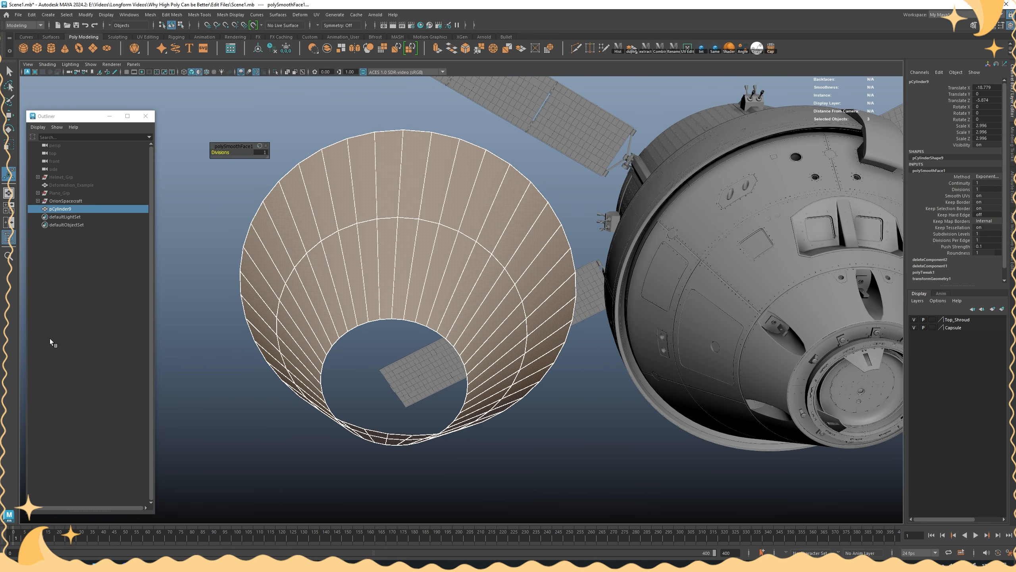
pyautogui.keyDown('alt'); pyautogui.moveTo(447, 160); pyautogui.dragTo(431, 231); pyautogui.keyUp('alt')
pyautogui.scroll(1, 431, 231)
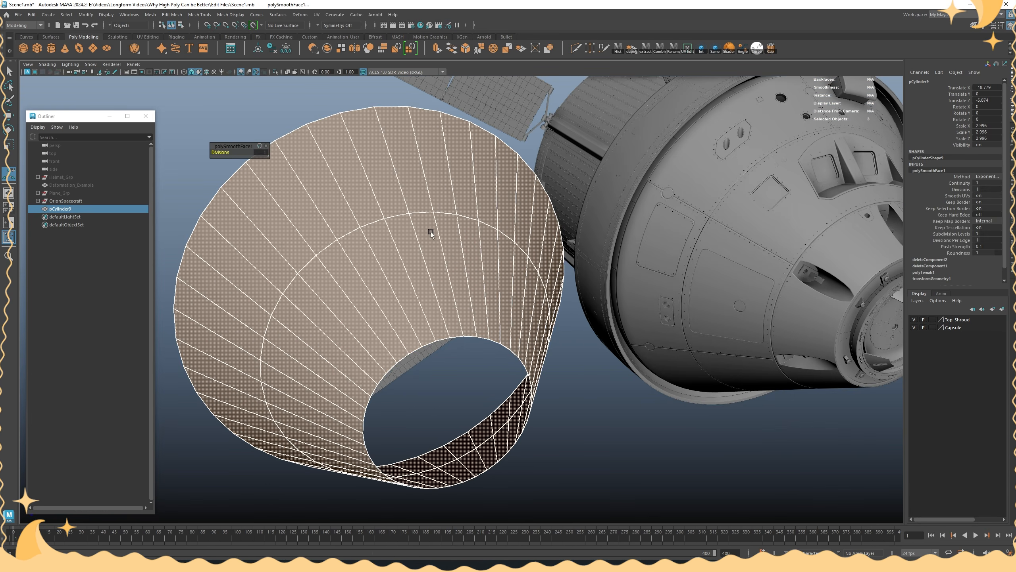
# Delete the smoothed cone's construction history
pyautogui.rightClick(431, 233)
pyautogui.scroll(-1, 434, 246)
pyautogui.press('q')
pyautogui.click(448, 250)
pyautogui.hotkey('alt', 'shift', 'd')
pyautogui.keyDown('alt'); pyautogui.moveTo(481, 256); pyautogui.dragTo(520, 255); pyautogui.keyUp('alt')
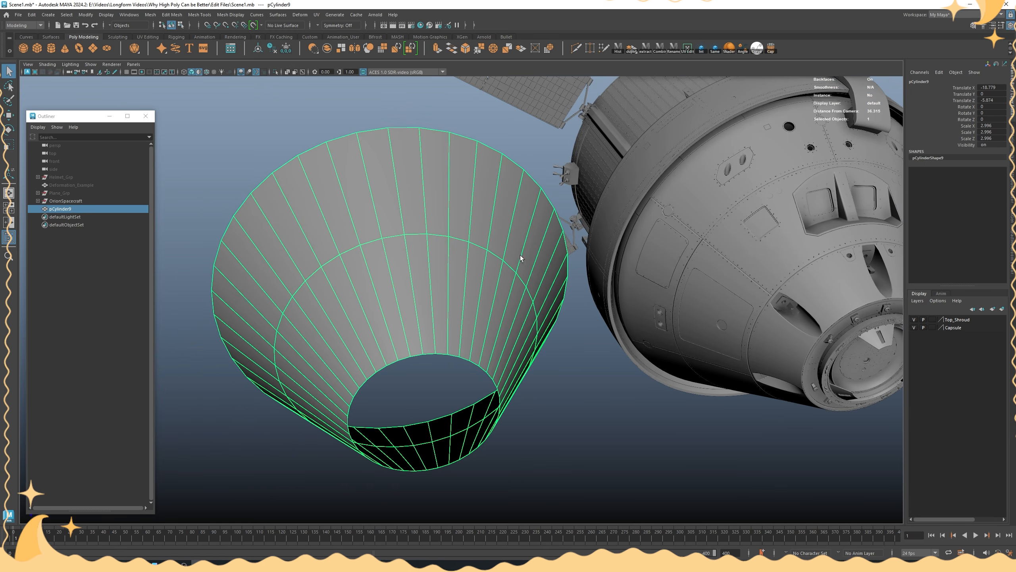
pyautogui.keyDown('alt'); pyautogui.moveTo(402, 214); pyautogui.dragTo(415, 255); pyautogui.keyUp('alt')
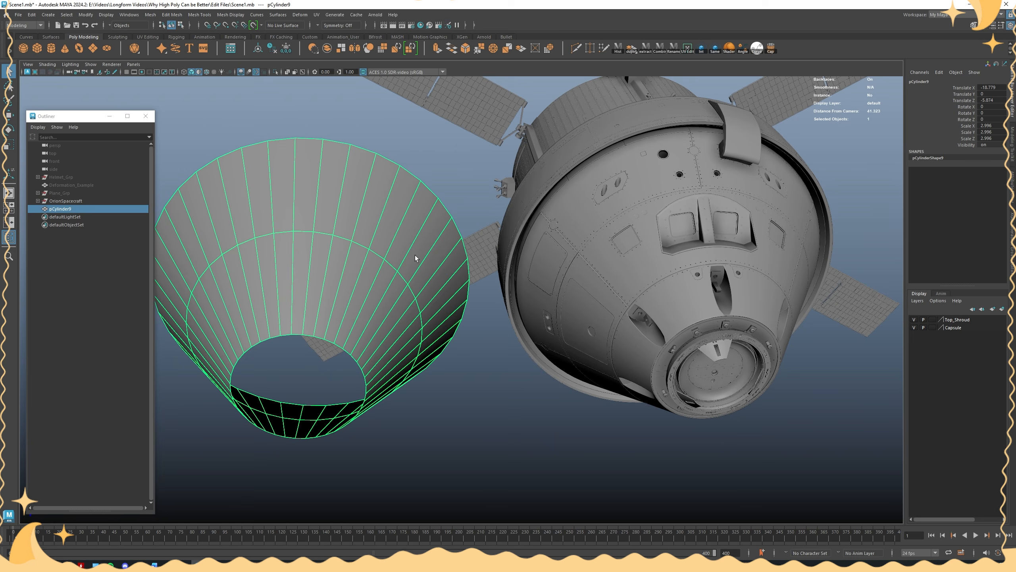
# Undo the history deletion back to the smooth operation on the cone
pyautogui.hotkey('ctrl', 'z')
pyautogui.hotkey('ctrl', 'z')
pyautogui.hotkey('ctrl', 'z')
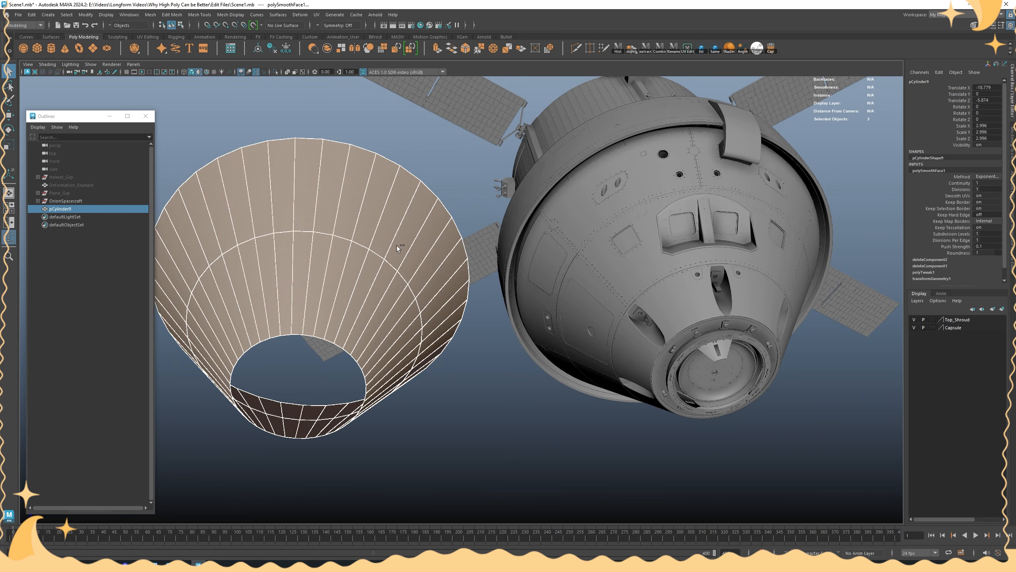
# Return to object selection, select the capsule panel around the two windows and examine its dense wireframe
pyautogui.moveTo(372, 228); pyautogui.dragTo(420, 213, button='right')
pyautogui.click(649, 268)
pyautogui.press('f')
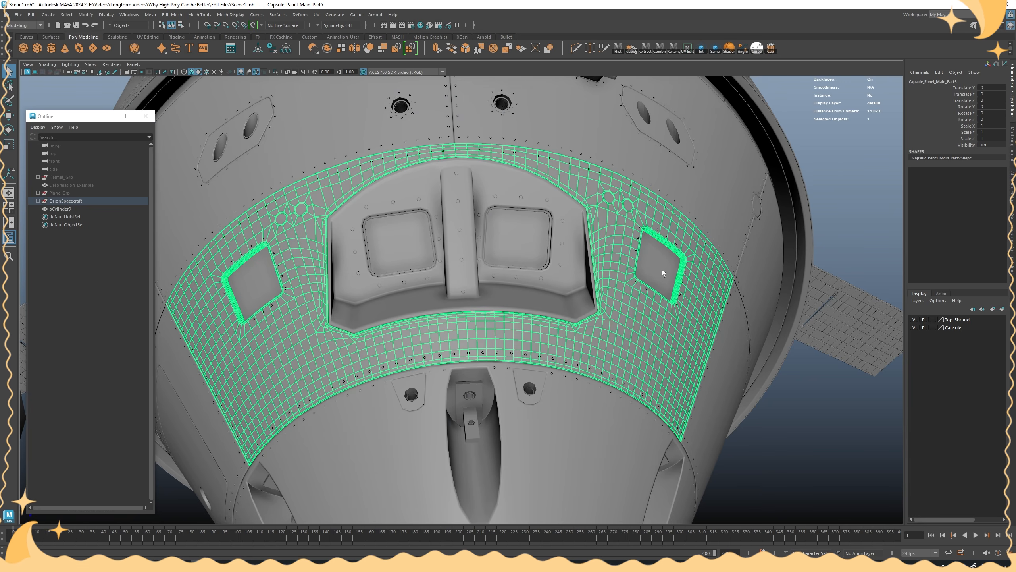
pyautogui.keyDown('alt'); pyautogui.moveTo(662, 270); pyautogui.dragTo(613, 283); pyautogui.keyUp('alt')
pyautogui.keyDown('alt'); pyautogui.moveTo(613, 283); pyautogui.dragTo(529, 359, button='right'); pyautogui.keyUp('alt')
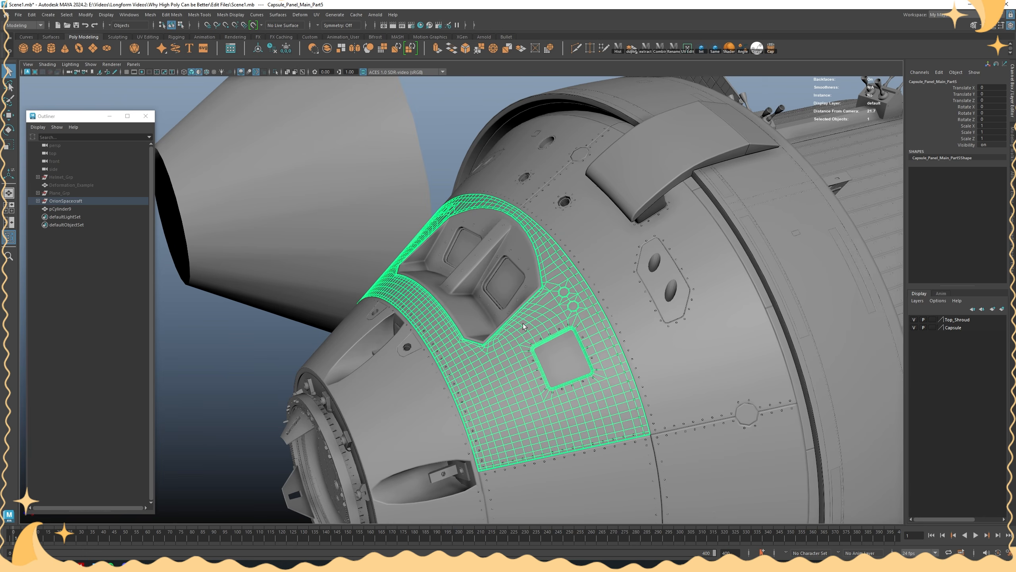
# Compare the window panel's wireframe with the coarse open cone beside the capsule
pyautogui.keyDown('shift'); pyautogui.click(367, 243); pyautogui.keyUp('shift')
pyautogui.keyDown('alt'); pyautogui.moveTo(367, 243); pyautogui.dragTo(271, 208, button='right'); pyautogui.keyUp('alt')
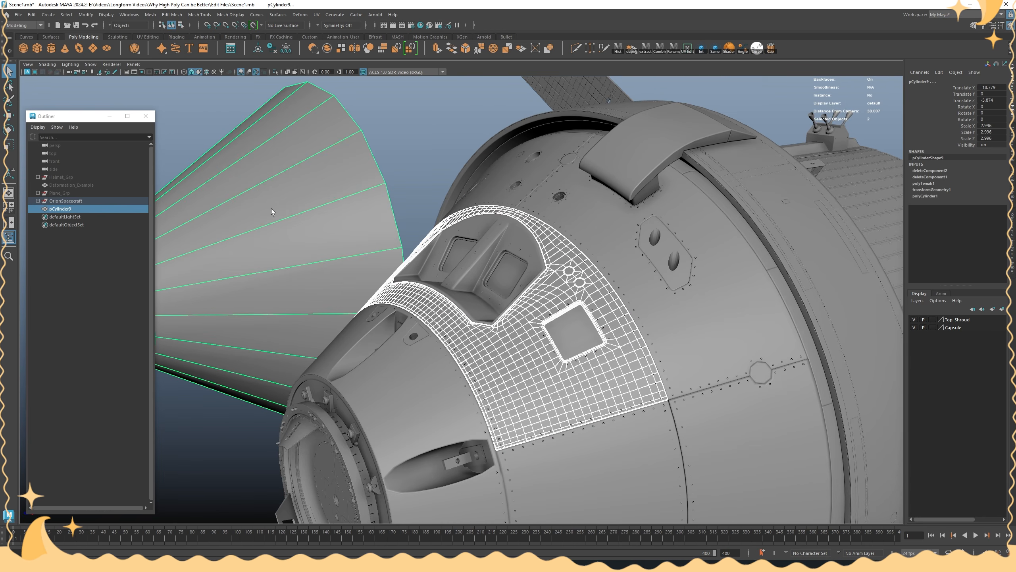
pyautogui.click(320, 220)
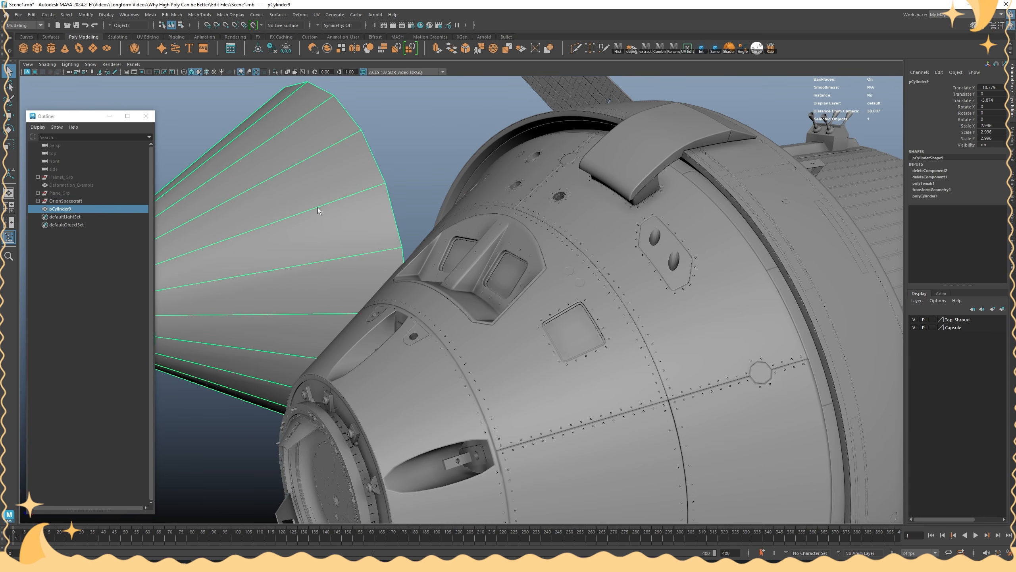
pyautogui.click(477, 335)
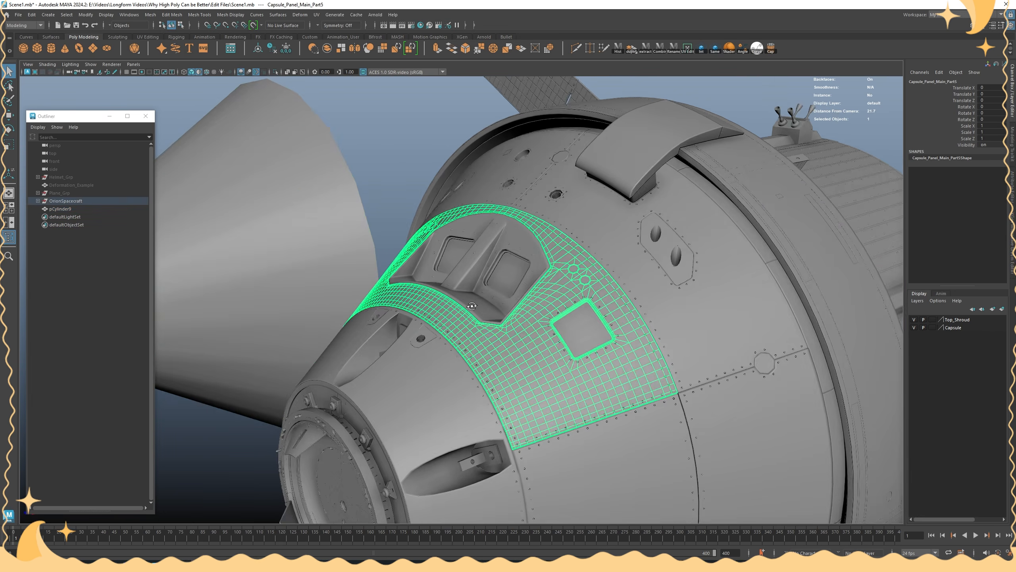
pyautogui.press('f')
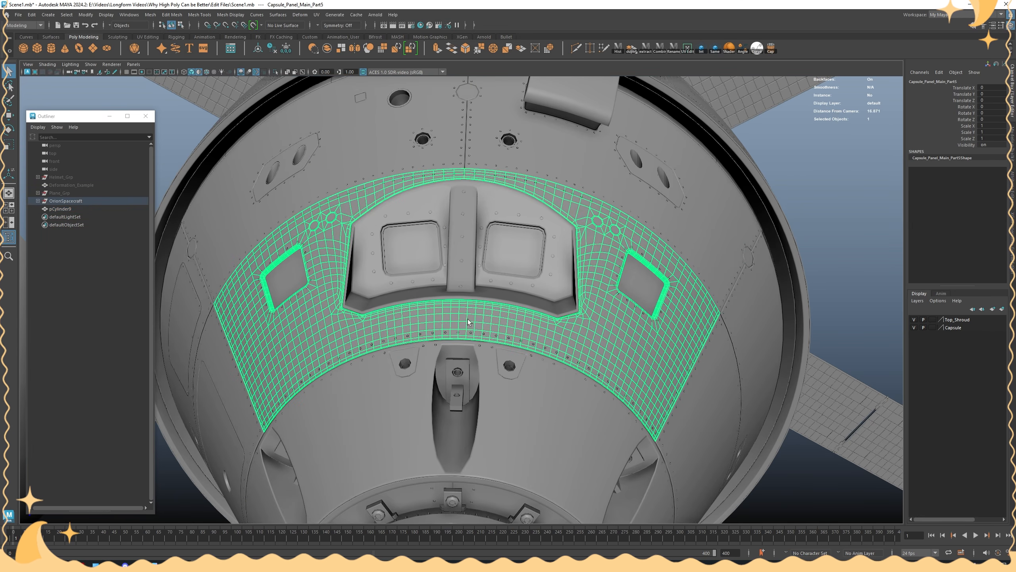
# Add the other panels of the same ring around the capsule to the window panel's selection
pyautogui.keyDown('alt'); pyautogui.moveTo(615, 329); pyautogui.dragTo(583, 362); pyautogui.keyUp('alt')
pyautogui.keyDown('shift'); pyautogui.click(646, 421); pyautogui.keyUp('shift')
pyautogui.keyDown('alt'); pyautogui.moveTo(647, 420); pyautogui.dragTo(560, 407, button='right'); pyautogui.keyUp('alt')
pyautogui.keyDown('alt'); pyautogui.moveTo(560, 407); pyautogui.dragTo(596, 388); pyautogui.keyUp('alt')
pyautogui.keyDown('shift'); pyautogui.click(549, 432); pyautogui.keyUp('shift')
pyautogui.keyDown('shift'); pyautogui.click(375, 437); pyautogui.keyUp('shift')
pyautogui.keyDown('shift'); pyautogui.click(344, 356); pyautogui.keyUp('shift')
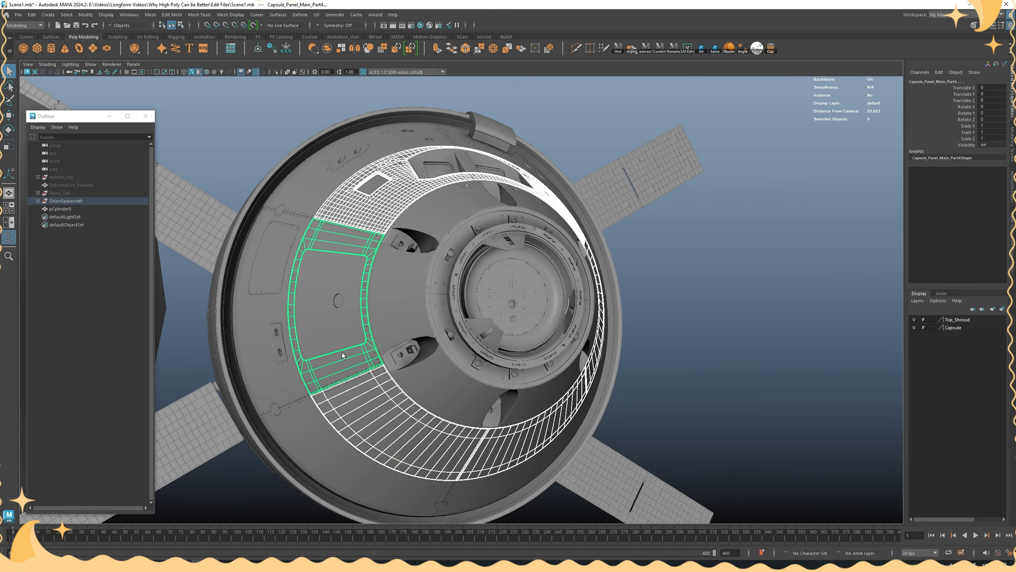
# Examine how the selected panels' wireframes follow one continuous cone around the capsule
pyautogui.keyDown('alt'); pyautogui.moveTo(350, 347); pyautogui.dragTo(398, 366); pyautogui.keyUp('alt')
pyautogui.keyDown('alt'); pyautogui.moveTo(399, 366); pyautogui.dragTo(452, 363, button='right'); pyautogui.keyUp('alt')
pyautogui.keyDown('alt'); pyautogui.moveTo(452, 362); pyautogui.dragTo(421, 332); pyautogui.keyUp('alt')
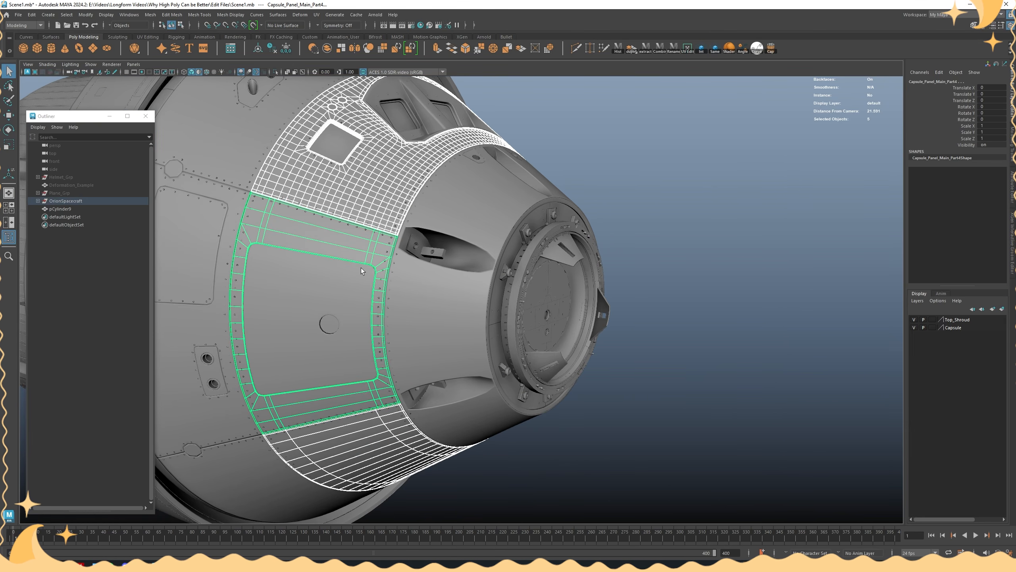
pyautogui.keyDown('alt'); pyautogui.moveTo(362, 271); pyautogui.dragTo(344, 277); pyautogui.keyUp('alt')
pyautogui.keyDown('alt'); pyautogui.moveTo(344, 276); pyautogui.dragTo(549, 261, button='middle'); pyautogui.keyUp('alt')
pyautogui.keyDown('alt'); pyautogui.moveTo(549, 261); pyautogui.dragTo(480, 271); pyautogui.keyUp('alt')
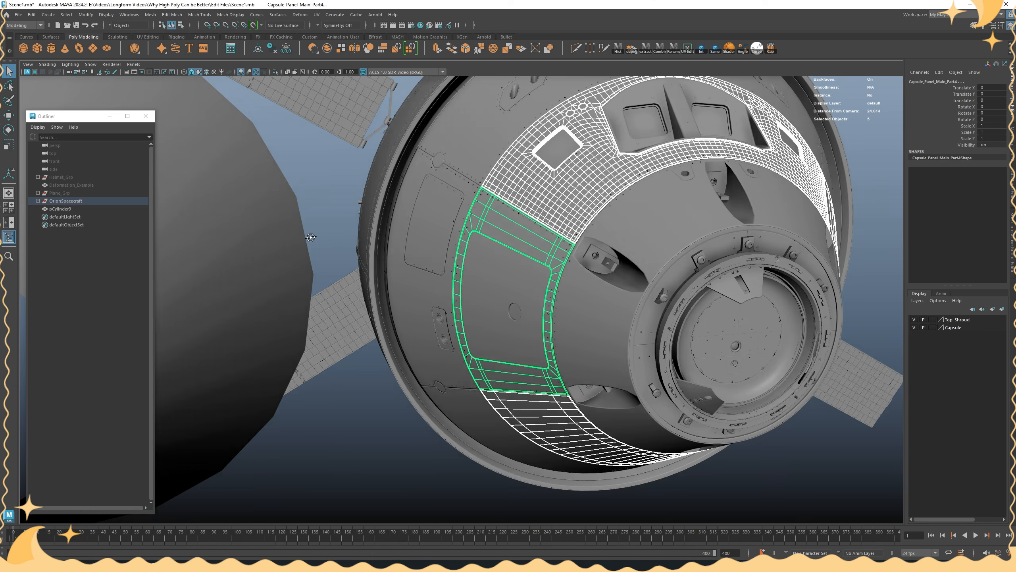
pyautogui.keyDown('alt'); pyautogui.moveTo(480, 270); pyautogui.dragTo(344, 278, button='middle'); pyautogui.keyUp('alt')
pyautogui.keyDown('alt'); pyautogui.moveTo(344, 279); pyautogui.dragTo(402, 284, button='right'); pyautogui.keyUp('alt')
pyautogui.keyDown('alt'); pyautogui.moveTo(401, 284); pyautogui.dragTo(422, 279); pyautogui.keyUp('alt')
pyautogui.keyDown('alt'); pyautogui.moveTo(431, 228); pyautogui.dragTo(363, 230); pyautogui.keyUp('alt')
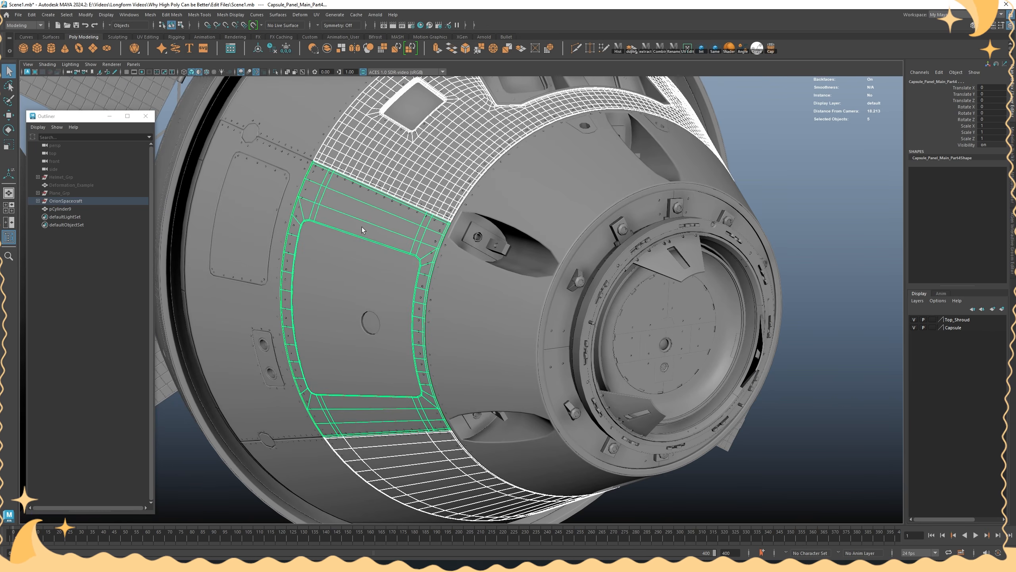
pyautogui.keyDown('alt'); pyautogui.moveTo(463, 133); pyautogui.dragTo(396, 218); pyautogui.keyUp('alt')
pyautogui.keyDown('alt'); pyautogui.moveTo(396, 219); pyautogui.dragTo(419, 221, button='right'); pyautogui.keyUp('alt')
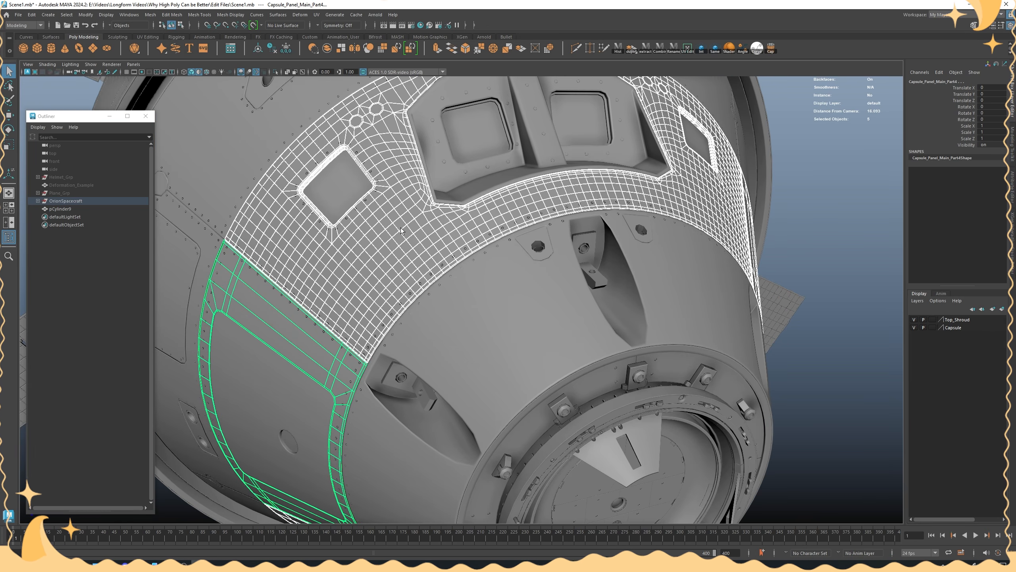
pyautogui.keyDown('alt'); pyautogui.moveTo(394, 260); pyautogui.dragTo(414, 259); pyautogui.keyUp('alt')
# Select only the window panel and examine its edge flow around the square cutout, small round holes and window recess
pyautogui.click(413, 259)
pyautogui.keyDown('alt'); pyautogui.moveTo(414, 258); pyautogui.dragTo(507, 289, button='middle'); pyautogui.keyUp('alt')
pyautogui.keyDown('alt'); pyautogui.moveTo(508, 288); pyautogui.dragTo(542, 303, button='right'); pyautogui.keyUp('alt')
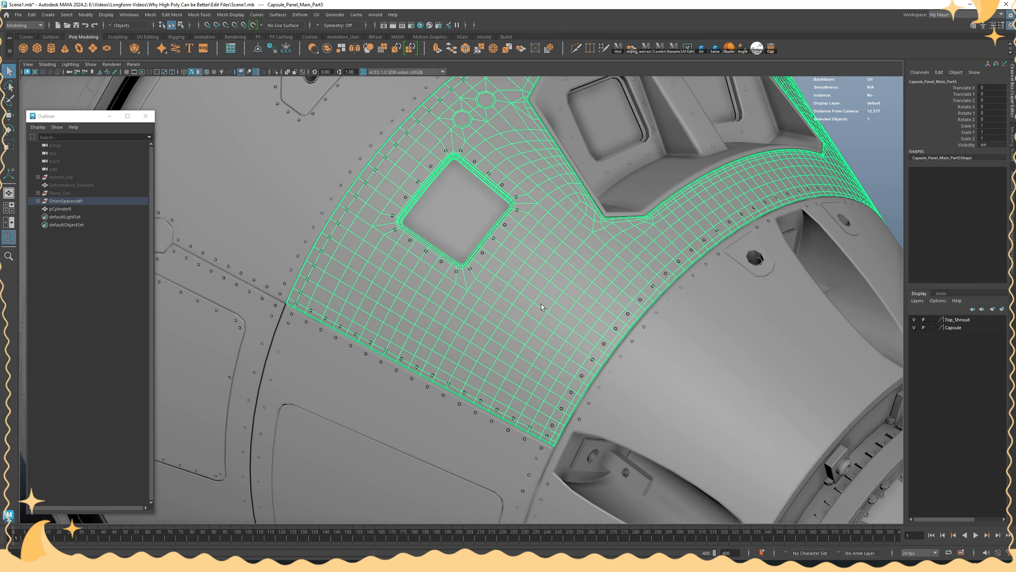
pyautogui.keyDown('alt'); pyautogui.moveTo(522, 217); pyautogui.dragTo(483, 325, button='middle'); pyautogui.keyUp('alt')
pyautogui.keyDown('alt'); pyautogui.moveTo(482, 325); pyautogui.dragTo(468, 294, button='right'); pyautogui.keyUp('alt')
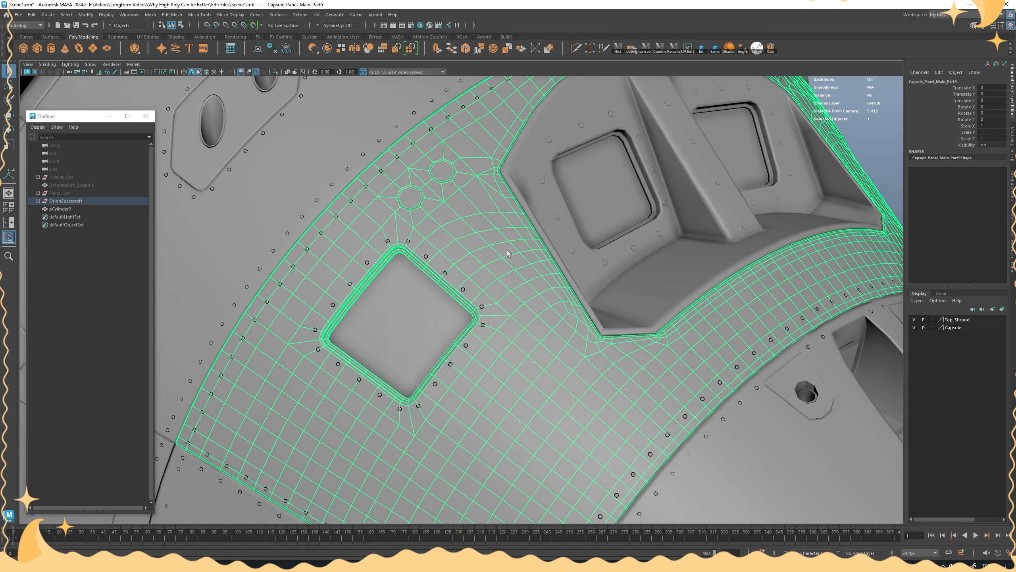
pyautogui.keyDown('alt'); pyautogui.moveTo(554, 337); pyautogui.dragTo(364, 314); pyautogui.keyUp('alt')
pyautogui.keyDown('alt'); pyautogui.moveTo(395, 285); pyautogui.dragTo(362, 206, button='right'); pyautogui.keyUp('alt')
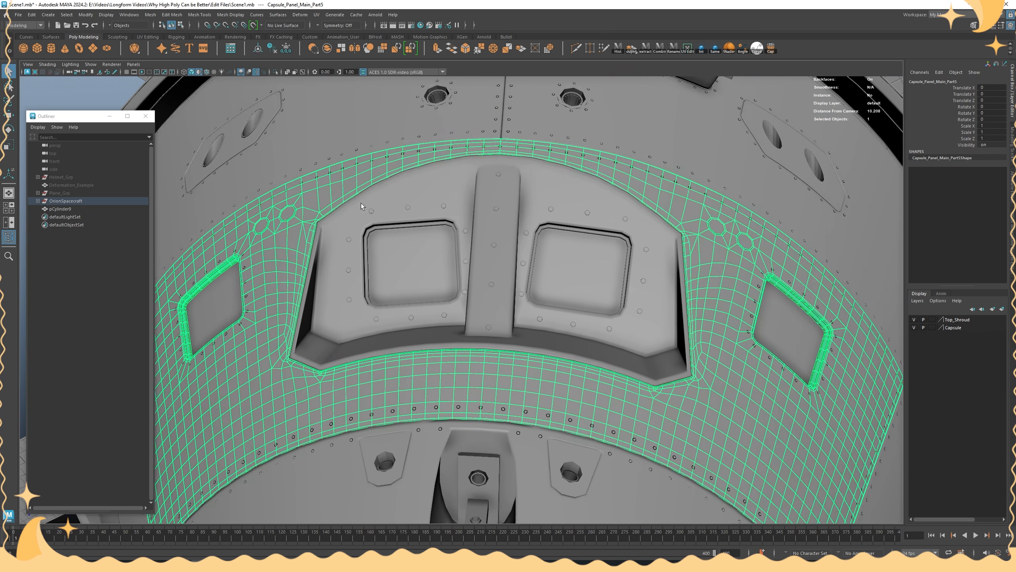
# Examine the window panel's mesh around both side cutouts and along its lower bolted edge
pyautogui.keyDown('alt'); pyautogui.moveTo(360, 225); pyautogui.dragTo(500, 225); pyautogui.keyUp('alt')
pyautogui.keyDown('alt'); pyautogui.moveTo(500, 225); pyautogui.dragTo(516, 272, button='right'); pyautogui.keyUp('alt')
pyautogui.keyDown('alt'); pyautogui.moveTo(360, 176); pyautogui.dragTo(488, 232, button='middle'); pyautogui.keyUp('alt')
pyautogui.keyDown('alt'); pyautogui.moveTo(459, 290); pyautogui.dragTo(430, 405, button='middle'); pyautogui.keyUp('alt')
pyautogui.keyDown('alt'); pyautogui.moveTo(448, 333); pyautogui.dragTo(515, 336, button='right'); pyautogui.keyUp('alt')
pyautogui.moveTo(515, 336)
pyautogui.keyDown('alt'); pyautogui.mouseDown()
pyautogui.moveTo(464, 320)
pyautogui.moveTo(512, 332)
pyautogui.mouseUp(); pyautogui.keyUp('alt')
pyautogui.keyDown('alt'); pyautogui.moveTo(592, 320); pyautogui.dragTo(491, 311, button='right'); pyautogui.keyUp('alt')
pyautogui.keyDown('alt'); pyautogui.moveTo(490, 384); pyautogui.dragTo(490, 237, button='middle'); pyautogui.keyUp('alt')
pyautogui.keyDown('alt'); pyautogui.moveTo(491, 237); pyautogui.dragTo(520, 256, button='right'); pyautogui.keyUp('alt')
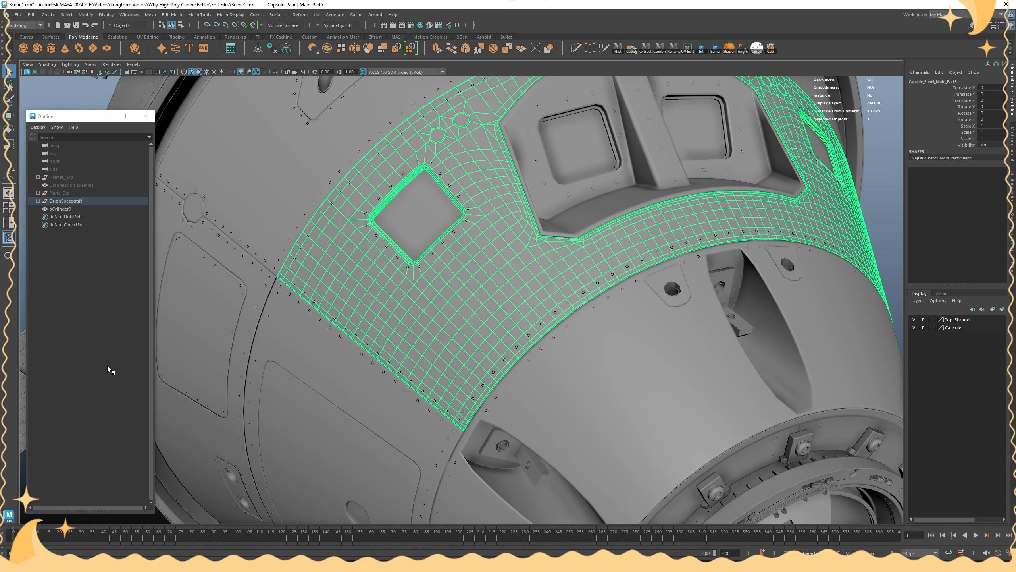
# Select the frame panel around the large side hatch and examine its sparser wireframe
pyautogui.keyDown('alt'); pyautogui.moveTo(697, 260); pyautogui.dragTo(476, 298); pyautogui.keyUp('alt')
pyautogui.keyDown('alt'); pyautogui.moveTo(476, 299); pyautogui.dragTo(408, 301, button='right'); pyautogui.keyUp('alt')
pyautogui.keyDown('alt'); pyautogui.moveTo(408, 300); pyautogui.dragTo(448, 305); pyautogui.keyUp('alt')
pyautogui.keyDown('alt'); pyautogui.moveTo(448, 304); pyautogui.dragTo(471, 352, button='right'); pyautogui.keyUp('alt')
pyautogui.click(463, 334)
pyautogui.keyDown('alt'); pyautogui.moveTo(471, 352); pyautogui.dragTo(481, 334); pyautogui.keyUp('alt')
pyautogui.keyDown('alt'); pyautogui.moveTo(481, 333); pyautogui.dragTo(455, 234, button='right'); pyautogui.keyUp('alt')
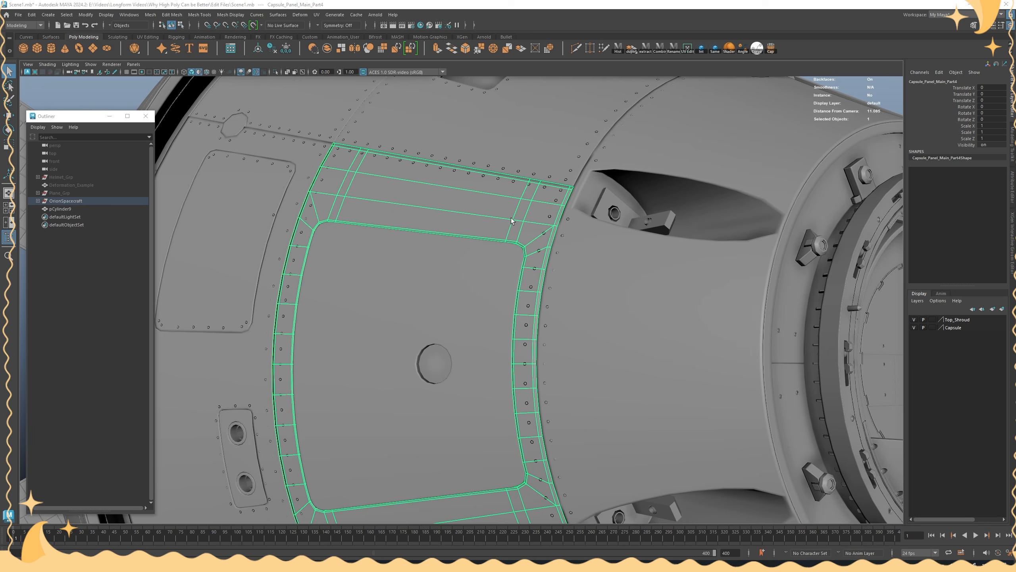
# Select the open cone and smooth it with one division
pyautogui.keyDown('alt'); pyautogui.moveTo(615, 216); pyautogui.dragTo(434, 217, button='right'); pyautogui.keyUp('alt')
pyautogui.keyDown('alt'); pyautogui.moveTo(434, 217); pyautogui.dragTo(459, 254); pyautogui.keyUp('alt')
pyautogui.keyDown('alt'); pyautogui.moveTo(459, 254); pyautogui.dragTo(332, 268, button='right'); pyautogui.keyUp('alt')
pyautogui.keyDown('alt'); pyautogui.moveTo(332, 268); pyautogui.dragTo(437, 265, button='middle'); pyautogui.keyUp('alt')
pyautogui.keyDown('alt'); pyautogui.moveTo(438, 265); pyautogui.dragTo(454, 272); pyautogui.keyUp('alt')
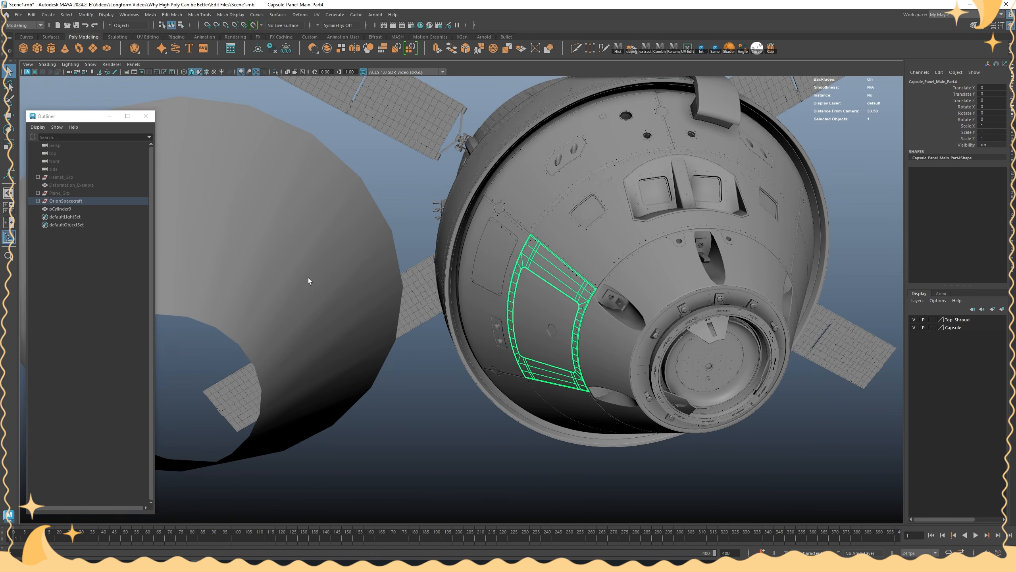
pyautogui.click(308, 278)
pyautogui.keyDown('alt'); pyautogui.moveTo(309, 279); pyautogui.dragTo(248, 276, button='right'); pyautogui.keyUp('alt')
pyautogui.keyDown('alt'); pyautogui.moveTo(248, 276); pyautogui.dragTo(408, 254, button='middle'); pyautogui.keyUp('alt')
pyautogui.keyDown('alt'); pyautogui.moveTo(409, 254); pyautogui.dragTo(467, 231); pyautogui.keyUp('alt')
pyautogui.keyDown('alt'); pyautogui.moveTo(467, 231); pyautogui.dragTo(460, 272, button='middle'); pyautogui.keyUp('alt')
pyautogui.keyDown('alt'); pyautogui.moveTo(460, 273); pyautogui.dragTo(513, 303, button='right'); pyautogui.keyUp('alt')
pyautogui.keyDown('alt'); pyautogui.moveTo(445, 178); pyautogui.dragTo(445, 200); pyautogui.keyUp('alt')
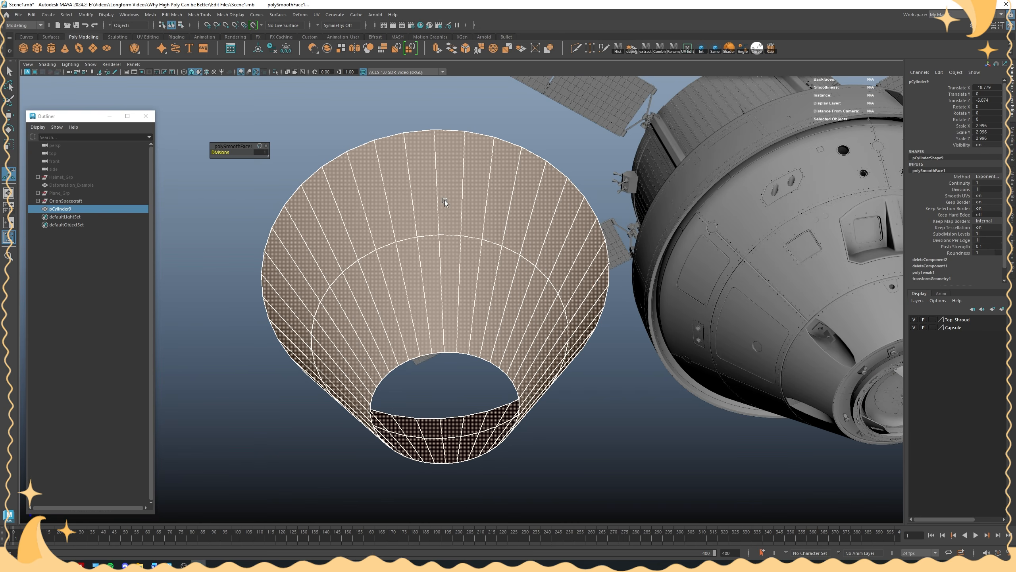
# Smooth the cone a second time and delete its construction history
pyautogui.keyDown('shift'); pyautogui.moveTo(444, 200); pyautogui.dragTo(439, 225, button='right'); pyautogui.keyUp('shift')
pyautogui.click(465, 243)
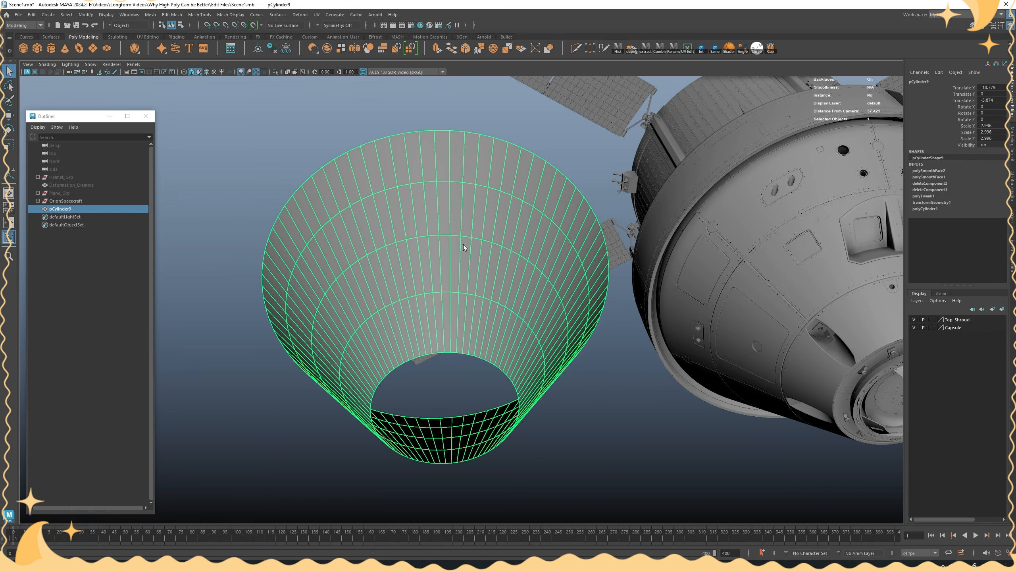
pyautogui.hotkey('alt', 'shift', 'd')
# Compare the meshes of the window panel and the side hatch frame panel on the capsule
pyautogui.keyDown('alt'); pyautogui.moveTo(521, 246); pyautogui.dragTo(295, 273, button='middle'); pyautogui.keyUp('alt')
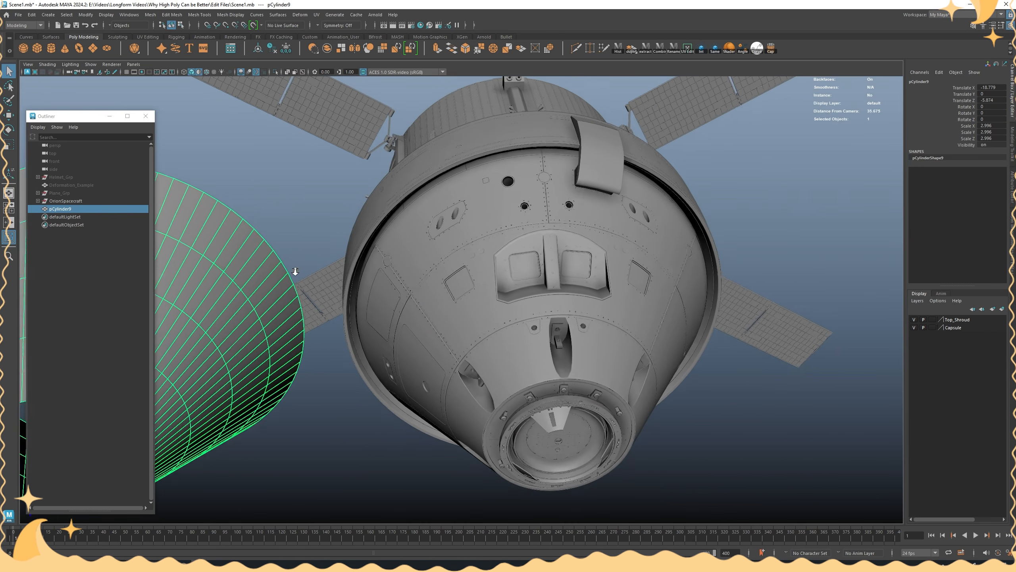
pyautogui.keyDown('alt'); pyautogui.moveTo(295, 274); pyautogui.dragTo(436, 309, button='right'); pyautogui.keyUp('alt')
pyautogui.click(515, 306)
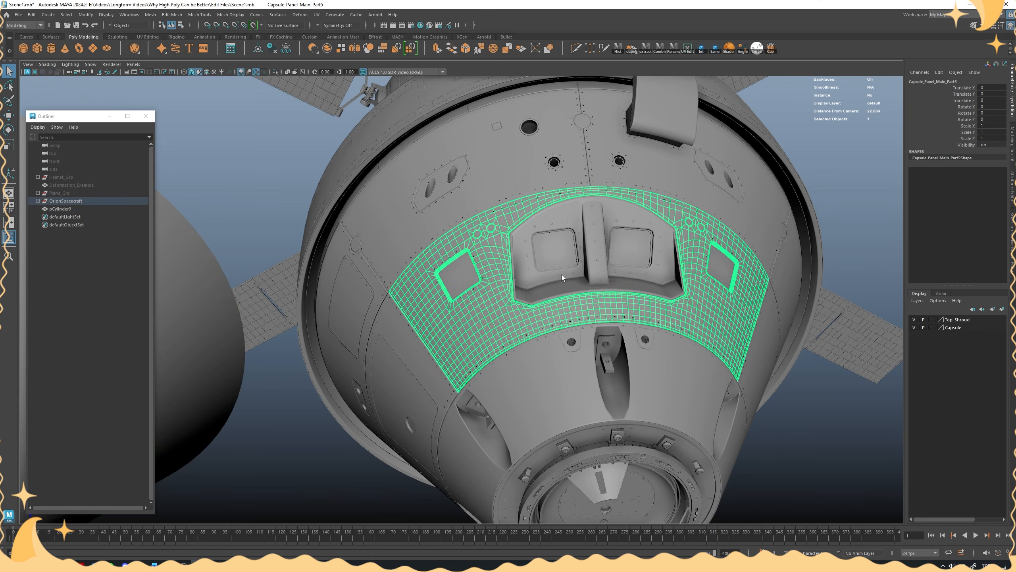
pyautogui.keyDown('alt'); pyautogui.moveTo(514, 267); pyautogui.dragTo(484, 295); pyautogui.keyUp('alt')
pyautogui.click(502, 277)
pyautogui.press('f')
pyautogui.keyDown('alt'); pyautogui.moveTo(483, 295); pyautogui.dragTo(467, 165, button='right'); pyautogui.keyUp('alt')
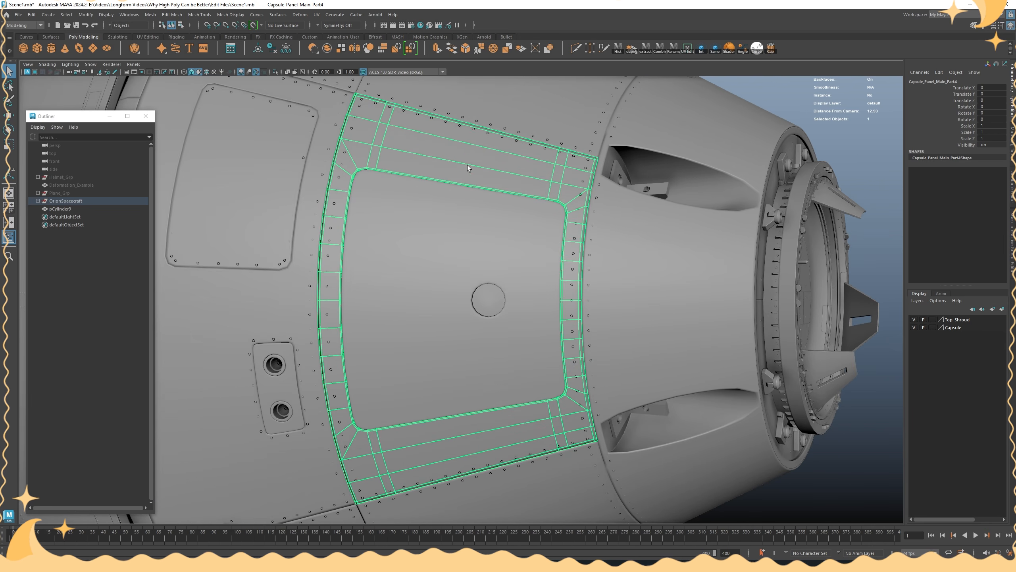
pyautogui.click(471, 230)
pyautogui.click(500, 148)
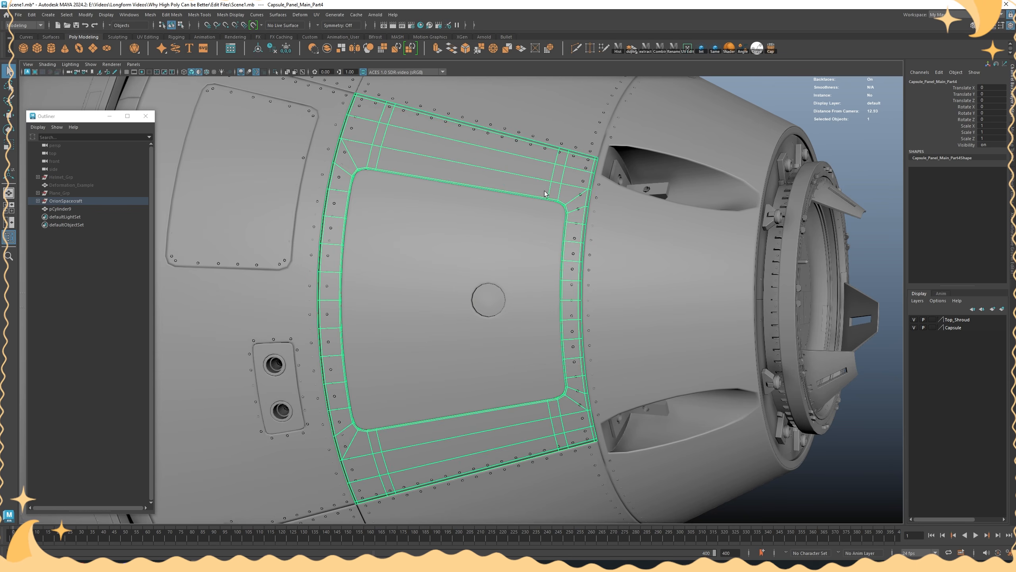
# Isolate the outer side panel together with its inset hatch cover and clear the selection
pyautogui.click(245, 213)
pyautogui.keyDown('shift'); pyautogui.click(303, 232); pyautogui.keyUp('shift')
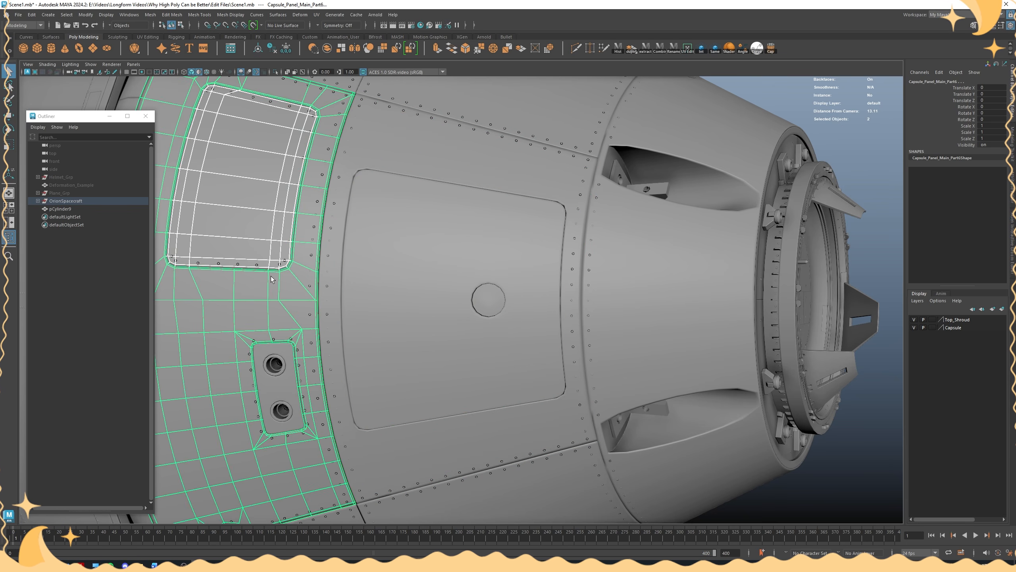
pyautogui.keyDown('alt'); pyautogui.moveTo(303, 233); pyautogui.dragTo(468, 232, button='middle'); pyautogui.keyUp('alt')
pyautogui.keyDown('alt'); pyautogui.moveTo(468, 231); pyautogui.dragTo(471, 228); pyautogui.keyUp('alt')
pyautogui.hotkey('ctrl', '1')
pyautogui.click(582, 229)
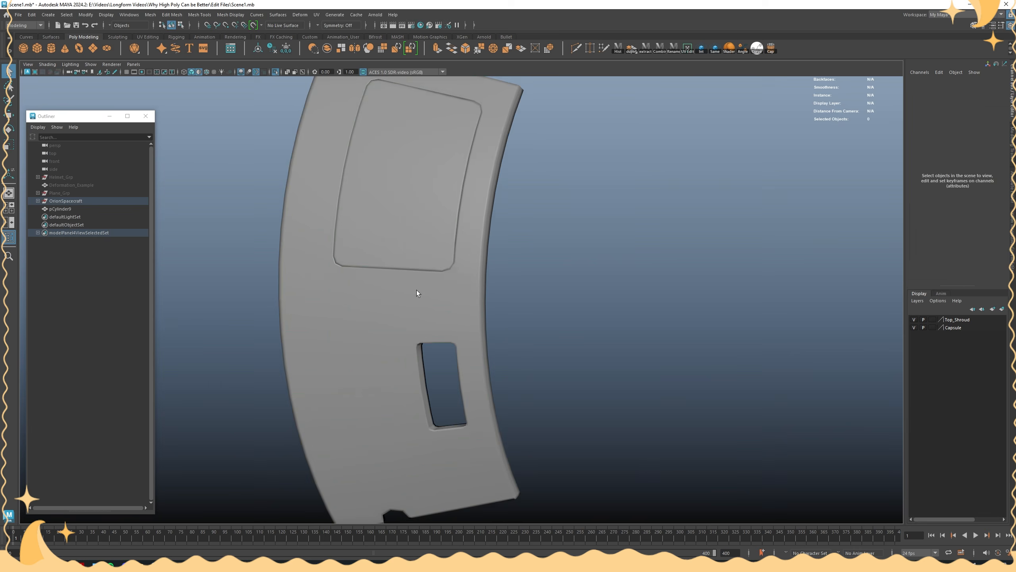
# Examine the isolated outer panel's edge flow around its hatch opening and show the whole spacecraft again
pyautogui.click(391, 323)
pyautogui.keyDown('alt'); pyautogui.moveTo(464, 226); pyautogui.dragTo(489, 323, button='middle'); pyautogui.keyUp('alt')
pyautogui.scroll(2, 437, 322)
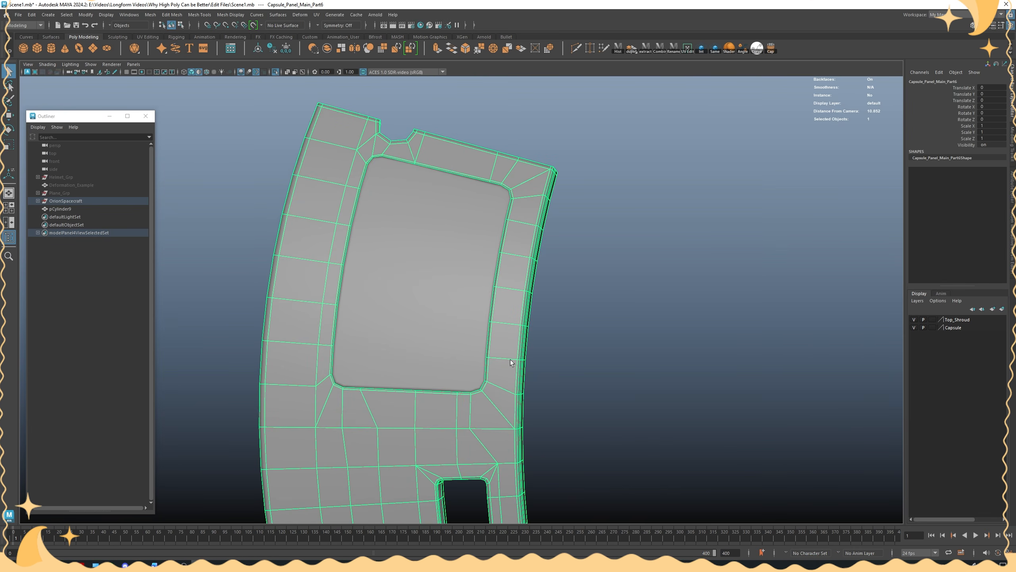
pyautogui.keyDown('alt'); pyautogui.moveTo(549, 318); pyautogui.dragTo(572, 312); pyautogui.keyUp('alt')
pyautogui.hotkey('ctrl', '1')
pyautogui.scroll(-5, 495, 281)
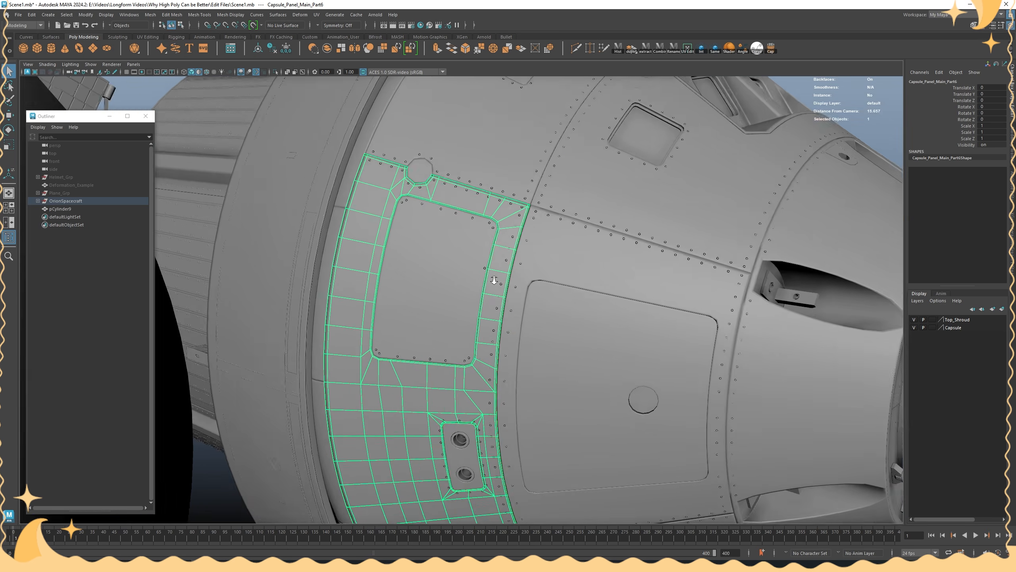
# Select the upper capsule panel with the round holes, preview it smoothed and return to the unsmoothed display
pyautogui.keyDown('alt'); pyautogui.moveTo(494, 281); pyautogui.dragTo(486, 378); pyautogui.keyUp('alt')
pyautogui.scroll(2, 500, 285)
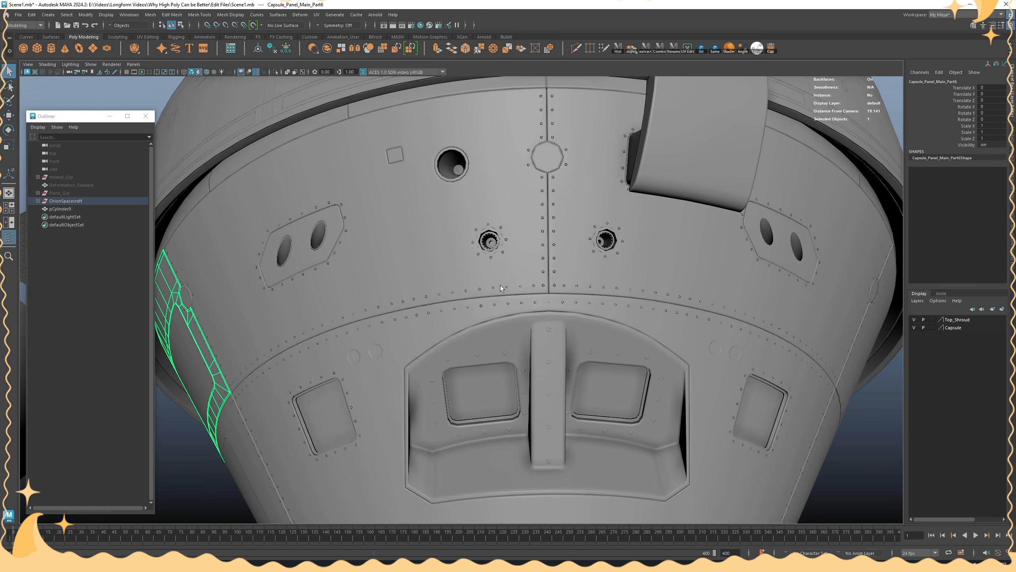
pyautogui.click(416, 256)
pyautogui.scroll(2, 416, 255)
pyautogui.press('3')
pyautogui.keyDown('alt'); pyautogui.moveTo(416, 255); pyautogui.dragTo(407, 295); pyautogui.keyUp('alt')
pyautogui.press('1')
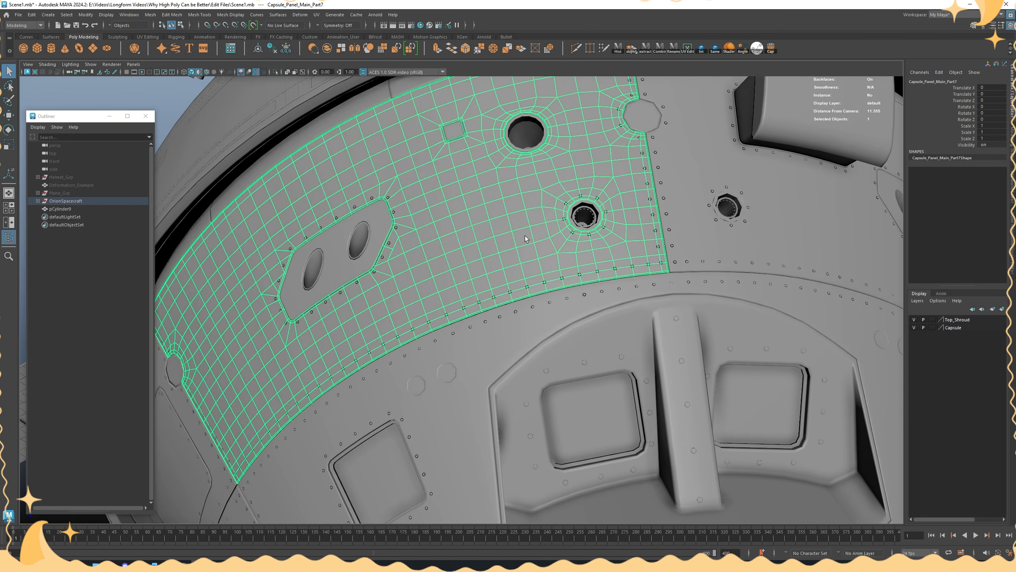
# Select the smoothed cone, compare its edge density with the capsule panels and clear the selection
pyautogui.keyDown('alt'); pyautogui.moveTo(678, 179); pyautogui.dragTo(536, 244, button='right'); pyautogui.keyUp('alt')
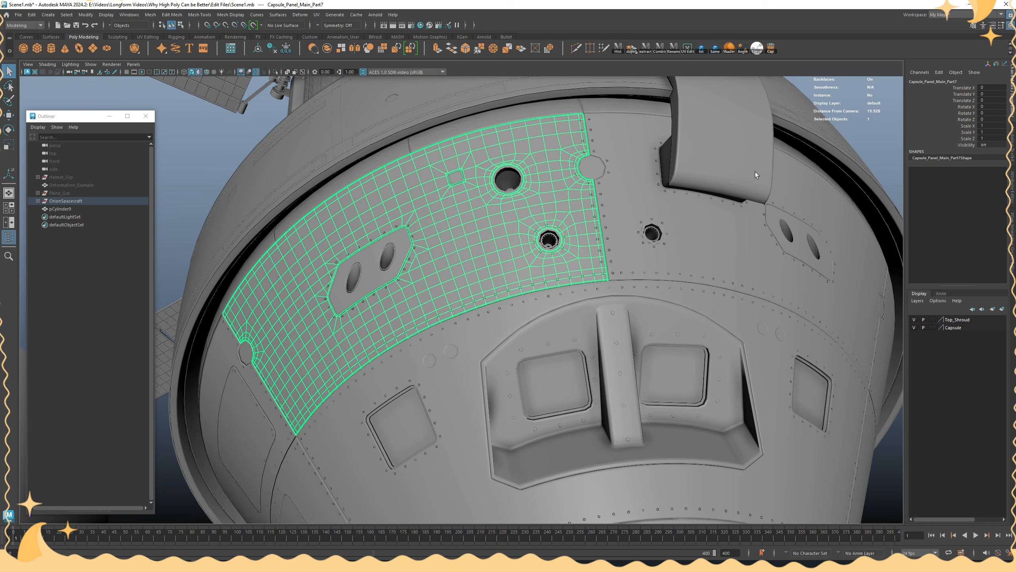
pyautogui.keyDown('alt'); pyautogui.moveTo(572, 243); pyautogui.dragTo(544, 250); pyautogui.keyUp('alt')
pyautogui.keyDown('alt'); pyautogui.moveTo(544, 250); pyautogui.dragTo(397, 289, button='right'); pyautogui.keyUp('alt')
pyautogui.keyDown('alt'); pyautogui.moveTo(396, 289); pyautogui.dragTo(600, 256, button='middle'); pyautogui.keyUp('alt')
pyautogui.keyDown('alt'); pyautogui.moveTo(600, 256); pyautogui.dragTo(354, 313, button='right'); pyautogui.keyUp('alt')
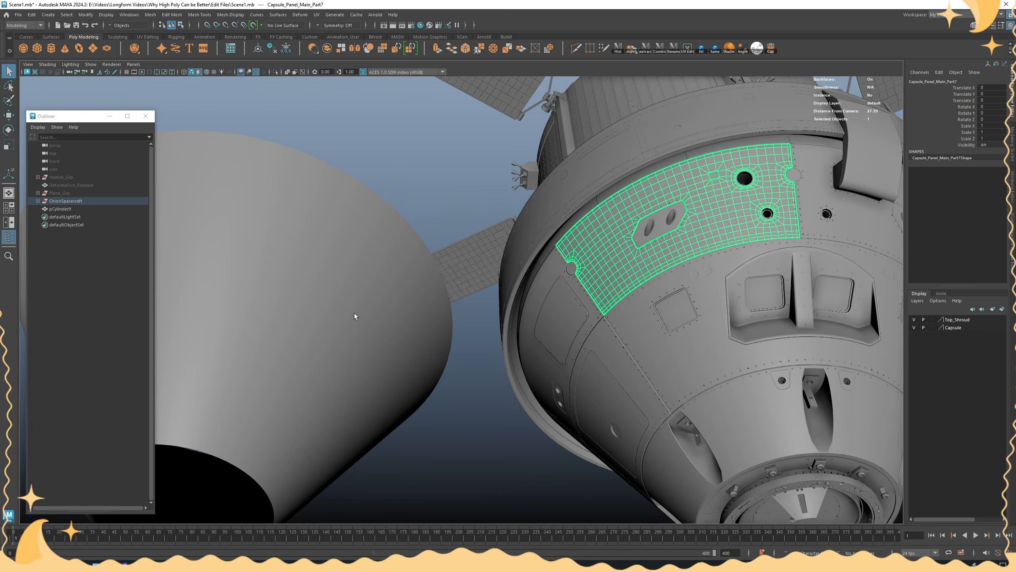
pyautogui.click(355, 313)
pyautogui.press('f')
pyautogui.keyDown('alt'); pyautogui.moveTo(420, 278); pyautogui.dragTo(459, 267); pyautogui.keyUp('alt')
pyautogui.keyDown('alt'); pyautogui.moveTo(459, 267); pyautogui.dragTo(517, 320, button='right'); pyautogui.keyUp('alt')
pyautogui.keyDown('alt'); pyautogui.moveTo(517, 320); pyautogui.dragTo(431, 278); pyautogui.keyUp('alt')
pyautogui.keyDown('alt'); pyautogui.moveTo(501, 273); pyautogui.dragTo(484, 273); pyautogui.keyUp('alt')
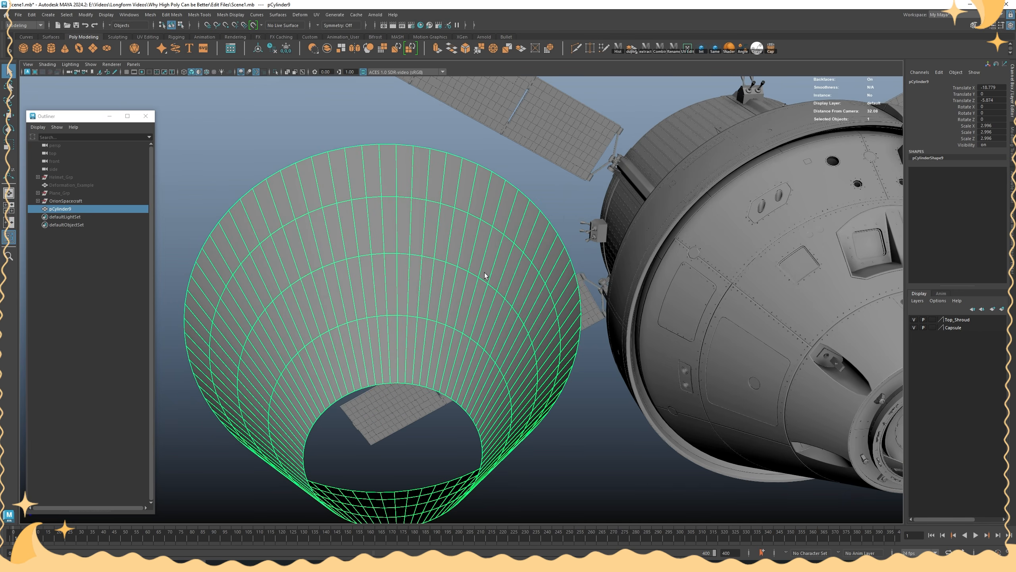
pyautogui.keyDown('alt'); pyautogui.moveTo(588, 271); pyautogui.dragTo(495, 257); pyautogui.keyUp('alt')
pyautogui.click(449, 167)
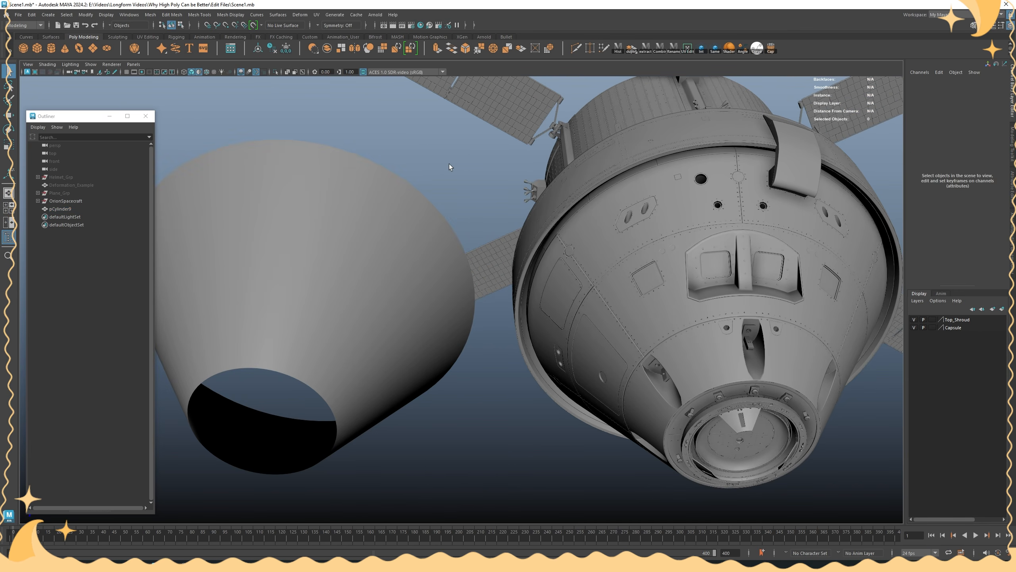
# Create a polygon cylinder, place it between the cone and the capsule, and scale it uniformly to about 3.69
pyautogui.click(51, 48)
pyautogui.keyDown('alt'); pyautogui.moveTo(592, 317); pyautogui.dragTo(671, 375); pyautogui.keyUp('alt')
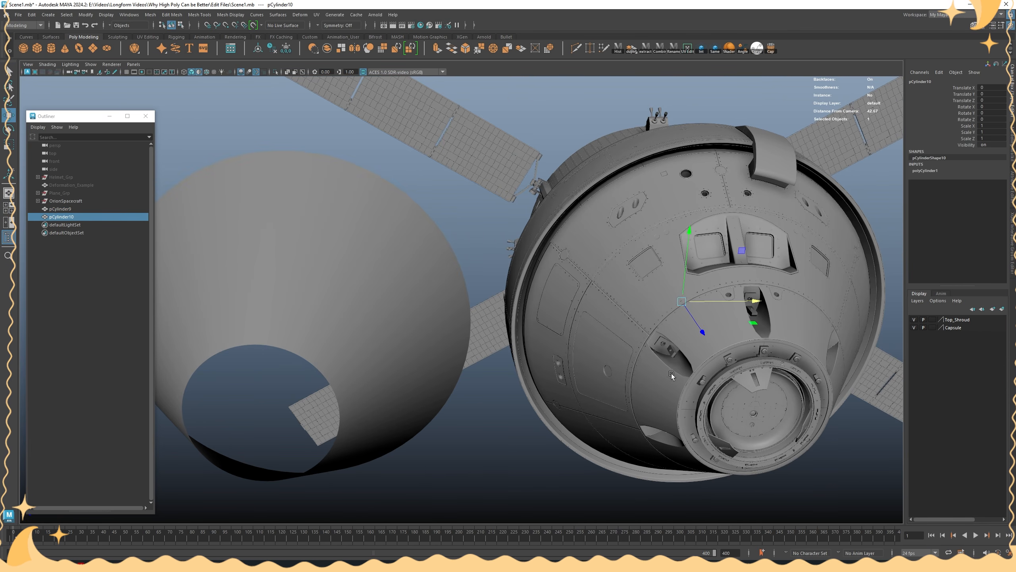
pyautogui.moveTo(719, 304); pyautogui.dragTo(516, 311)
pyautogui.press('r')
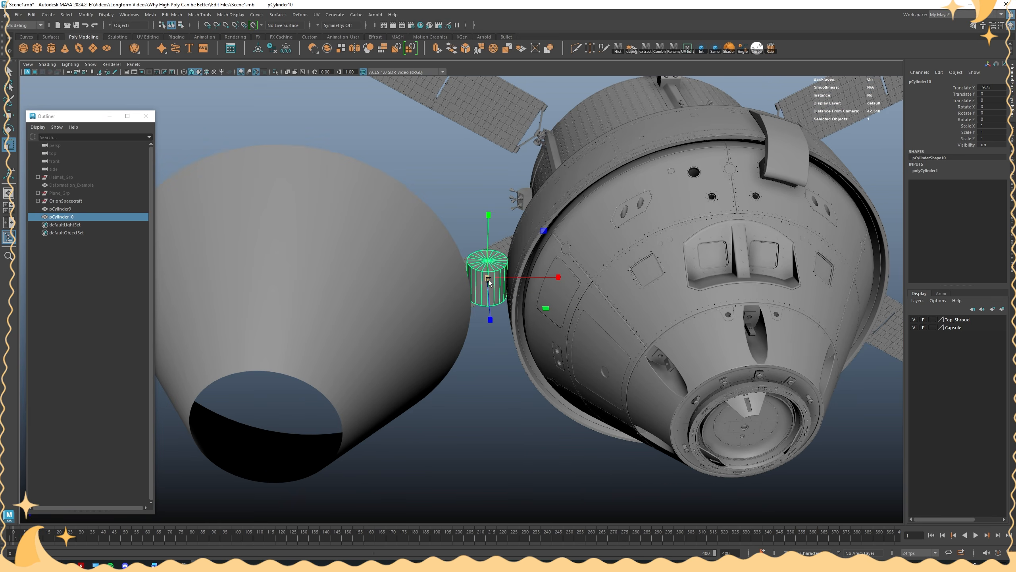
pyautogui.moveTo(488, 279); pyautogui.dragTo(553, 337)
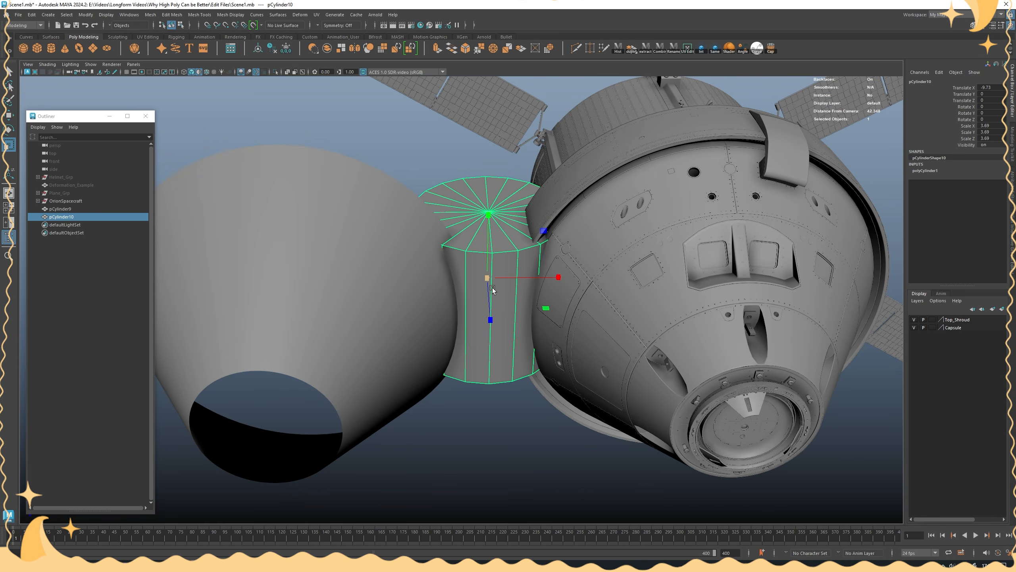
pyautogui.keyDown('alt'); pyautogui.moveTo(491, 245); pyautogui.dragTo(501, 256, button='right'); pyautogui.keyUp('alt')
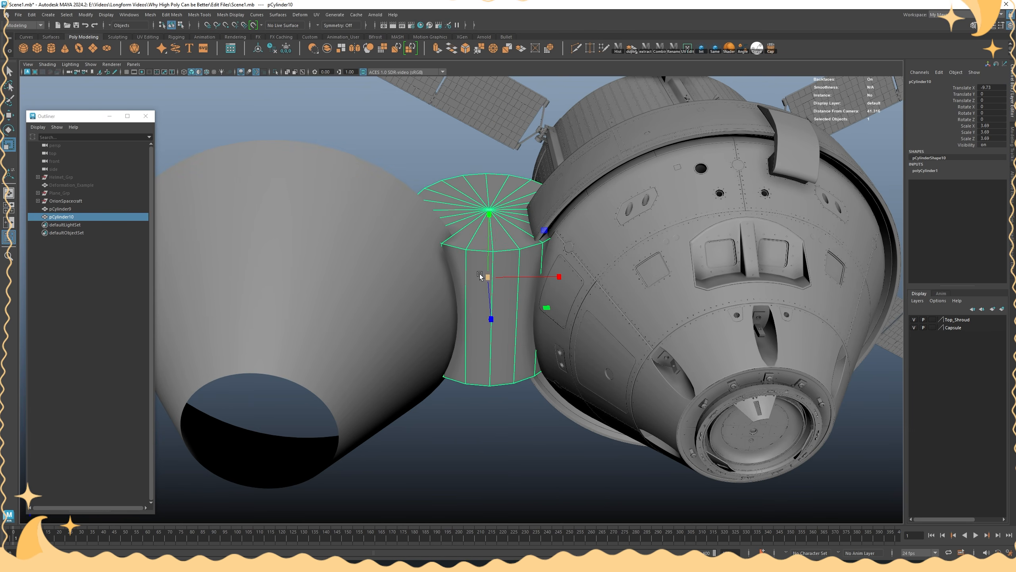
pyautogui.keyDown('alt'); pyautogui.moveTo(732, 260); pyautogui.dragTo(589, 245); pyautogui.keyUp('alt')
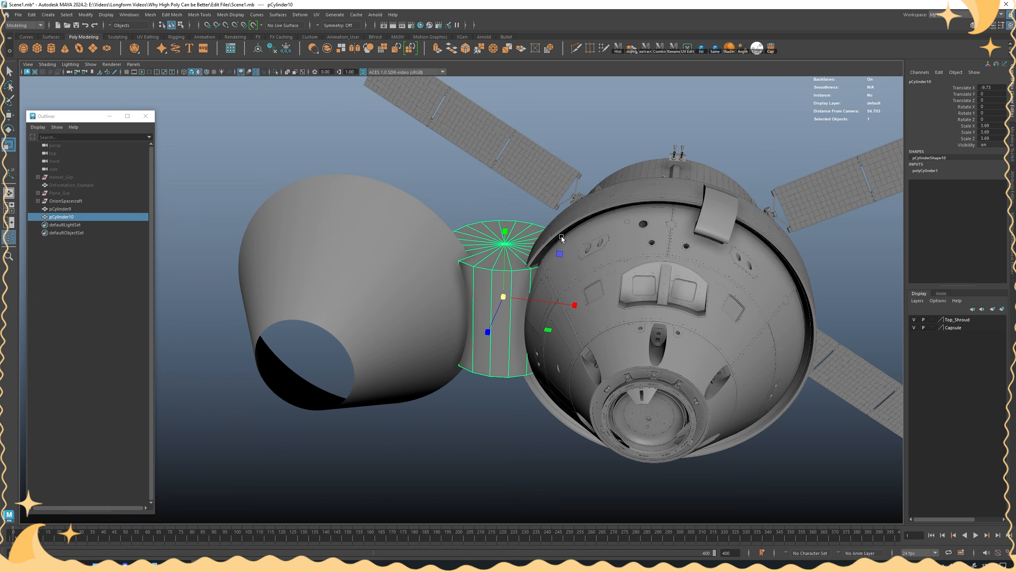
# Rotate the new cylinder 90 degrees about X so its end cap faces forward like the cone
pyautogui.keyDown('alt'); pyautogui.moveTo(555, 274); pyautogui.dragTo(483, 306); pyautogui.keyUp('alt')
pyautogui.press('e')
pyautogui.keyDown('alt'); pyautogui.moveTo(576, 246); pyautogui.dragTo(540, 271); pyautogui.keyUp('alt')
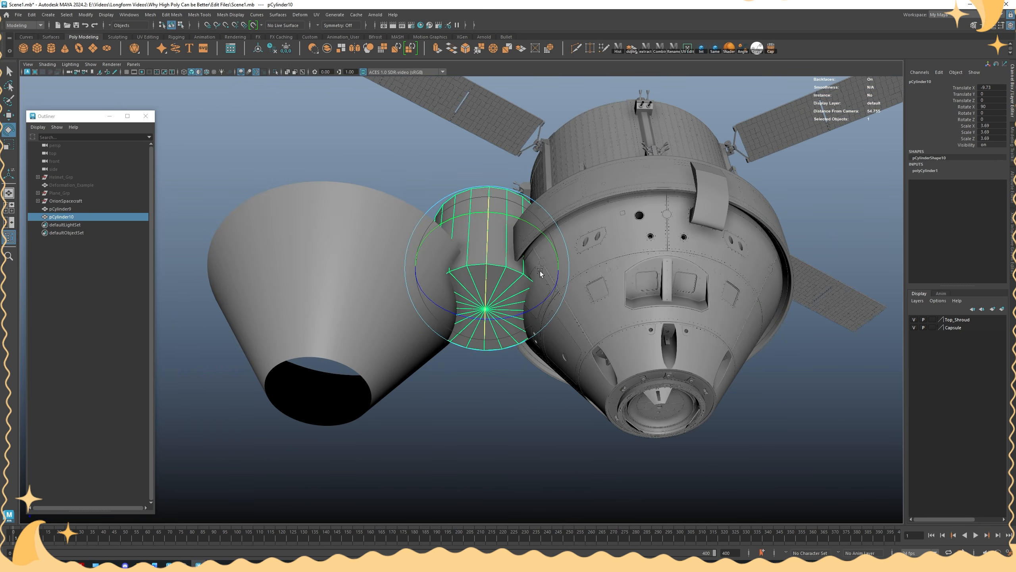
pyautogui.keyDown('alt'); pyautogui.moveTo(540, 271); pyautogui.dragTo(464, 288, button='middle'); pyautogui.keyUp('alt')
pyautogui.keyDown('alt'); pyautogui.moveTo(464, 288); pyautogui.dragTo(607, 349, button='right'); pyautogui.keyUp('alt')
pyautogui.press('w')
# Select four neighbouring capsule panels, examine how their edge flow lines up around the capsule, and clear the selection
pyautogui.click(601, 348)
pyautogui.keyDown('alt'); pyautogui.moveTo(556, 354); pyautogui.dragTo(608, 325); pyautogui.keyUp('alt')
pyautogui.keyDown('shift'); pyautogui.click(537, 224); pyautogui.keyUp('shift')
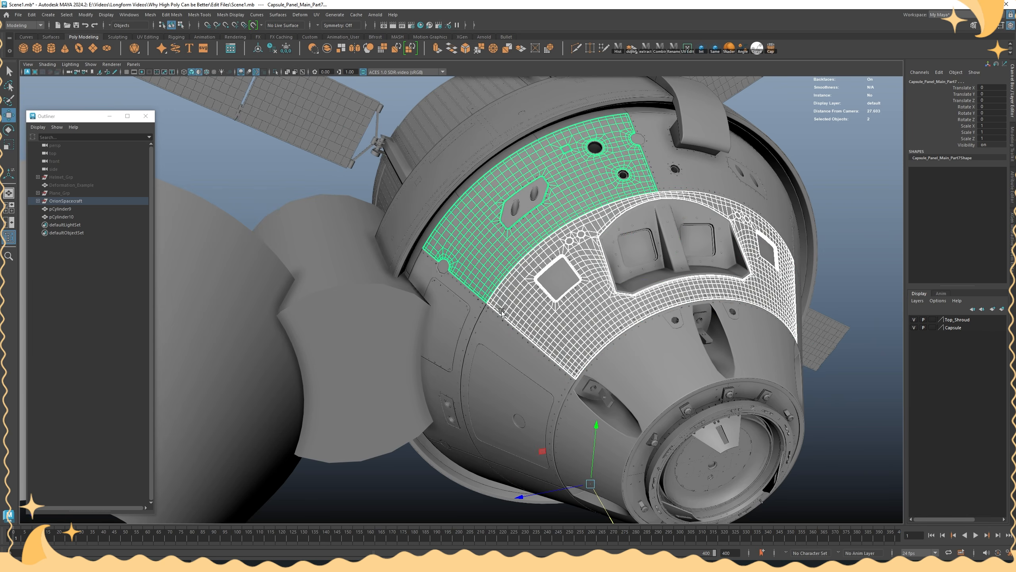
pyautogui.keyDown('alt'); pyautogui.moveTo(501, 312); pyautogui.dragTo(528, 297); pyautogui.keyUp('alt')
pyautogui.keyDown('shift'); pyautogui.click(512, 323); pyautogui.keyUp('shift')
pyautogui.keyDown('shift'); pyautogui.click(474, 314); pyautogui.keyUp('shift')
pyautogui.keyDown('alt'); pyautogui.moveTo(529, 297); pyautogui.dragTo(562, 312, button='right'); pyautogui.keyUp('alt')
pyautogui.keyDown('alt'); pyautogui.moveTo(562, 312); pyautogui.dragTo(445, 354, button='middle'); pyautogui.keyUp('alt')
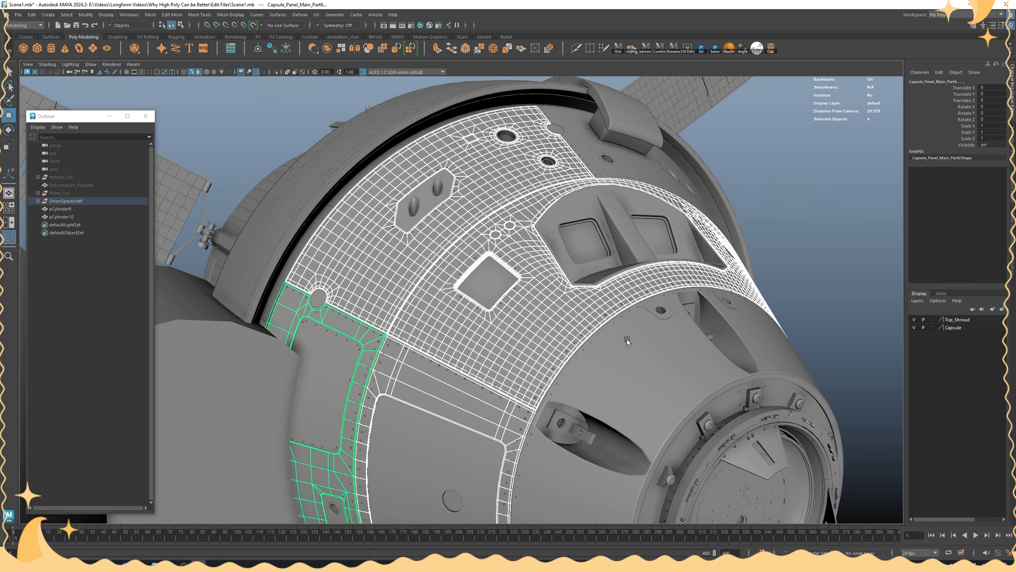
pyautogui.keyDown('alt'); pyautogui.moveTo(687, 282); pyautogui.dragTo(649, 259); pyautogui.keyUp('alt')
pyautogui.keyDown('alt'); pyautogui.moveTo(649, 259); pyautogui.dragTo(556, 277, button='right'); pyautogui.keyUp('alt')
pyautogui.keyDown('alt'); pyautogui.moveTo(556, 278); pyautogui.dragTo(558, 311); pyautogui.keyUp('alt')
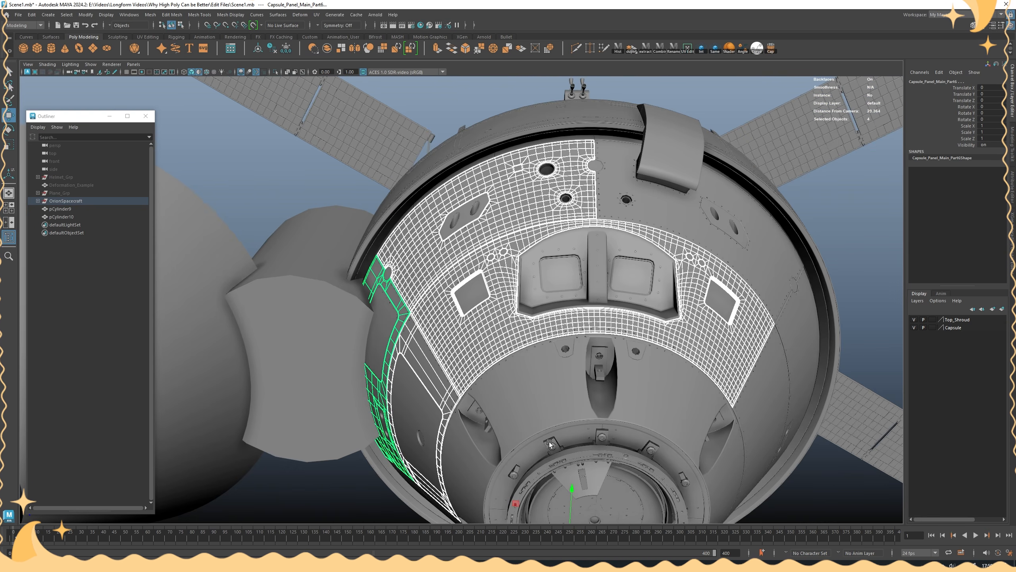
pyautogui.keyDown('alt'); pyautogui.moveTo(549, 443); pyautogui.dragTo(415, 283); pyautogui.keyUp('alt')
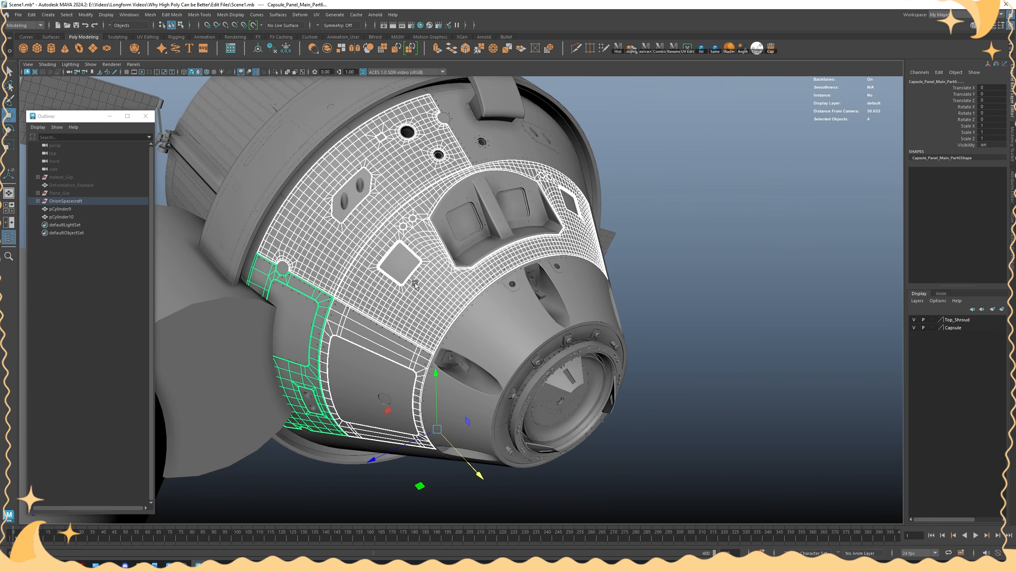
pyautogui.click(706, 211)
# Select the large smoothed cone and compare its wireframe with the shape of the capsule
pyautogui.keyDown('alt'); pyautogui.moveTo(482, 301); pyautogui.dragTo(540, 296); pyautogui.keyUp('alt')
pyautogui.keyDown('alt'); pyautogui.moveTo(540, 296); pyautogui.dragTo(333, 320, button='right'); pyautogui.keyUp('alt')
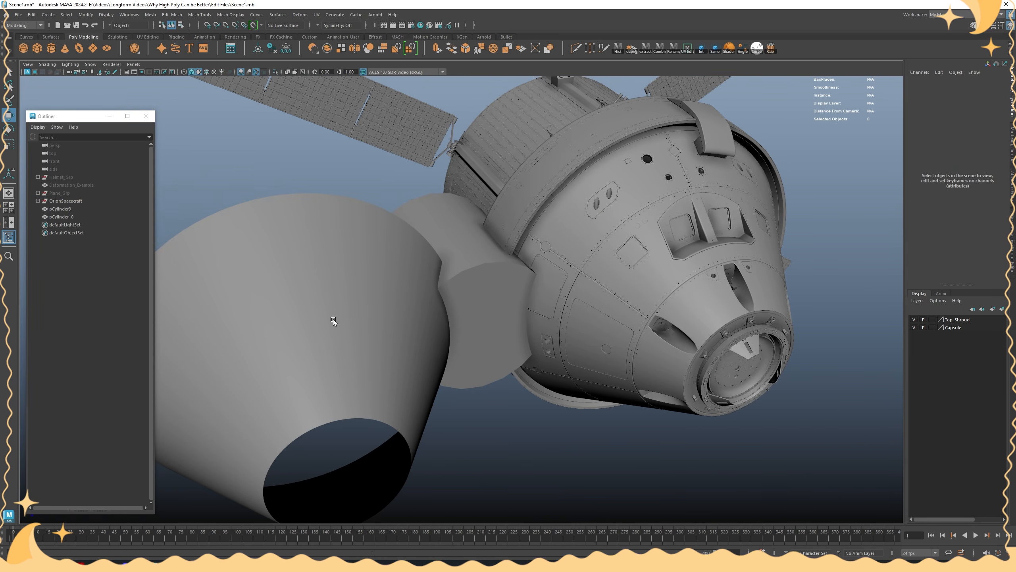
pyautogui.click(334, 319)
pyautogui.keyDown('alt'); pyautogui.moveTo(334, 319); pyautogui.dragTo(398, 300); pyautogui.keyUp('alt')
pyautogui.keyDown('alt'); pyautogui.moveTo(335, 290); pyautogui.dragTo(353, 301); pyautogui.keyUp('alt')
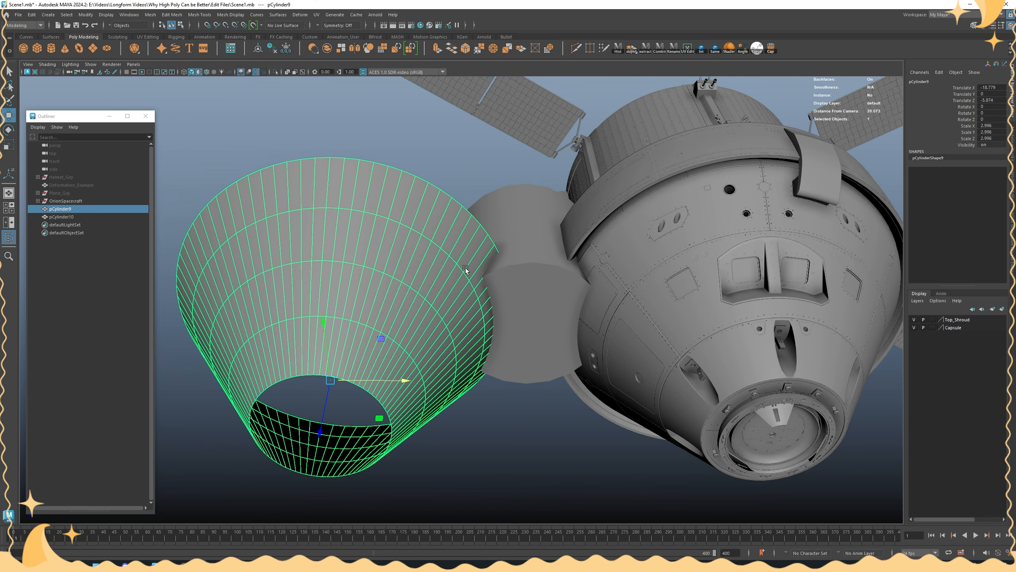
pyautogui.keyDown('alt'); pyautogui.moveTo(541, 225); pyautogui.dragTo(628, 256, button='right'); pyautogui.keyUp('alt')
pyautogui.keyDown('alt'); pyautogui.moveTo(628, 256); pyautogui.dragTo(499, 297, button='middle'); pyautogui.keyUp('alt')
pyautogui.keyDown('alt'); pyautogui.moveTo(499, 297); pyautogui.dragTo(583, 293); pyautogui.keyUp('alt')
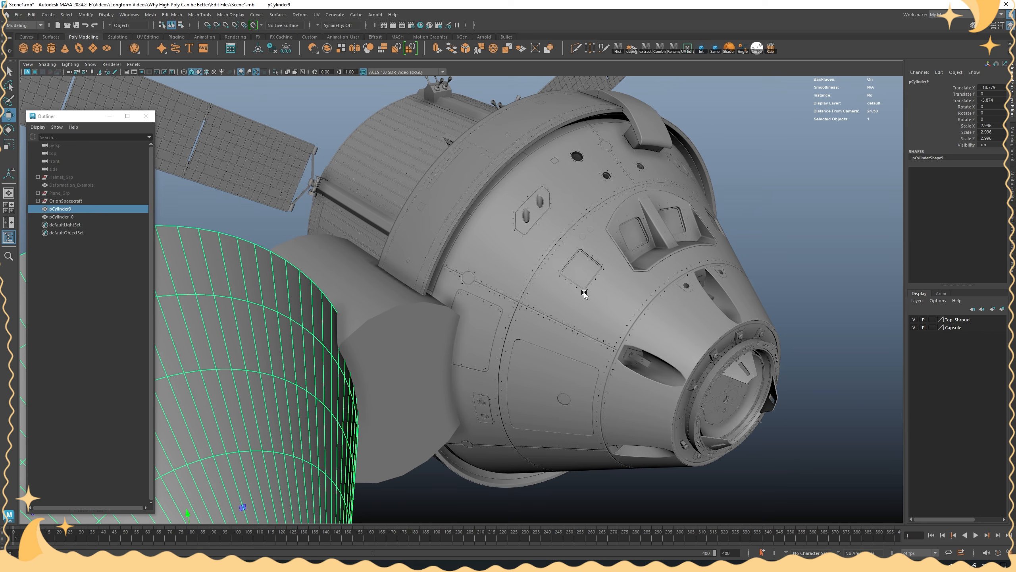
# Select the upper capsule panel with the round holes and examine its grid topology beside the cone
pyautogui.click(524, 240)
pyautogui.keyDown('alt'); pyautogui.moveTo(524, 240); pyautogui.dragTo(481, 255); pyautogui.keyUp('alt')
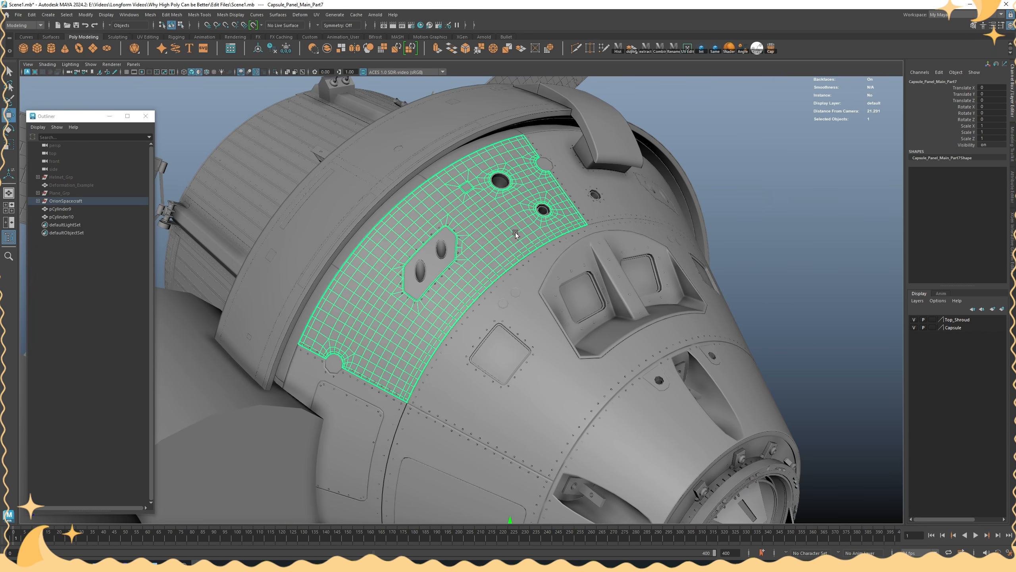
pyautogui.moveTo(607, 226)
pyautogui.keyDown('alt'); pyautogui.mouseDown()
pyautogui.moveTo(606, 235)
pyautogui.moveTo(549, 237)
pyautogui.moveTo(613, 236)
pyautogui.mouseUp(); pyautogui.keyUp('alt')
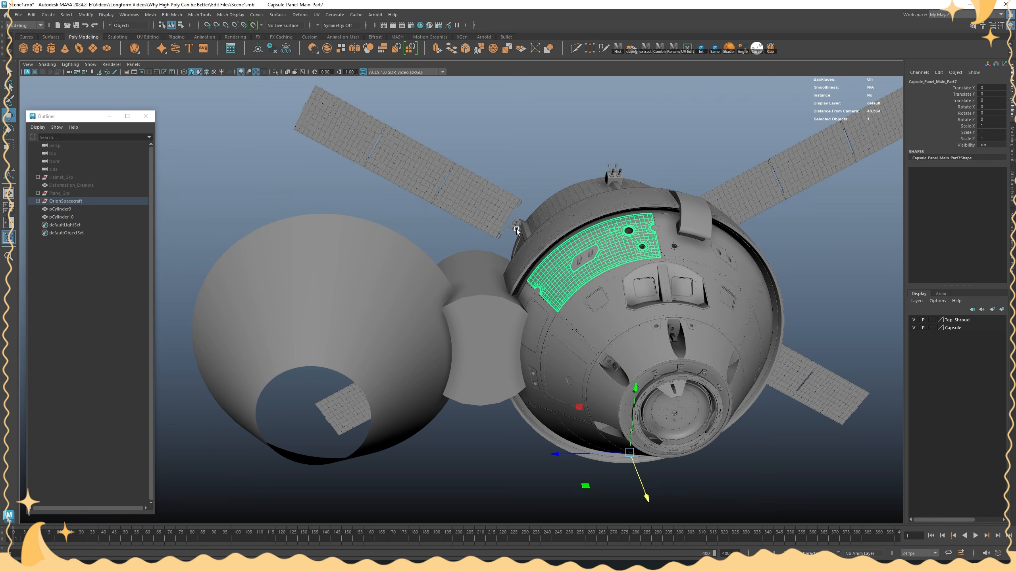
# Delete the cone's three intermediate edge loops, keeping only its lengthwise edges
pyautogui.click(358, 286)
pyautogui.keyDown('alt'); pyautogui.moveTo(357, 286); pyautogui.dragTo(447, 273); pyautogui.keyUp('alt')
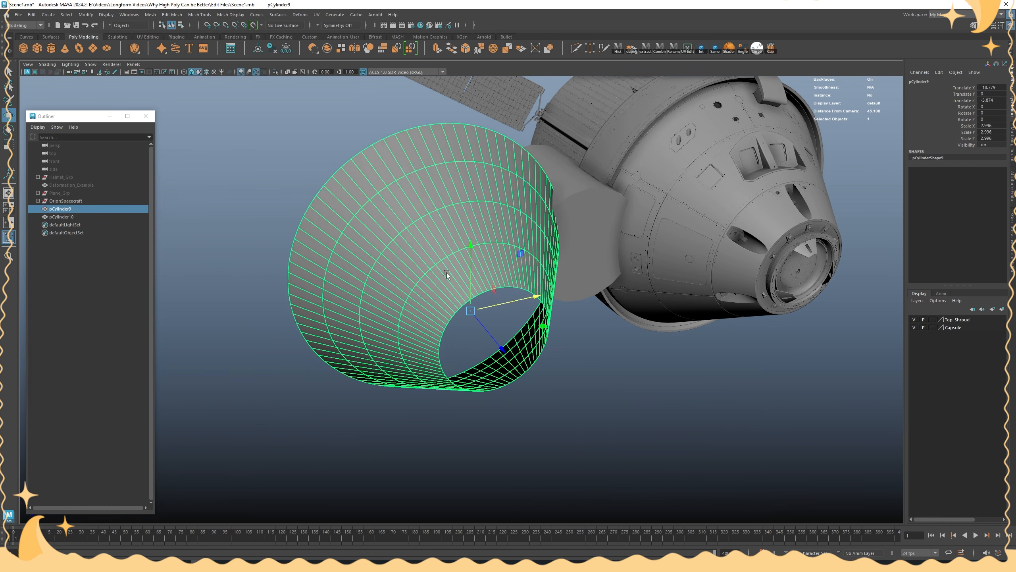
pyautogui.keyDown('alt'); pyautogui.moveTo(446, 273); pyautogui.dragTo(567, 316, button='right'); pyautogui.keyUp('alt')
pyautogui.keyDown('alt'); pyautogui.moveTo(567, 315); pyautogui.dragTo(518, 284); pyautogui.keyUp('alt')
pyautogui.moveTo(518, 284); pyautogui.dragTo(480, 295, button='right')
pyautogui.click(413, 259)
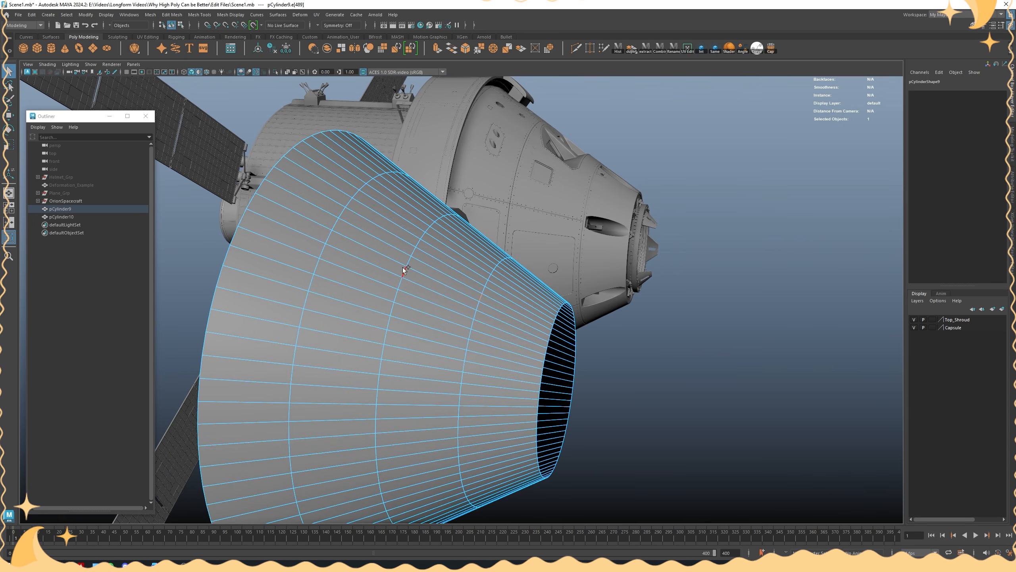
pyautogui.keyDown('shift'); pyautogui.click(405, 268); pyautogui.keyUp('shift')
pyautogui.keyDown('shift'); pyautogui.click(327, 237); pyautogui.keyUp('shift')
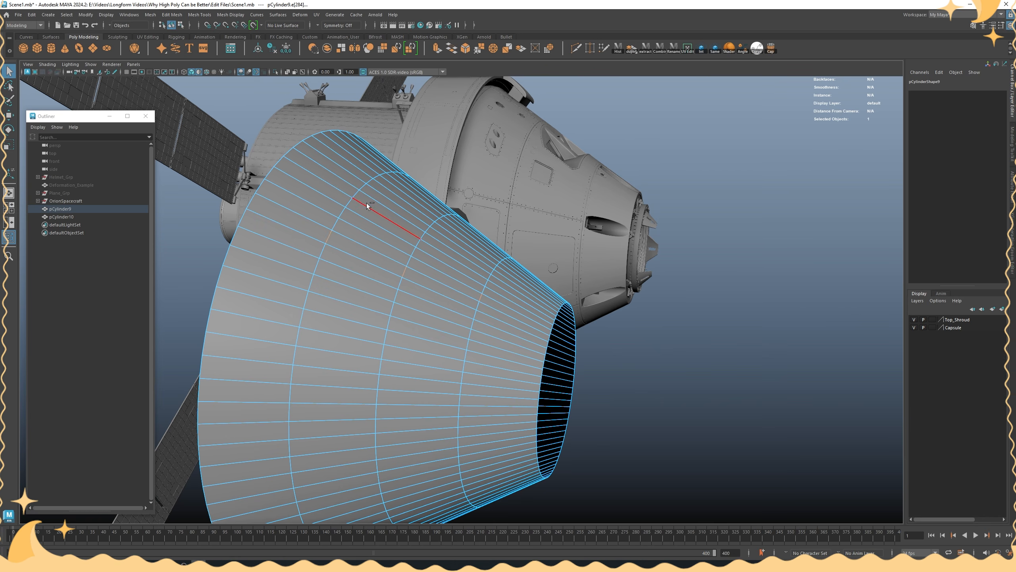
pyautogui.keyDown('ctrl'); pyautogui.moveTo(368, 205); pyautogui.dragTo(467, 226, button='right'); pyautogui.keyUp('ctrl')
pyautogui.keyDown('alt'); pyautogui.moveTo(467, 226); pyautogui.dragTo(536, 269); pyautogui.keyUp('alt')
# Insert a single edge loop around the cone near its narrow end
pyautogui.click(616, 148)
pyautogui.click(396, 253)
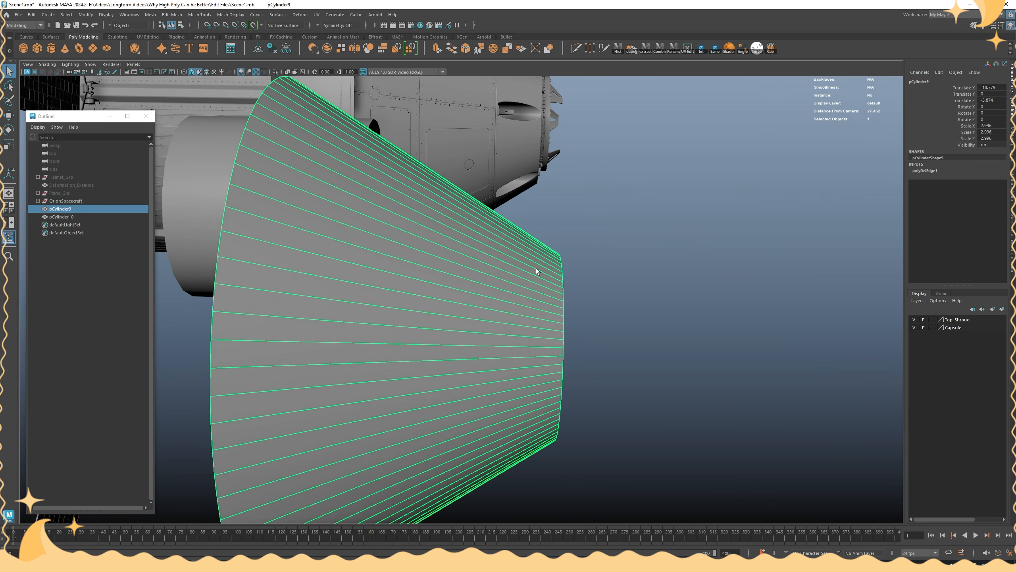
pyautogui.keyDown('shift'); pyautogui.moveTo(536, 268); pyautogui.dragTo(507, 266, button='right'); pyautogui.keyUp('shift')
pyautogui.click(510, 264)
pyautogui.keyDown('alt'); pyautogui.moveTo(640, 274); pyautogui.dragTo(604, 275); pyautogui.keyUp('alt')
pyautogui.press('w')
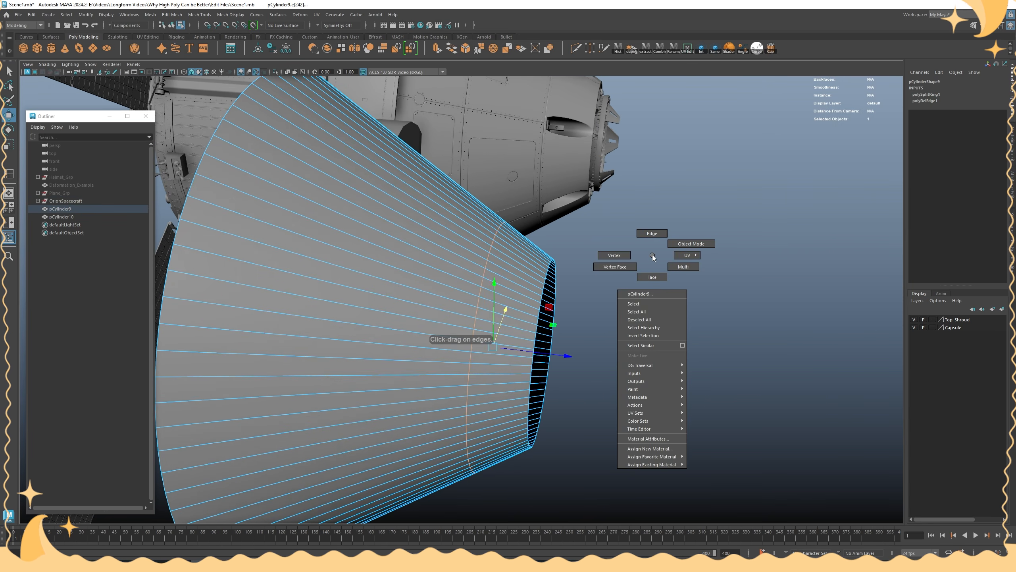
# Extract the band of faces between the new edge loop and the cone's narrow end as a separate piece
pyautogui.moveTo(653, 255); pyautogui.dragTo(653, 280, button='right')
pyautogui.keyDown('alt'); pyautogui.moveTo(600, 295); pyautogui.dragTo(637, 299); pyautogui.keyUp('alt')
pyautogui.moveTo(612, 468); pyautogui.dragTo(524, 224)
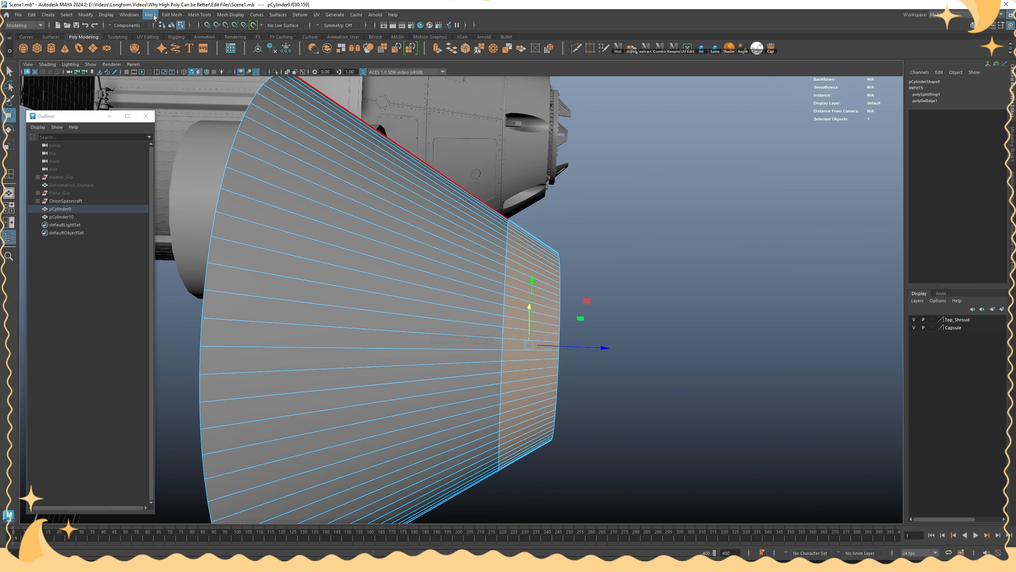
pyautogui.click(172, 14)
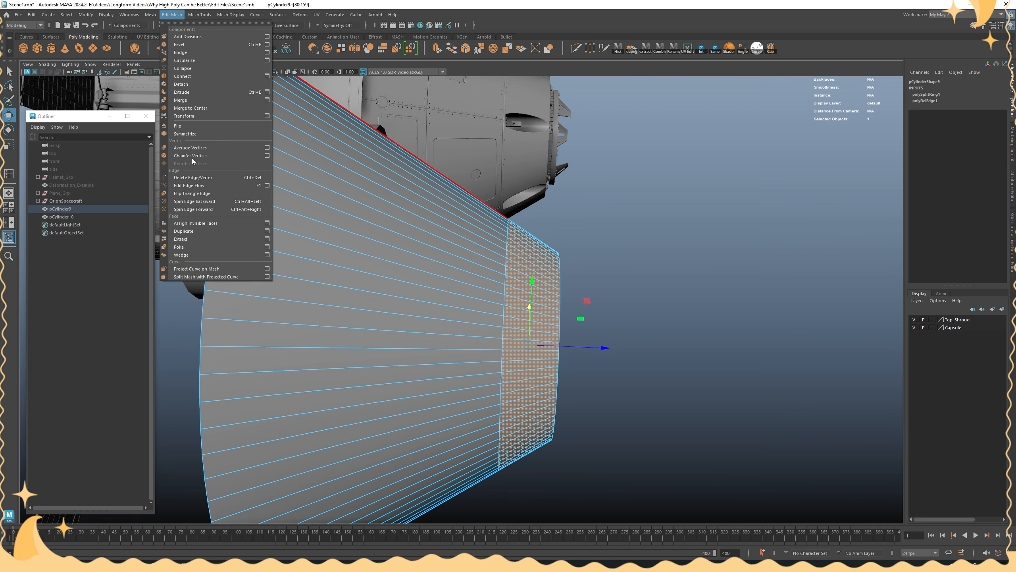
pyautogui.click(189, 239)
pyautogui.moveTo(557, 328); pyautogui.dragTo(600, 258, button='right')
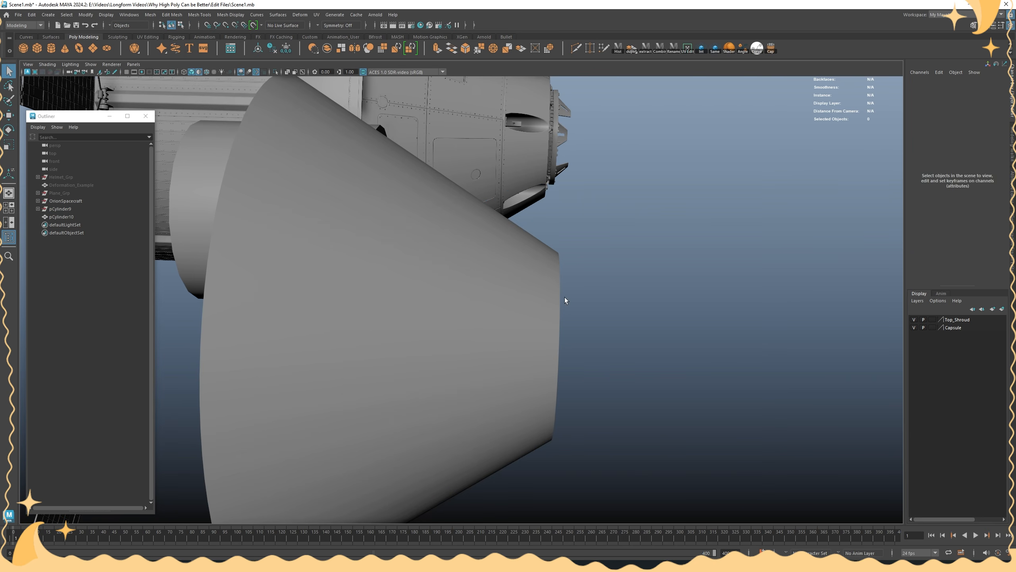
pyautogui.click(564, 296)
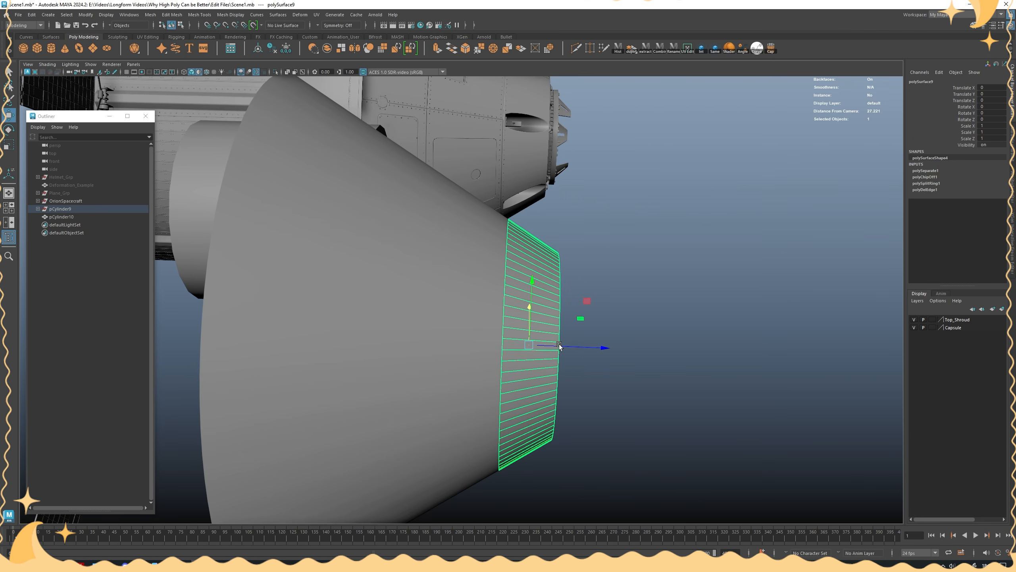
# Select the extracted band and examine its straight profile against the rest of the cone from several angles
pyautogui.keyDown('alt'); pyautogui.moveTo(559, 345); pyautogui.dragTo(398, 235); pyautogui.keyUp('alt')
pyautogui.keyDown('shift'); pyautogui.click(400, 235); pyautogui.keyUp('shift')
pyautogui.keyDown('alt'); pyautogui.moveTo(508, 224); pyautogui.dragTo(564, 285); pyautogui.keyUp('alt')
pyautogui.click(556, 303)
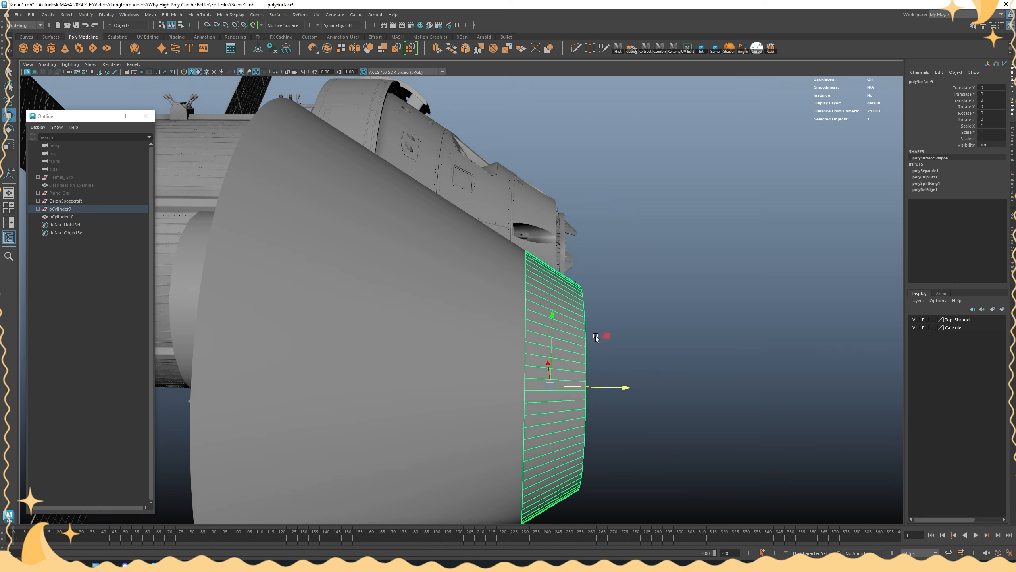
pyautogui.keyDown('alt'); pyautogui.moveTo(595, 336); pyautogui.dragTo(581, 319); pyautogui.keyUp('alt')
pyautogui.keyDown('alt'); pyautogui.moveTo(531, 260); pyautogui.dragTo(540, 253); pyautogui.keyUp('alt')
pyautogui.keyDown('alt'); pyautogui.moveTo(388, 147); pyautogui.dragTo(381, 147); pyautogui.keyUp('alt')
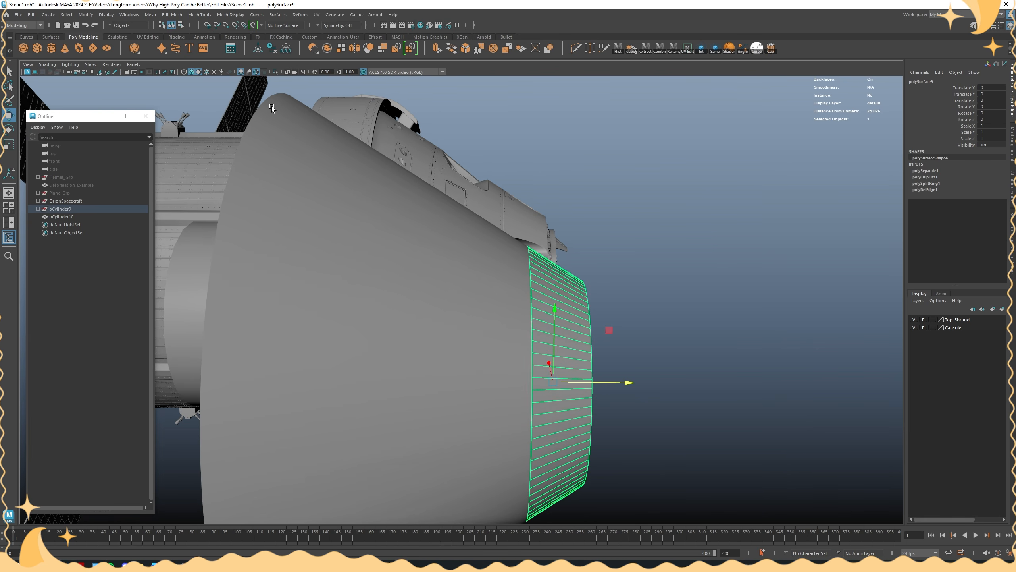
pyautogui.keyDown('alt'); pyautogui.moveTo(500, 247); pyautogui.dragTo(413, 197); pyautogui.keyUp('alt')
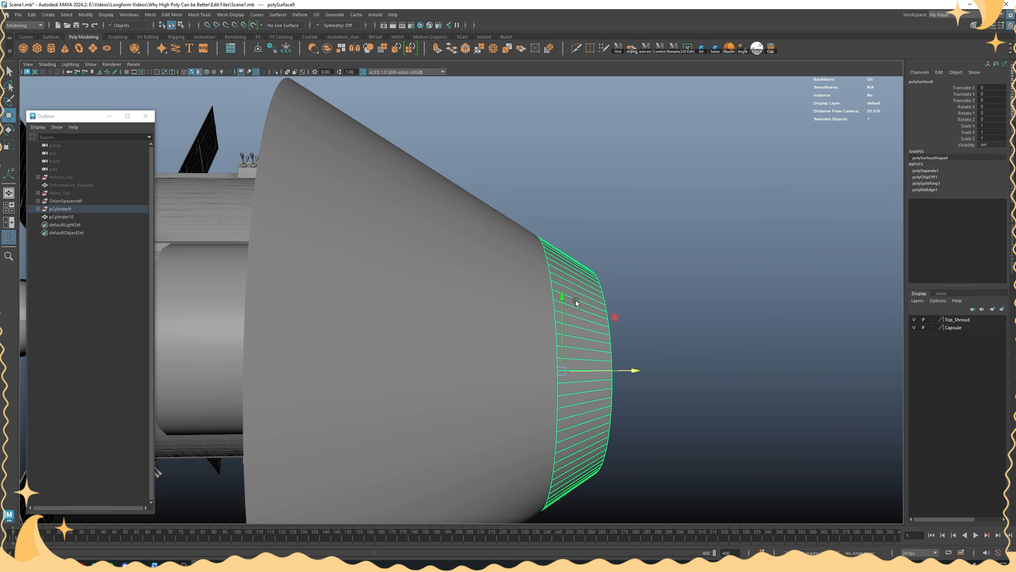
pyautogui.keyDown('alt'); pyautogui.moveTo(576, 300); pyautogui.dragTo(537, 273); pyautogui.keyUp('alt')
pyautogui.keyDown('alt'); pyautogui.moveTo(640, 280); pyautogui.dragTo(626, 281); pyautogui.keyUp('alt')
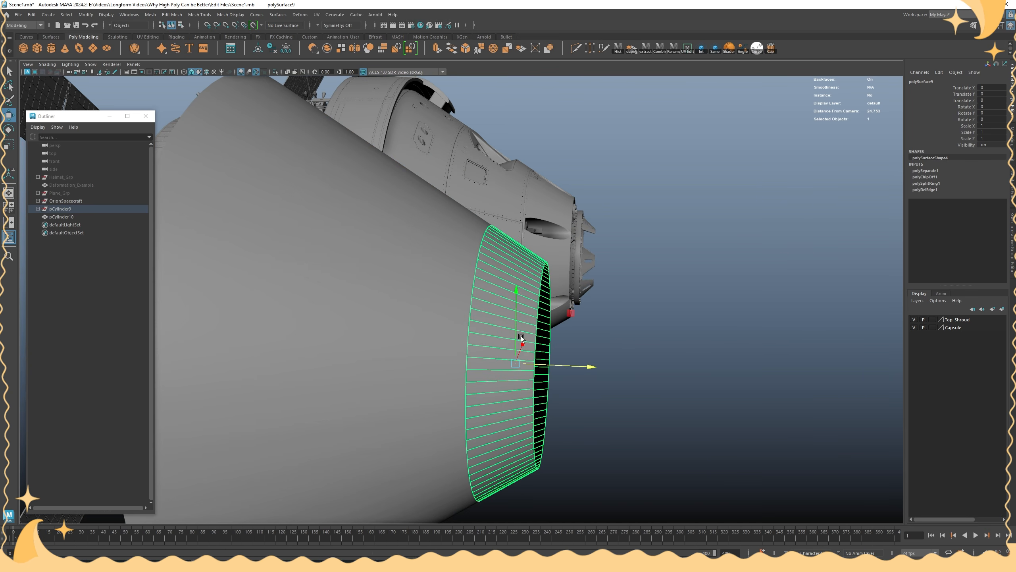
# Try to scale the extracted band's border edge loop next to the large cone, undo it, and return to object mode
pyautogui.moveTo(626, 280); pyautogui.dragTo(480, 241, button='right')
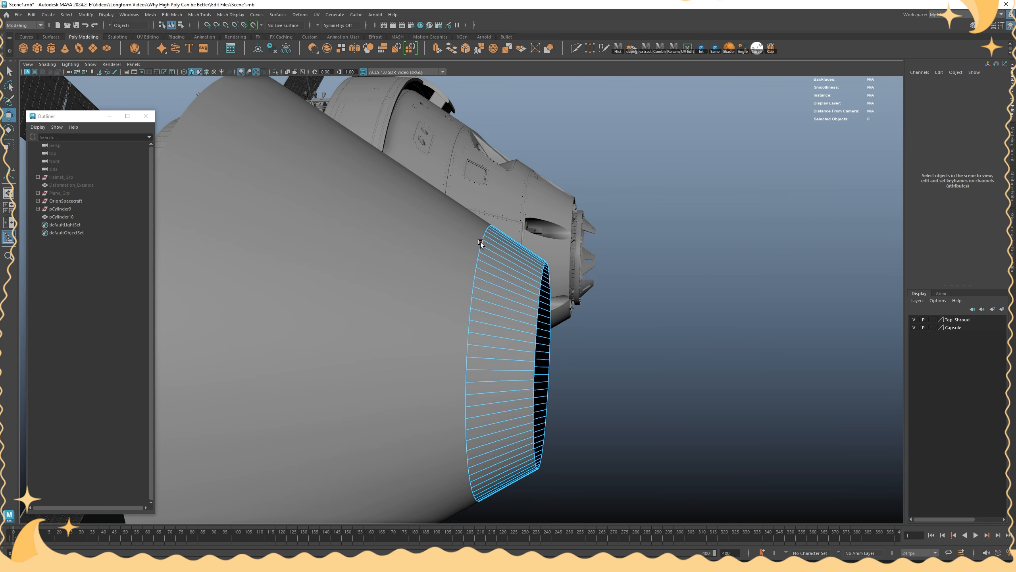
pyautogui.doubleClick(481, 242)
pyautogui.moveTo(489, 360); pyautogui.dragTo(491, 362)
pyautogui.keyDown('alt'); pyautogui.moveTo(490, 362); pyautogui.dragTo(509, 280); pyautogui.keyUp('alt')
pyautogui.moveTo(510, 278); pyautogui.dragTo(552, 252, button='right')
pyautogui.hotkey('ctrl', 'z')
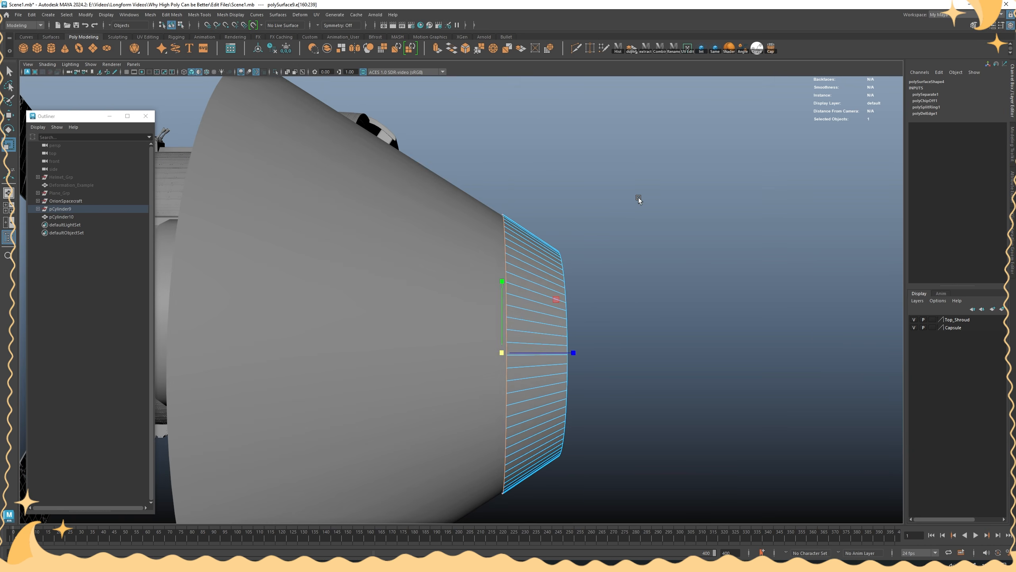
pyautogui.hotkey('ctrl', 'z')
pyautogui.moveTo(637, 198); pyautogui.dragTo(668, 182, button='right')
pyautogui.click(675, 196)
# Extract a wedge of adjacent lengthwise faces from the large cone section as its own panel and return to object mode
pyautogui.click(447, 199)
pyautogui.keyDown('alt'); pyautogui.moveTo(675, 195); pyautogui.dragTo(454, 201); pyautogui.keyUp('alt')
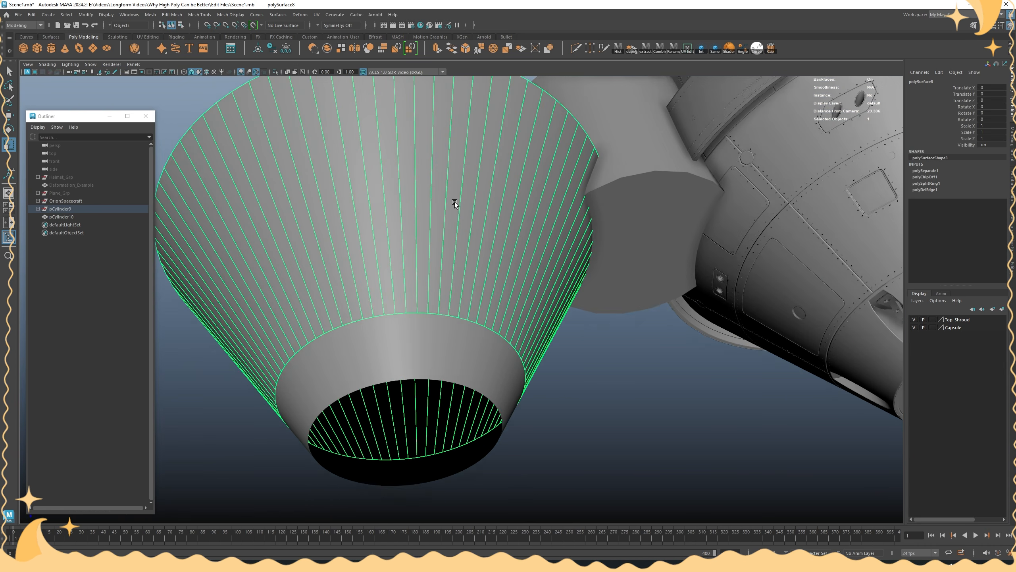
pyautogui.keyDown('alt'); pyautogui.moveTo(454, 201); pyautogui.dragTo(506, 249, button='middle'); pyautogui.keyUp('alt')
pyautogui.keyDown('alt'); pyautogui.moveTo(506, 250); pyautogui.dragTo(497, 211); pyautogui.keyUp('alt')
pyautogui.moveTo(498, 212); pyautogui.dragTo(497, 234, button='right')
pyautogui.click(446, 199)
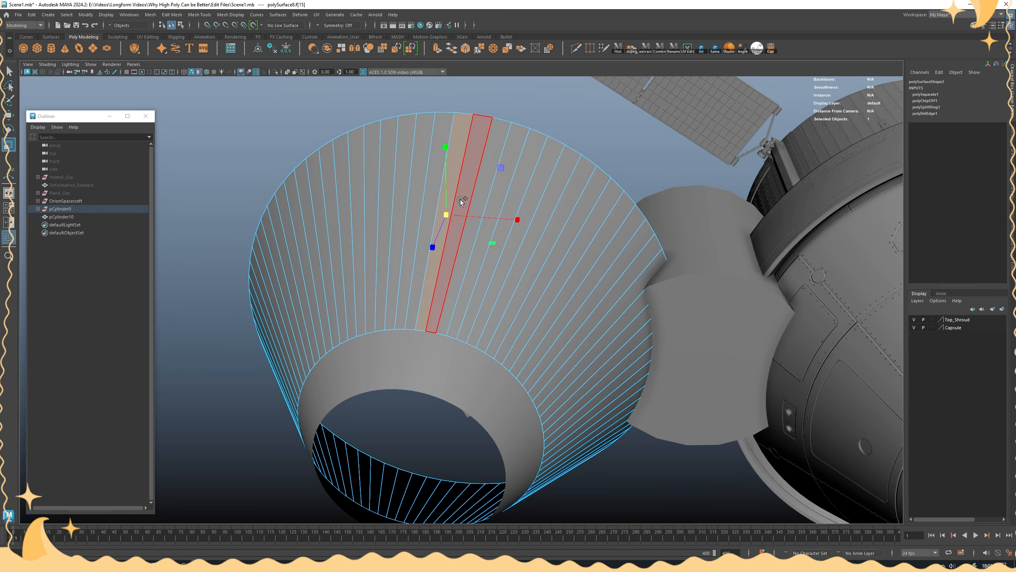
pyautogui.moveTo(460, 200)
pyautogui.keyDown('shift'); pyautogui.mouseDown()
pyautogui.moveTo(486, 206)
pyautogui.moveTo(585, 288)
pyautogui.moveTo(568, 281)
pyautogui.mouseUp(); pyautogui.keyUp('shift')
pyautogui.keyDown('shift'); pyautogui.doubleClick(586, 288); pyautogui.keyUp('shift')
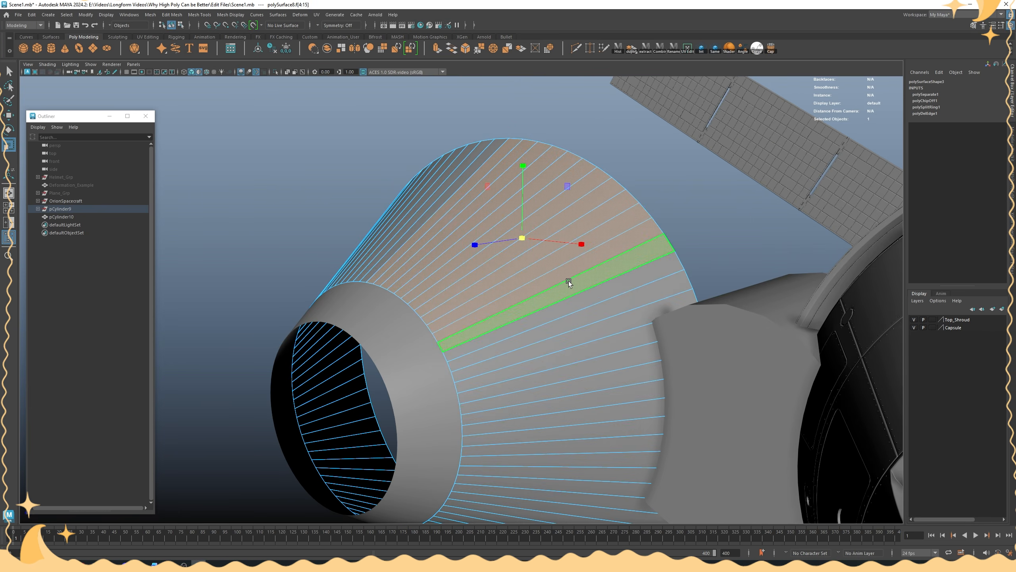
pyautogui.keyDown('shift'); pyautogui.moveTo(568, 281); pyautogui.dragTo(545, 255, button='right'); pyautogui.keyUp('shift')
pyautogui.press('w')
pyautogui.press('F8')
pyautogui.click(509, 208)
# Select the extracted wedge panel and compare its shape with the upper capsule panel
pyautogui.keyDown('alt'); pyautogui.moveTo(530, 209); pyautogui.dragTo(373, 304); pyautogui.keyUp('alt')
pyautogui.click(373, 303)
pyautogui.keyDown('alt'); pyautogui.moveTo(460, 297); pyautogui.dragTo(494, 335); pyautogui.keyUp('alt')
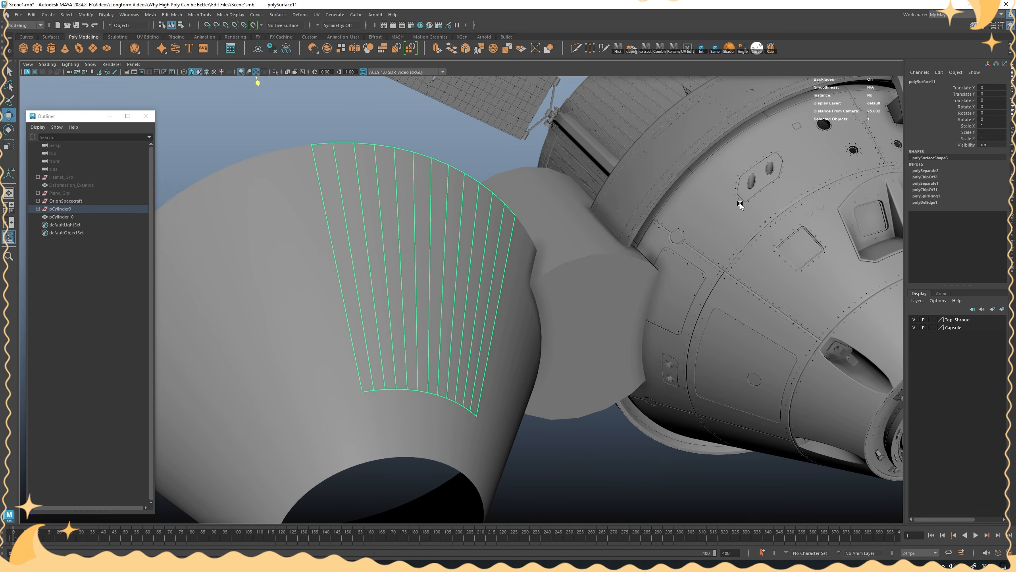
pyautogui.click(740, 203)
pyautogui.keyDown('alt'); pyautogui.moveTo(740, 203); pyautogui.dragTo(530, 291); pyautogui.keyUp('alt')
# Smooth the extracted wedge panel with one division
pyautogui.click(432, 291)
pyautogui.keyDown('alt'); pyautogui.moveTo(432, 292); pyautogui.dragTo(417, 289); pyautogui.keyUp('alt')
pyautogui.keyDown('alt'); pyautogui.moveTo(663, 234); pyautogui.dragTo(695, 230); pyautogui.keyUp('alt')
pyautogui.keyDown('alt'); pyautogui.moveTo(470, 275); pyautogui.dragTo(473, 231); pyautogui.keyUp('alt')
pyautogui.keyDown('shift'); pyautogui.moveTo(474, 221); pyautogui.dragTo(466, 268, button='right'); pyautogui.keyUp('shift')
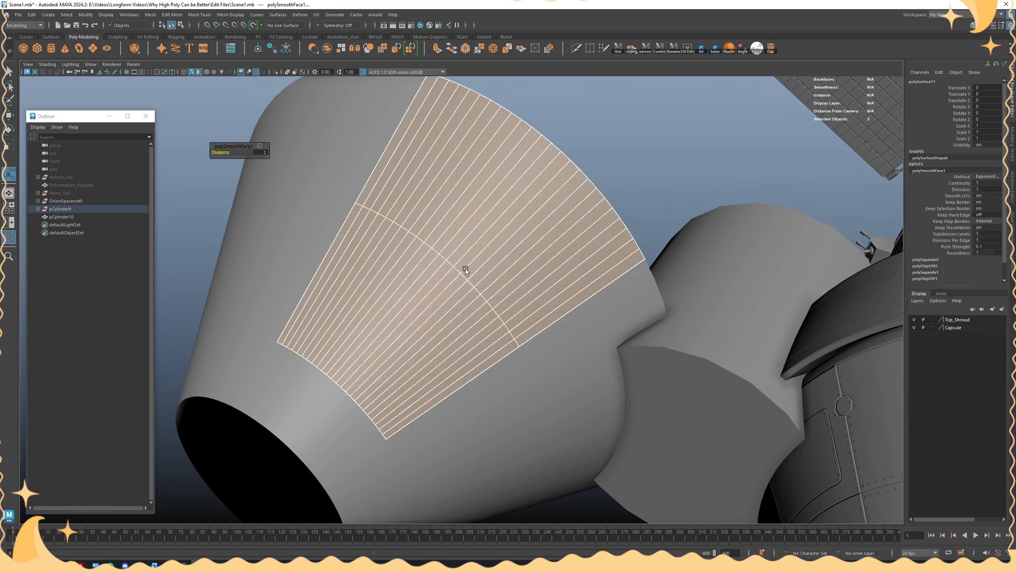
# Compare the smoothed wedge panel's borders and curvature with the adjoining unsmoothed cone section by selecting both
pyautogui.keyDown('alt'); pyautogui.moveTo(466, 269); pyautogui.dragTo(429, 222); pyautogui.keyUp('alt')
pyautogui.moveTo(340, 235); pyautogui.dragTo(352, 220, button='right')
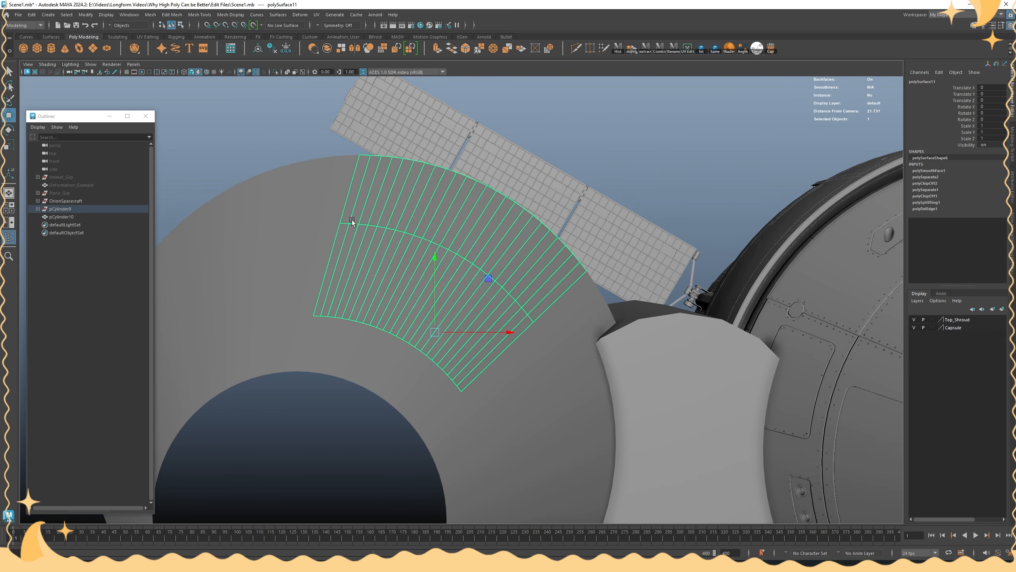
pyautogui.keyDown('shift'); pyautogui.click(320, 223); pyautogui.keyUp('shift')
pyautogui.keyDown('alt'); pyautogui.moveTo(333, 223); pyautogui.dragTo(424, 239); pyautogui.keyUp('alt')
pyautogui.click(443, 240)
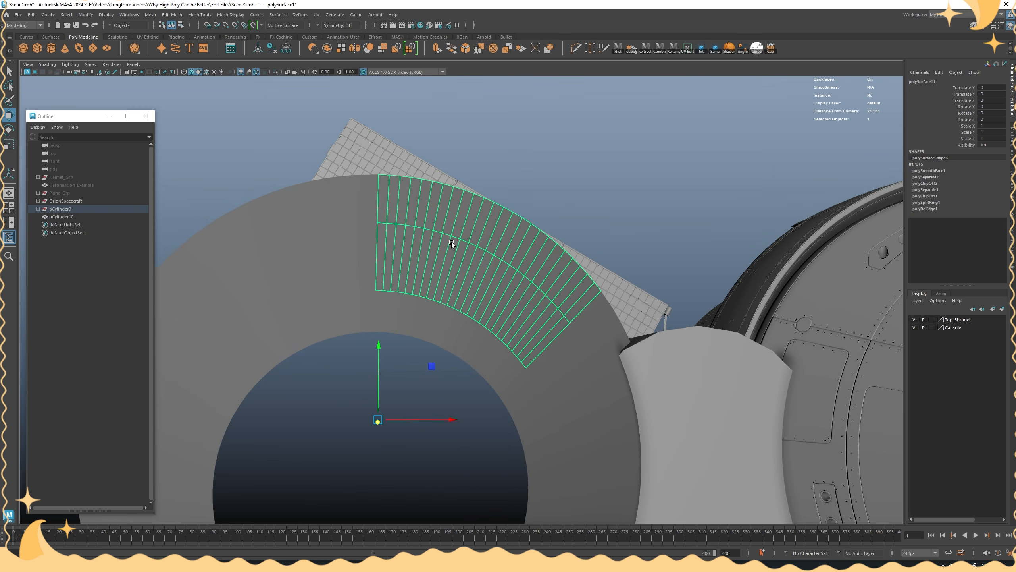
pyautogui.keyDown('shift'); pyautogui.click(309, 243); pyautogui.keyUp('shift')
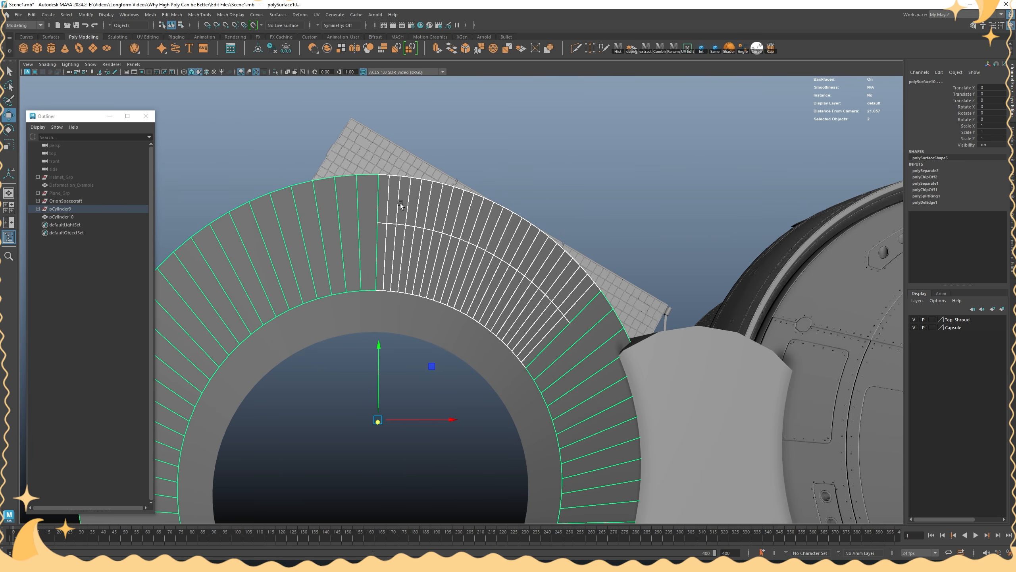
pyautogui.keyDown('alt'); pyautogui.moveTo(401, 210); pyautogui.dragTo(556, 332); pyautogui.keyUp('alt')
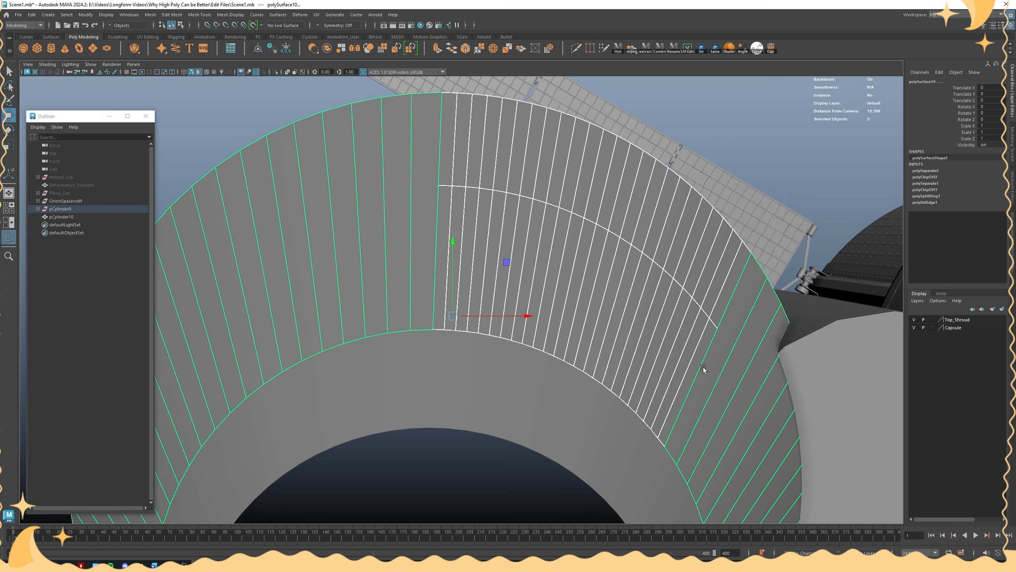
pyautogui.keyDown('alt'); pyautogui.moveTo(689, 385); pyautogui.dragTo(549, 287); pyautogui.keyUp('alt')
pyautogui.click(555, 273)
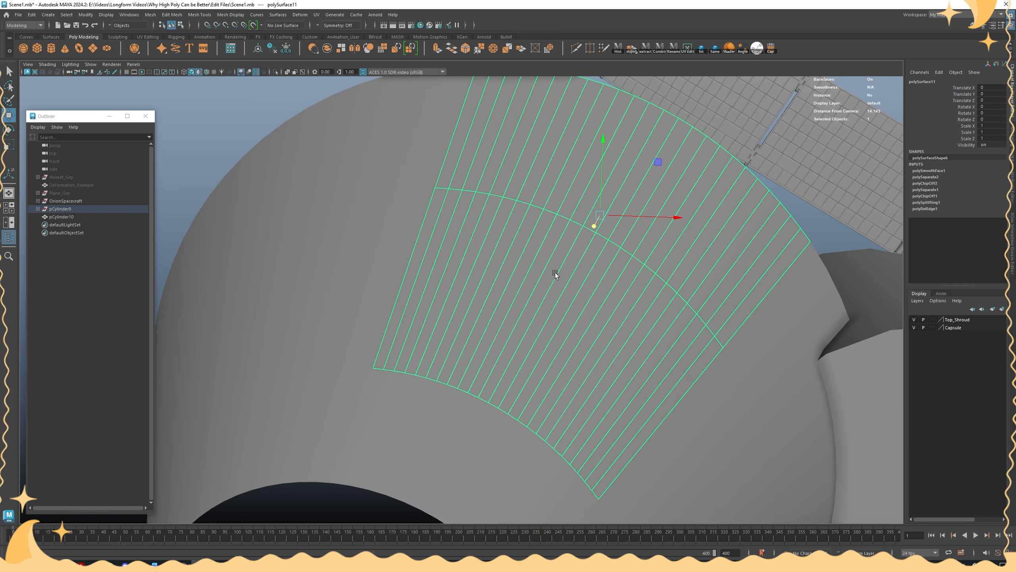
# Check the shading across the wedge panel's borders with it deselected, and delete the wedge's construction history
pyautogui.keyDown('alt'); pyautogui.moveTo(535, 258); pyautogui.dragTo(465, 291); pyautogui.keyUp('alt')
pyautogui.scroll(-4, 432, 279)
pyautogui.scroll(2, 560, 329)
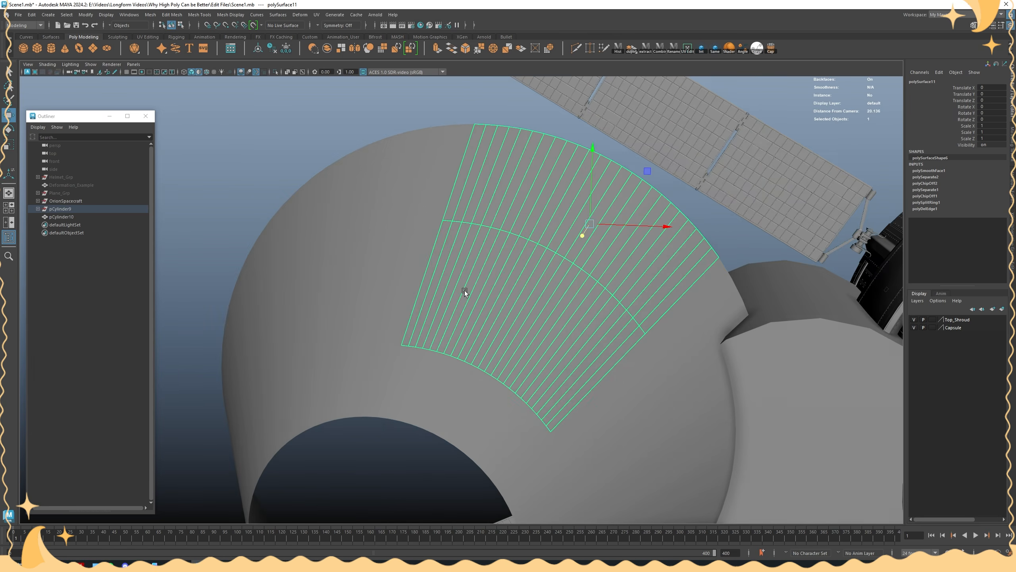
pyautogui.click(391, 260)
pyautogui.click(521, 252)
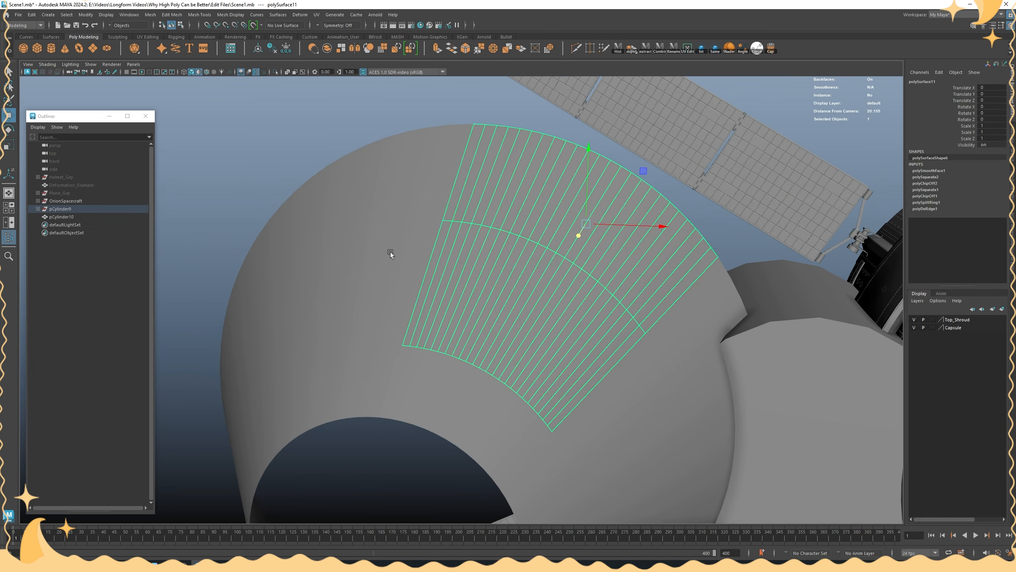
pyautogui.click(391, 252)
pyautogui.keyDown('alt'); pyautogui.moveTo(391, 252); pyautogui.dragTo(413, 256); pyautogui.keyUp('alt')
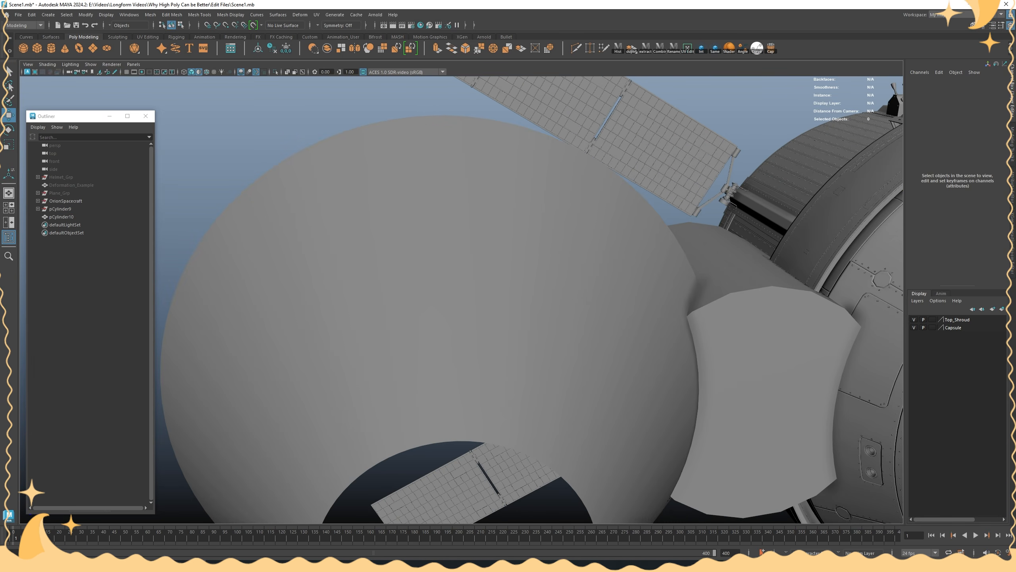
pyautogui.click(564, 286)
pyautogui.keyDown('alt'); pyautogui.moveTo(524, 335); pyautogui.dragTo(576, 300); pyautogui.keyUp('alt')
pyautogui.click(321, 248)
pyautogui.keyDown('alt'); pyautogui.moveTo(321, 247); pyautogui.dragTo(522, 311); pyautogui.keyUp('alt')
pyautogui.click(492, 301)
pyautogui.keyDown('alt'); pyautogui.moveTo(522, 310); pyautogui.dragTo(544, 318, button='right'); pyautogui.keyUp('alt')
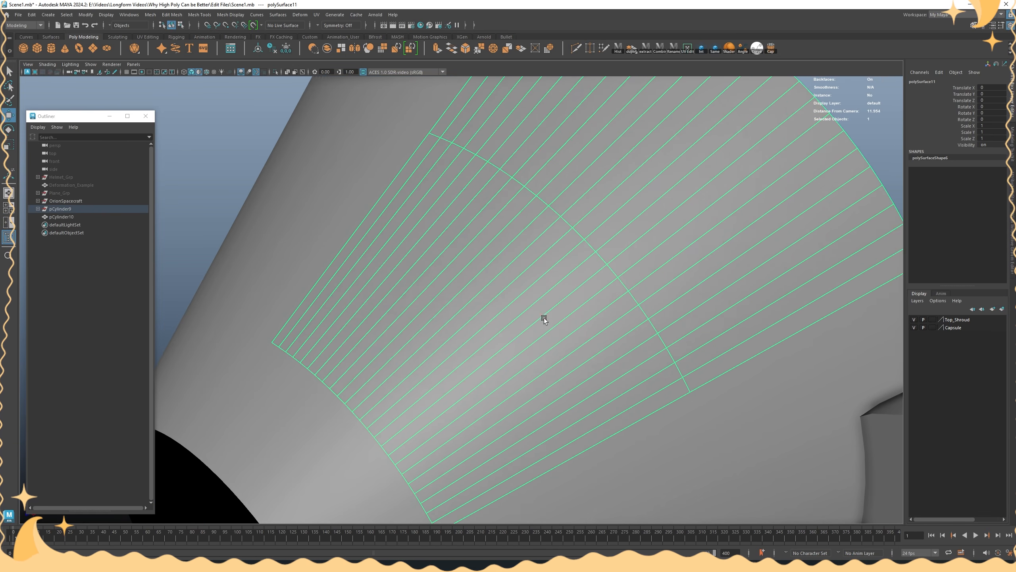
# Insert three edge loops across the wedge panel near its narrow end with Multi-Cut
pyautogui.keyDown('shift'); pyautogui.moveTo(512, 264); pyautogui.dragTo(487, 266, button='right'); pyautogui.keyUp('shift')
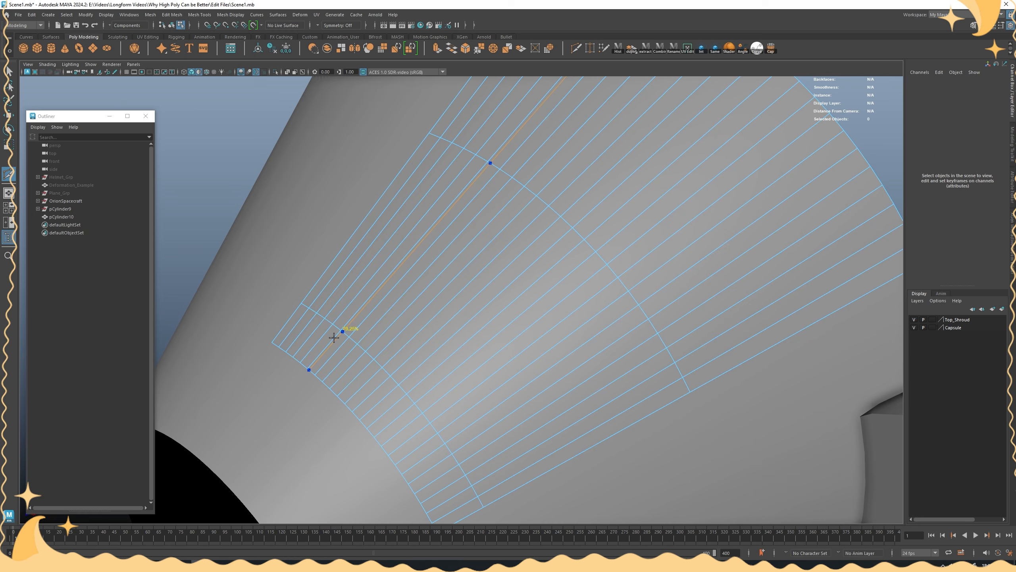
pyautogui.keyDown('ctrl'); pyautogui.middleClick(321, 349); pyautogui.keyUp('ctrl')
pyautogui.keyDown('alt'); pyautogui.moveTo(320, 349); pyautogui.dragTo(374, 343); pyautogui.keyUp('alt')
pyautogui.keyDown('alt'); pyautogui.moveTo(373, 342); pyautogui.dragTo(441, 349, button='right'); pyautogui.keyUp('alt')
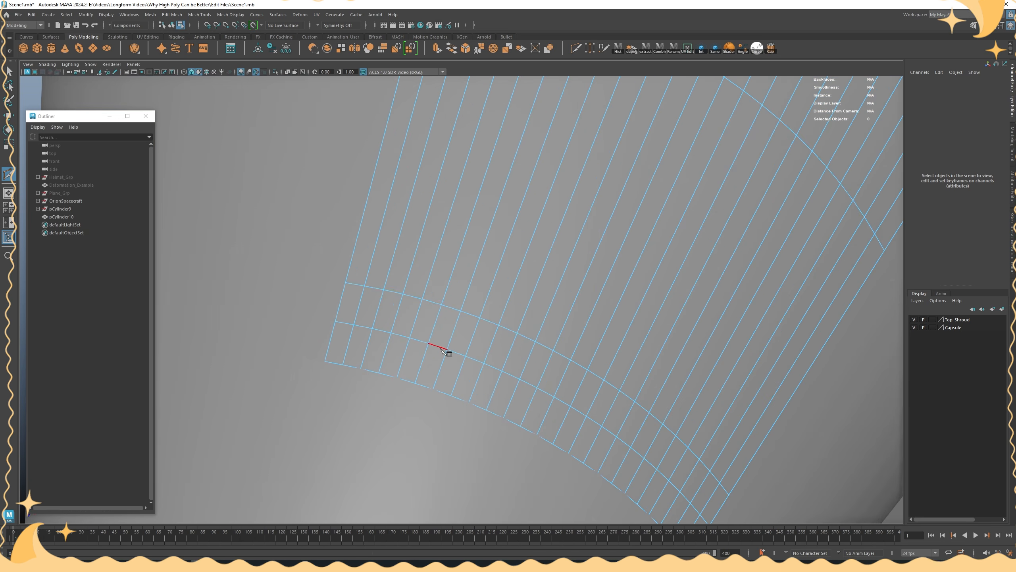
pyautogui.keyDown('ctrl'); pyautogui.middleClick(379, 314); pyautogui.keyUp('ctrl')
pyautogui.keyDown('alt'); pyautogui.moveTo(423, 278); pyautogui.dragTo(467, 291, button='middle'); pyautogui.keyUp('alt')
pyautogui.press('w')
# Extrude the 2×2 block of faces at the wedge's narrow-end corner with an offset of about 0.094
pyautogui.moveTo(467, 291)
pyautogui.keyDown('alt'); pyautogui.mouseDown(button='right')
pyautogui.moveTo(492, 277)
pyautogui.moveTo(484, 301)
pyautogui.mouseUp(button='right'); pyautogui.keyUp('alt')
pyautogui.click(425, 323)
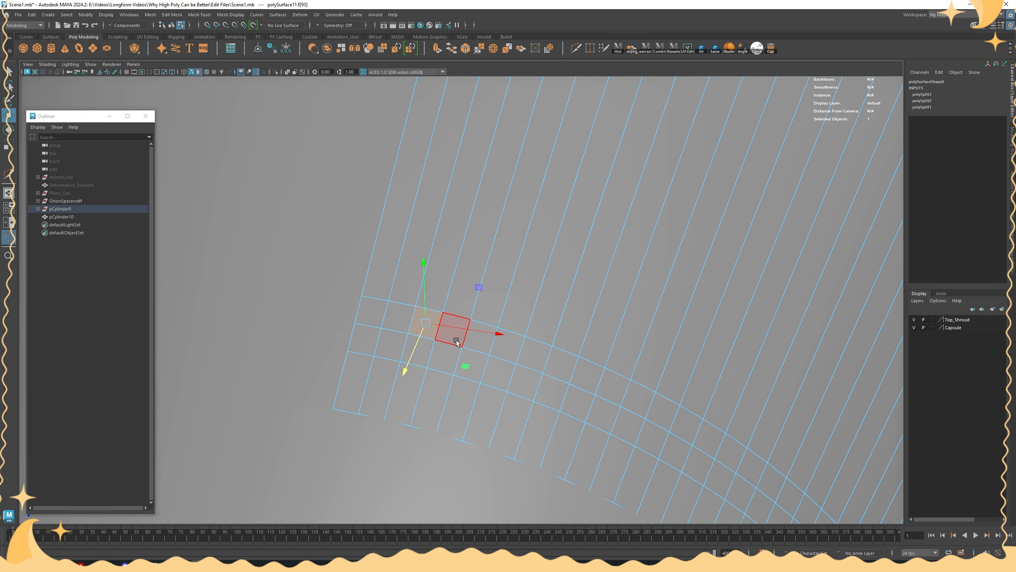
pyautogui.keyDown('shift'); pyautogui.click(485, 256); pyautogui.keyUp('shift')
pyautogui.moveTo(484, 255); pyautogui.dragTo(483, 280, button='right')
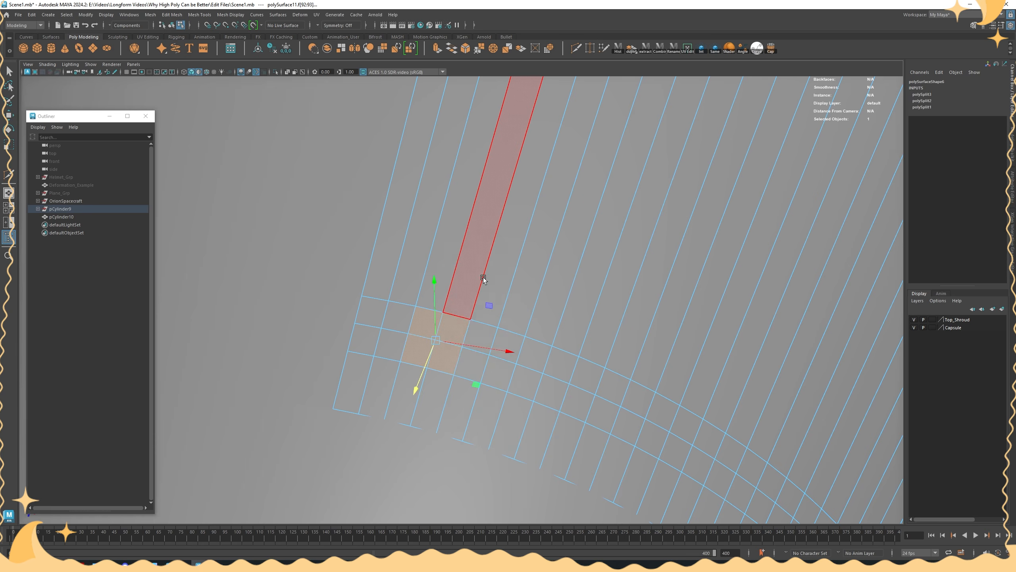
pyautogui.hotkey('ctrl', 'e')
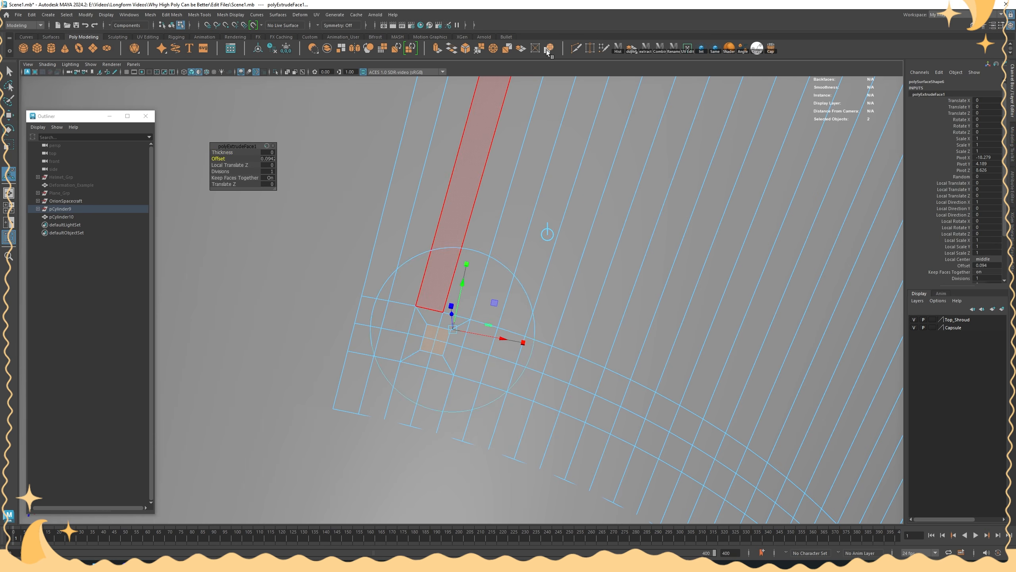
# Circularize the inset faces with Surface (per-vertex) alignment and delete them to open a round hole in the wedge
pyautogui.keyDown('shift'); pyautogui.moveTo(474, 197); pyautogui.dragTo(444, 196, button='right'); pyautogui.keyUp('shift')
pyautogui.click(272, 185)
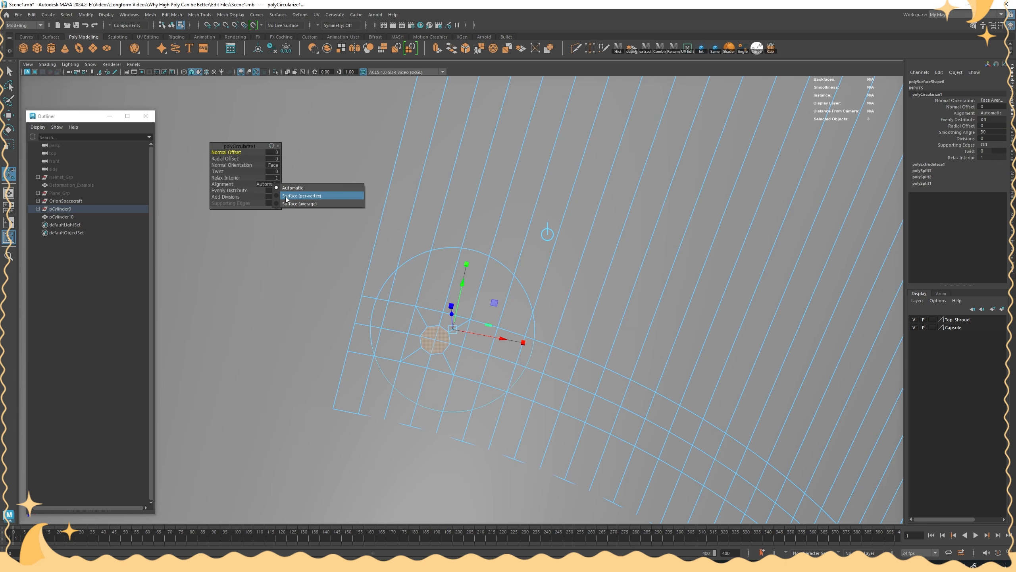
pyautogui.click(296, 196)
pyautogui.press('f')
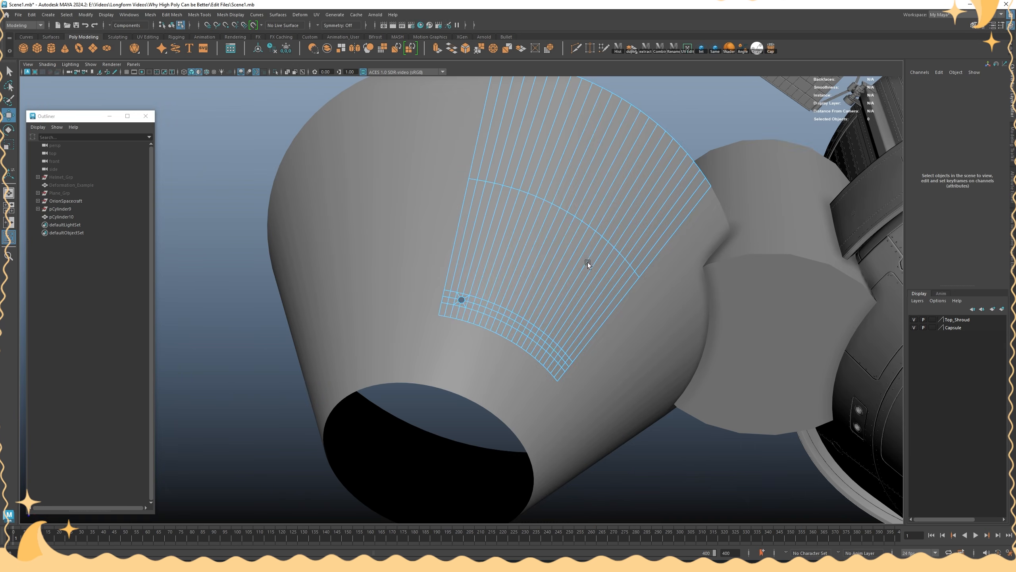
pyautogui.moveTo(586, 263); pyautogui.dragTo(600, 224, button='right')
# Examine the wedge panel's round hole in smooth preview against the surrounding cone section
pyautogui.keyDown('alt'); pyautogui.moveTo(702, 452); pyautogui.dragTo(440, 356); pyautogui.keyUp('alt')
pyautogui.scroll(-5, 440, 356)
pyautogui.click(345, 298)
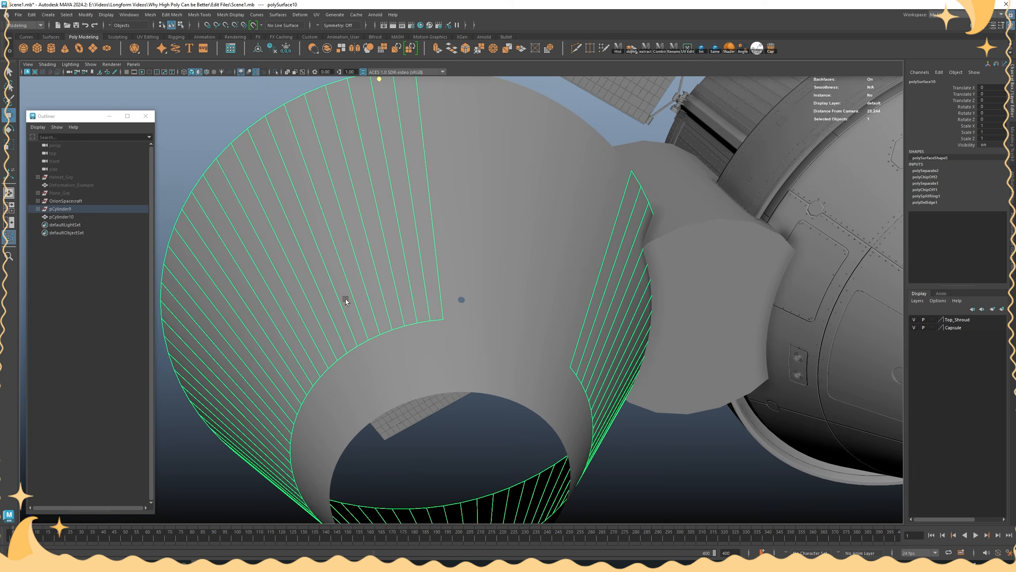
pyautogui.keyDown('alt'); pyautogui.moveTo(345, 299); pyautogui.dragTo(479, 279); pyautogui.keyUp('alt')
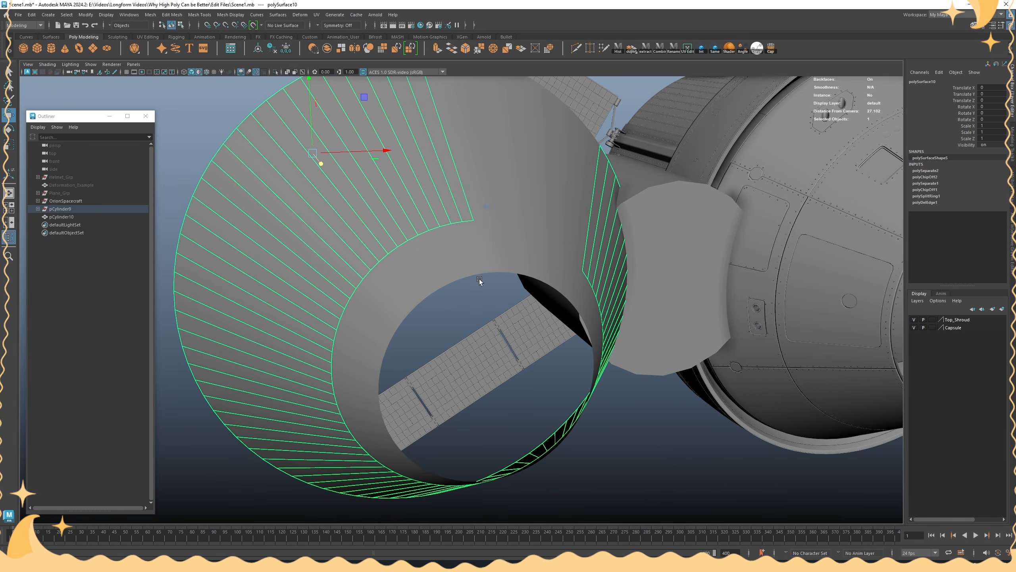
pyautogui.click(640, 285)
pyautogui.keyDown('alt'); pyautogui.moveTo(639, 285); pyautogui.dragTo(723, 206); pyautogui.keyUp('alt')
pyautogui.moveTo(730, 130); pyautogui.dragTo(312, 420)
pyautogui.click(519, 289)
pyautogui.keyDown('alt'); pyautogui.moveTo(519, 289); pyautogui.dragTo(552, 317); pyautogui.keyUp('alt')
pyautogui.scroll(3, 552, 317)
pyautogui.keyDown('alt'); pyautogui.moveTo(492, 233); pyautogui.dragTo(744, 260, button='middle'); pyautogui.keyUp('alt')
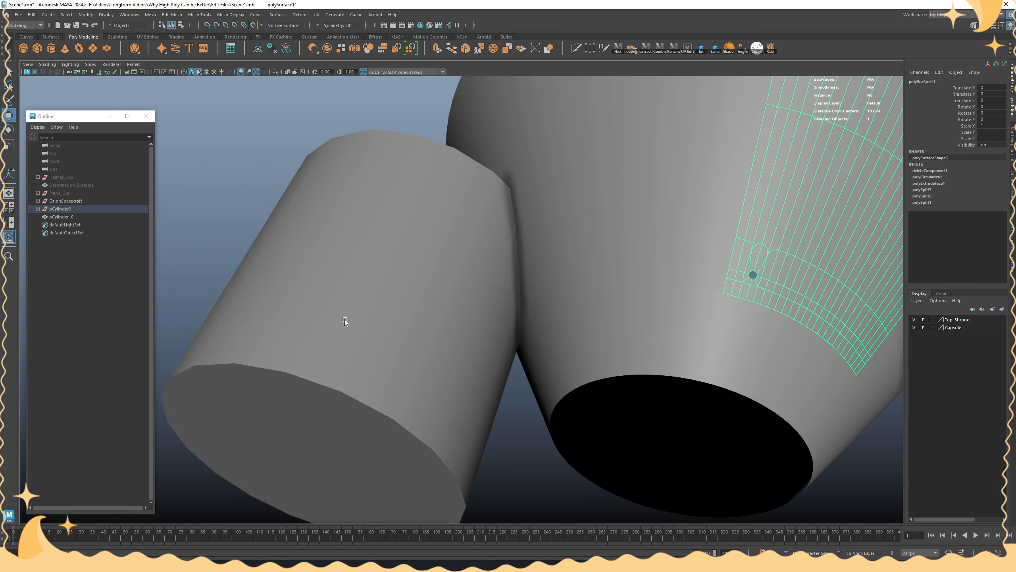
# Insert crossing ring and lengthwise edge loops on the small cylinder near its lower end with Multi-Cut
pyautogui.click(345, 321)
pyautogui.keyDown('alt'); pyautogui.moveTo(345, 320); pyautogui.dragTo(401, 352); pyautogui.keyUp('alt')
pyautogui.keyDown('alt'); pyautogui.moveTo(400, 352); pyautogui.dragTo(465, 381, button='right'); pyautogui.keyUp('alt')
pyautogui.keyDown('shift'); pyautogui.moveTo(385, 320); pyautogui.dragTo(282, 325, button='right'); pyautogui.keyUp('shift')
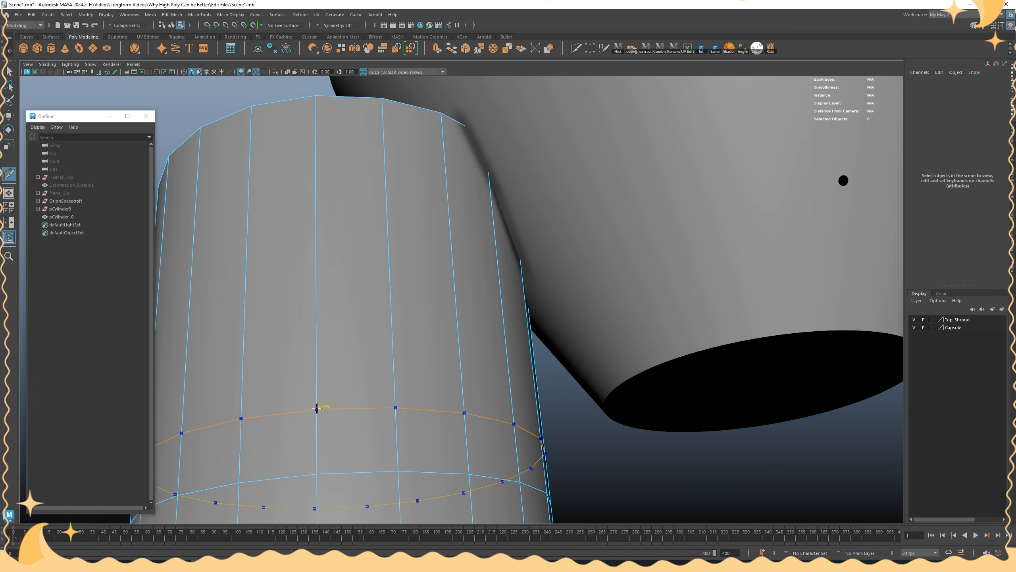
pyautogui.click(356, 438)
pyautogui.keyDown('alt'); pyautogui.moveTo(388, 444); pyautogui.dragTo(418, 399, button='middle'); pyautogui.keyUp('alt')
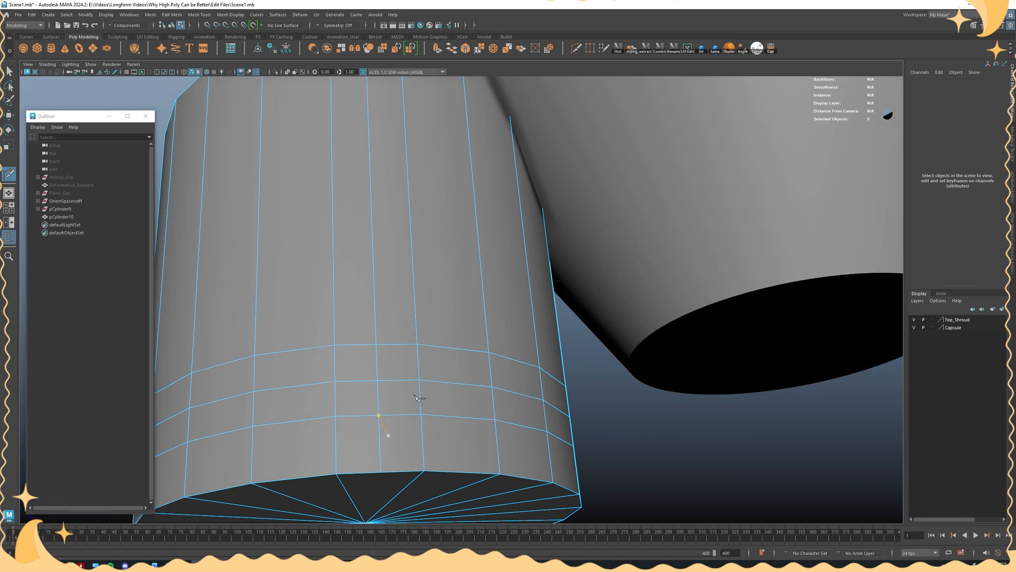
pyautogui.scroll(1, 410, 400)
pyautogui.keyDown('ctrl'); pyautogui.click(392, 373); pyautogui.keyUp('ctrl')
pyautogui.keyDown('ctrl'); pyautogui.click(384, 368); pyautogui.keyUp('ctrl')
pyautogui.press('w')
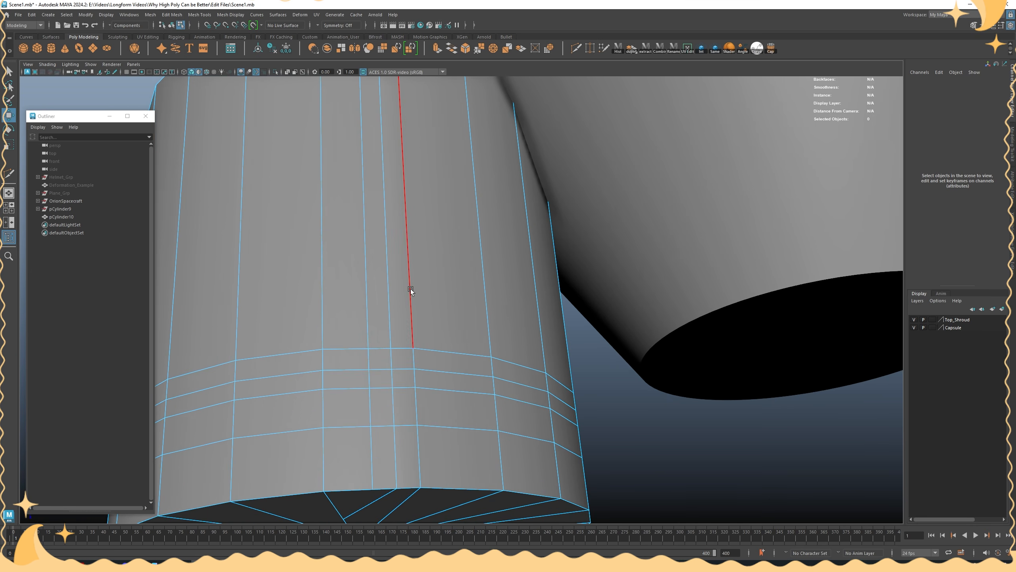
# Extrude the small cylinder's faces at the loop crossing inward and circularize the inset
pyautogui.moveTo(411, 289); pyautogui.dragTo(404, 335, button='right')
pyautogui.click(379, 360)
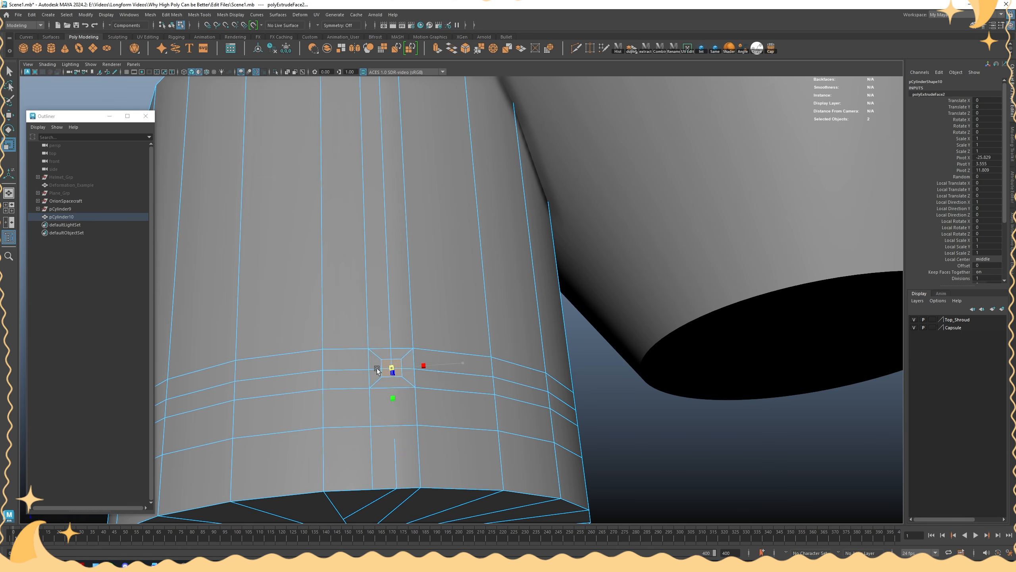
pyautogui.click(377, 368)
pyautogui.click(493, 48)
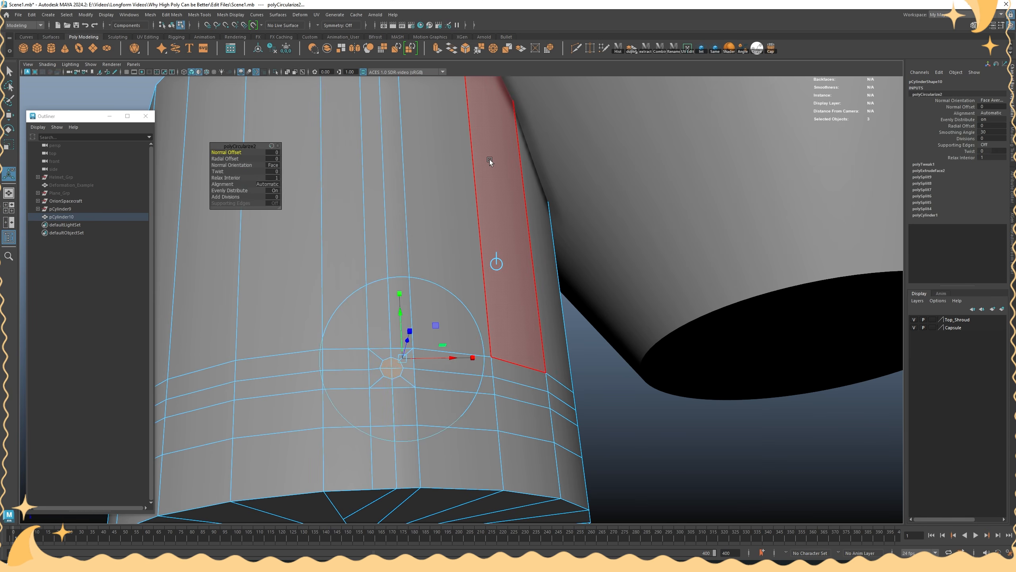
# Delete the circular faces to open a hole in the small cylinder and preview it smoothed in object mode
pyautogui.press('w')
pyautogui.press('Delete')
pyautogui.moveTo(428, 174); pyautogui.dragTo(467, 161, button='right')
pyautogui.press('3')
pyautogui.click(642, 443)
pyautogui.keyDown('alt'); pyautogui.moveTo(642, 443); pyautogui.dragTo(478, 394); pyautogui.keyUp('alt')
pyautogui.keyDown('alt'); pyautogui.moveTo(360, 257); pyautogui.dragTo(375, 273); pyautogui.keyUp('alt')
# Delete the small cylinder and select the wedge panel to examine its hole up close
pyautogui.click(378, 270)
pyautogui.press('Delete')
pyautogui.keyDown('alt'); pyautogui.moveTo(561, 243); pyautogui.dragTo(520, 279); pyautogui.keyUp('alt')
pyautogui.click(559, 308)
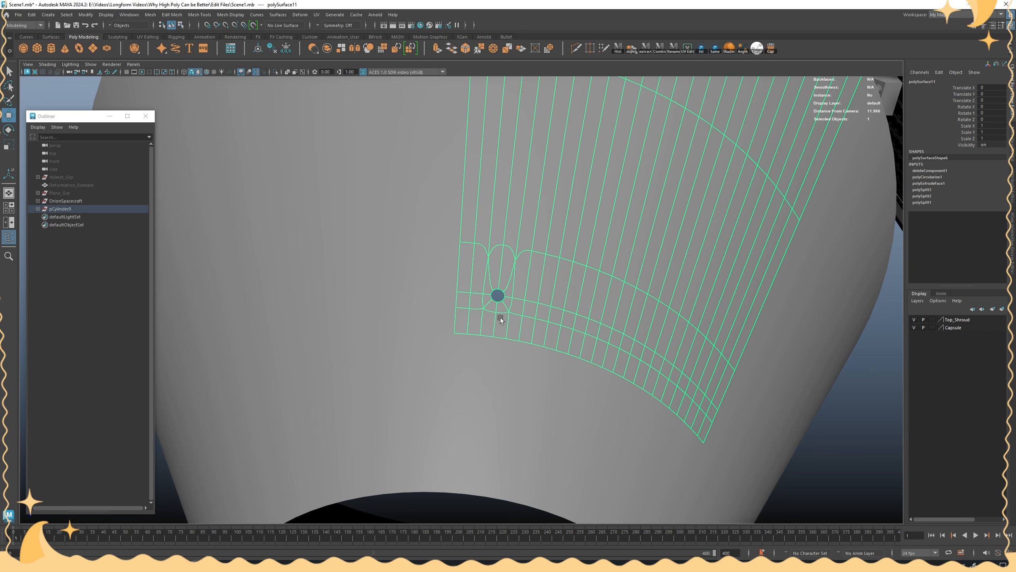
pyautogui.scroll(-5, 500, 318)
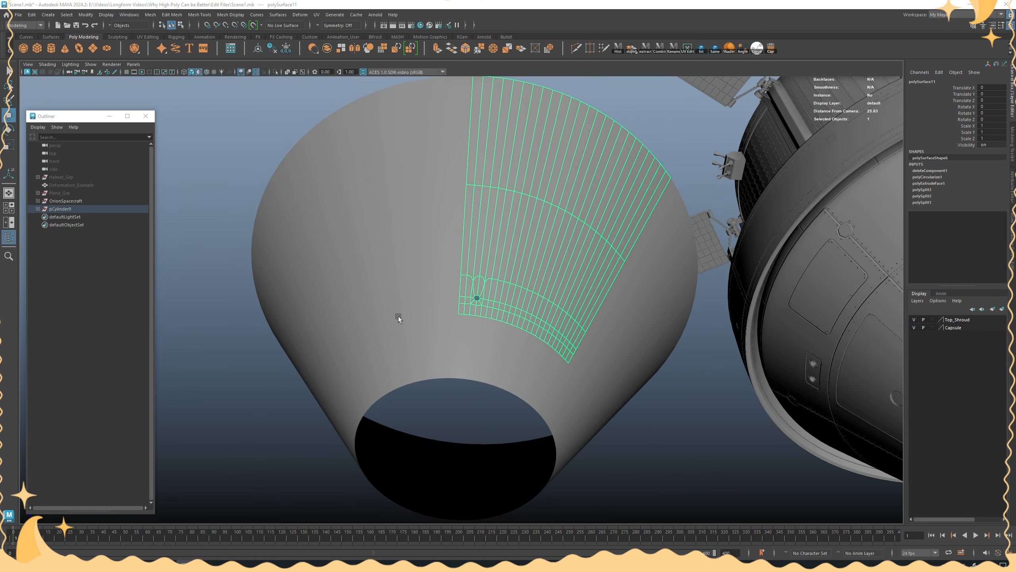
pyautogui.keyDown('alt'); pyautogui.moveTo(556, 316); pyautogui.dragTo(556, 218); pyautogui.keyUp('alt')
pyautogui.scroll(3, 573, 293)
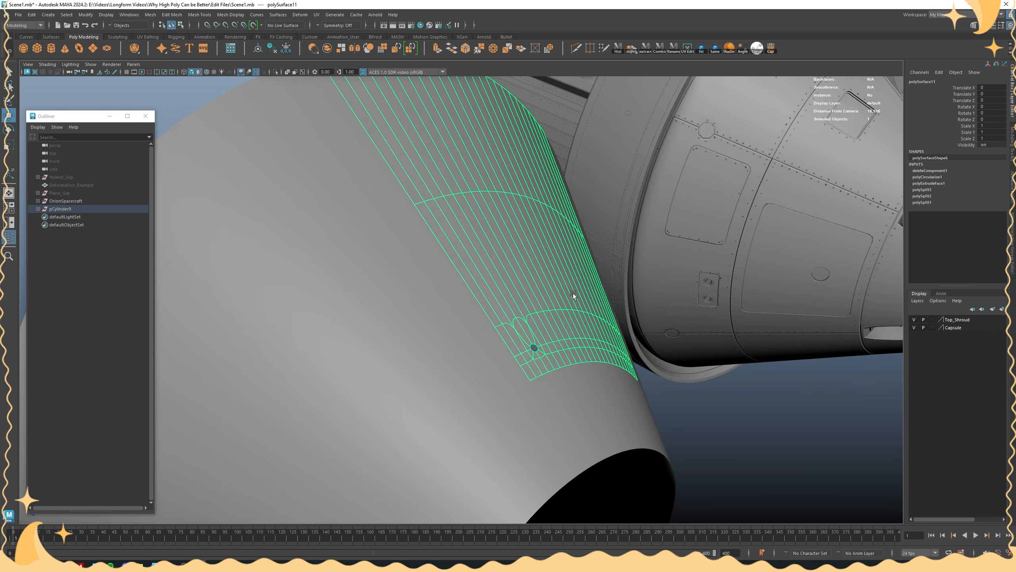
# Create a polygon cylinder beside the large cone at X about -29.7, scale it uniformly to about 3.36, and rotate it -90° about X
pyautogui.scroll(-5, 568, 319)
pyautogui.click(565, 281)
pyautogui.keyDown('shift'); pyautogui.moveTo(566, 281); pyautogui.dragTo(523, 279, button='right'); pyautogui.keyUp('shift')
pyautogui.keyDown('alt'); pyautogui.moveTo(568, 326); pyautogui.dragTo(555, 302); pyautogui.keyUp('alt')
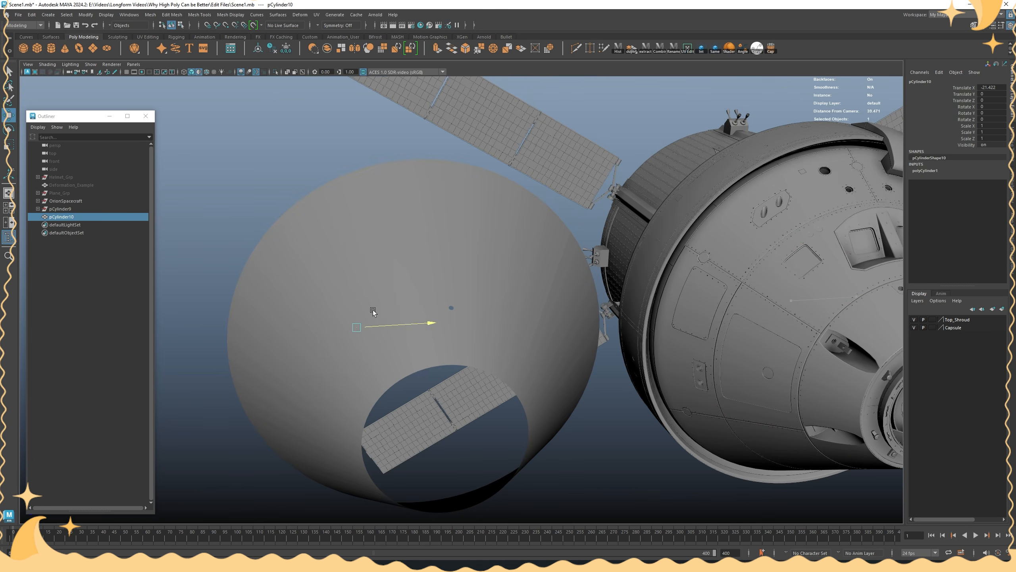
pyautogui.press('r')
pyautogui.moveTo(373, 312); pyautogui.dragTo(259, 347)
pyautogui.press('e')
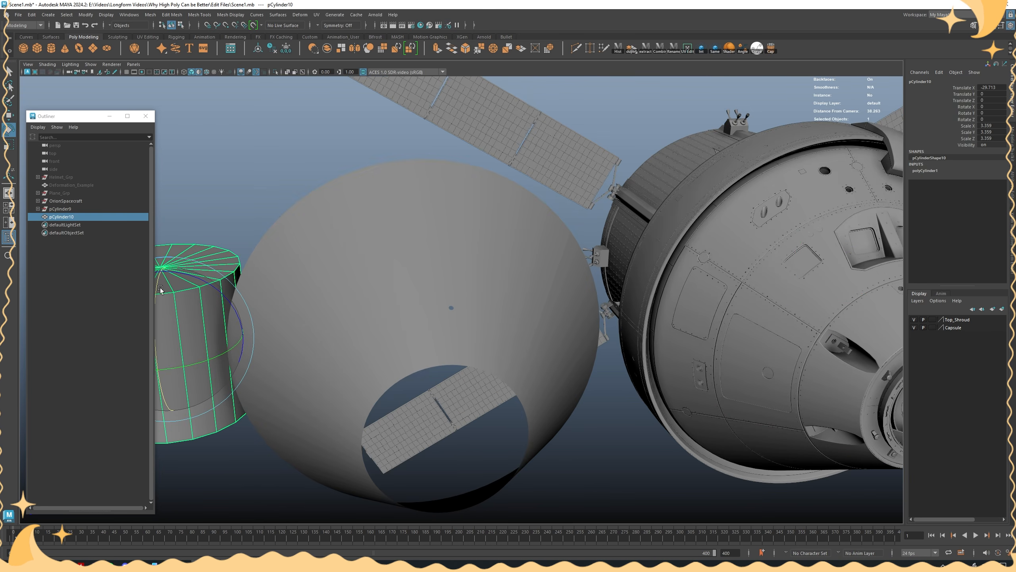
pyautogui.moveTo(160, 289); pyautogui.dragTo(188, 317)
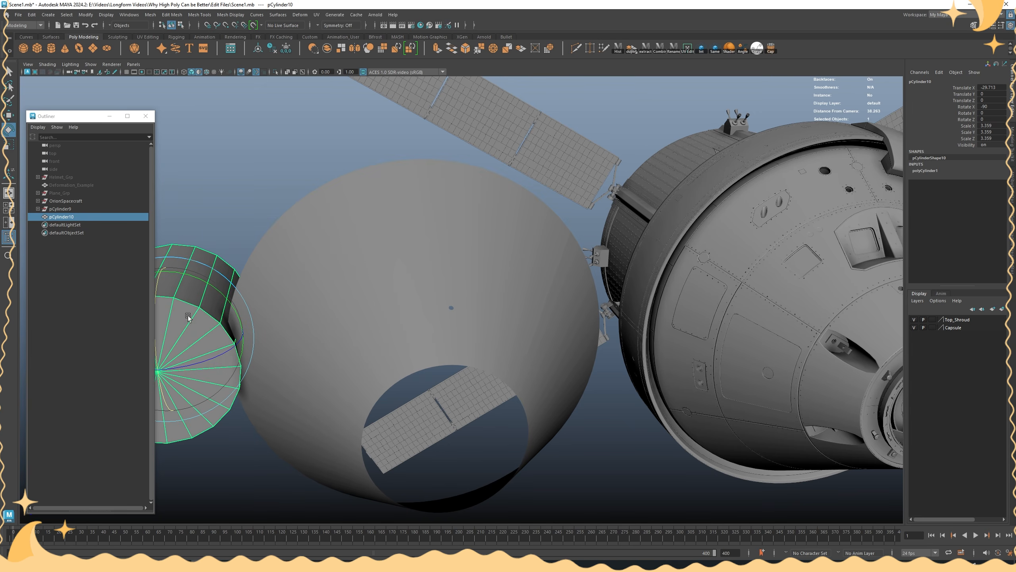
pyautogui.press('w')
# Select the upper capsule panel around the window and examine its outline as a reference
pyautogui.click(761, 288)
pyautogui.press('f')
pyautogui.keyDown('alt'); pyautogui.moveTo(761, 287); pyautogui.dragTo(657, 296); pyautogui.keyUp('alt')
pyautogui.keyDown('alt'); pyautogui.moveTo(457, 316); pyautogui.dragTo(689, 240); pyautogui.keyUp('alt')
pyautogui.scroll(-10, 490, 312)
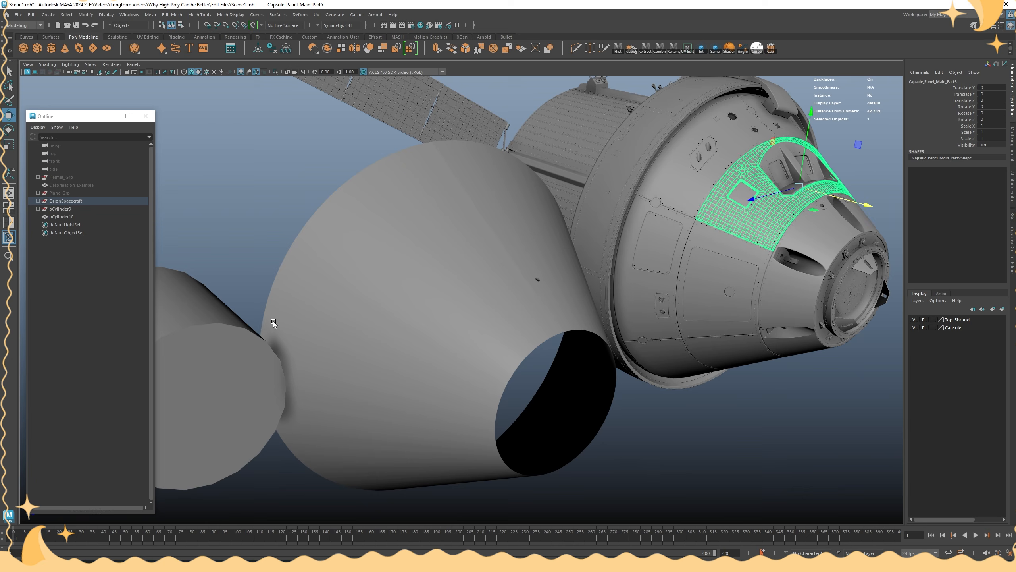
# Cut a panel outline into the large cone section with one lengthwise cut and a cross cut up to the wedge border
pyautogui.click(376, 309)
pyautogui.scroll(10, 440, 276)
pyautogui.keyDown('shift'); pyautogui.moveTo(476, 255); pyautogui.dragTo(373, 258, button='right'); pyautogui.keyUp('shift')
pyautogui.scroll(-5, 376, 258)
pyautogui.keyDown('alt'); pyautogui.moveTo(376, 258); pyautogui.dragTo(403, 271); pyautogui.keyUp('alt')
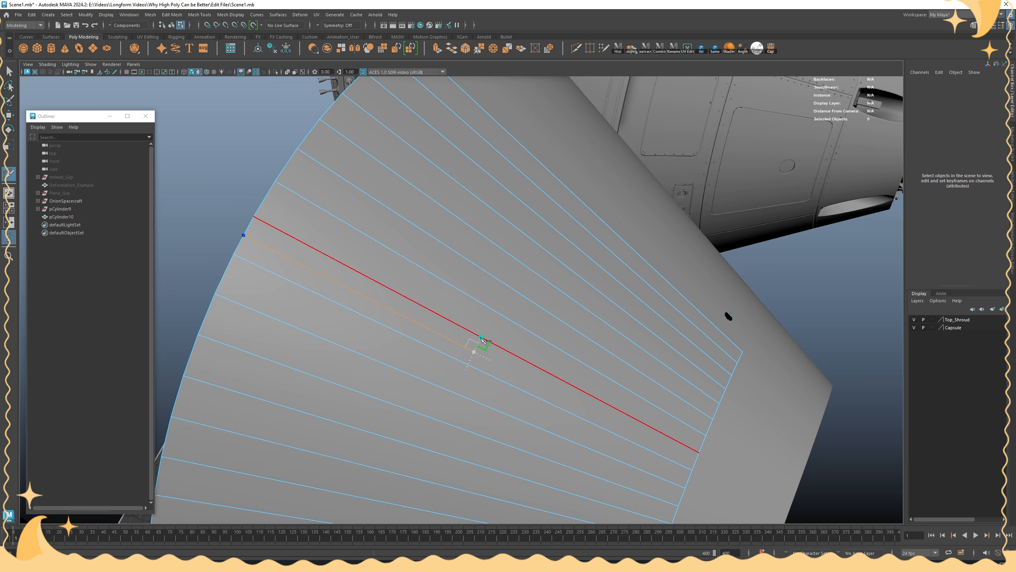
pyautogui.rightClick(504, 287)
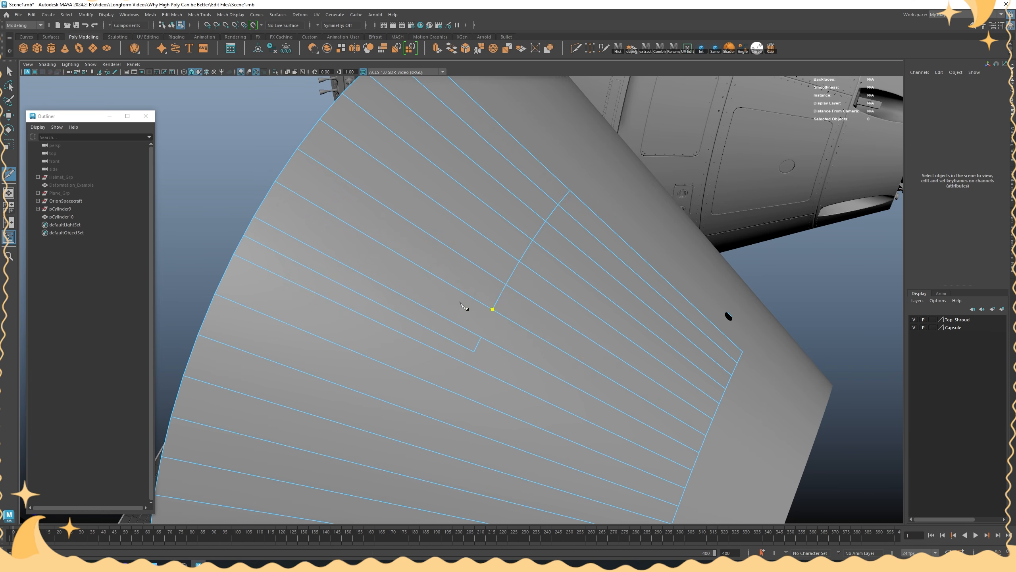
pyautogui.press('w')
# Bevel the panel outline edges on the large cone section with one segment and a fraction of 0.061
pyautogui.moveTo(480, 276); pyautogui.dragTo(480, 255, button='right')
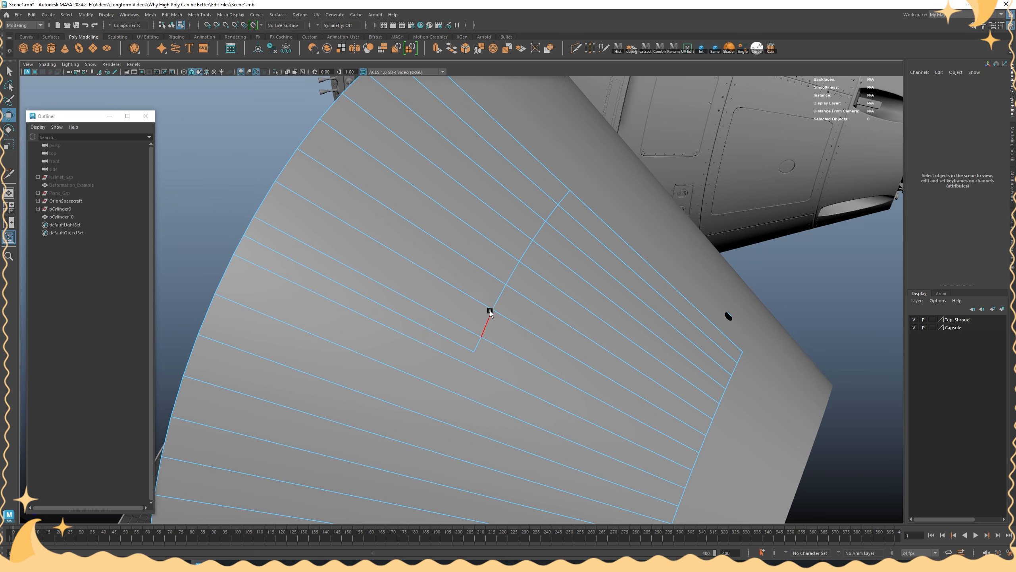
pyautogui.doubleClick(481, 333)
pyautogui.keyDown('shift'); pyautogui.click(460, 343); pyautogui.keyUp('shift')
pyautogui.press('f')
pyautogui.keyDown('alt'); pyautogui.moveTo(510, 329); pyautogui.dragTo(449, 277); pyautogui.keyUp('alt')
pyautogui.scroll(-3, 449, 278)
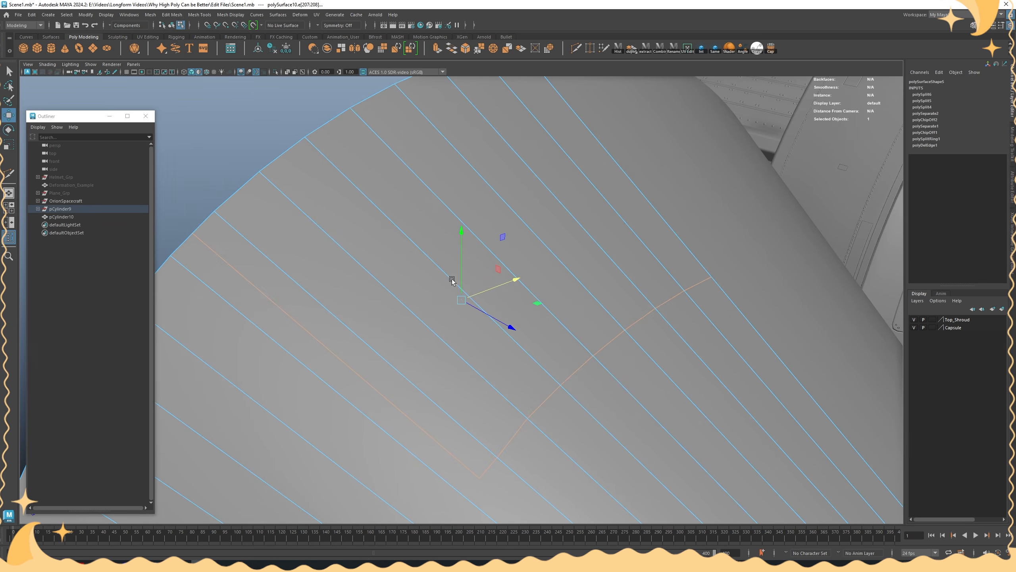
pyautogui.keyDown('shift'); pyautogui.moveTo(507, 249); pyautogui.dragTo(532, 256, button='right'); pyautogui.keyUp('shift')
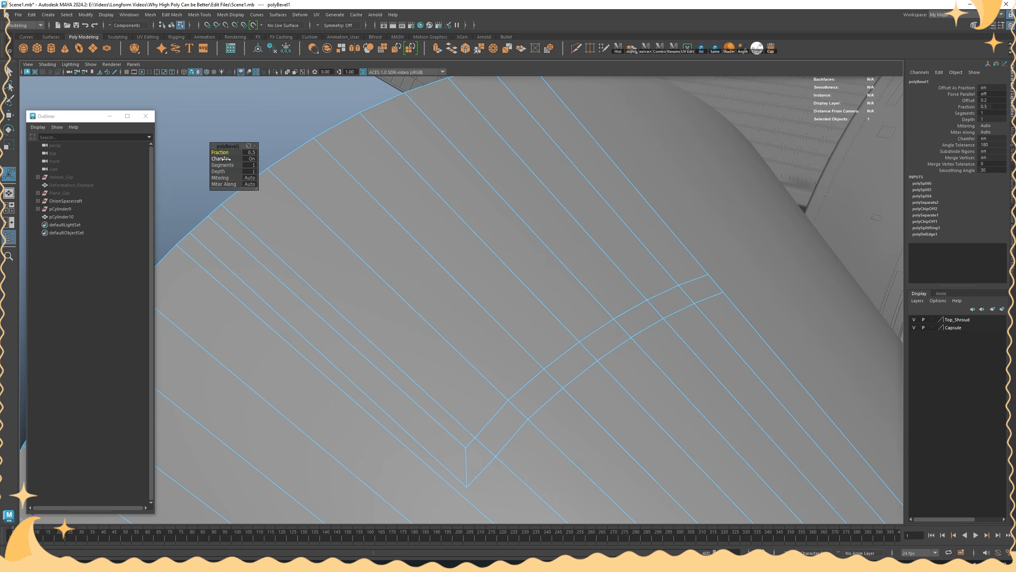
pyautogui.moveTo(214, 152); pyautogui.dragTo(200, 152)
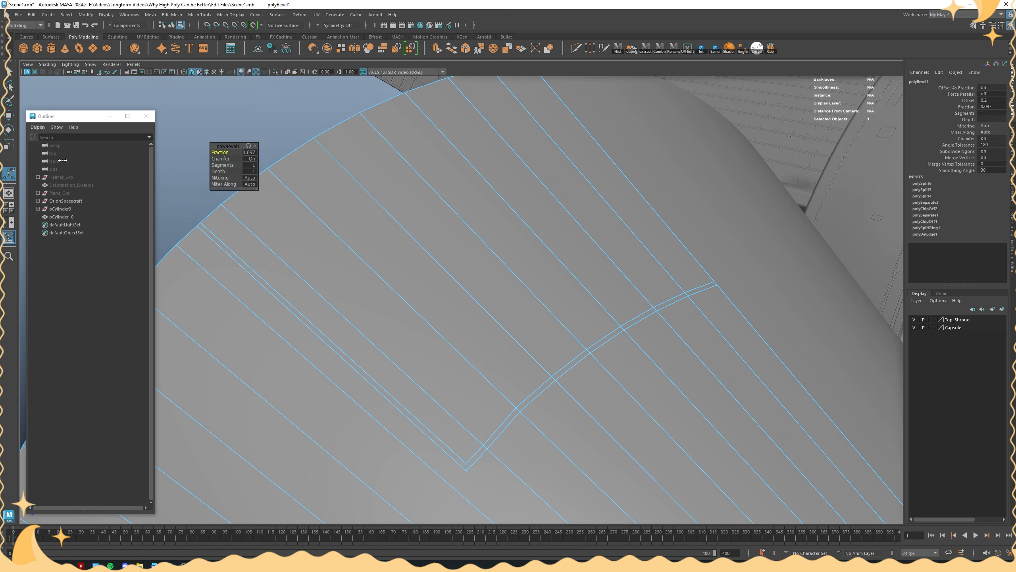
# Select the narrow beveled strip of faces along the panel outline and extrude it slightly inward as a groove
pyautogui.press('w')
pyautogui.press('q')
pyautogui.moveTo(440, 228); pyautogui.dragTo(428, 281, button='right')
pyautogui.click(360, 371)
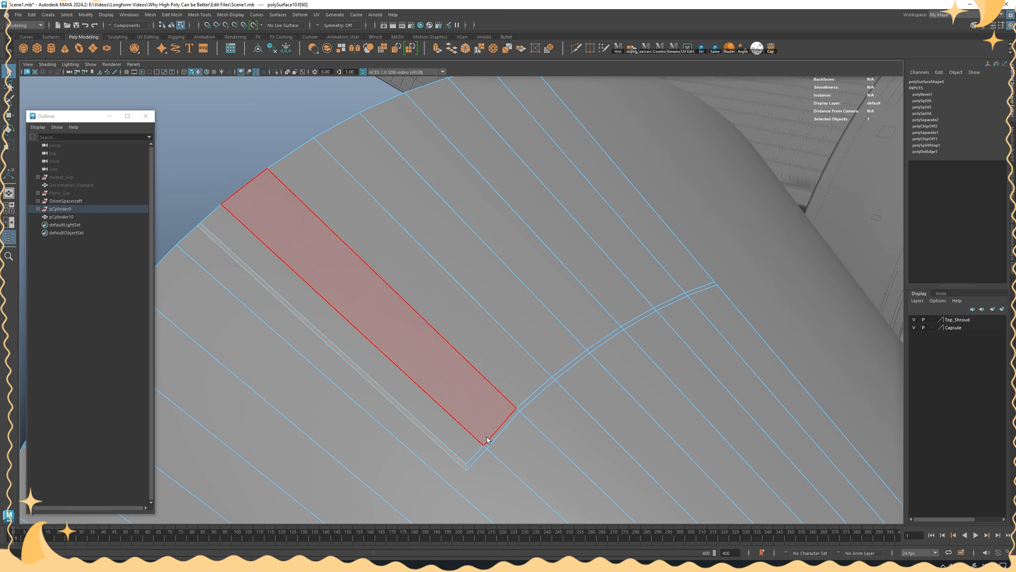
pyautogui.keyDown('shift'); pyautogui.doubleClick(477, 456); pyautogui.keyUp('shift')
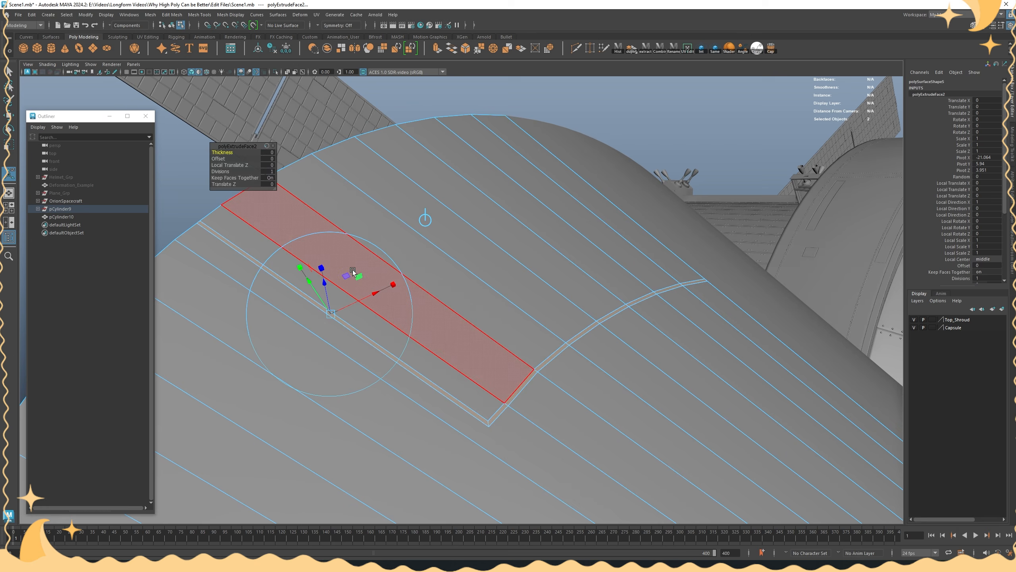
pyautogui.moveTo(322, 283); pyautogui.dragTo(322, 289)
pyautogui.click(432, 108)
pyautogui.scroll(-4, 428, 158)
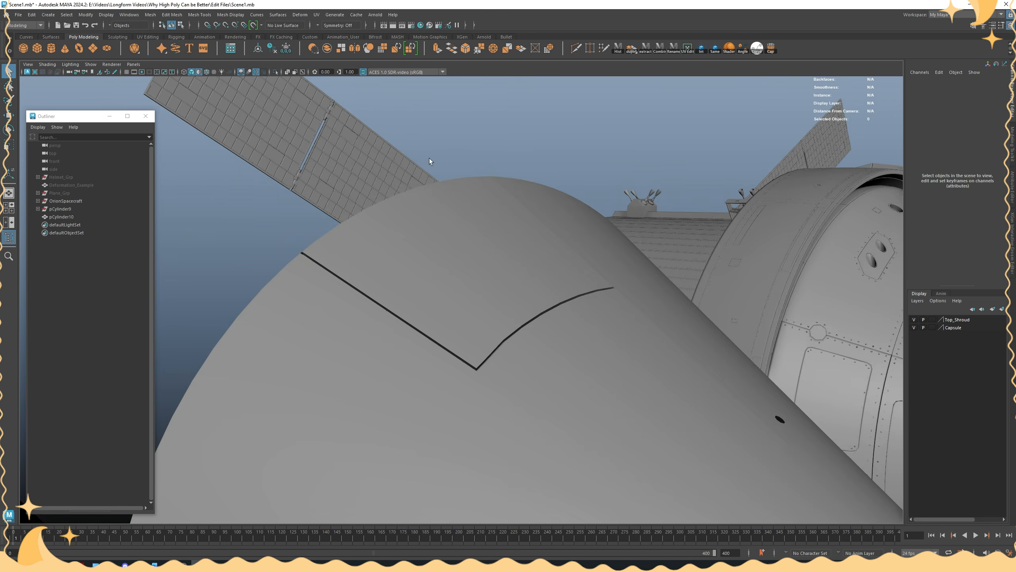
# Delete the small end face where the curved groove meets the wedge border and return to object selection
pyautogui.keyDown('alt'); pyautogui.moveTo(429, 158); pyautogui.dragTo(565, 255); pyautogui.keyUp('alt')
pyautogui.keyDown('alt'); pyautogui.moveTo(566, 256); pyautogui.dragTo(447, 253, button='right'); pyautogui.keyUp('alt')
pyautogui.keyDown('alt'); pyautogui.moveTo(450, 296); pyautogui.dragTo(480, 282); pyautogui.keyUp('alt')
pyautogui.keyDown('alt'); pyautogui.moveTo(480, 282); pyautogui.dragTo(732, 356, button='right'); pyautogui.keyUp('alt')
pyautogui.click(462, 338)
pyautogui.keyDown('alt'); pyautogui.moveTo(409, 341); pyautogui.dragTo(349, 241); pyautogui.keyUp('alt')
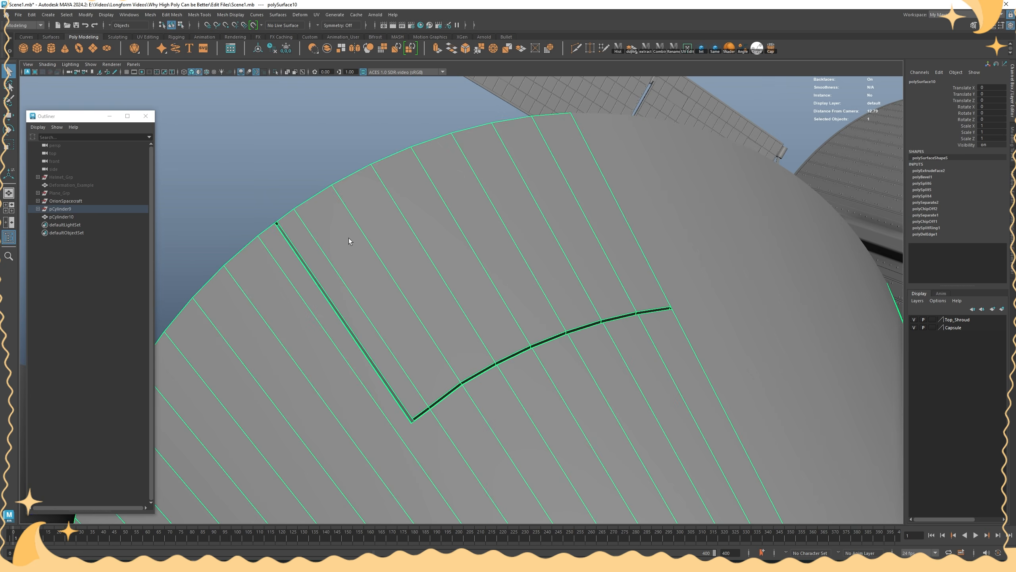
pyautogui.press('F11')
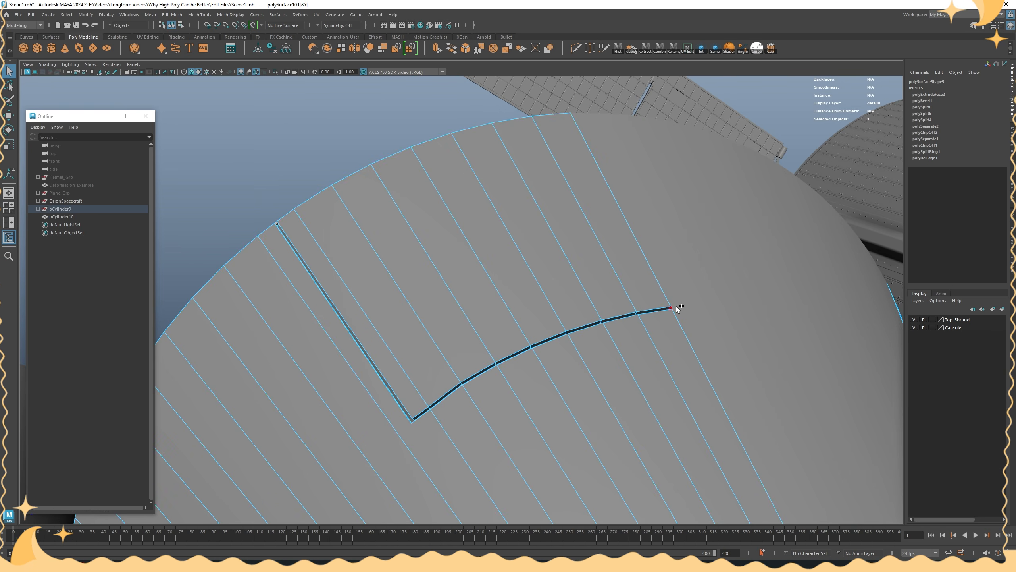
pyautogui.keyDown('shift'); pyautogui.click(673, 305); pyautogui.keyUp('shift')
pyautogui.press('Delete')
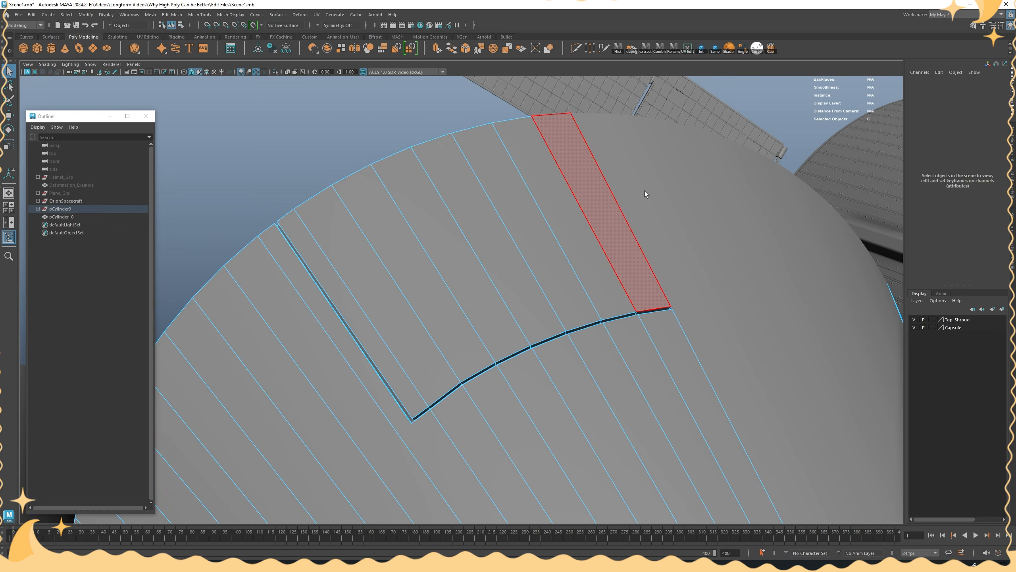
pyautogui.press('F8')
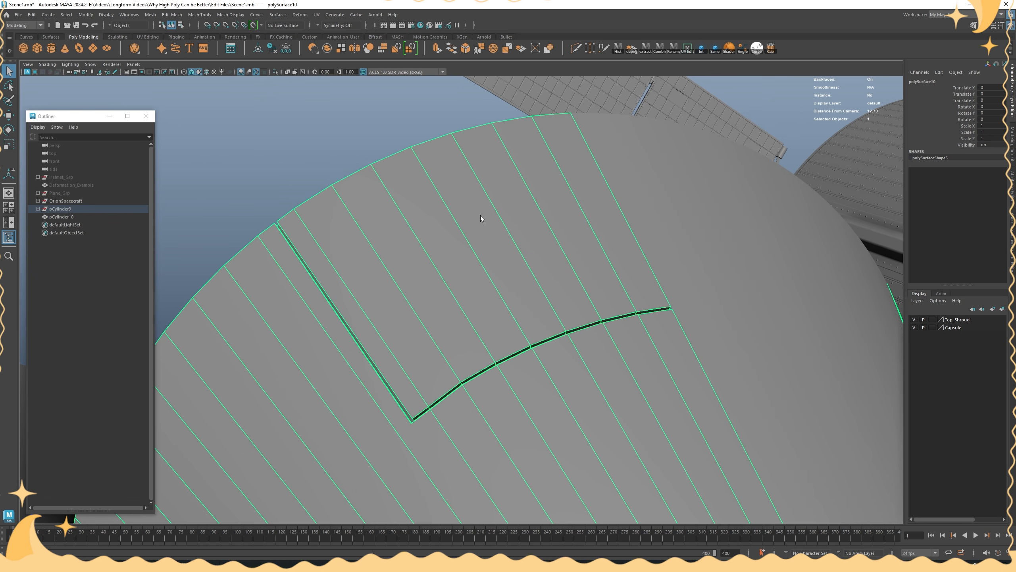
# Examine the groove's corner, depth and curved run on the large cone section from several angles
pyautogui.keyDown('alt'); pyautogui.moveTo(481, 215); pyautogui.dragTo(381, 237, button='right'); pyautogui.keyUp('alt')
pyautogui.keyDown('alt'); pyautogui.moveTo(379, 251); pyautogui.dragTo(391, 205); pyautogui.keyUp('alt')
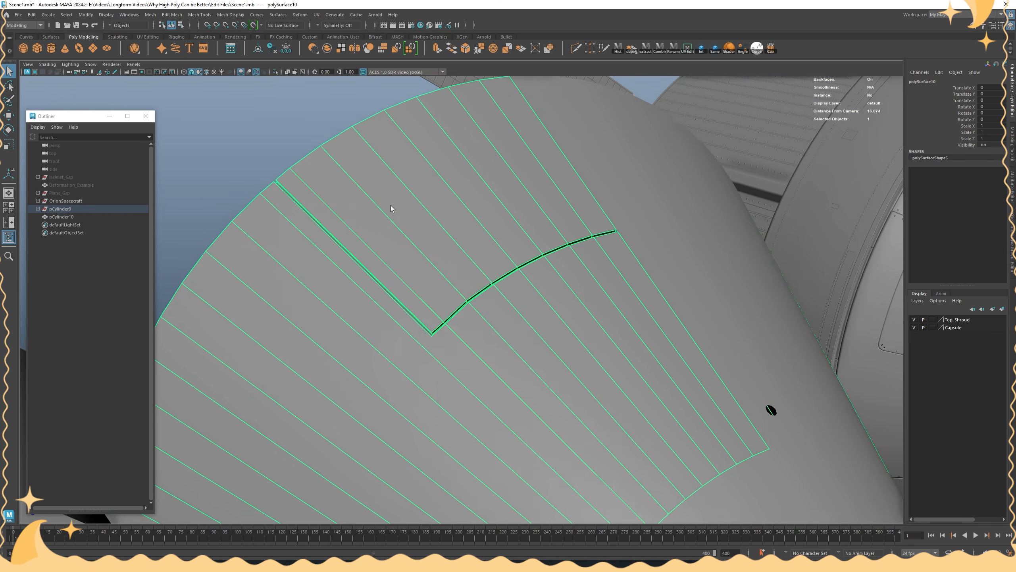
pyautogui.keyDown('alt'); pyautogui.moveTo(391, 205); pyautogui.dragTo(537, 375, button='right'); pyautogui.keyUp('alt')
pyautogui.keyDown('alt'); pyautogui.moveTo(537, 375); pyautogui.dragTo(489, 372); pyautogui.keyUp('alt')
pyautogui.keyDown('alt'); pyautogui.moveTo(546, 275); pyautogui.dragTo(558, 292); pyautogui.keyUp('alt')
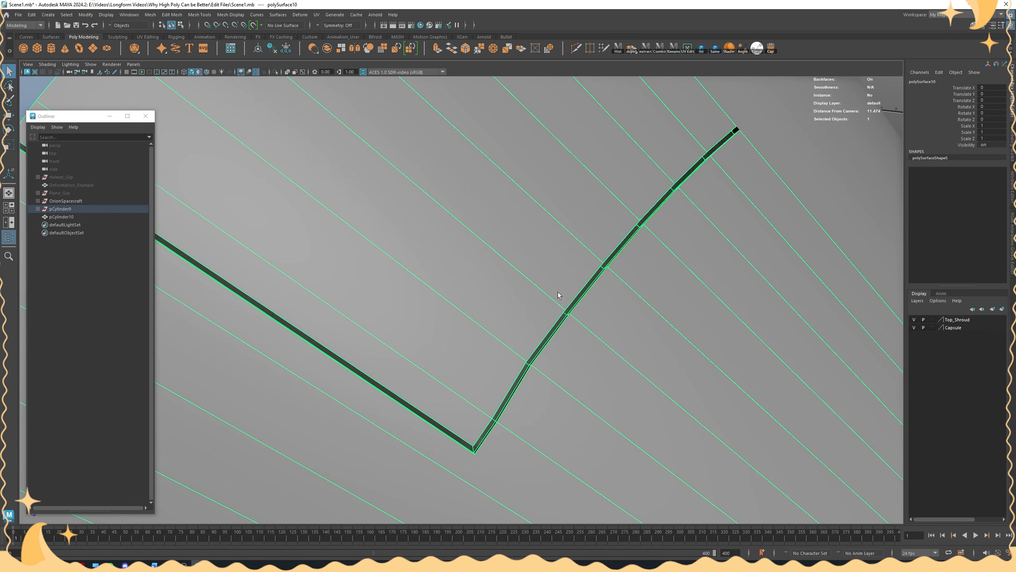
pyautogui.keyDown('alt'); pyautogui.moveTo(538, 272); pyautogui.dragTo(584, 230, button='right'); pyautogui.keyUp('alt')
pyautogui.keyDown('alt'); pyautogui.moveTo(583, 230); pyautogui.dragTo(478, 285); pyautogui.keyUp('alt')
pyautogui.keyDown('alt'); pyautogui.moveTo(478, 284); pyautogui.dragTo(570, 340, button='right'); pyautogui.keyUp('alt')
pyautogui.keyDown('alt'); pyautogui.moveTo(571, 340); pyautogui.dragTo(599, 301); pyautogui.keyUp('alt')
pyautogui.keyDown('alt'); pyautogui.moveTo(599, 301); pyautogui.dragTo(474, 289, button='right'); pyautogui.keyUp('alt')
pyautogui.click(212, 123)
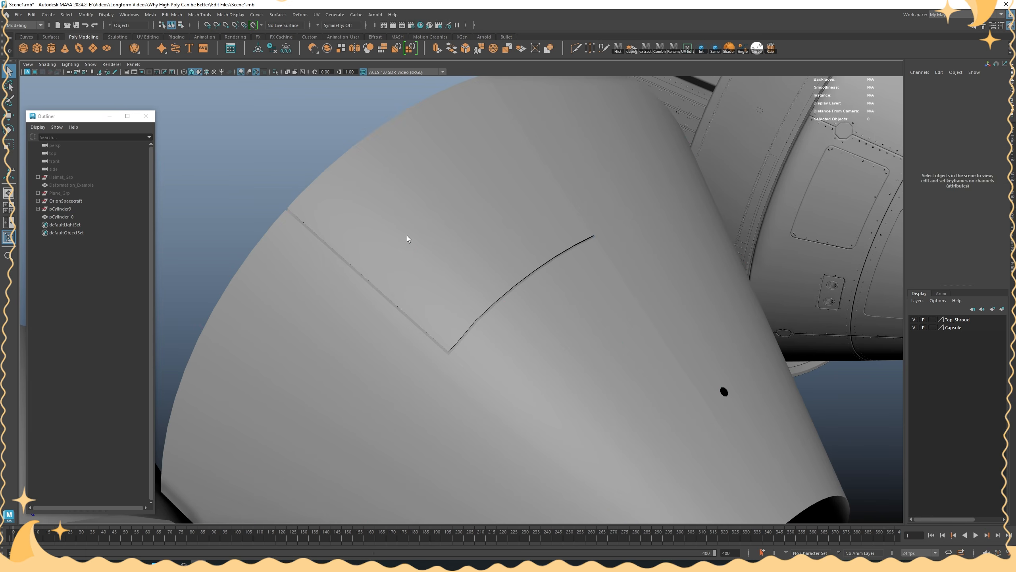
# Examine the wireframes of the two neighbouring capsule panels beside the square recess, focusing on their shared seam
pyautogui.keyDown('alt'); pyautogui.moveTo(826, 222); pyautogui.dragTo(472, 299, button='middle'); pyautogui.keyUp('alt')
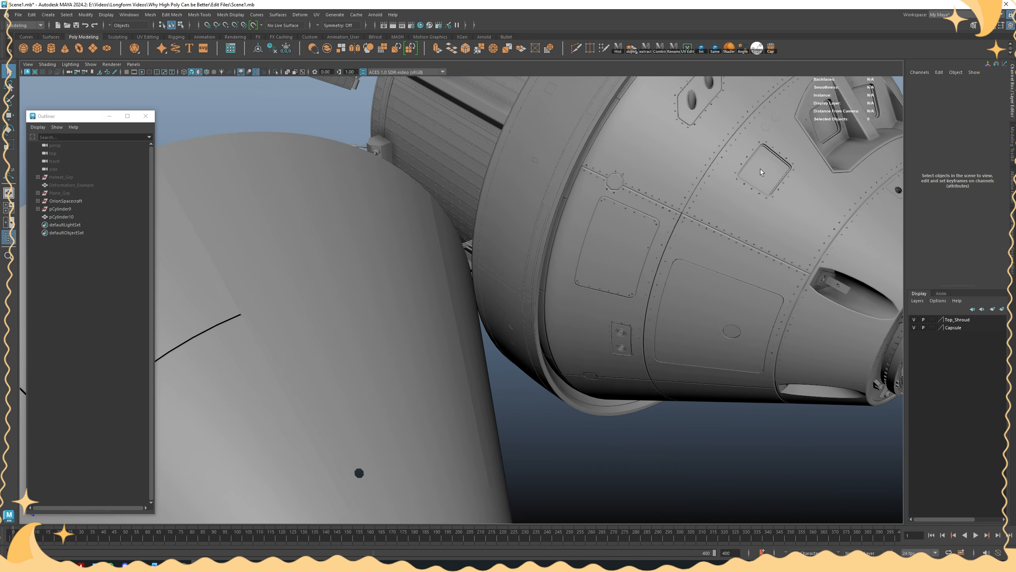
pyautogui.click(760, 169)
pyautogui.press('f')
pyautogui.keyDown('alt'); pyautogui.moveTo(760, 169); pyautogui.dragTo(577, 256); pyautogui.keyUp('alt')
pyautogui.keyDown('alt'); pyautogui.moveTo(576, 256); pyautogui.dragTo(341, 275, button='right'); pyautogui.keyUp('alt')
pyautogui.click(288, 283)
pyautogui.keyDown('shift'); pyautogui.click(347, 283); pyautogui.keyUp('shift')
pyautogui.keyDown('alt'); pyautogui.moveTo(346, 283); pyautogui.dragTo(445, 280, button='middle'); pyautogui.keyUp('alt')
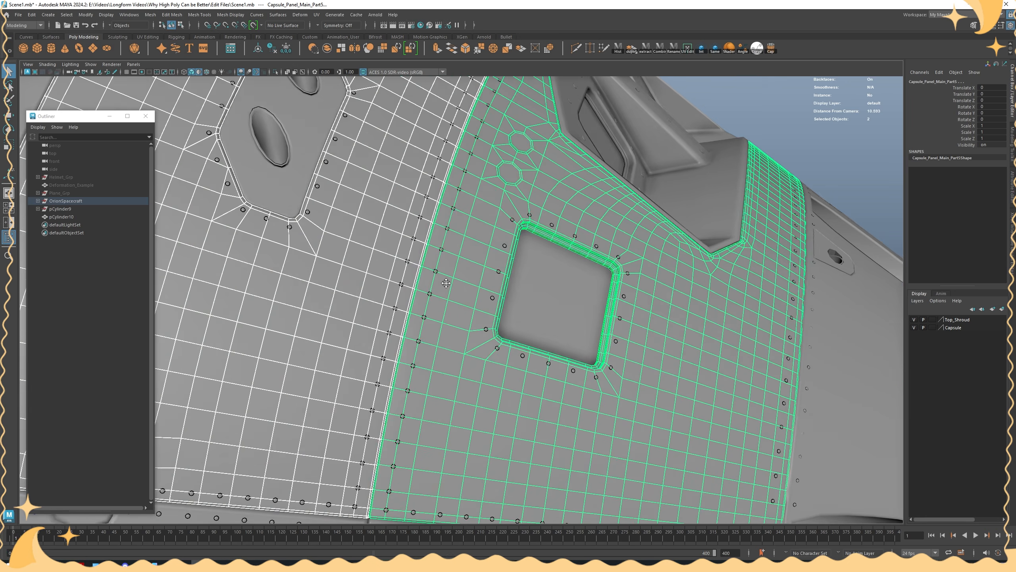
pyautogui.keyDown('alt'); pyautogui.moveTo(445, 279); pyautogui.dragTo(572, 288, button='right'); pyautogui.keyUp('alt')
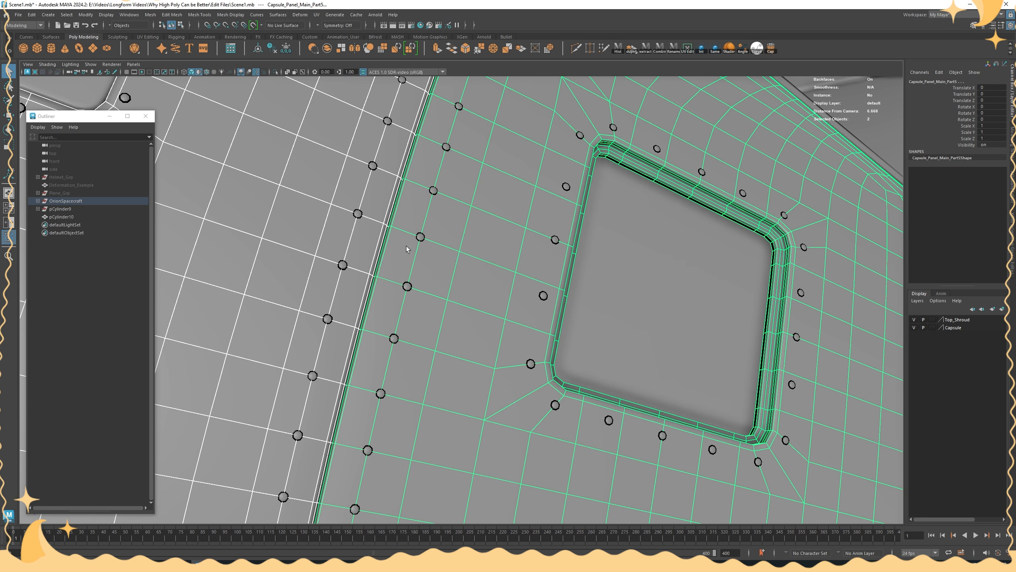
pyautogui.keyDown('alt'); pyautogui.moveTo(406, 248); pyautogui.dragTo(398, 274, button='right'); pyautogui.keyUp('alt')
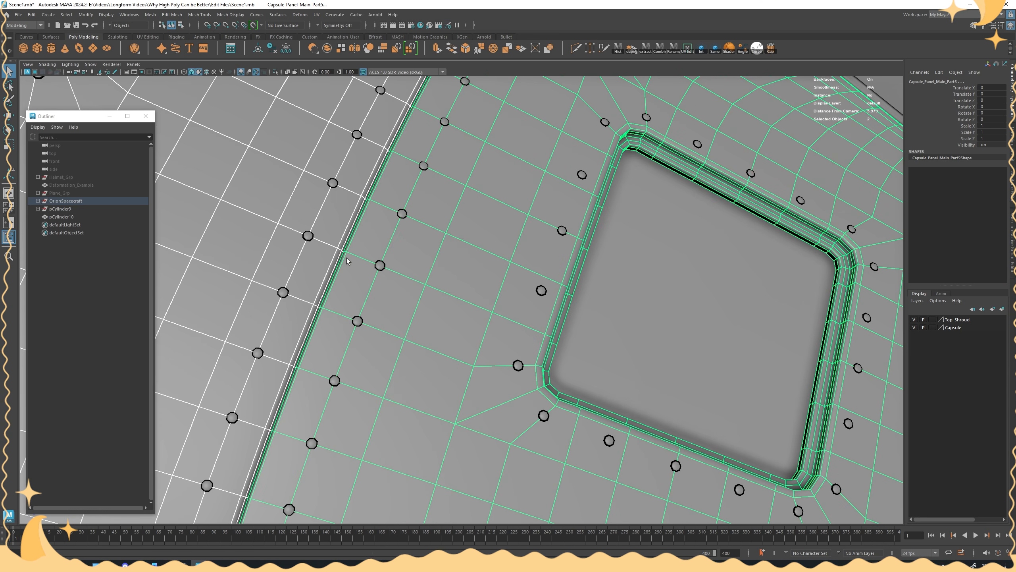
pyautogui.click(390, 274)
pyautogui.press('w')
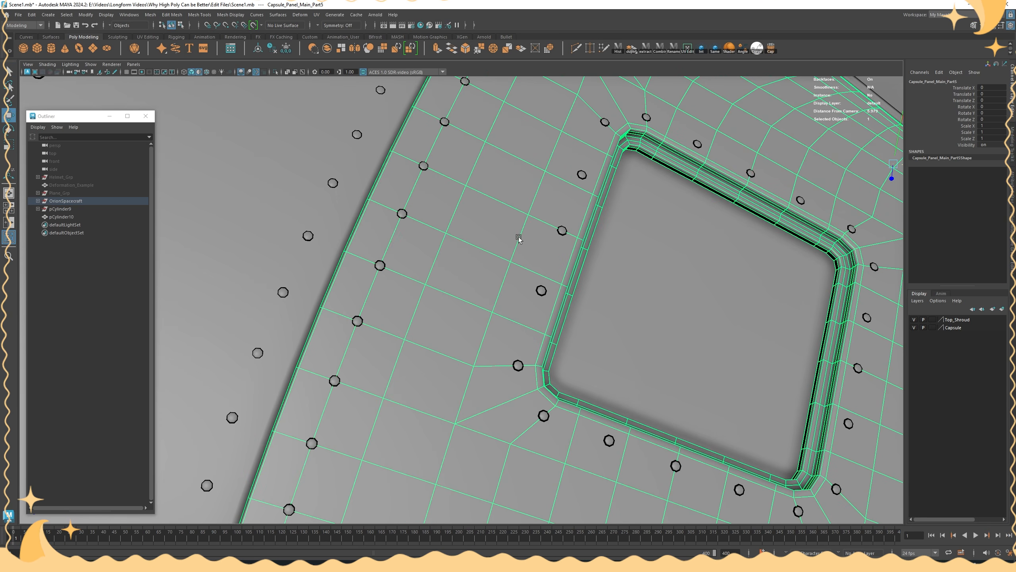
pyautogui.keyDown('alt'); pyautogui.moveTo(519, 239); pyautogui.dragTo(276, 235, button='right'); pyautogui.keyUp('alt')
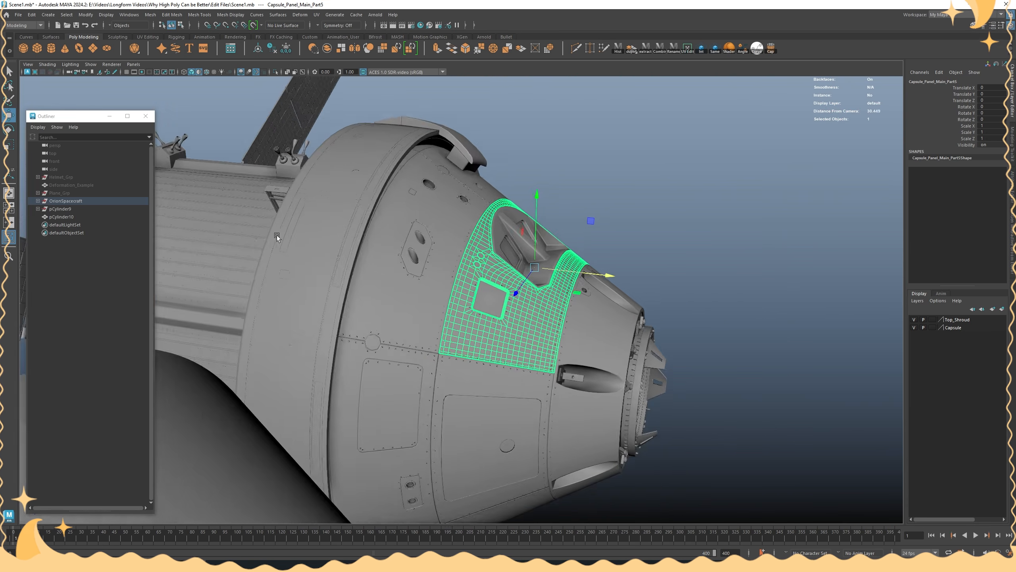
# Undo the end-face deletion, the groove extrusion and the outline bevel on the large cone section
pyautogui.keyDown('alt'); pyautogui.moveTo(377, 305); pyautogui.dragTo(687, 202, button='middle'); pyautogui.keyUp('alt')
pyautogui.click(420, 328)
pyautogui.keyDown('alt'); pyautogui.moveTo(480, 304); pyautogui.dragTo(432, 322); pyautogui.keyUp('alt')
pyautogui.keyDown('alt'); pyautogui.moveTo(432, 323); pyautogui.dragTo(520, 292, button='middle'); pyautogui.keyUp('alt')
pyautogui.keyDown('alt'); pyautogui.moveTo(441, 324); pyautogui.dragTo(508, 320, button='right'); pyautogui.keyUp('alt')
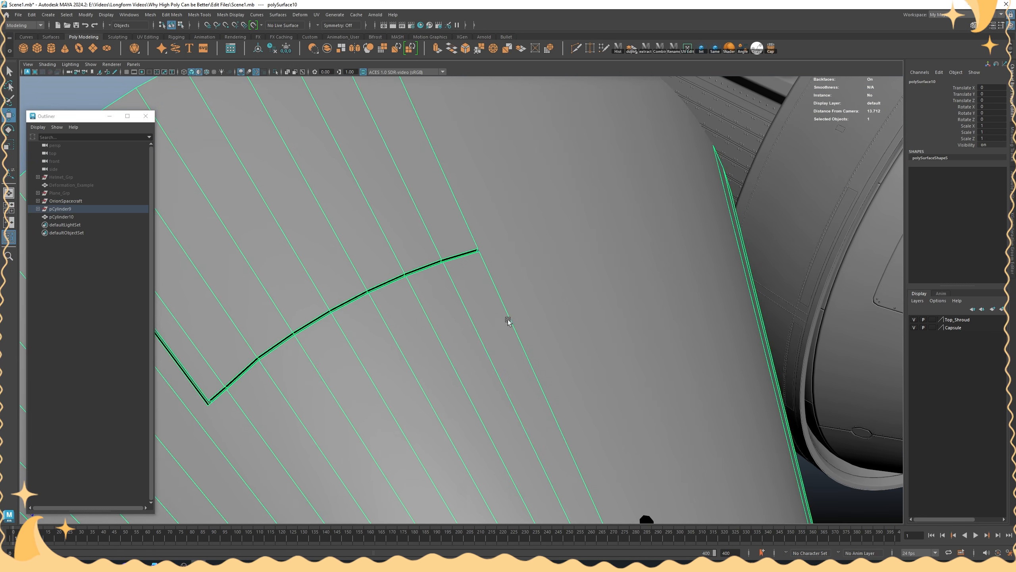
pyautogui.hotkey('ctrl', 'z')
pyautogui.hotkey('ctrl', 'z')
pyautogui.hotkey('ctrl', 'z')
pyautogui.keyDown('alt'); pyautogui.moveTo(388, 287); pyautogui.dragTo(461, 275, button='middle'); pyautogui.keyUp('alt')
pyautogui.hotkey('ctrl', 'z')
pyautogui.hotkey('ctrl', 'z')
pyautogui.hotkey('ctrl', 'z')
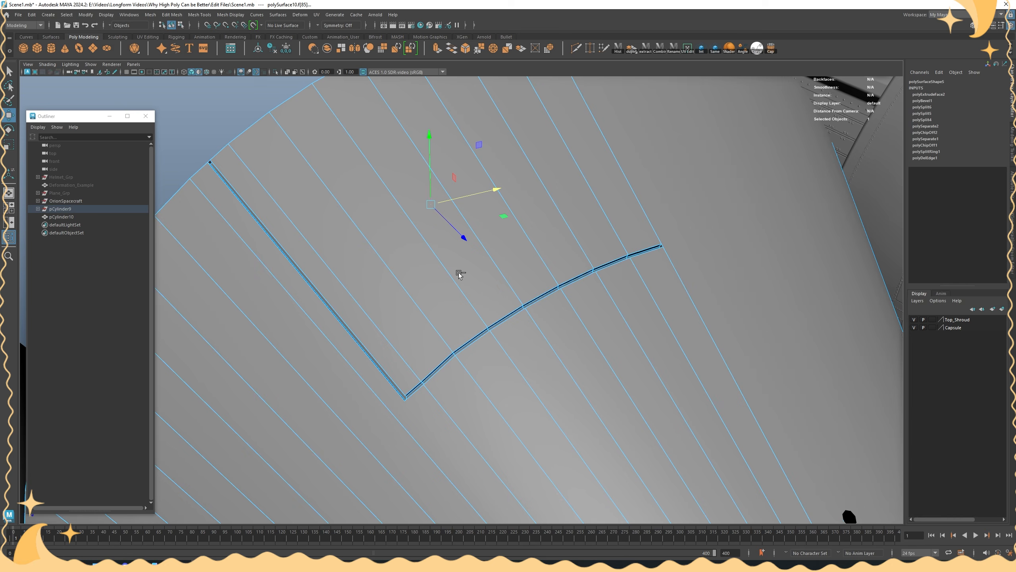
pyautogui.hotkey('ctrl', 'z')
pyautogui.hotkey('ctrl', 'z')
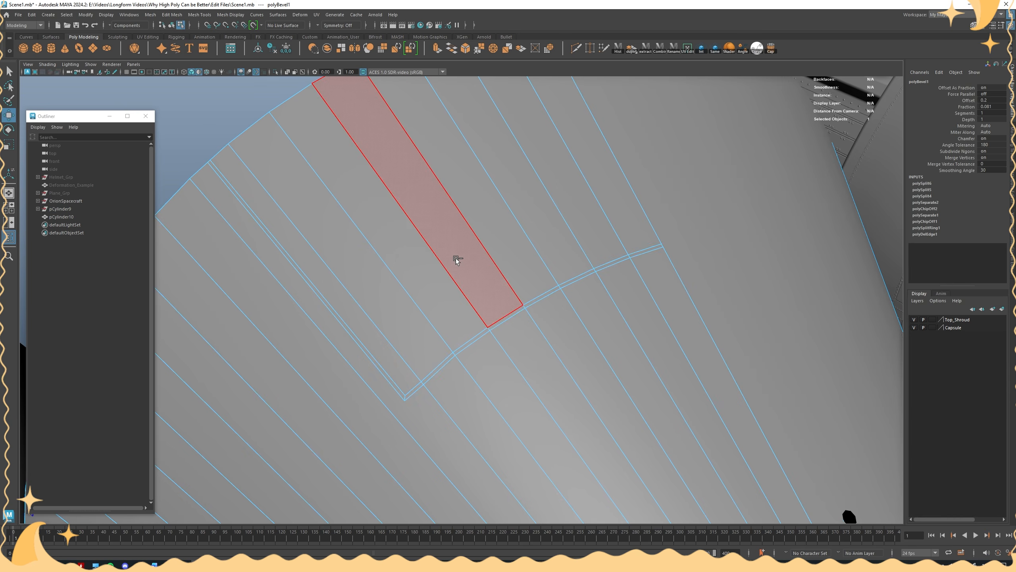
pyautogui.hotkey('ctrl', 'z')
# Select all faces inside the panel outline and extract them from the large cone section as a separate mesh
pyautogui.scroll(-5, 453, 229)
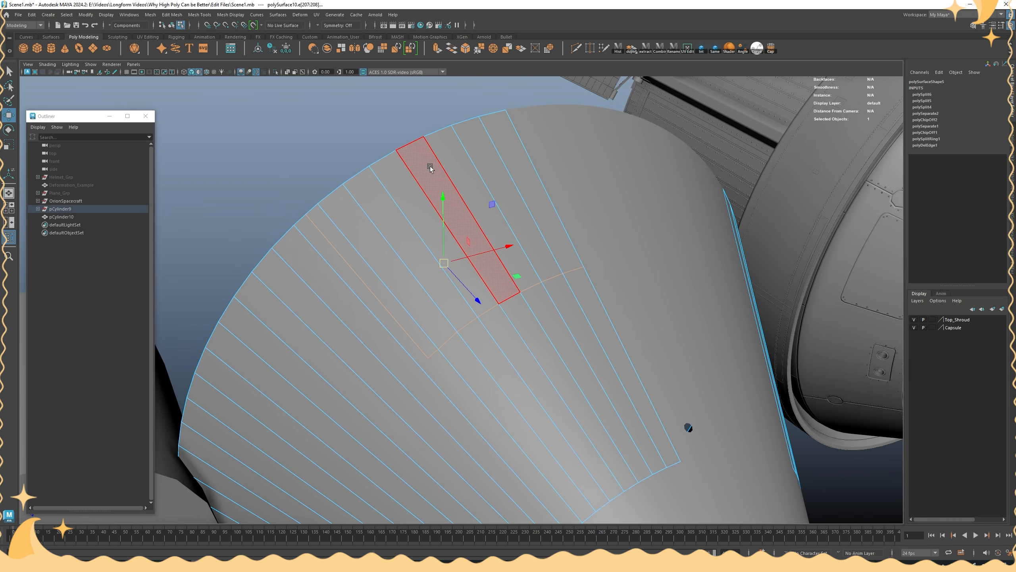
pyautogui.press('F11')
pyautogui.click(398, 316)
pyautogui.keyDown('shift'); pyautogui.doubleClick(544, 229); pyautogui.keyUp('shift')
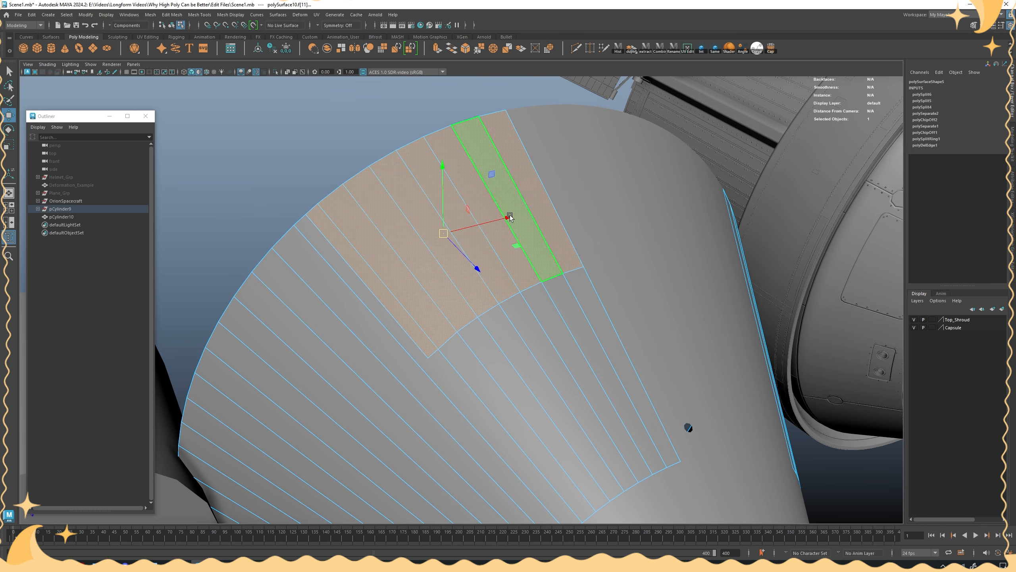
pyautogui.click(174, 16)
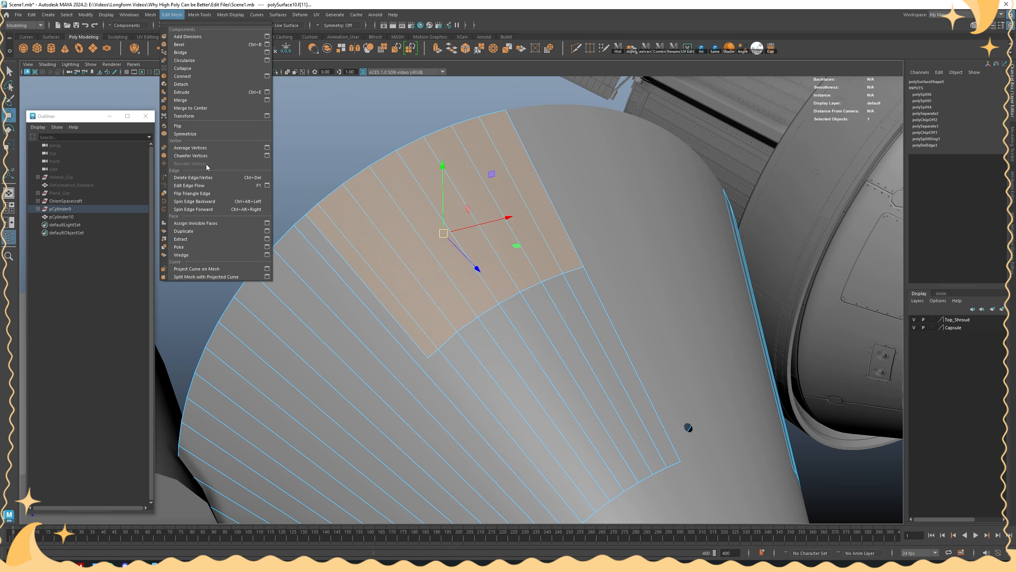
pyautogui.click(208, 239)
pyautogui.press('F8')
pyautogui.scroll(-5, 495, 227)
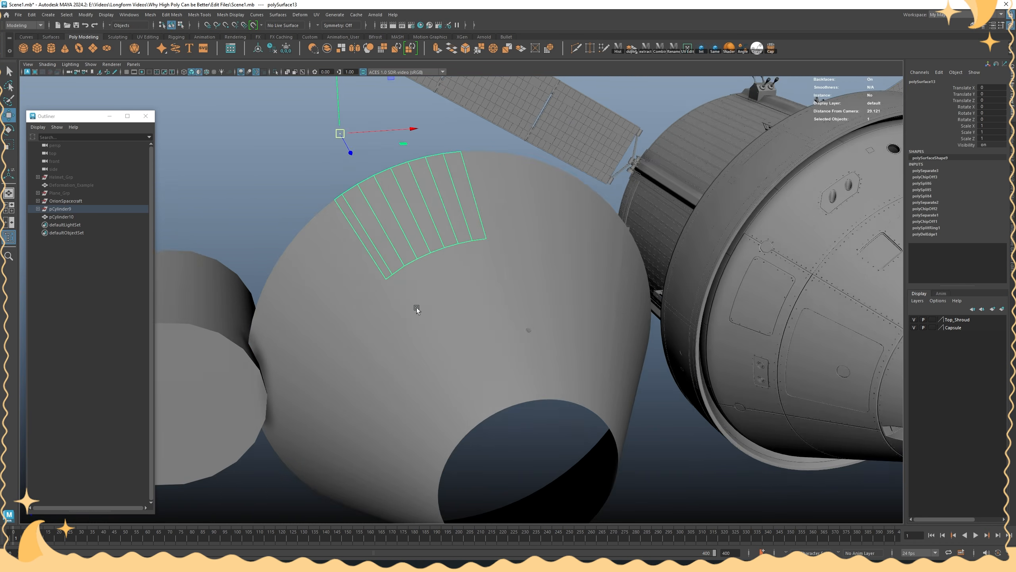
# Inspect how the capsule panel with the square recess and its neighbour meet at their shared corner
pyautogui.keyDown('alt'); pyautogui.moveTo(416, 307); pyautogui.dragTo(412, 283); pyautogui.keyUp('alt')
pyautogui.scroll(5, 415, 238)
pyautogui.keyDown('alt'); pyautogui.moveTo(415, 239); pyautogui.dragTo(427, 296, button='middle'); pyautogui.keyUp('alt')
pyautogui.click(750, 227)
pyautogui.scroll(-5, 750, 227)
pyautogui.scroll(12, 572, 298)
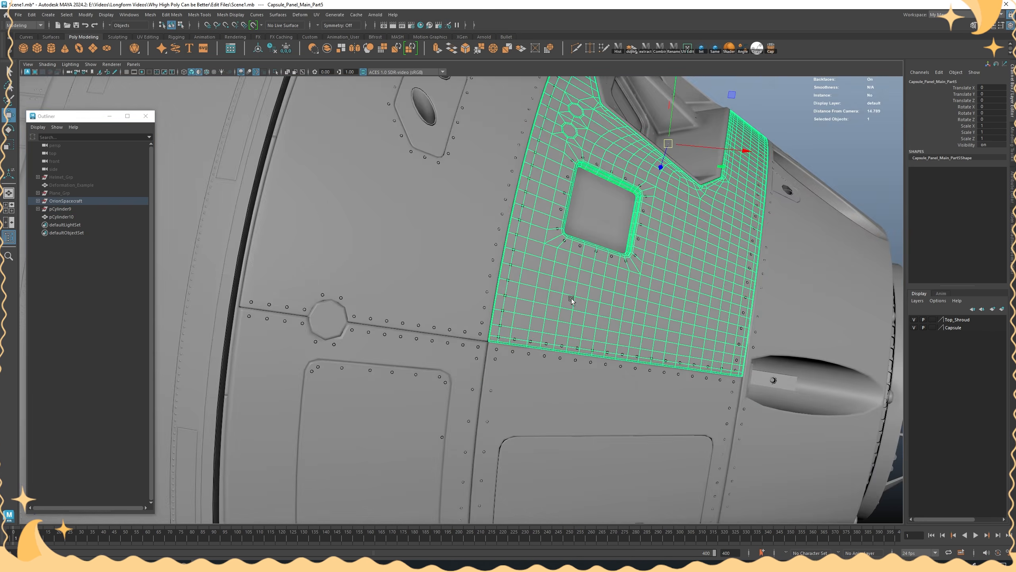
pyautogui.keyDown('alt'); pyautogui.moveTo(578, 357); pyautogui.dragTo(572, 355); pyautogui.keyUp('alt')
pyautogui.keyDown('shift'); pyautogui.click(407, 364); pyautogui.keyUp('shift')
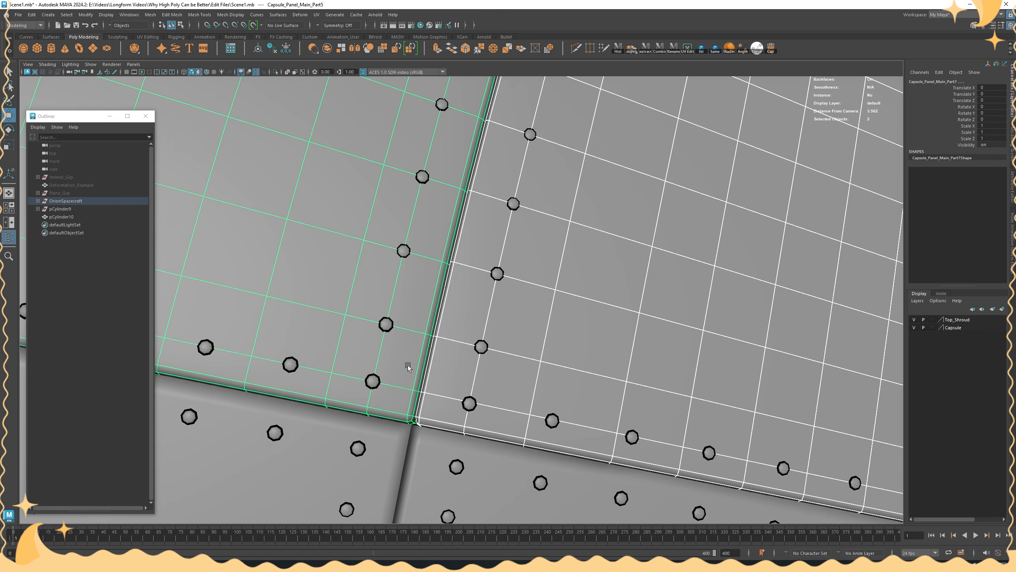
pyautogui.keyDown('alt'); pyautogui.moveTo(511, 365); pyautogui.dragTo(423, 254); pyautogui.keyUp('alt')
pyautogui.scroll(-5, 423, 254)
pyautogui.click(651, 143)
pyautogui.keyDown('alt'); pyautogui.moveTo(651, 143); pyautogui.dragTo(617, 173); pyautogui.keyUp('alt')
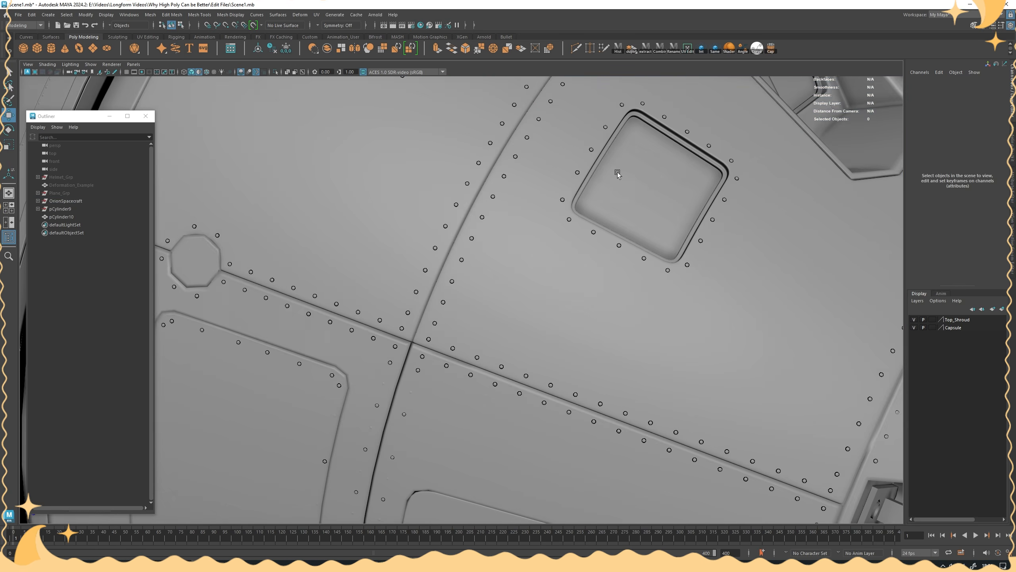
# Examine the rivet-lined seams on the capsule and the extent of the panel next to the square recess
pyautogui.keyDown('alt'); pyautogui.moveTo(406, 200); pyautogui.dragTo(486, 293); pyautogui.keyUp('alt')
pyautogui.scroll(2, 486, 293)
pyautogui.scroll(-4, 486, 295)
pyautogui.scroll(4, 547, 102)
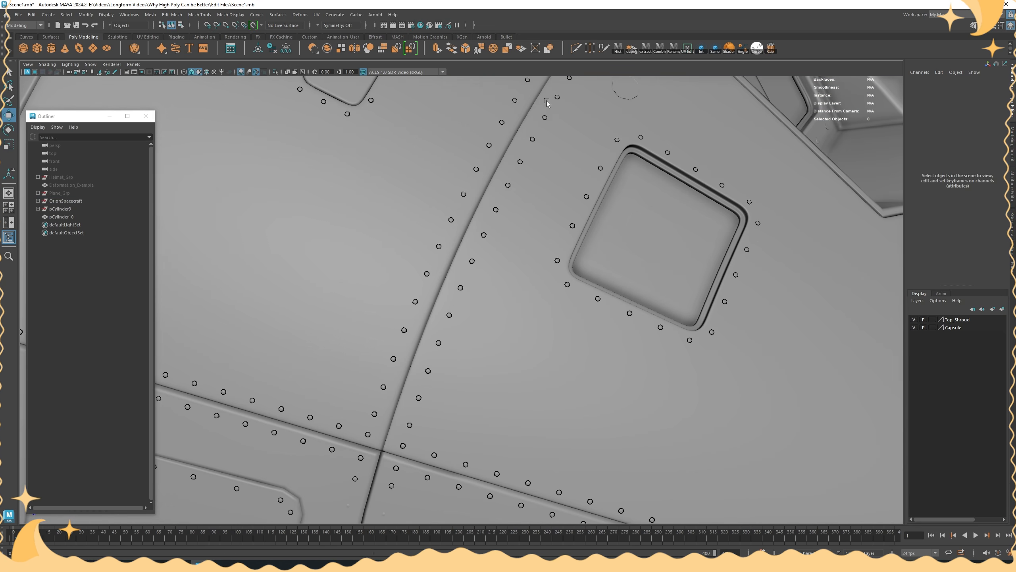
pyautogui.click(494, 300)
pyautogui.click(375, 249)
pyautogui.keyDown('alt'); pyautogui.moveTo(695, 230); pyautogui.dragTo(424, 384, button='right'); pyautogui.keyUp('alt')
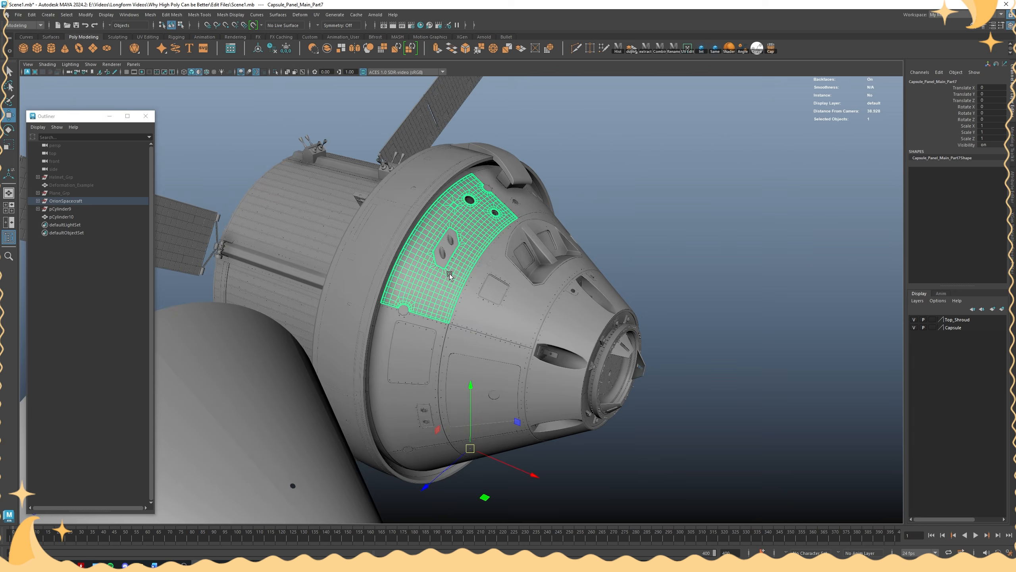
pyautogui.keyDown('alt'); pyautogui.moveTo(424, 385); pyautogui.dragTo(615, 252, button='middle'); pyautogui.keyUp('alt')
pyautogui.scroll(1, 615, 252)
pyautogui.click(387, 260)
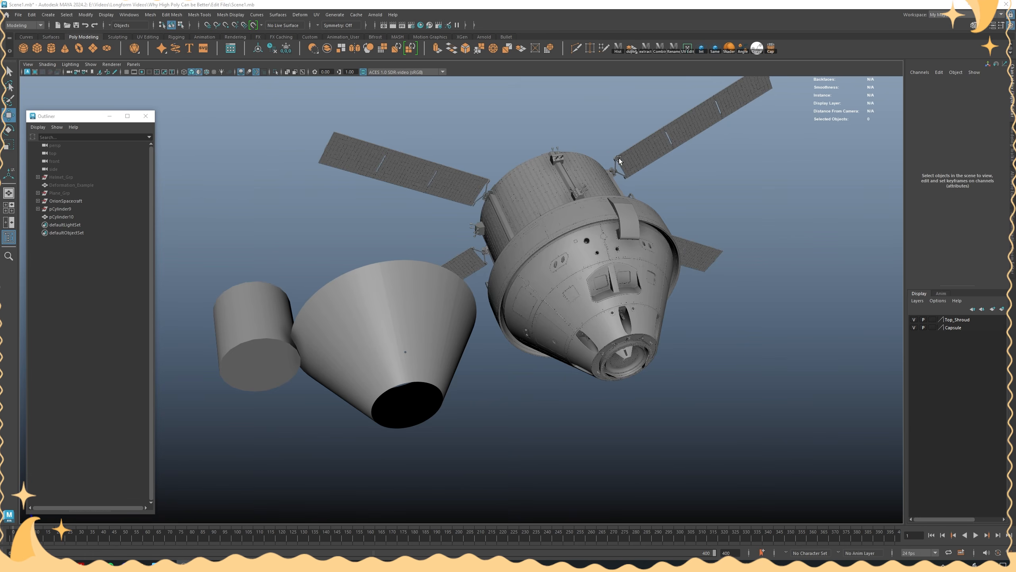
# Compare the capsule with the large cone and select the cone section surrounding the extracted panel to inspect its shape
pyautogui.keyDown('alt'); pyautogui.moveTo(619, 158); pyautogui.dragTo(652, 197); pyautogui.keyUp('alt')
pyautogui.keyDown('alt'); pyautogui.moveTo(651, 197); pyautogui.dragTo(748, 300, button='right'); pyautogui.keyUp('alt')
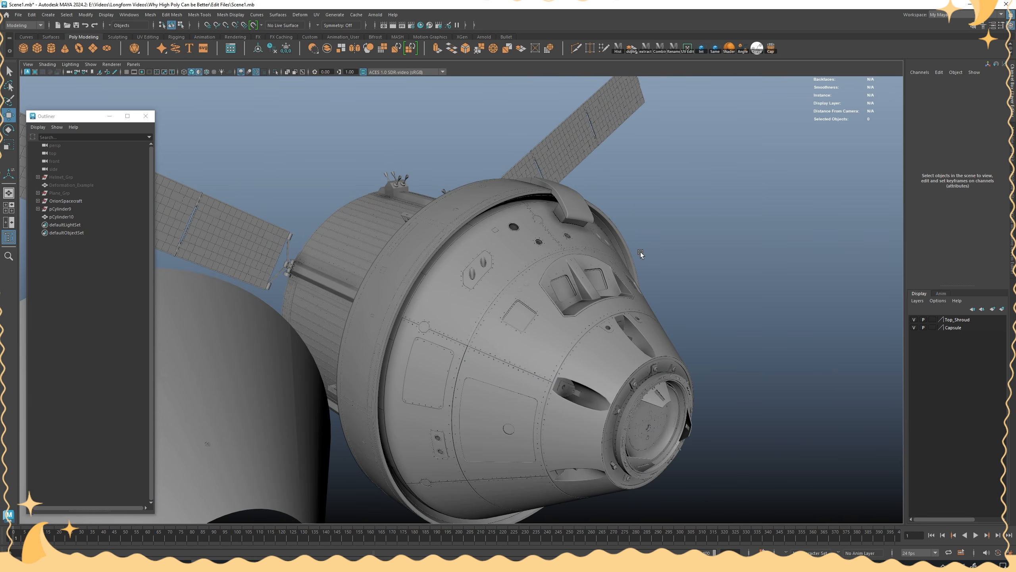
pyautogui.keyDown('alt'); pyautogui.moveTo(640, 252); pyautogui.dragTo(562, 261); pyautogui.keyUp('alt')
pyautogui.click(272, 295)
pyautogui.keyDown('alt'); pyautogui.moveTo(272, 295); pyautogui.dragTo(572, 272, button='middle'); pyautogui.keyUp('alt')
pyautogui.keyDown('alt'); pyautogui.moveTo(572, 272); pyautogui.dragTo(610, 257); pyautogui.keyUp('alt')
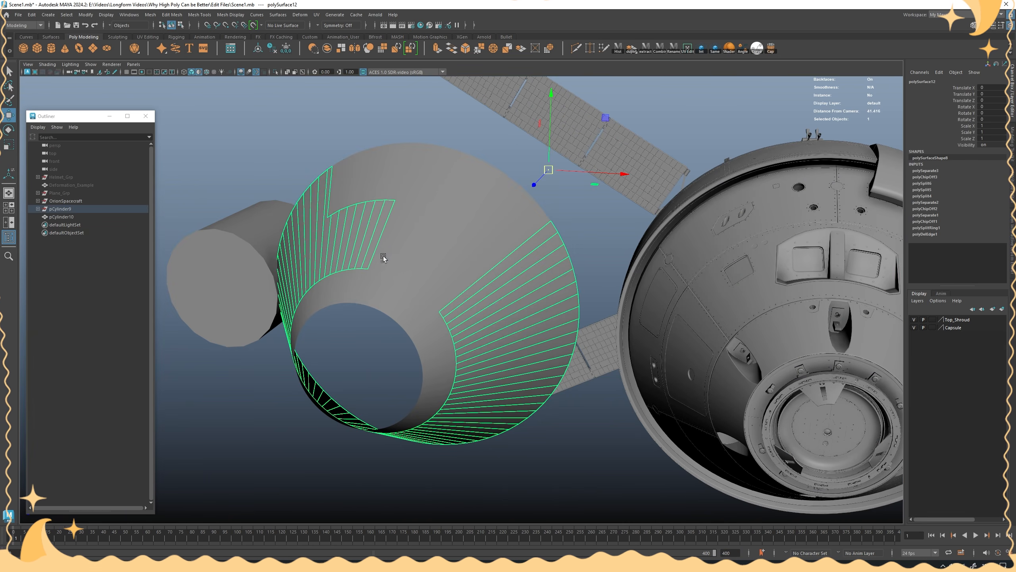
# Scale down the vertices at one end of the small cylinder to taper it into a cone
pyautogui.click(414, 248)
pyautogui.click(245, 268)
pyautogui.keyDown('alt'); pyautogui.moveTo(324, 253); pyautogui.dragTo(365, 275); pyautogui.keyUp('alt')
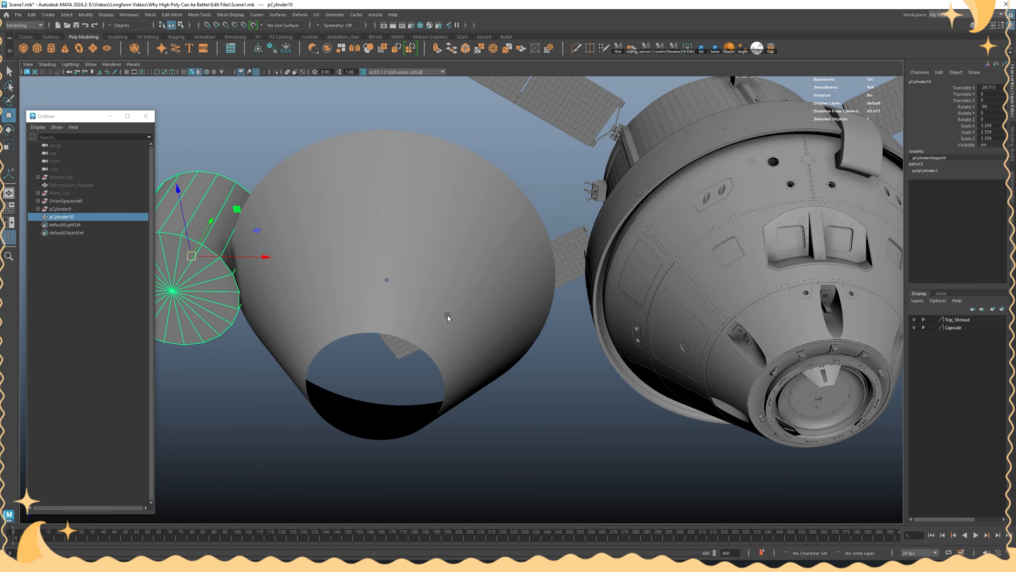
pyautogui.keyDown('alt'); pyautogui.moveTo(447, 316); pyautogui.dragTo(770, 293); pyautogui.keyUp('alt')
pyautogui.moveTo(770, 293); pyautogui.dragTo(724, 284, button='right')
pyautogui.keyDown('alt'); pyautogui.moveTo(437, 456); pyautogui.dragTo(528, 433); pyautogui.keyUp('alt')
pyautogui.moveTo(559, 485); pyautogui.dragTo(421, 294)
pyautogui.press('r')
pyautogui.keyDown('ctrl'); pyautogui.moveTo(419, 380); pyautogui.dragTo(385, 379); pyautogui.keyUp('ctrl')
pyautogui.press('w')
pyautogui.keyDown('alt'); pyautogui.moveTo(447, 332); pyautogui.dragTo(388, 332); pyautogui.keyUp('alt')
pyautogui.moveTo(284, 303); pyautogui.dragTo(314, 295, button='right')
# Examine the large cone's surface and select the extracted panel to inspect its edge flow and hole
pyautogui.scroll(-2, 314, 295)
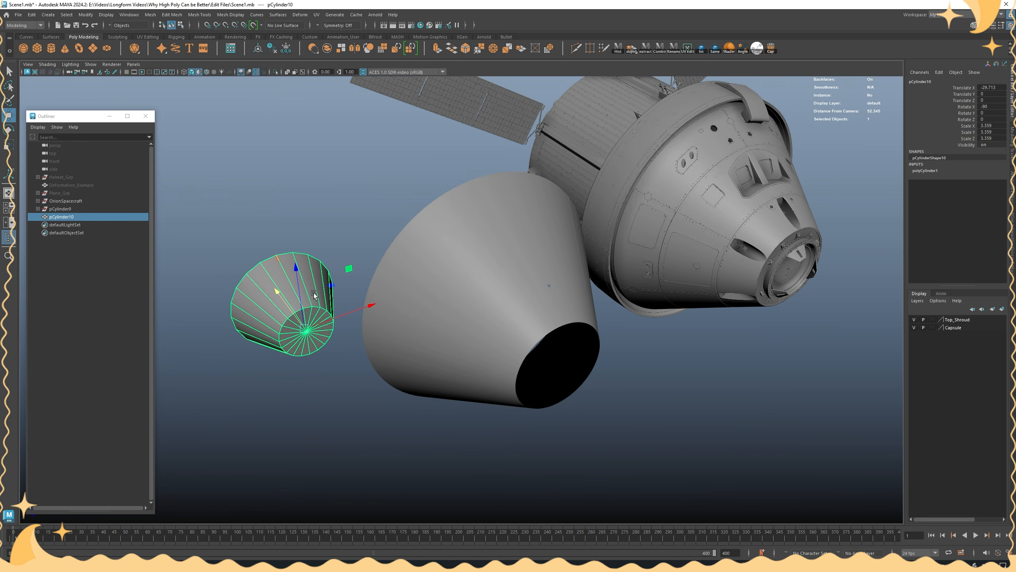
pyautogui.click(494, 234)
pyautogui.scroll(2, 544, 254)
pyautogui.keyDown('alt'); pyautogui.moveTo(544, 254); pyautogui.dragTo(495, 389); pyautogui.keyUp('alt')
pyautogui.click(495, 389)
pyautogui.keyDown('alt'); pyautogui.moveTo(548, 413); pyautogui.dragTo(497, 348); pyautogui.keyUp('alt')
pyautogui.scroll(3, 436, 265)
pyautogui.click(424, 255)
pyautogui.keyDown('alt'); pyautogui.moveTo(429, 253); pyautogui.dragTo(447, 246); pyautogui.keyUp('alt')
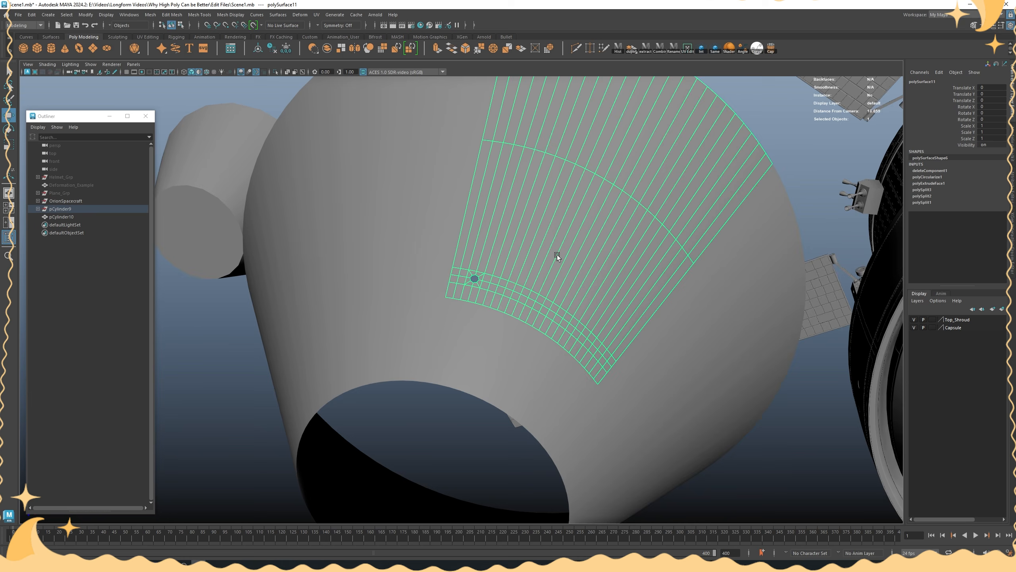
pyautogui.scroll(-5, 557, 255)
# Bevel the edge loop around the small cone's narrow end with a fraction of about 0.01
pyautogui.click(359, 239)
pyautogui.press('f')
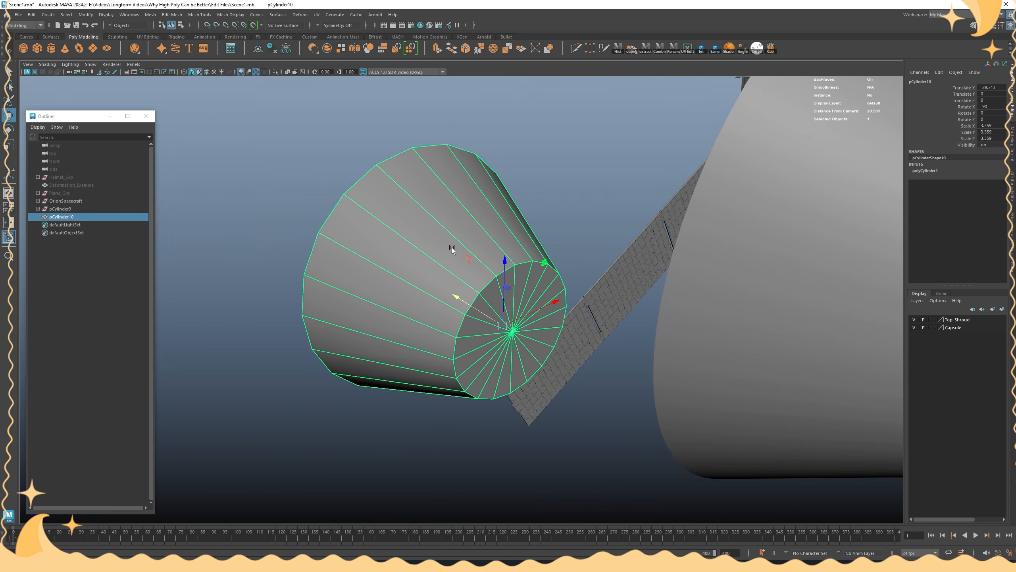
pyautogui.scroll(5, 452, 249)
pyautogui.keyDown('alt'); pyautogui.moveTo(482, 307); pyautogui.dragTo(447, 249); pyautogui.keyUp('alt')
pyautogui.scroll(-3, 496, 273)
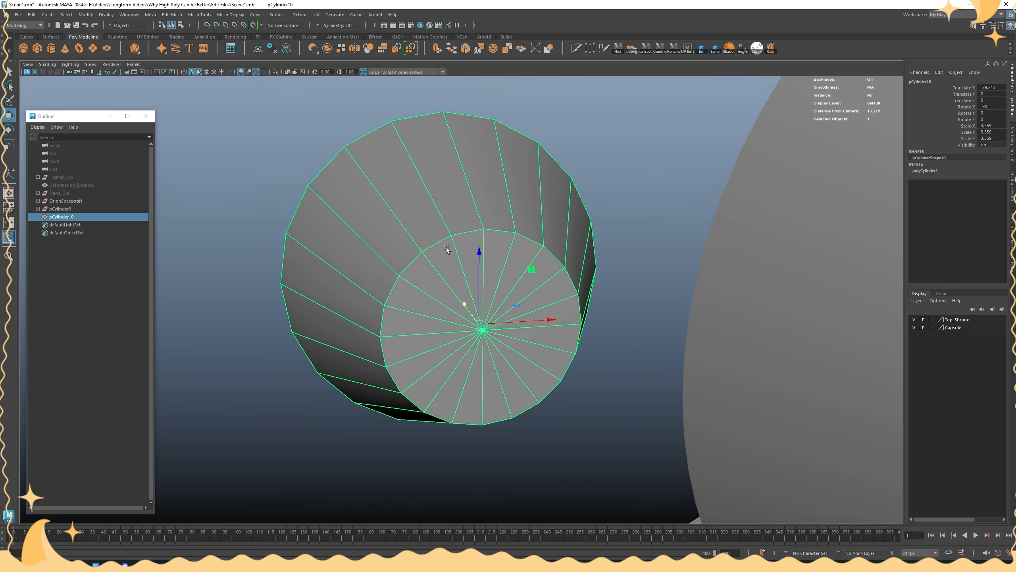
pyautogui.moveTo(446, 248); pyautogui.dragTo(488, 207, button='right')
pyautogui.doubleClick(440, 241)
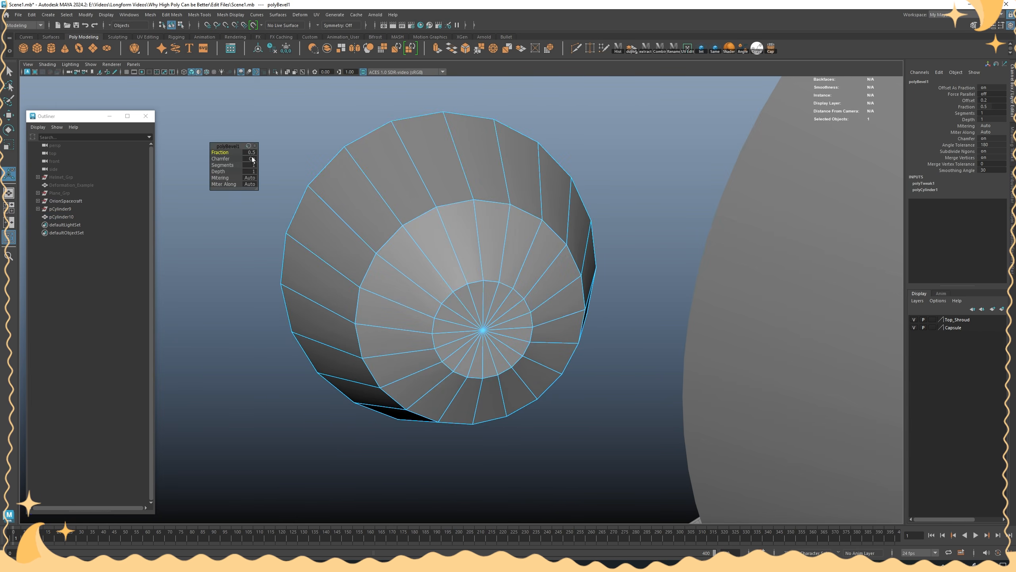
pyautogui.moveTo(221, 152); pyautogui.dragTo(204, 151)
pyautogui.moveTo(43, 169); pyautogui.dragTo(25, 171, button='middle')
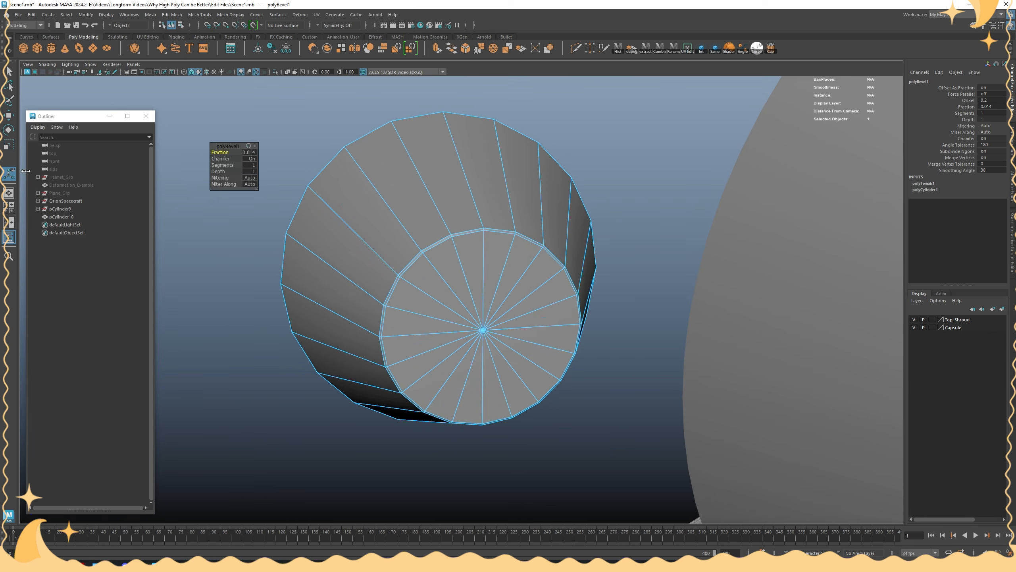
# Smooth the bevelled small cone in object mode and check the resulting edge at its narrow end
pyautogui.moveTo(438, 206); pyautogui.dragTo(452, 230, button='right')
pyautogui.scroll(5, 527, 248)
pyautogui.keyDown('alt'); pyautogui.moveTo(528, 289); pyautogui.dragTo(571, 296); pyautogui.keyUp('alt')
pyautogui.moveTo(529, 260); pyautogui.dragTo(569, 249, button='right')
pyautogui.click(681, 182)
pyautogui.click(480, 224)
pyautogui.keyDown('alt'); pyautogui.moveTo(480, 224); pyautogui.dragTo(499, 220); pyautogui.keyUp('alt')
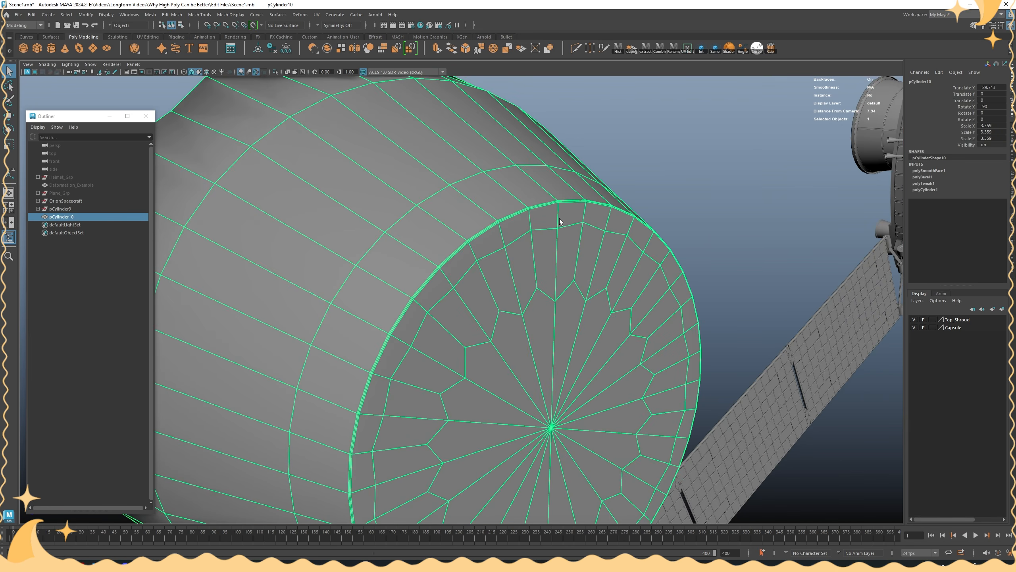
# Undo the smoothing and the rim bevel on the small cone
pyautogui.keyDown('alt'); pyautogui.moveTo(500, 227); pyautogui.dragTo(511, 254, button='right'); pyautogui.keyUp('alt')
pyautogui.hotkey('ctrl', 'z')
pyautogui.hotkey('ctrl', 'z')
pyautogui.hotkey('ctrl', 'z')
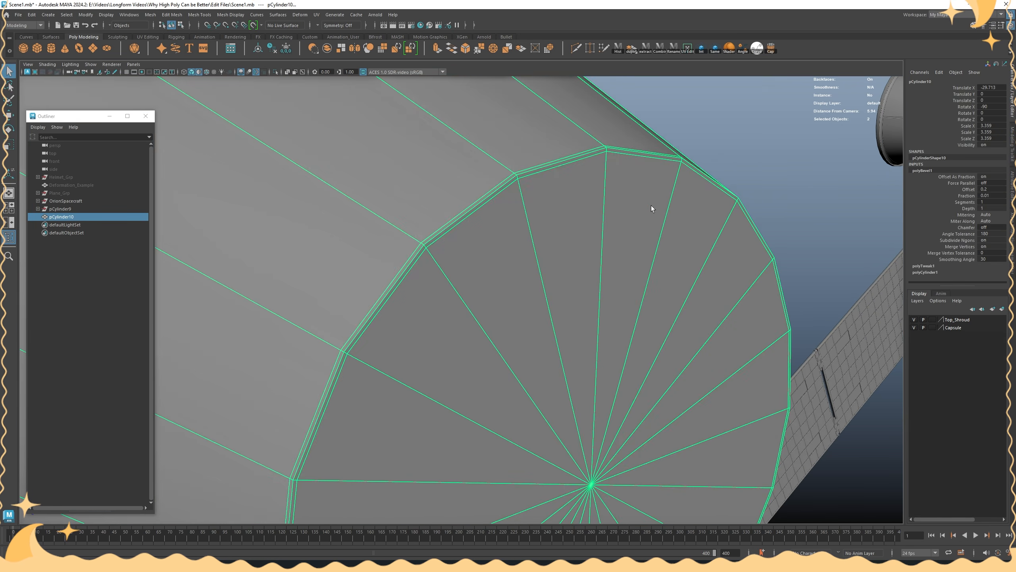
pyautogui.keyDown('alt'); pyautogui.moveTo(651, 204); pyautogui.dragTo(509, 193, button='right'); pyautogui.keyUp('alt')
pyautogui.hotkey('ctrl', 'z')
pyautogui.hotkey('ctrl', 'z')
pyautogui.hotkey('ctrl', 'z')
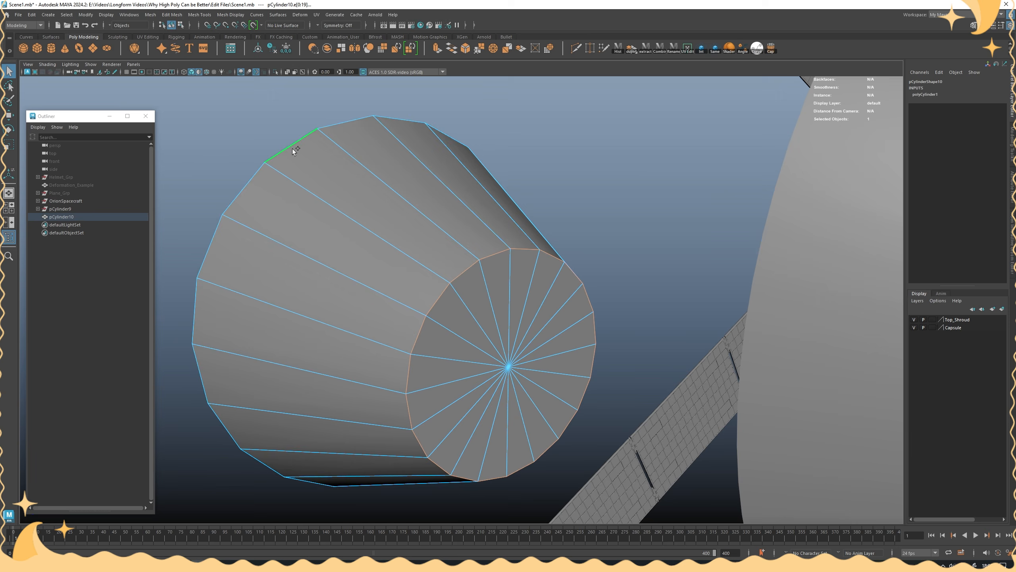
# Fully crease the edge loops around both ends of the small cone and check them in smooth preview
pyautogui.keyDown('alt'); pyautogui.moveTo(374, 217); pyautogui.dragTo(397, 218); pyautogui.keyUp('alt')
pyautogui.keyDown('shift'); pyautogui.moveTo(403, 190); pyautogui.dragTo(400, 222, button='right'); pyautogui.keyUp('shift')
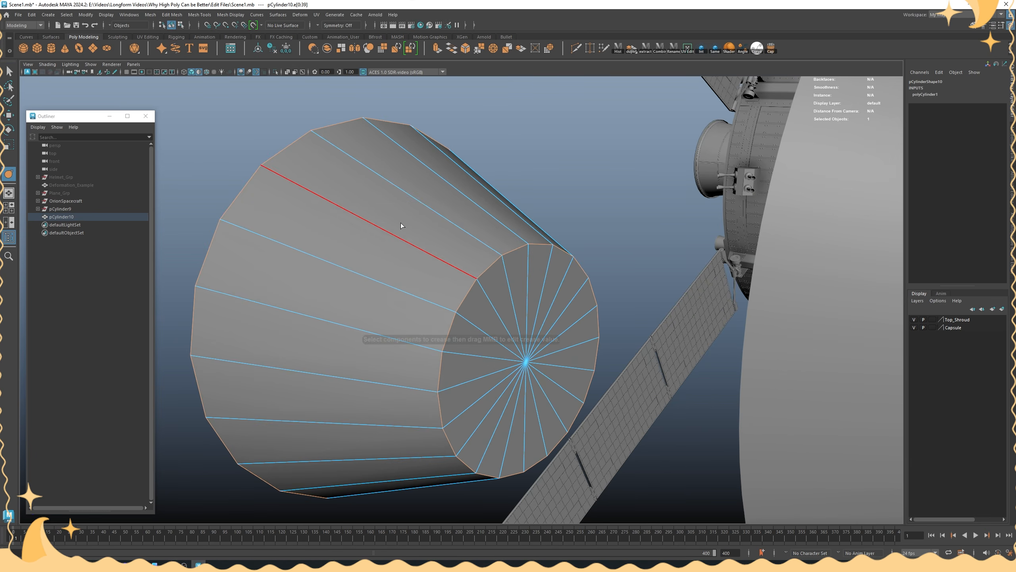
pyautogui.keyDown('alt'); pyautogui.moveTo(707, 202); pyautogui.dragTo(630, 224); pyautogui.keyUp('alt')
pyautogui.keyDown('alt'); pyautogui.moveTo(430, 208); pyautogui.dragTo(417, 197); pyautogui.keyUp('alt')
pyautogui.press('w')
pyautogui.moveTo(417, 197); pyautogui.dragTo(458, 182, button='right')
pyautogui.press('3')
pyautogui.click(594, 152)
pyautogui.click(469, 218)
pyautogui.press('1')
# Smooth the creased small cone into real geometry, delete its history and check it in smooth preview
pyautogui.keyDown('shift'); pyautogui.moveTo(594, 144); pyautogui.dragTo(574, 165, button='right'); pyautogui.keyUp('shift')
pyautogui.press('w')
pyautogui.click(639, 187)
pyautogui.scroll(-2, 639, 187)
pyautogui.click(489, 241)
pyautogui.keyDown('alt'); pyautogui.moveTo(489, 241); pyautogui.dragTo(541, 200); pyautogui.keyUp('alt')
pyautogui.hotkey('alt', 'shift', 'd')
pyautogui.press('3')
pyautogui.click(503, 197)
pyautogui.click(496, 240)
pyautogui.press('1')
# Harden the edge loops around both ends of the small cone and return to object mode
pyautogui.moveTo(544, 197); pyautogui.dragTo(538, 124, button='right')
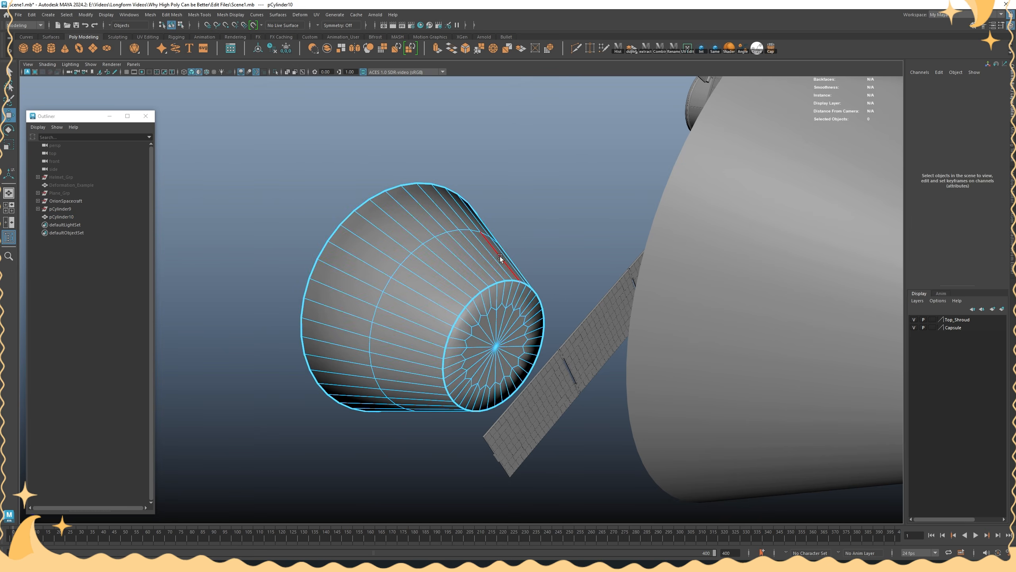
pyautogui.doubleClick(480, 293)
pyautogui.keyDown('shift'); pyautogui.click(367, 206); pyautogui.keyUp('shift')
pyautogui.doubleClick(366, 205)
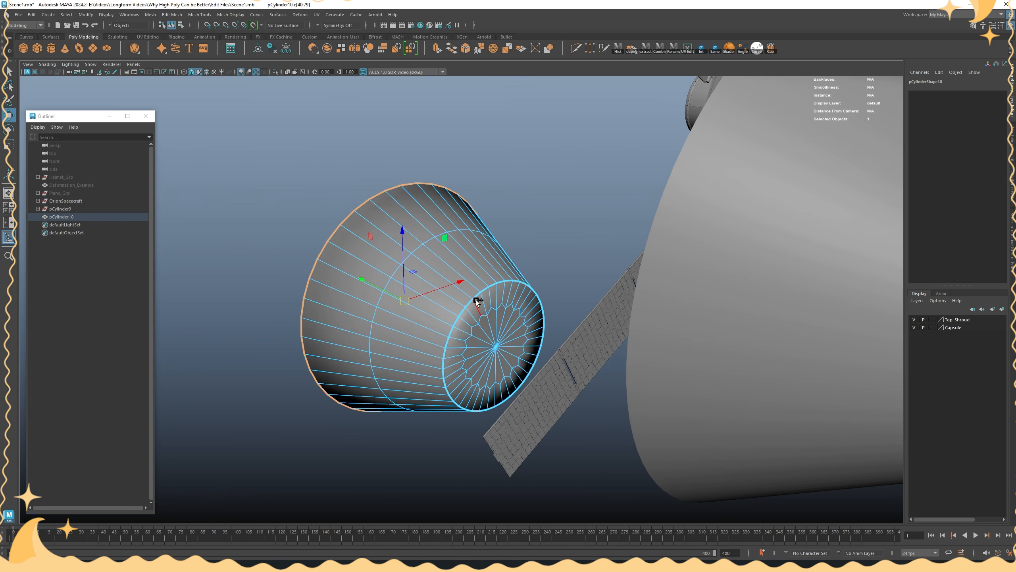
pyautogui.press('space')
pyautogui.click(522, 217)
pyautogui.click(527, 280)
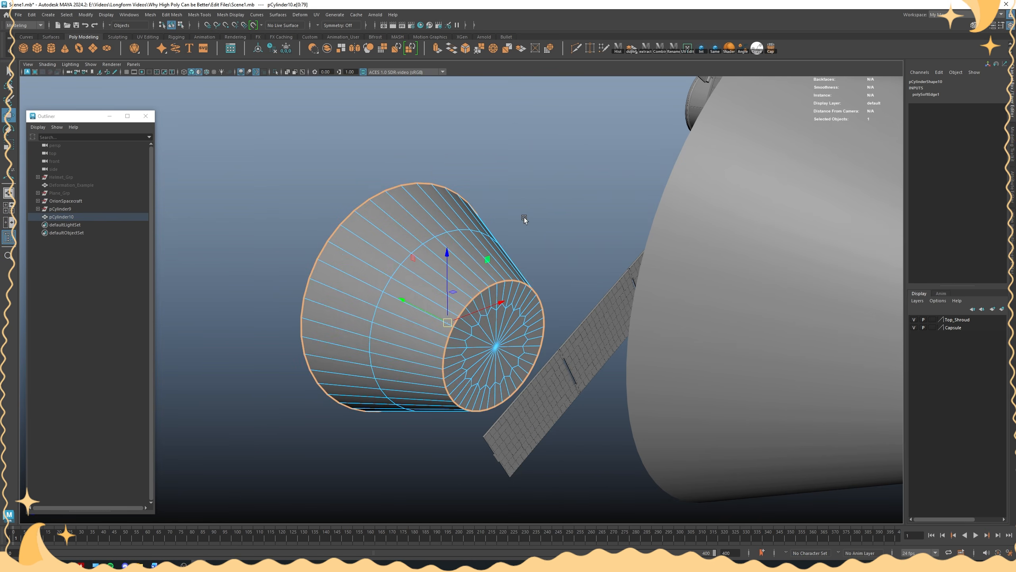
pyautogui.moveTo(525, 221); pyautogui.dragTo(568, 200, button='right')
pyautogui.click(619, 219)
# Inspect the small cone's hardened rims and its smoothed wireframe up close
pyautogui.click(538, 279)
pyautogui.press('f')
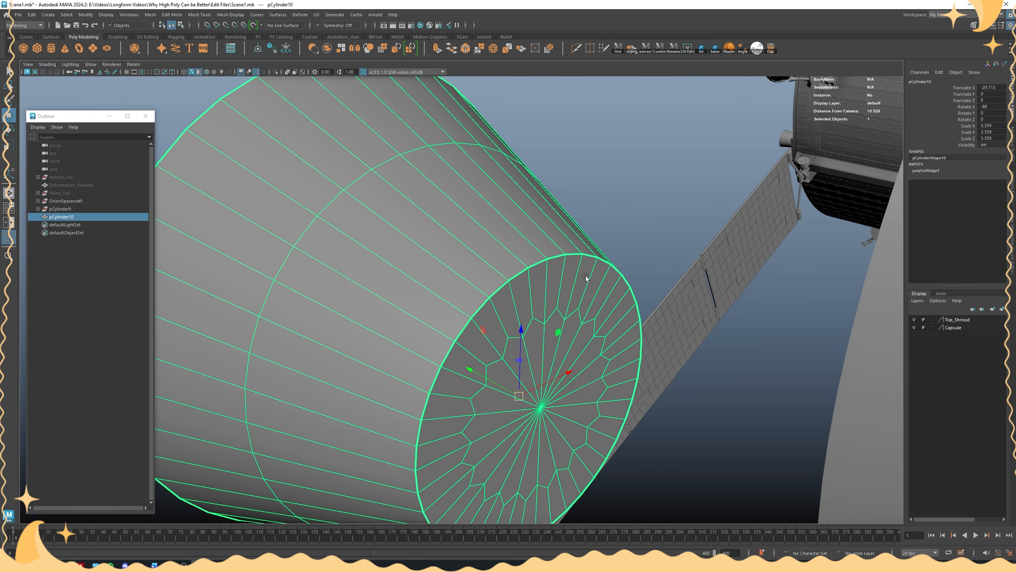
pyautogui.keyDown('alt'); pyautogui.moveTo(586, 276); pyautogui.dragTo(412, 250, button='right'); pyautogui.keyUp('alt')
pyautogui.keyDown('alt'); pyautogui.moveTo(412, 251); pyautogui.dragTo(384, 241); pyautogui.keyUp('alt')
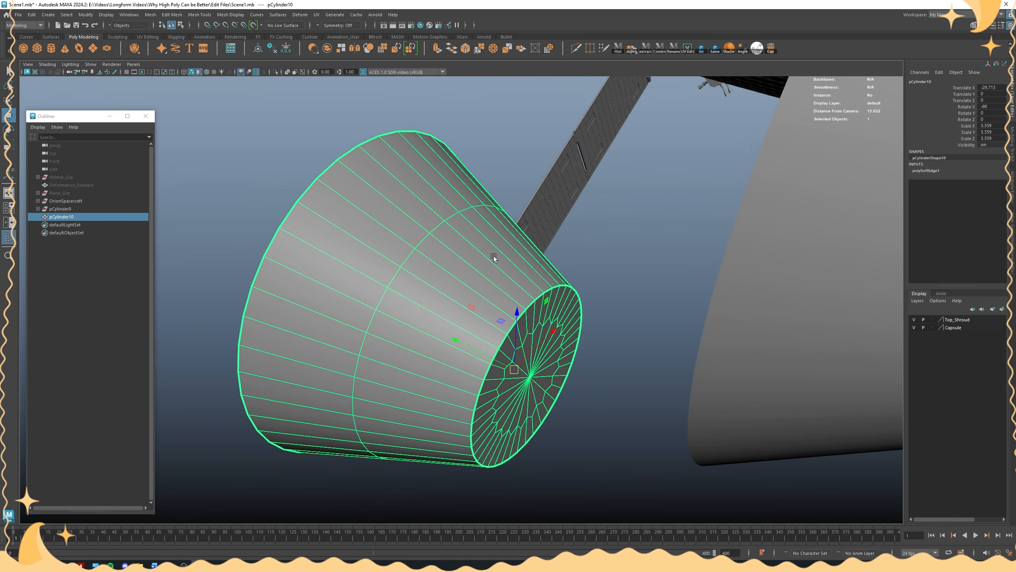
pyautogui.keyDown('alt'); pyautogui.moveTo(494, 255); pyautogui.dragTo(476, 235); pyautogui.keyUp('alt')
pyautogui.keyDown('alt'); pyautogui.moveTo(600, 181); pyautogui.dragTo(451, 183); pyautogui.keyUp('alt')
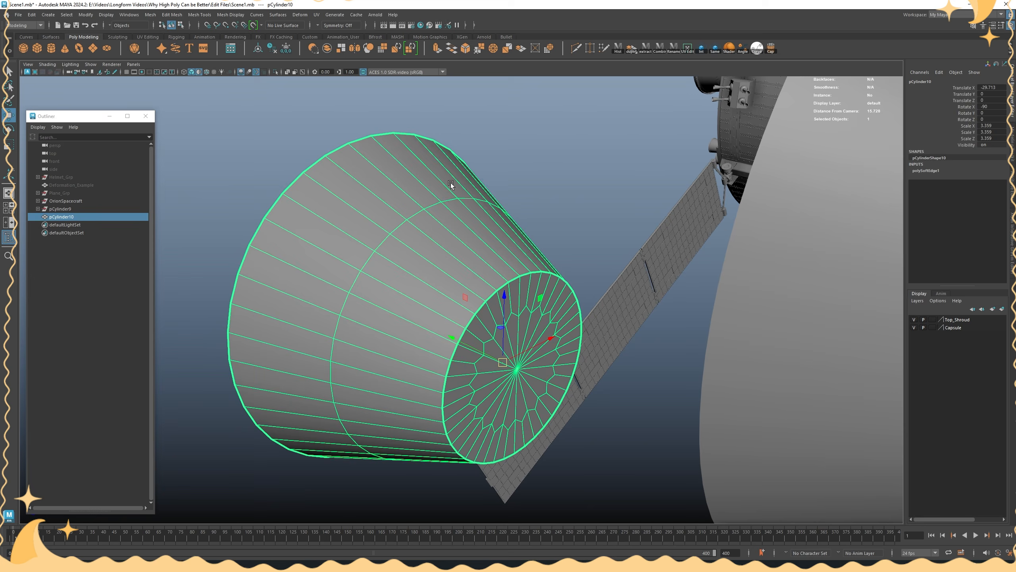
# Compare the small cone's surface with the large cone and the Orion capsule
pyautogui.click(492, 150)
pyautogui.keyDown('alt'); pyautogui.moveTo(492, 150); pyautogui.dragTo(160, 202, button='right'); pyautogui.keyUp('alt')
pyautogui.click(444, 277)
pyautogui.keyDown('alt'); pyautogui.moveTo(556, 241); pyautogui.dragTo(592, 179); pyautogui.keyUp('alt')
pyautogui.keyDown('alt'); pyautogui.moveTo(592, 178); pyautogui.dragTo(435, 234, button='middle'); pyautogui.keyUp('alt')
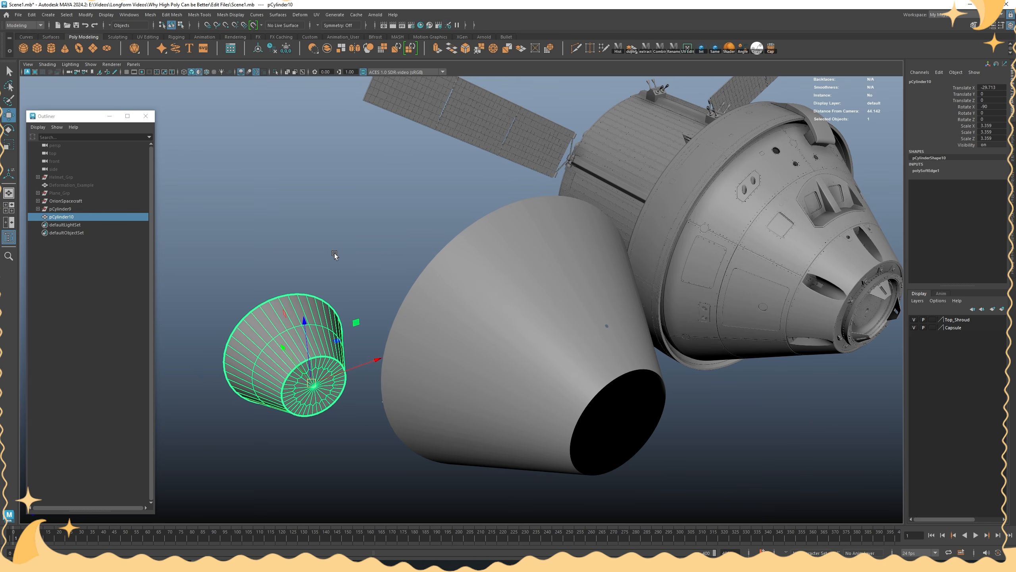
pyautogui.keyDown('alt'); pyautogui.moveTo(362, 258); pyautogui.dragTo(363, 254); pyautogui.keyUp('alt')
pyautogui.keyDown('alt'); pyautogui.moveTo(363, 254); pyautogui.dragTo(426, 333, button='right'); pyautogui.keyUp('alt')
pyautogui.keyDown('alt'); pyautogui.moveTo(426, 333); pyautogui.dragTo(561, 274, button='middle'); pyautogui.keyUp('alt')
pyautogui.keyDown('alt'); pyautogui.moveTo(381, 317); pyautogui.dragTo(455, 236, button='right'); pyautogui.keyUp('alt')
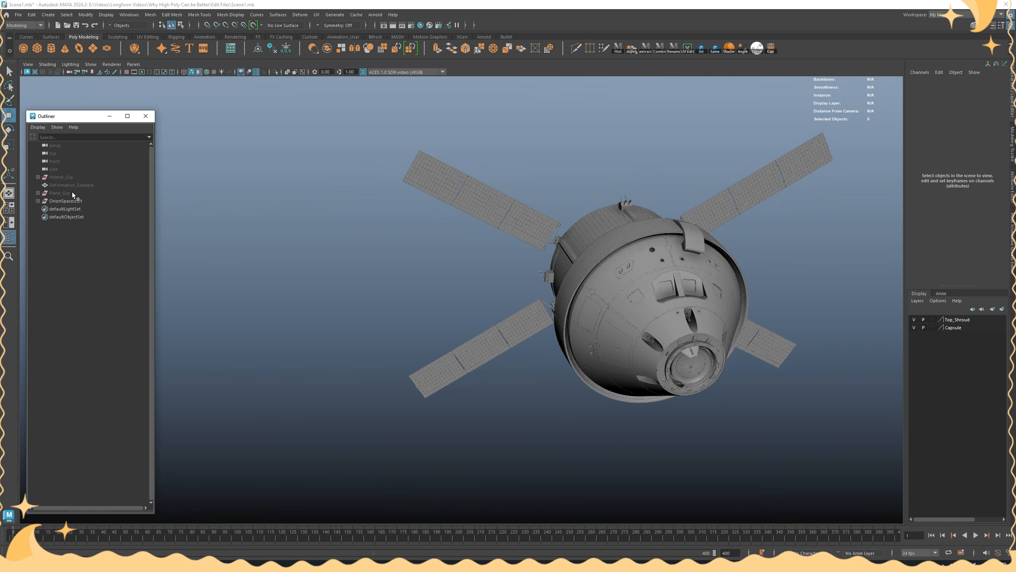
# Inspect the Orion spacecraft from several sides and select one strip panel on the service module
pyautogui.click(73, 200)
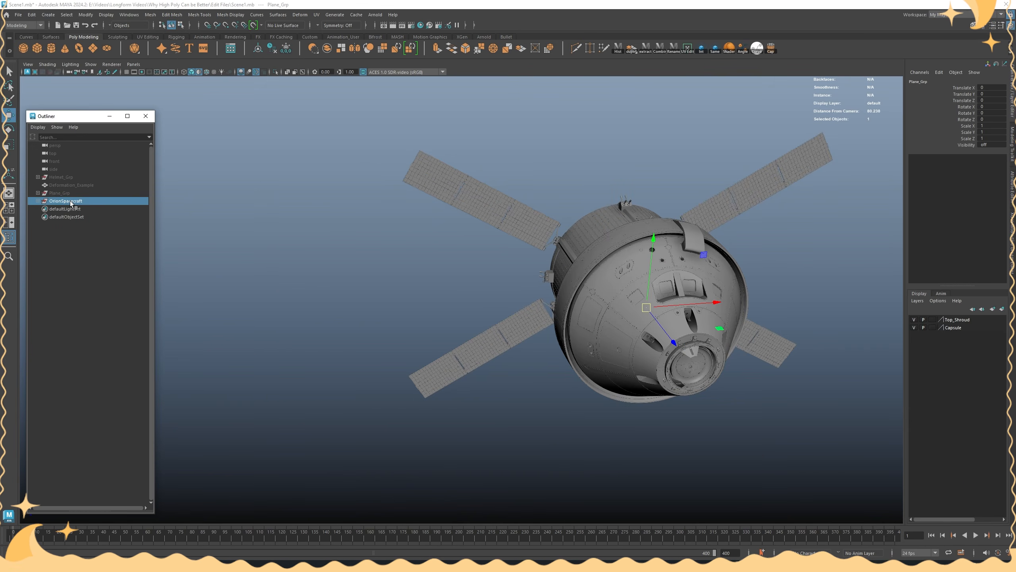
pyautogui.press('f')
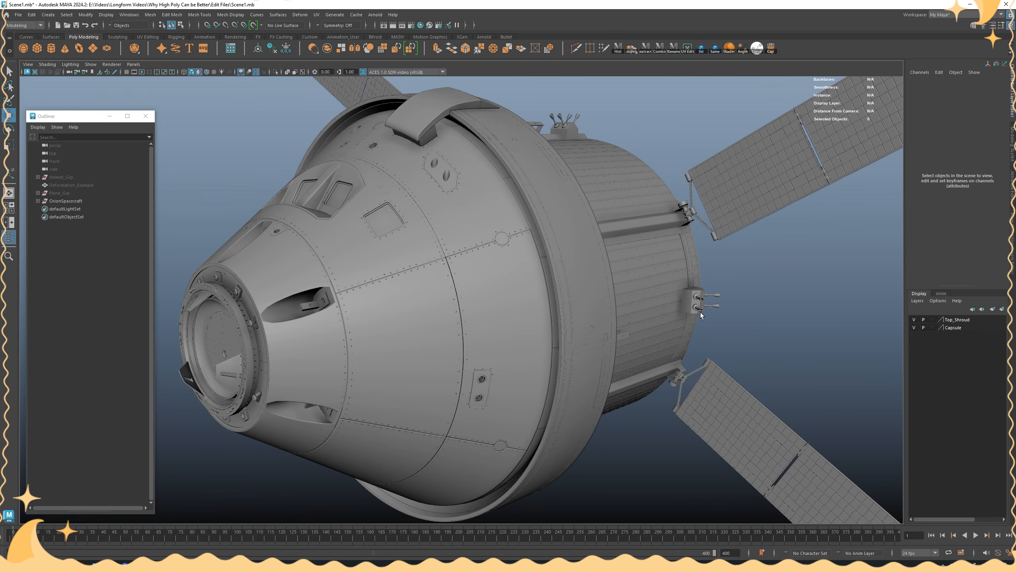
pyautogui.keyDown('alt'); pyautogui.moveTo(624, 236); pyautogui.dragTo(560, 248); pyautogui.keyUp('alt')
pyautogui.keyDown('alt'); pyautogui.moveTo(560, 249); pyautogui.dragTo(598, 336, button='right'); pyautogui.keyUp('alt')
pyautogui.click(599, 333)
pyautogui.keyDown('alt'); pyautogui.moveTo(630, 326); pyautogui.dragTo(521, 290); pyautogui.keyUp('alt')
pyautogui.click(496, 298)
pyautogui.click(446, 245)
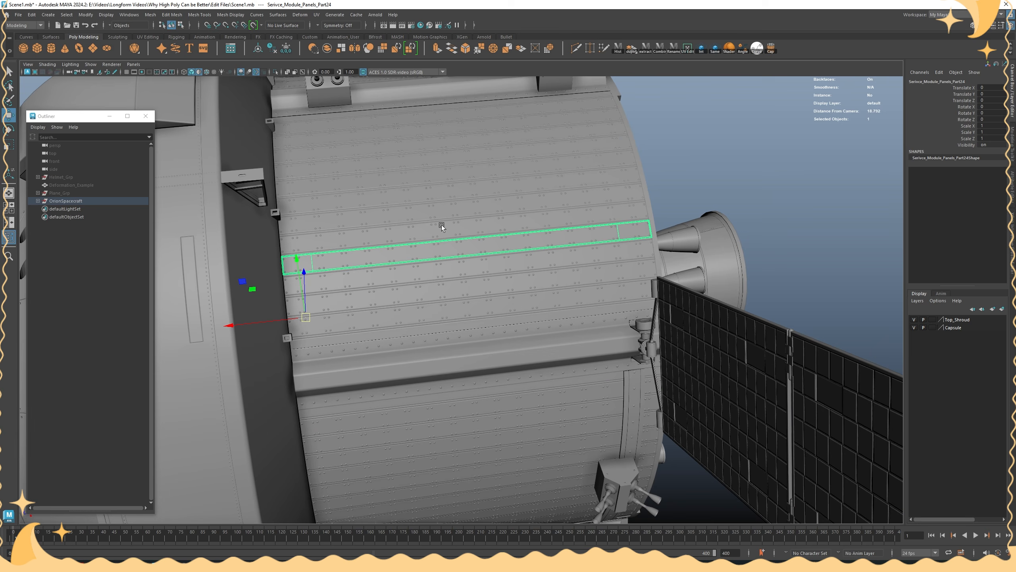
# Select neighbouring strip panels around the service module to examine how it is split into separate pieces
pyautogui.click(442, 227)
pyautogui.keyDown('shift'); pyautogui.click(438, 194); pyautogui.keyUp('shift')
pyautogui.keyDown('shift'); pyautogui.click(437, 186); pyautogui.keyUp('shift')
pyautogui.keyDown('shift'); pyautogui.click(437, 179); pyautogui.keyUp('shift')
pyautogui.keyDown('alt'); pyautogui.moveTo(438, 178); pyautogui.dragTo(657, 275); pyautogui.keyUp('alt')
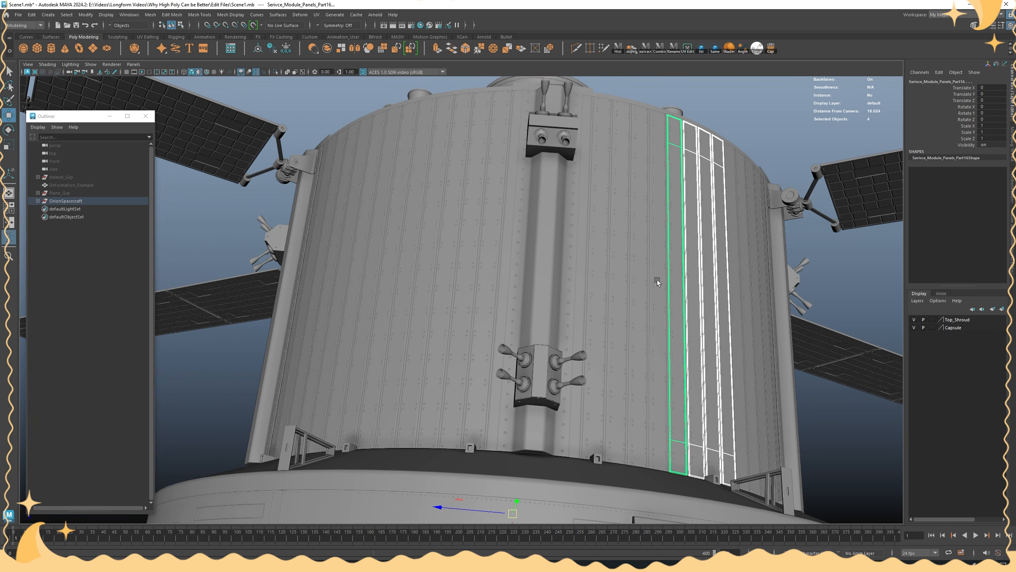
pyautogui.keyDown('shift'); pyautogui.click(658, 280); pyautogui.keyUp('shift')
pyautogui.keyDown('shift'); pyautogui.click(644, 276); pyautogui.keyUp('shift')
pyautogui.keyDown('shift'); pyautogui.click(628, 270); pyautogui.keyUp('shift')
pyautogui.keyDown('shift'); pyautogui.click(614, 266); pyautogui.keyUp('shift')
pyautogui.keyDown('shift'); pyautogui.click(599, 264); pyautogui.keyUp('shift')
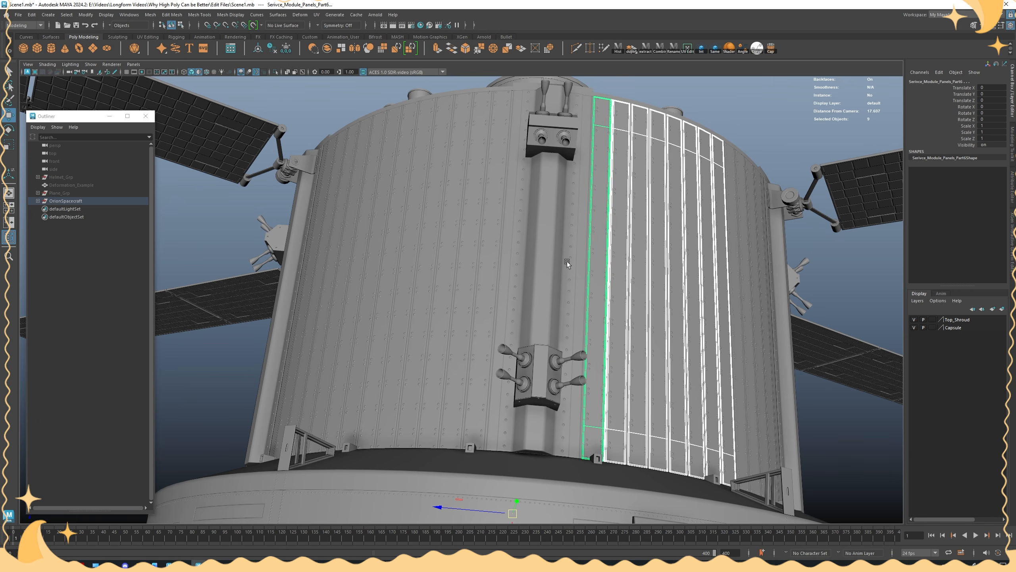
pyautogui.keyDown('shift'); pyautogui.click(487, 264); pyautogui.keyUp('shift')
pyautogui.keyDown('shift'); pyautogui.click(464, 265); pyautogui.keyUp('shift')
pyautogui.keyDown('alt'); pyautogui.moveTo(464, 264); pyautogui.dragTo(711, 126); pyautogui.keyUp('alt')
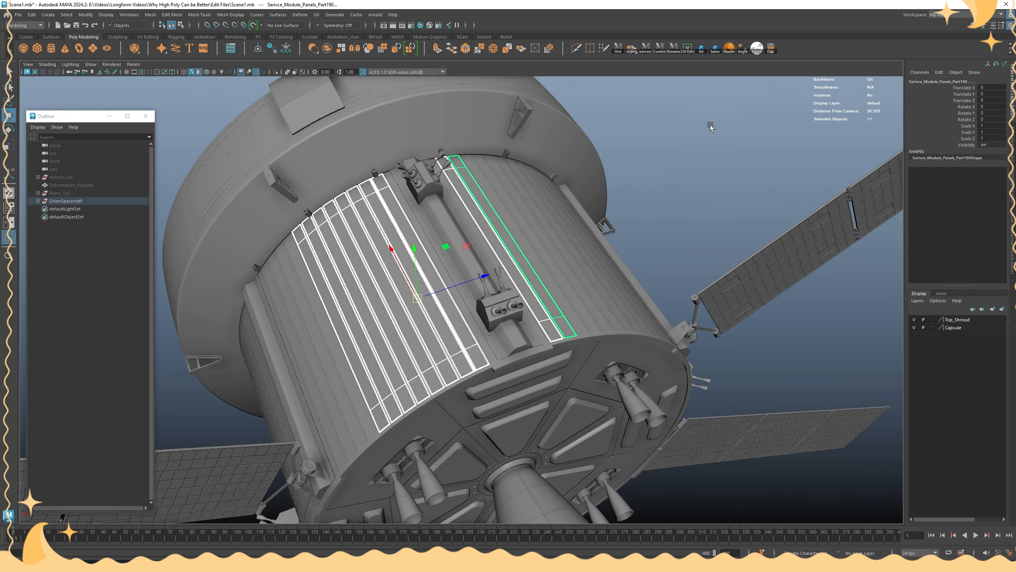
# Hide the Orion spacecraft group, show Plane_Grp and frame the plane
pyautogui.click(702, 128)
pyautogui.click(82, 202)
pyautogui.press('h')
pyautogui.click(67, 194)
pyautogui.press('h')
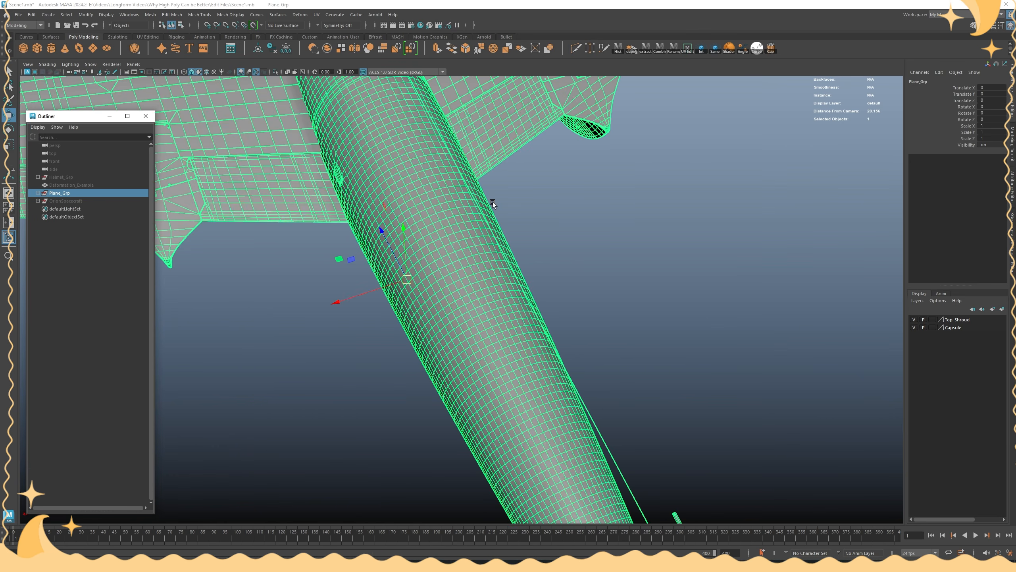
pyautogui.press('f')
pyautogui.click(627, 231)
# Select the plane's fuselage and isolate it in the viewport
pyautogui.keyDown('alt'); pyautogui.moveTo(627, 230); pyautogui.dragTo(647, 297); pyautogui.keyUp('alt')
pyautogui.scroll(5, 457, 292)
pyautogui.keyDown('alt'); pyautogui.moveTo(458, 292); pyautogui.dragTo(536, 284); pyautogui.keyUp('alt')
pyautogui.scroll(4, 579, 297)
pyautogui.scroll(4, 478, 206)
pyautogui.click(478, 207)
pyautogui.keyDown('alt'); pyautogui.moveTo(478, 206); pyautogui.dragTo(558, 314); pyautogui.keyUp('alt')
pyautogui.hotkey('ctrl', '1')
# Inspect the isolated fuselage's cockpit and panel cut-outs, and bring back the rest of the plane
pyautogui.click(521, 196)
pyautogui.scroll(-4, 521, 195)
pyautogui.scroll(5, 558, 314)
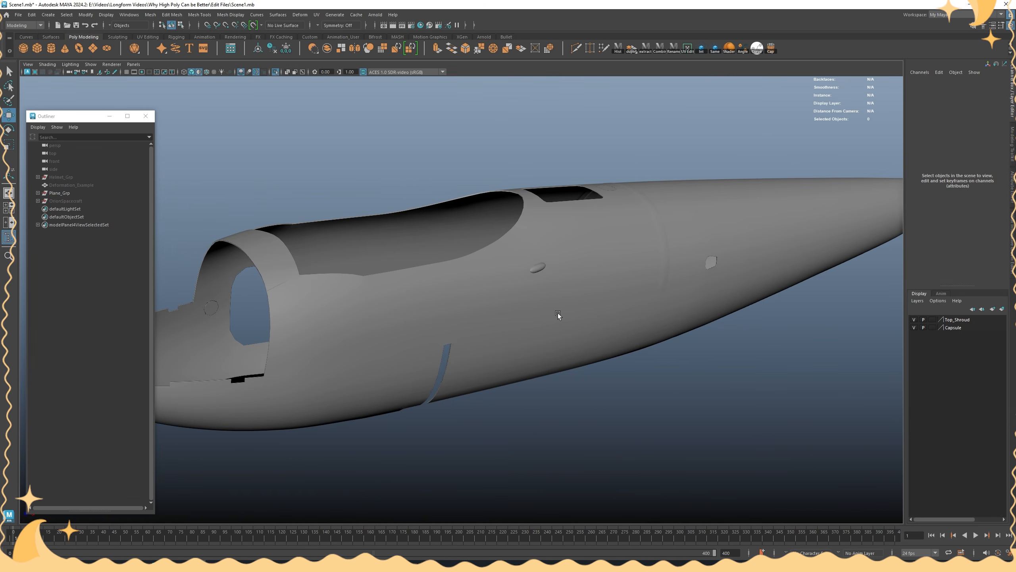
pyautogui.click(557, 313)
pyautogui.click(549, 141)
pyautogui.scroll(-3, 549, 139)
pyautogui.keyDown('alt'); pyautogui.moveTo(550, 139); pyautogui.dragTo(504, 159); pyautogui.keyUp('alt')
pyautogui.hotkey('ctrl', '1')
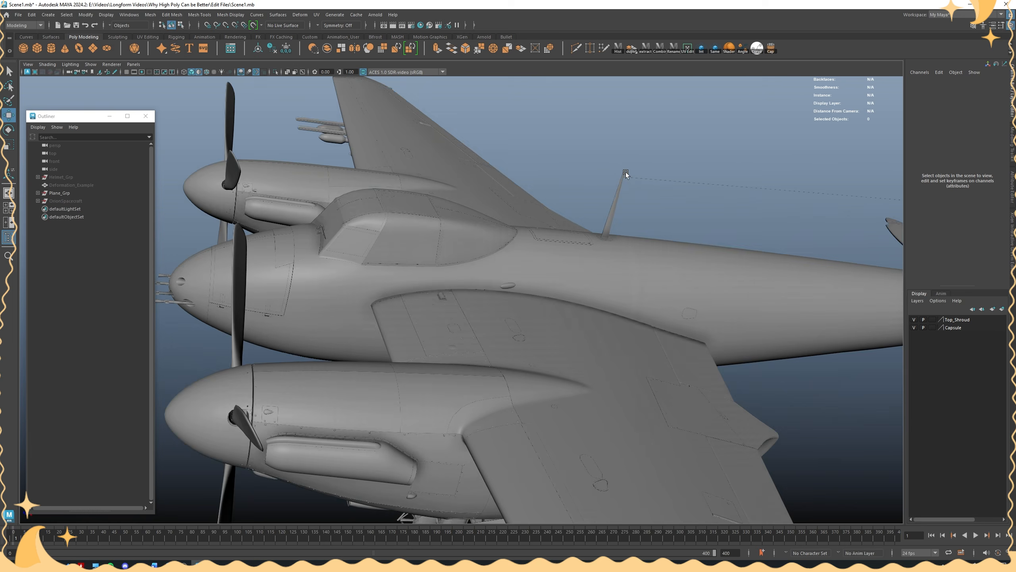
# Create a polygon cylinder at the rear fuselage, then enlarge and rotate it to lie along the fuselage
pyautogui.keyDown('alt'); pyautogui.moveTo(625, 172); pyautogui.dragTo(636, 151); pyautogui.keyUp('alt')
pyautogui.keyDown('shift'); pyautogui.moveTo(636, 150); pyautogui.dragTo(593, 153, button='right'); pyautogui.keyUp('shift')
pyautogui.keyDown('alt'); pyautogui.moveTo(594, 153); pyautogui.dragTo(495, 361); pyautogui.keyUp('alt')
pyautogui.moveTo(470, 341); pyautogui.dragTo(494, 239, button='middle')
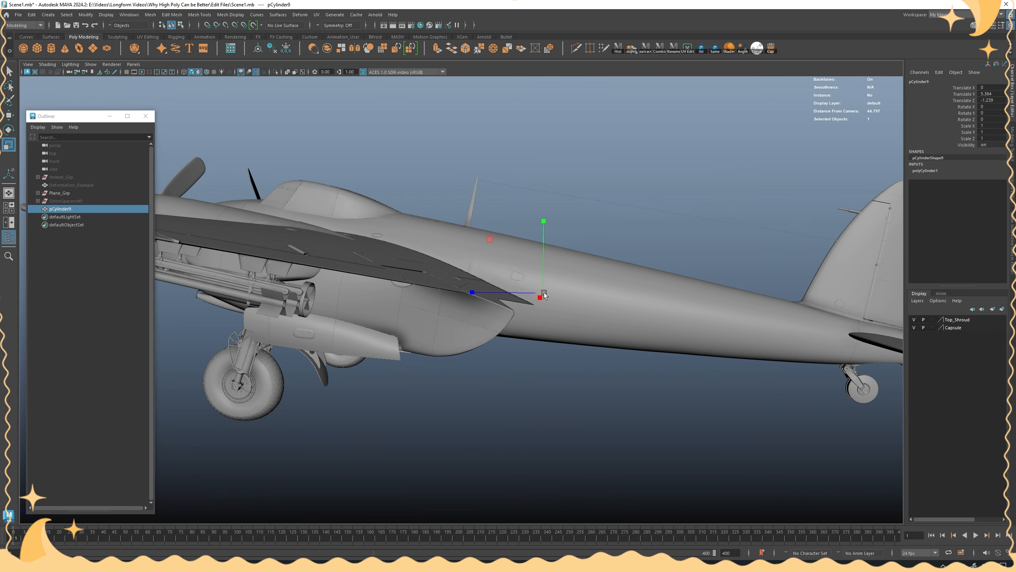
pyautogui.moveTo(544, 293); pyautogui.dragTo(483, 211)
pyautogui.press('e')
pyautogui.keyDown('alt'); pyautogui.moveTo(593, 224); pyautogui.dragTo(567, 306); pyautogui.keyUp('alt')
pyautogui.press('r')
# Scale the vertices at the cylinder's tail-side end to fit the fuselage's cross-section
pyautogui.moveTo(696, 241); pyautogui.dragTo(675, 239, button='right')
pyautogui.keyDown('alt'); pyautogui.moveTo(675, 240); pyautogui.dragTo(559, 416); pyautogui.keyUp('alt')
pyautogui.moveTo(569, 487); pyautogui.dragTo(382, 426)
pyautogui.keyDown('alt'); pyautogui.moveTo(456, 440); pyautogui.dragTo(552, 405); pyautogui.keyUp('alt')
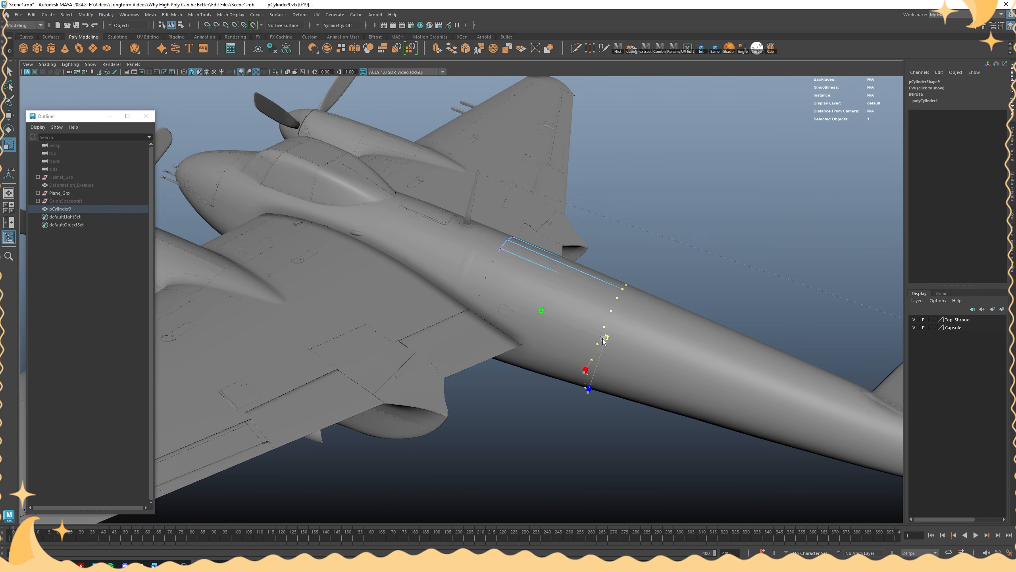
pyautogui.keyDown('alt'); pyautogui.moveTo(603, 340); pyautogui.dragTo(537, 354); pyautogui.keyUp('alt')
# Scale the vertices at the cylinder's cockpit-side end to the fuselage's cross-section and move them forward to the rear of the canopy
pyautogui.press('4')
pyautogui.moveTo(387, 155); pyautogui.dragTo(545, 413)
pyautogui.press('5')
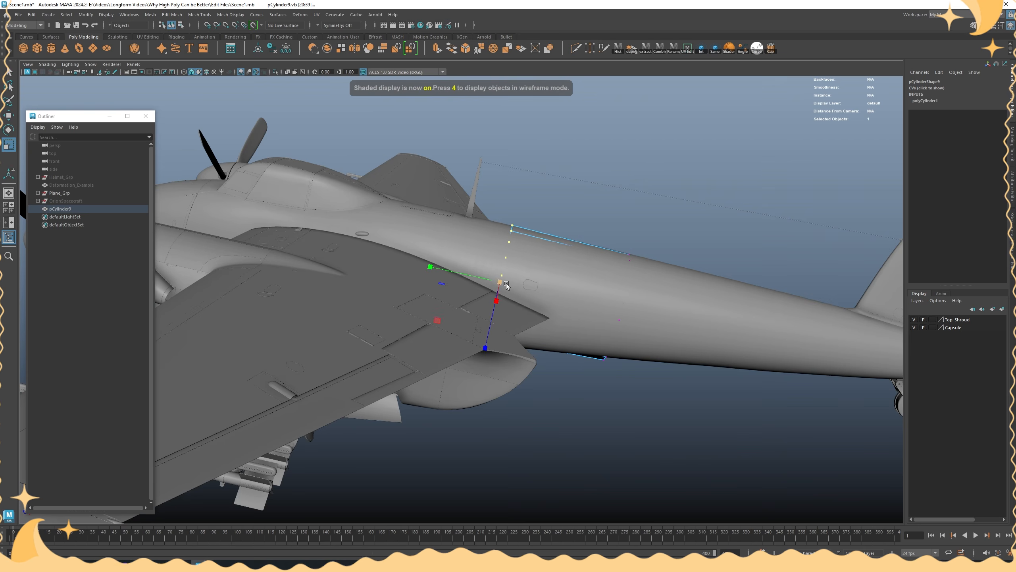
pyautogui.keyDown('alt'); pyautogui.moveTo(501, 284); pyautogui.dragTo(534, 294); pyautogui.keyUp('alt')
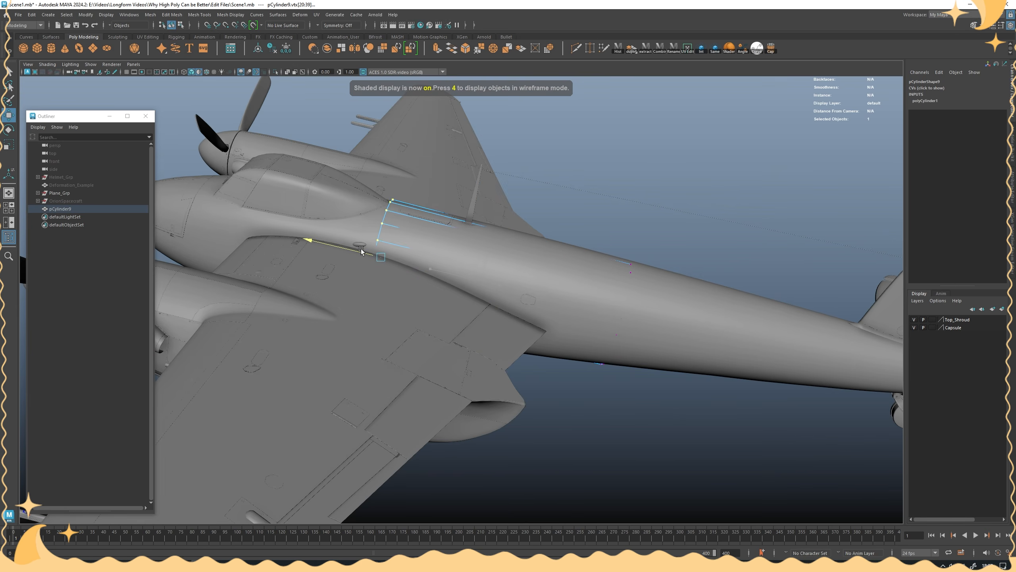
# Insert an edge loop around the middle of the cylinder and scale it to match the fuselage's curvature
pyautogui.keyDown('shift'); pyautogui.moveTo(550, 242); pyautogui.dragTo(505, 242, button='right'); pyautogui.keyUp('shift')
pyautogui.keyDown('ctrl'); pyautogui.click(507, 241); pyautogui.keyUp('ctrl')
pyautogui.press('w')
pyautogui.keyDown('alt'); pyautogui.moveTo(857, 226); pyautogui.dragTo(808, 247); pyautogui.keyUp('alt')
pyautogui.moveTo(808, 246); pyautogui.dragTo(737, 228, button='right')
pyautogui.keyDown('alt'); pyautogui.moveTo(738, 228); pyautogui.dragTo(345, 285); pyautogui.keyUp('alt')
pyautogui.press('r')
pyautogui.keyDown('alt'); pyautogui.moveTo(478, 309); pyautogui.dragTo(530, 277); pyautogui.keyUp('alt')
# Isolate the cylinder, delete its end-cap faces, and bring the rest of the plane back into view
pyautogui.moveTo(531, 276); pyautogui.dragTo(571, 257, button='right')
pyautogui.keyDown('alt'); pyautogui.moveTo(571, 256); pyautogui.dragTo(604, 268); pyautogui.keyUp('alt')
pyautogui.hotkey('ctrl', '1')
pyautogui.keyDown('alt'); pyautogui.moveTo(604, 268); pyautogui.dragTo(678, 307, button='right'); pyautogui.keyUp('alt')
pyautogui.keyDown('alt'); pyautogui.moveTo(678, 307); pyautogui.dragTo(612, 233); pyautogui.keyUp('alt')
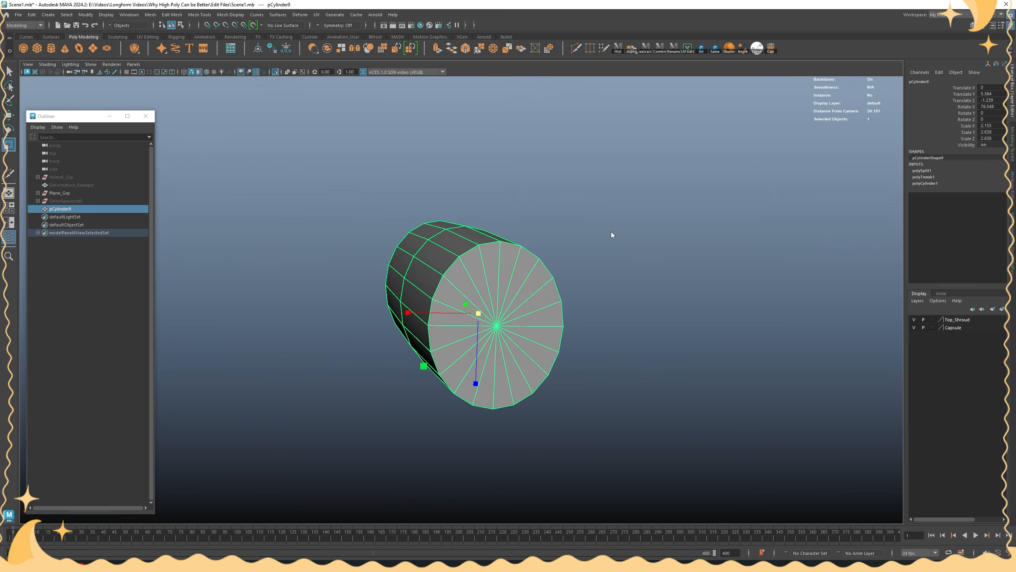
pyautogui.moveTo(612, 233); pyautogui.dragTo(612, 262, button='right')
pyautogui.keyDown('alt'); pyautogui.moveTo(612, 263); pyautogui.dragTo(576, 276); pyautogui.keyUp('alt')
pyautogui.press('4')
pyautogui.moveTo(436, 308)
pyautogui.keyDown('alt'); pyautogui.mouseDown()
pyautogui.moveTo(460, 313)
pyautogui.moveTo(443, 275)
pyautogui.moveTo(567, 222)
pyautogui.mouseUp(); pyautogui.keyUp('alt')
pyautogui.press('Delete')
pyautogui.press('5')
pyautogui.moveTo(584, 220); pyautogui.dragTo(520, 260, button='right')
pyautogui.hotkey('ctrl', '1')
# Extend the cylinder's rear end vertices to the front of the tail fin and scale and shift them to the fuselage's cross-section
pyautogui.keyDown('alt'); pyautogui.moveTo(682, 228); pyautogui.dragTo(614, 223, button='right'); pyautogui.keyUp('alt')
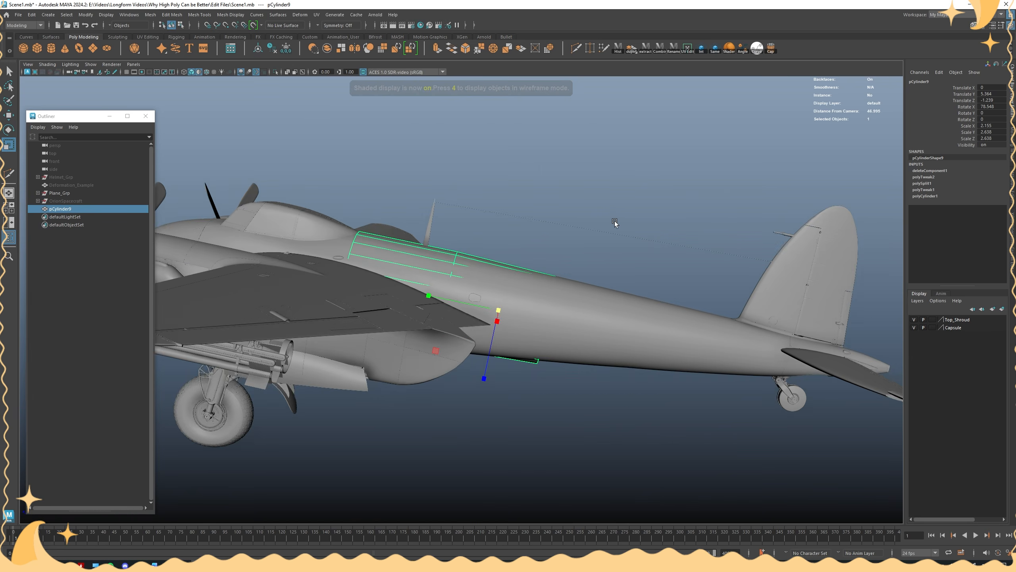
pyautogui.keyDown('alt'); pyautogui.moveTo(614, 223); pyautogui.dragTo(549, 212, button='middle'); pyautogui.keyUp('alt')
pyautogui.keyDown('alt'); pyautogui.moveTo(550, 212); pyautogui.dragTo(644, 240, button='right'); pyautogui.keyUp('alt')
pyautogui.rightClick(643, 241)
pyautogui.moveTo(584, 430); pyautogui.dragTo(439, 193)
pyautogui.press('w')
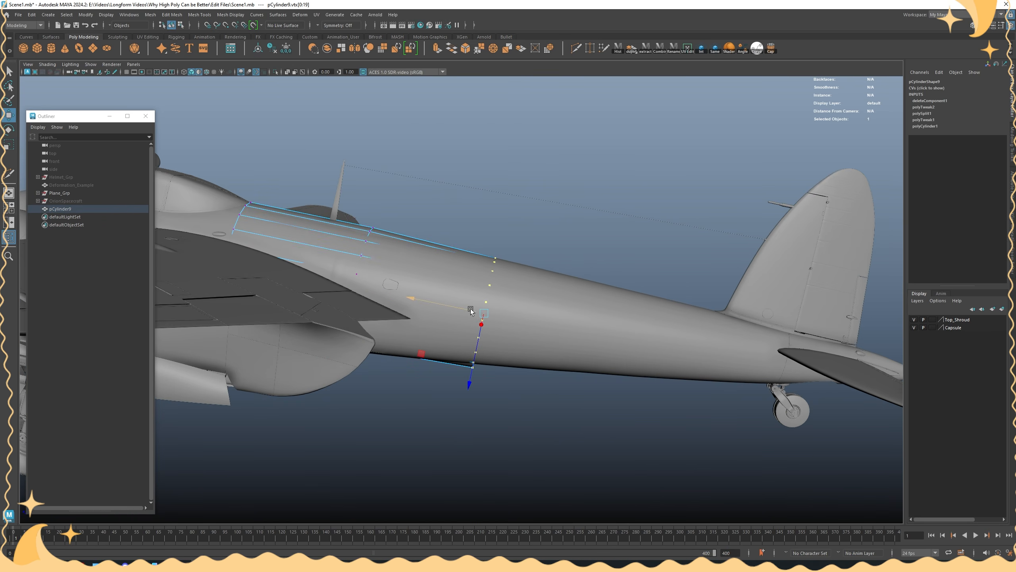
pyautogui.moveTo(469, 308); pyautogui.dragTo(708, 362)
pyautogui.press('r')
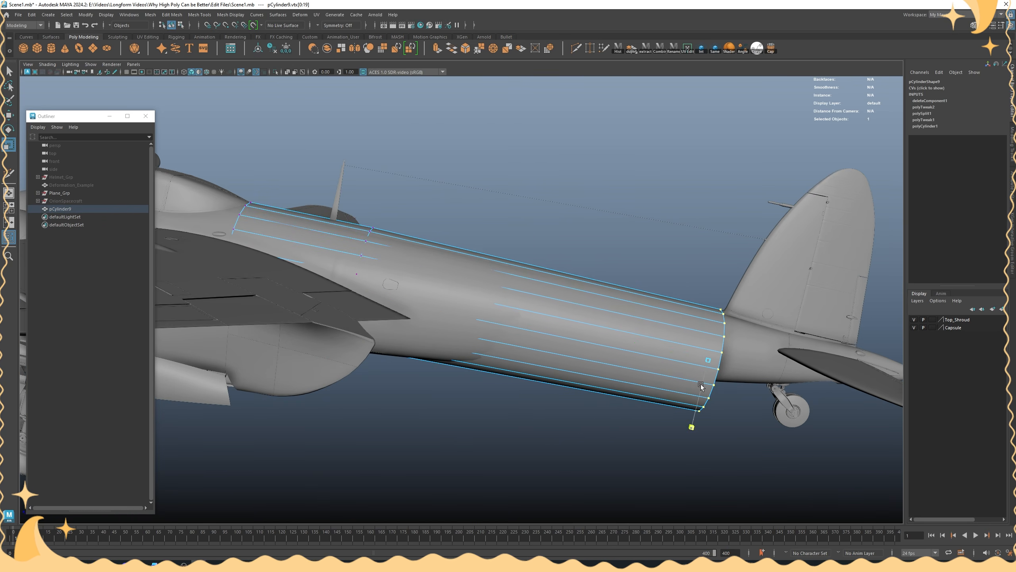
pyautogui.moveTo(701, 385); pyautogui.dragTo(707, 363, button='middle')
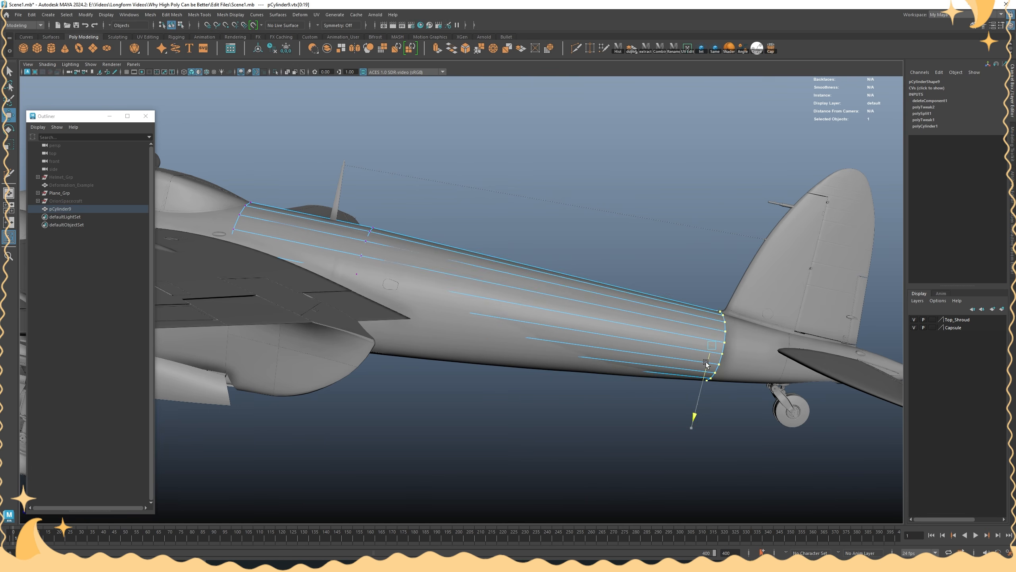
pyautogui.keyDown('alt'); pyautogui.moveTo(706, 362); pyautogui.dragTo(543, 452); pyautogui.keyUp('alt')
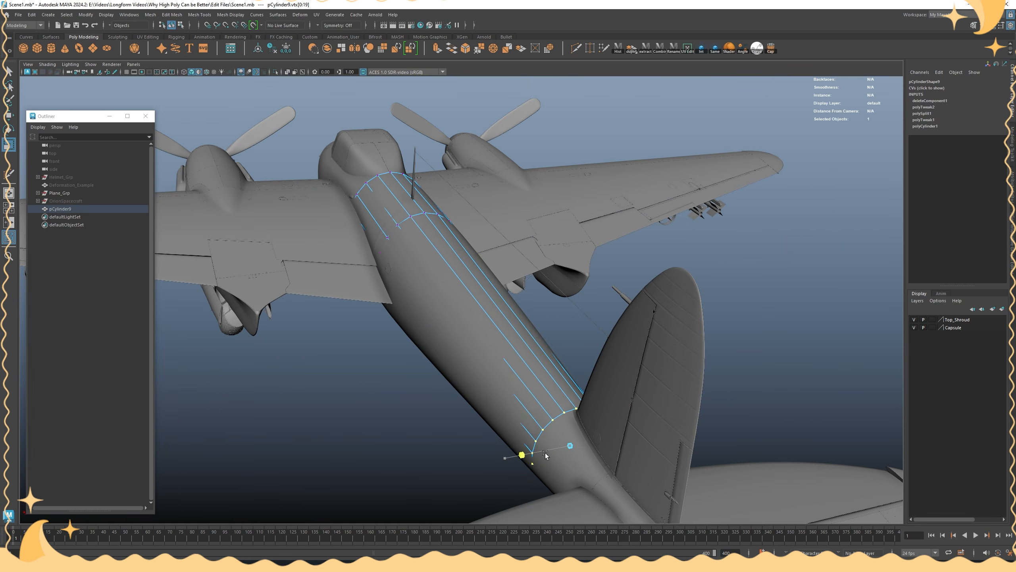
# Insert an edge loop midway along the cylinder's rear section and scale it to follow the fuselage surface
pyautogui.keyDown('alt'); pyautogui.moveTo(432, 394); pyautogui.dragTo(558, 344); pyautogui.keyUp('alt')
pyautogui.keyDown('shift'); pyautogui.moveTo(558, 292); pyautogui.dragTo(462, 293, button='right'); pyautogui.keyUp('shift')
pyautogui.keyDown('ctrl'); pyautogui.click(538, 284); pyautogui.keyUp('ctrl')
pyautogui.press('w')
pyautogui.click(572, 232)
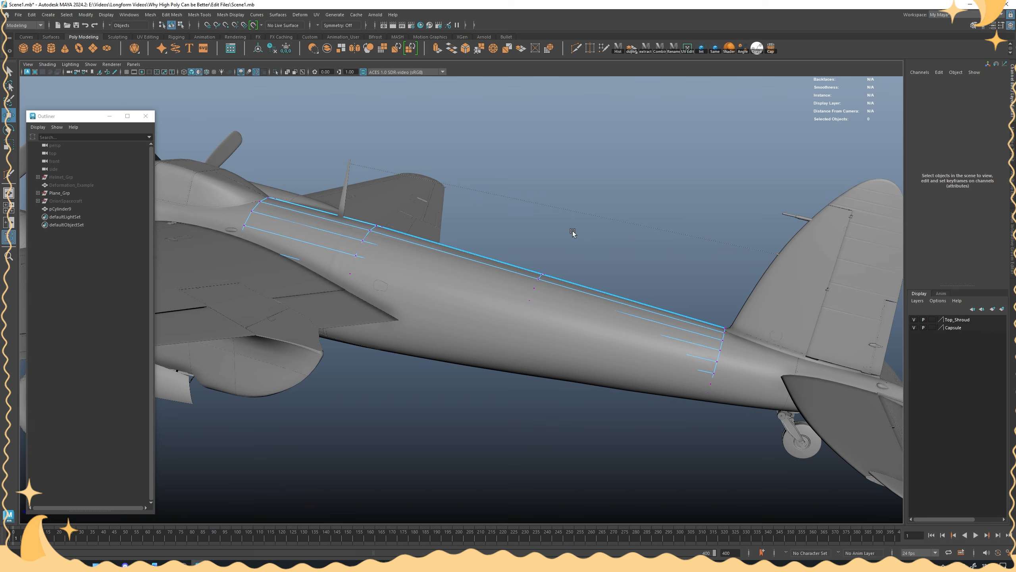
pyautogui.doubleClick(542, 275)
pyautogui.keyDown('alt'); pyautogui.moveTo(542, 276); pyautogui.dragTo(470, 361); pyautogui.keyUp('alt')
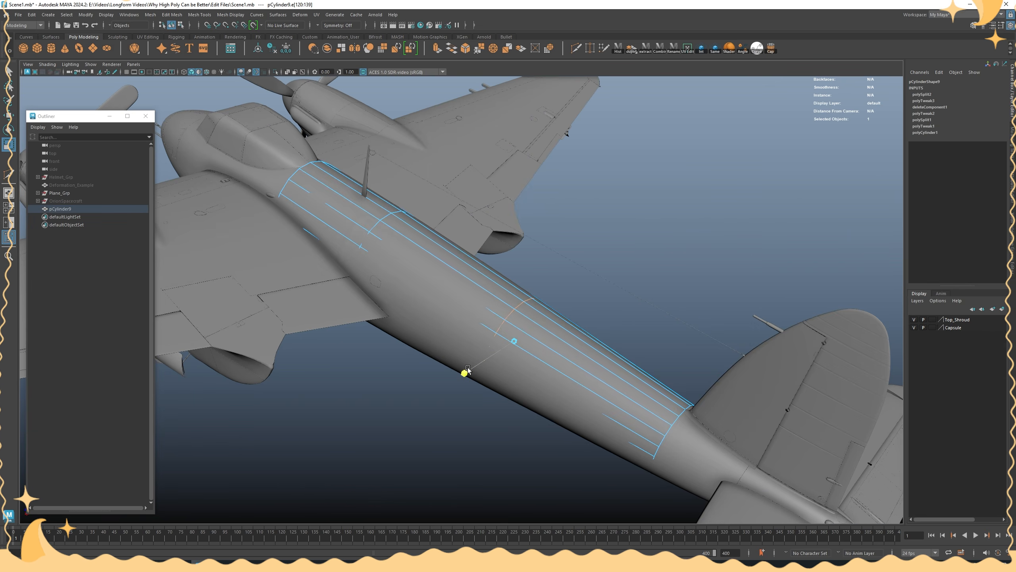
# Isolate the cylinder, smooth its mesh twice, and show the plane again
pyautogui.press('F8')
pyautogui.hotkey('ctrl', '1')
pyautogui.press('f')
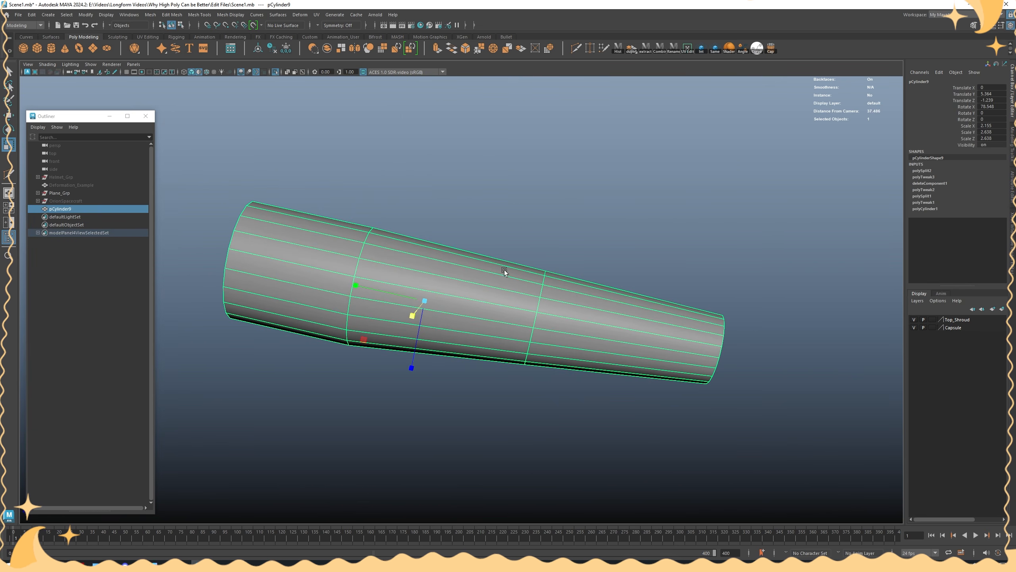
pyautogui.keyDown('shift'); pyautogui.moveTo(535, 230); pyautogui.dragTo(532, 277, button='right'); pyautogui.keyUp('shift')
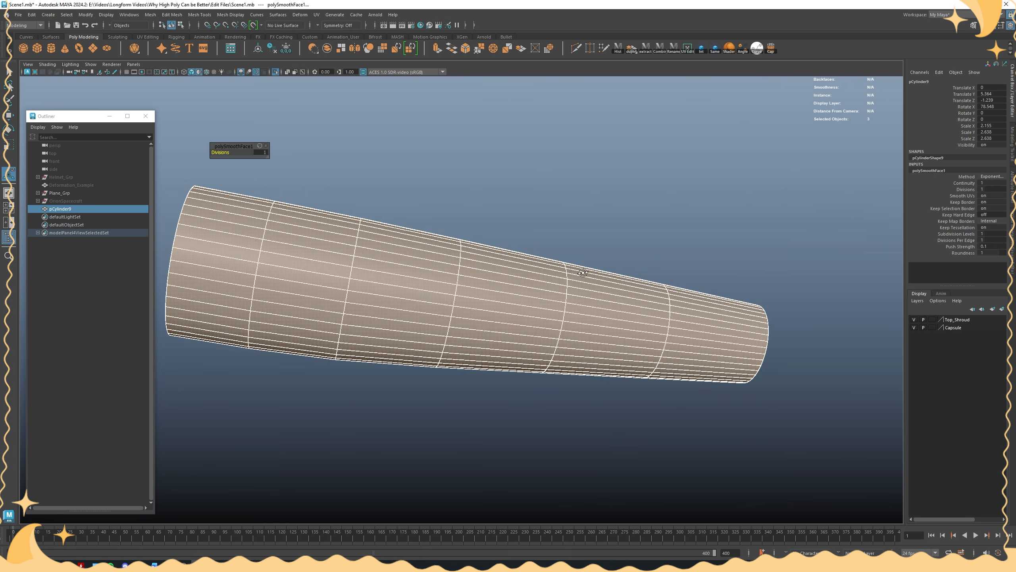
pyautogui.keyDown('alt'); pyautogui.moveTo(583, 273); pyautogui.dragTo(545, 282); pyautogui.keyUp('alt')
pyautogui.press('g')
pyautogui.hotkey('ctrl', '1')
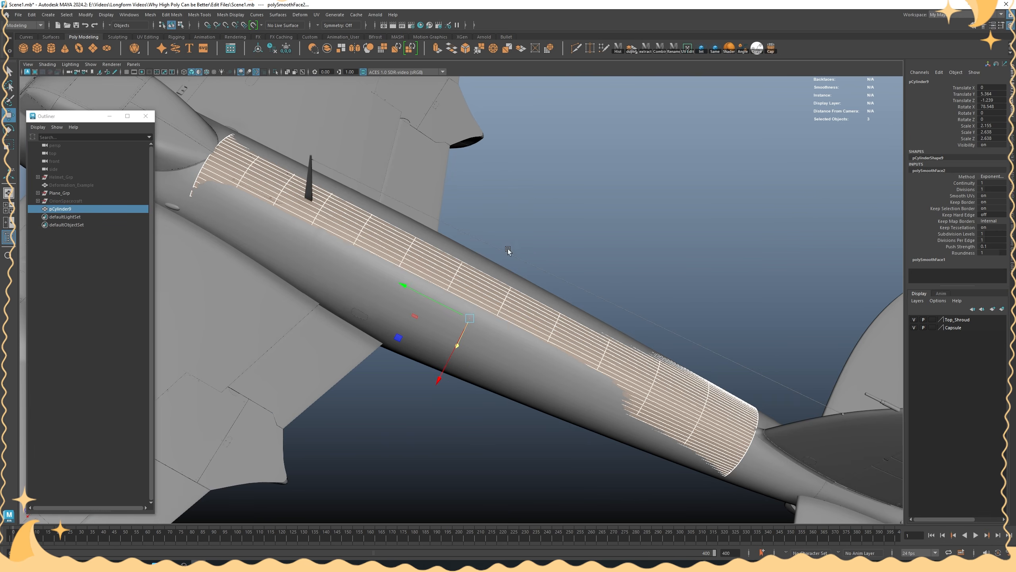
# Hide the cylinder and examine the fuselage's separate panel pieces on its upper side and underside
pyautogui.press('h')
pyautogui.keyDown('alt'); pyautogui.moveTo(508, 250); pyautogui.dragTo(419, 267); pyautogui.keyUp('alt')
pyautogui.keyDown('alt'); pyautogui.moveTo(420, 267); pyautogui.dragTo(532, 254, button='middle'); pyautogui.keyUp('alt')
pyautogui.keyDown('alt'); pyautogui.moveTo(532, 254); pyautogui.dragTo(550, 272, button='right'); pyautogui.keyUp('alt')
pyautogui.keyDown('alt'); pyautogui.moveTo(549, 274); pyautogui.dragTo(342, 262); pyautogui.keyUp('alt')
pyautogui.click(341, 262)
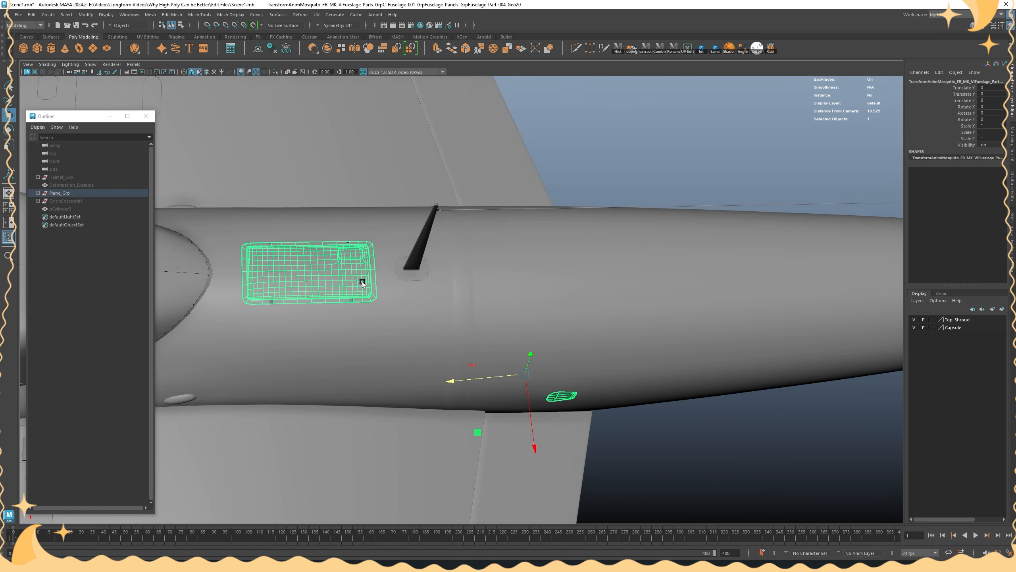
pyautogui.keyDown('alt'); pyautogui.moveTo(548, 340); pyautogui.dragTo(497, 302); pyautogui.keyUp('alt')
pyautogui.press('h')
pyautogui.press('h')
pyautogui.keyDown('alt'); pyautogui.moveTo(512, 344); pyautogui.dragTo(553, 281); pyautogui.keyUp('alt')
pyautogui.click(553, 281)
pyautogui.keyDown('alt'); pyautogui.moveTo(553, 281); pyautogui.dragTo(496, 244, button='right'); pyautogui.keyUp('alt')
pyautogui.click(527, 177)
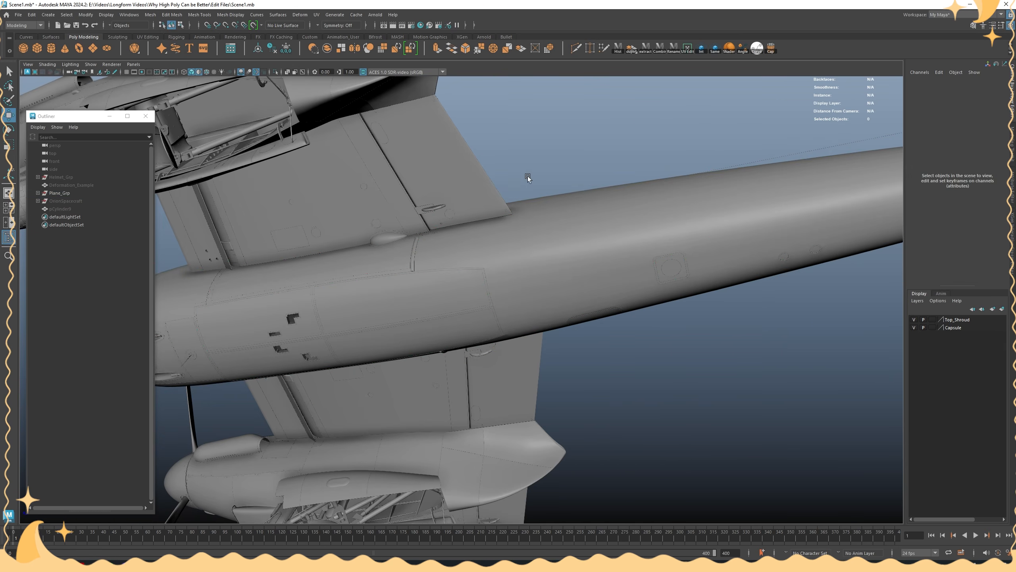
# Undo back to the smoothed fuselage cylinder being visible and selected, and delete it
pyautogui.keyDown('alt'); pyautogui.moveTo(527, 177); pyautogui.dragTo(419, 259); pyautogui.keyUp('alt')
pyautogui.press('f')
pyautogui.hotkey('ctrl', 'z')
pyautogui.press('f')
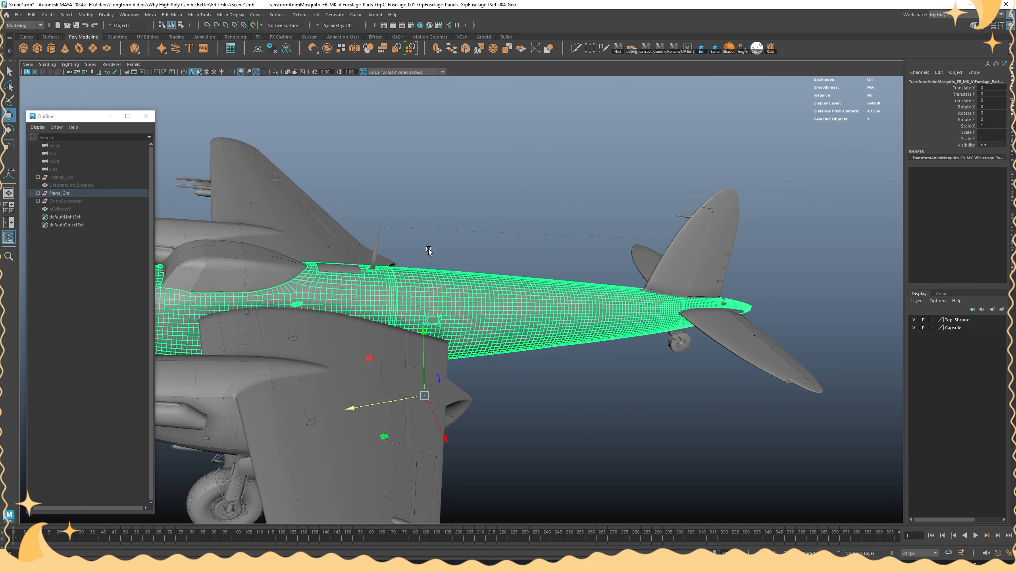
pyautogui.hotkey('ctrl', 'z')
pyautogui.hotkey('ctrl', 'z')
pyautogui.hotkey('ctrl', 'z')
pyautogui.hotkey('ctrl', 'z')
pyautogui.hotkey('ctrl', 'z')
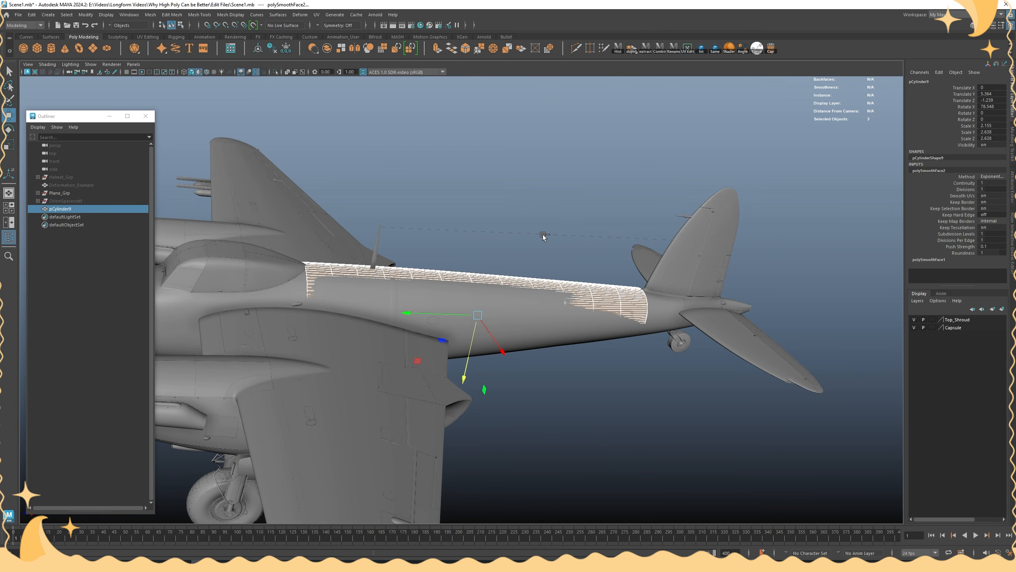
pyautogui.keyDown('alt'); pyautogui.moveTo(542, 236); pyautogui.dragTo(523, 307); pyautogui.keyUp('alt')
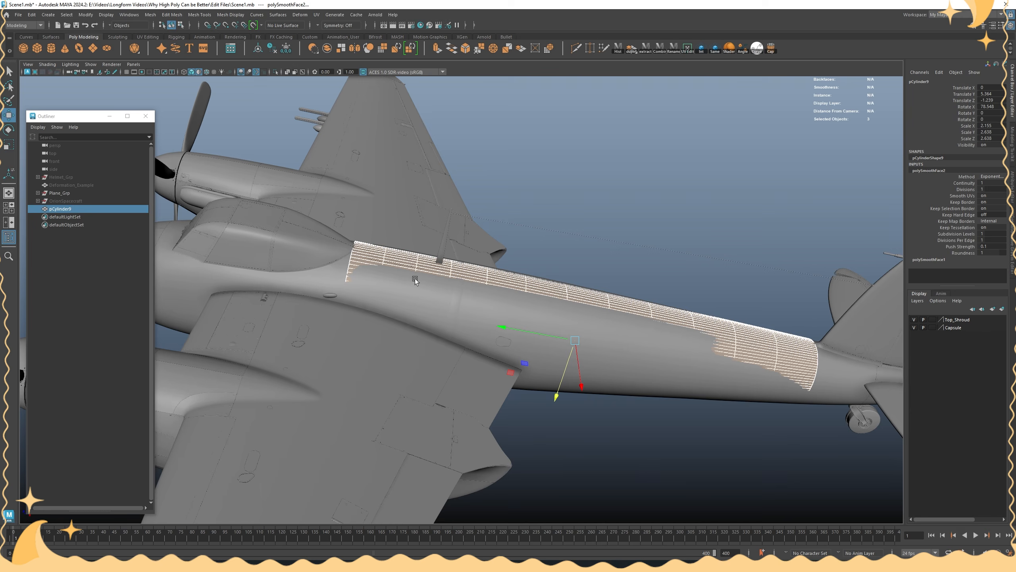
pyautogui.press('Delete')
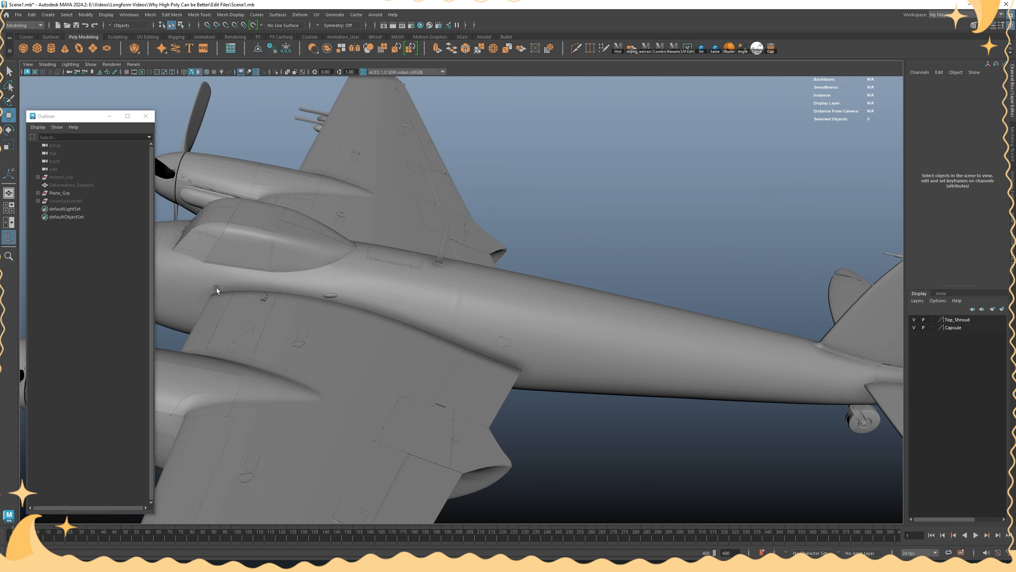
# Hide Plane_Grp and show Helmet_Grp
pyautogui.click(70, 191)
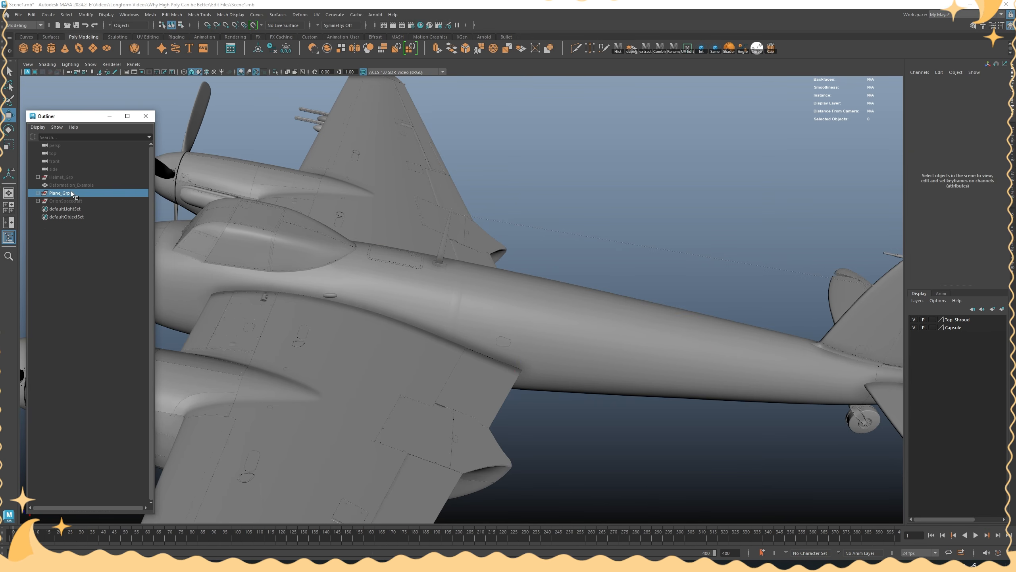
pyautogui.press('h')
pyautogui.click(66, 177)
pyautogui.hotkey('shift', 'h')
pyautogui.keyDown('alt'); pyautogui.moveTo(531, 210); pyautogui.dragTo(570, 284); pyautogui.keyUp('alt')
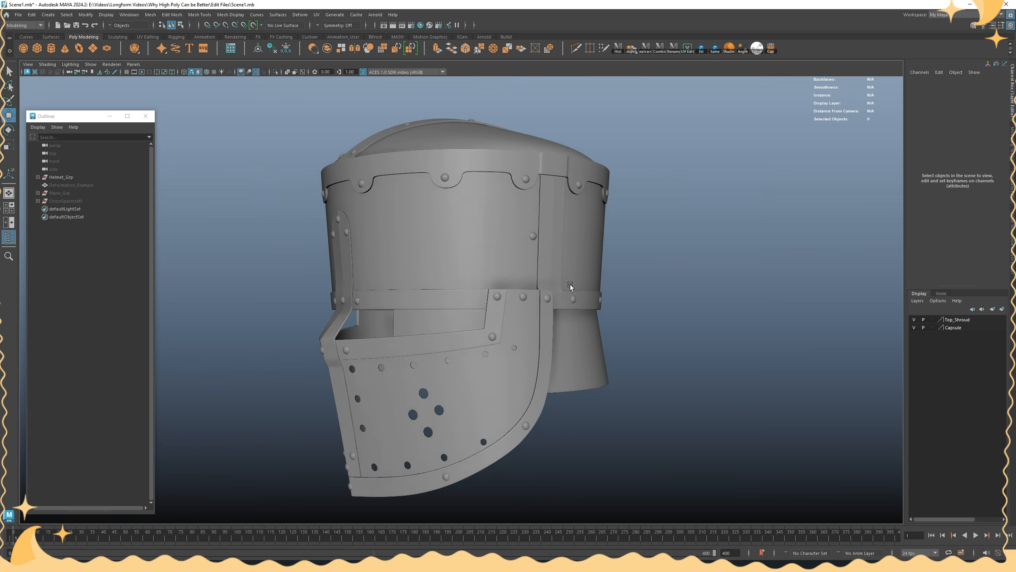
# Examine the helmet's perforated faceplate and its wireframe from several angles
pyautogui.scroll(3, 570, 285)
pyautogui.click(473, 368)
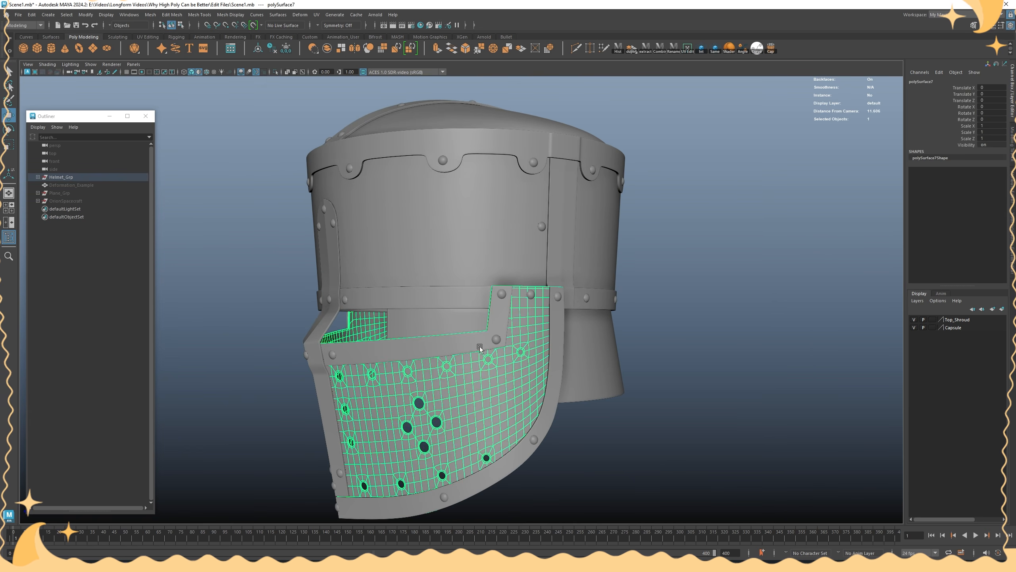
pyautogui.click(452, 270)
pyautogui.keyDown('alt'); pyautogui.moveTo(450, 270); pyautogui.dragTo(475, 279); pyautogui.keyUp('alt')
pyautogui.click(520, 394)
pyautogui.keyDown('alt'); pyautogui.moveTo(520, 395); pyautogui.dragTo(538, 410); pyautogui.keyUp('alt')
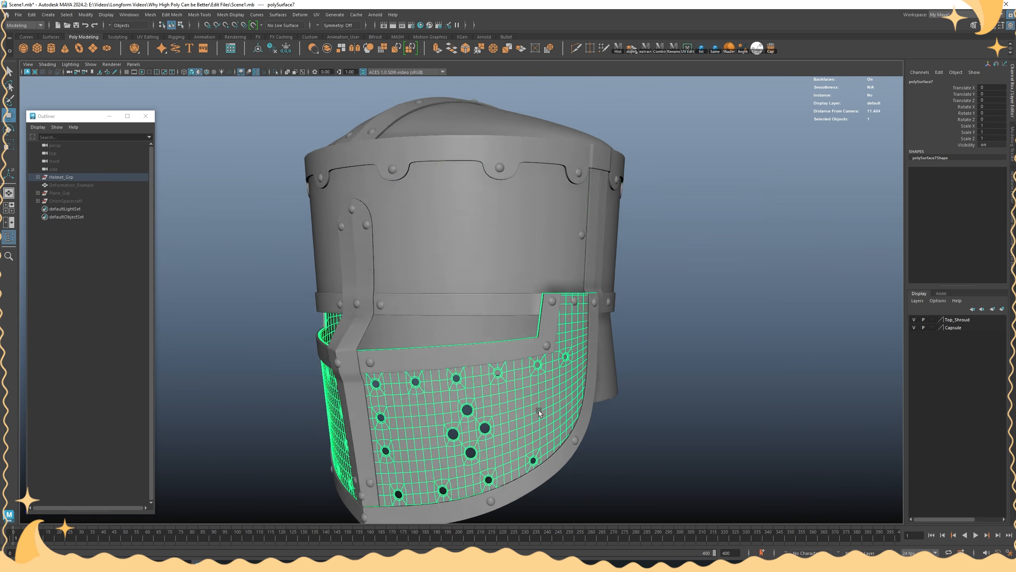
pyautogui.press('f')
pyautogui.keyDown('alt'); pyautogui.moveTo(498, 358); pyautogui.dragTo(530, 326); pyautogui.keyUp('alt')
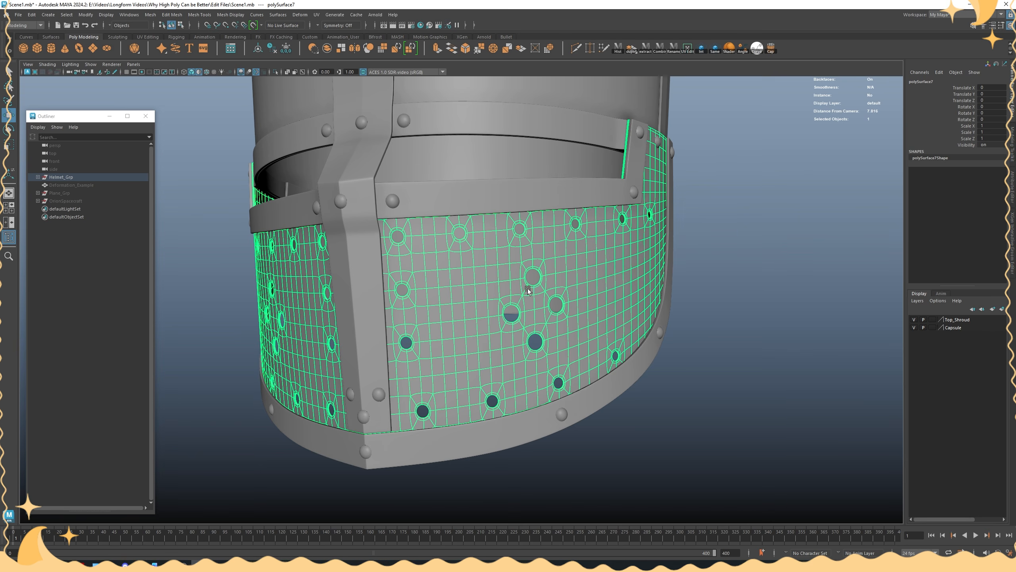
pyautogui.keyDown('alt'); pyautogui.moveTo(571, 287); pyautogui.dragTo(519, 306); pyautogui.keyUp('alt')
pyautogui.keyDown('alt'); pyautogui.moveTo(520, 306); pyautogui.dragTo(567, 345, button='right'); pyautogui.keyUp('alt')
pyautogui.click(732, 370)
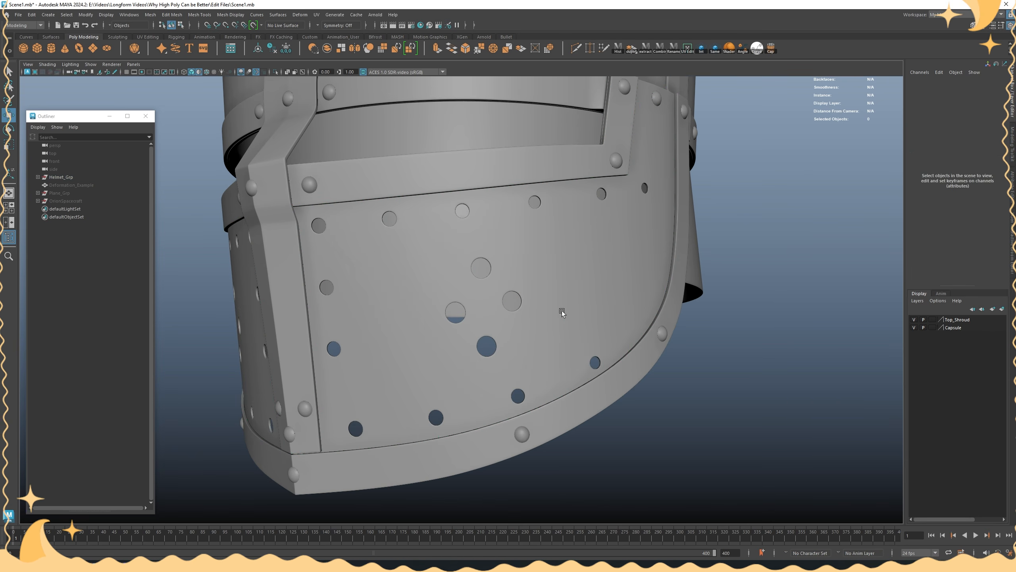
pyautogui.click(506, 279)
pyautogui.keyDown('alt'); pyautogui.moveTo(506, 242); pyautogui.dragTo(511, 250); pyautogui.keyUp('alt')
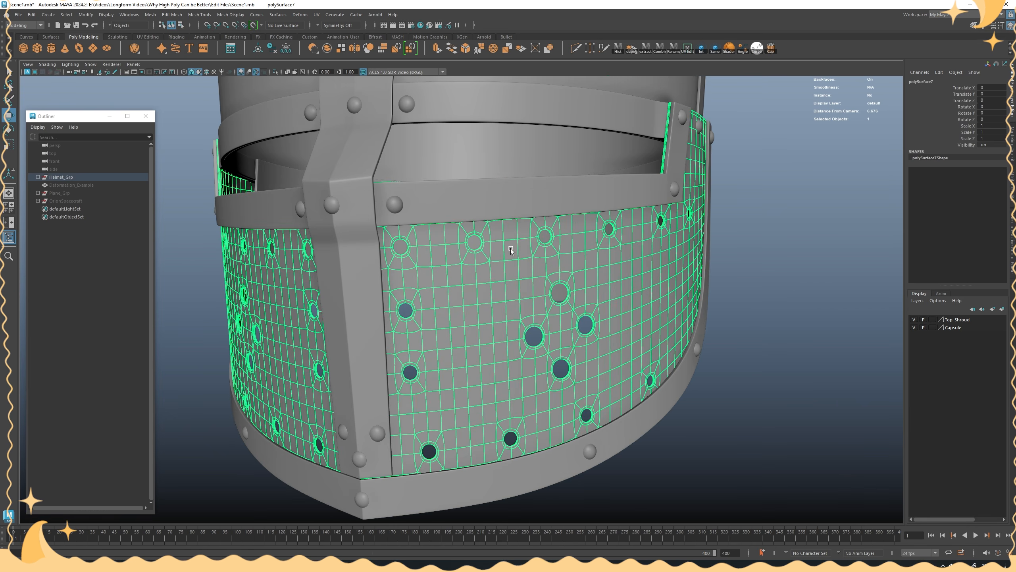
# Compare the wireframe of the band above the eye slot with the topology around the faceplate's holes
pyautogui.keyDown('alt'); pyautogui.moveTo(632, 285); pyautogui.dragTo(560, 244, button='right'); pyautogui.keyUp('alt')
pyautogui.keyDown('alt'); pyautogui.moveTo(560, 245); pyautogui.dragTo(554, 288); pyautogui.keyUp('alt')
pyautogui.click(491, 223)
pyautogui.keyDown('alt'); pyautogui.moveTo(554, 288); pyautogui.dragTo(635, 289, button='right'); pyautogui.keyUp('alt')
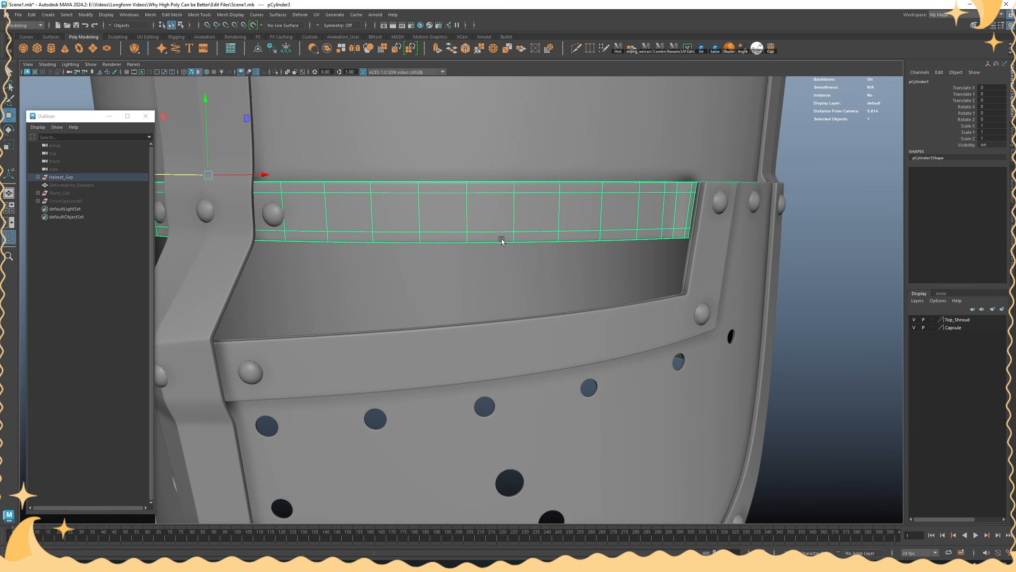
pyautogui.click(841, 221)
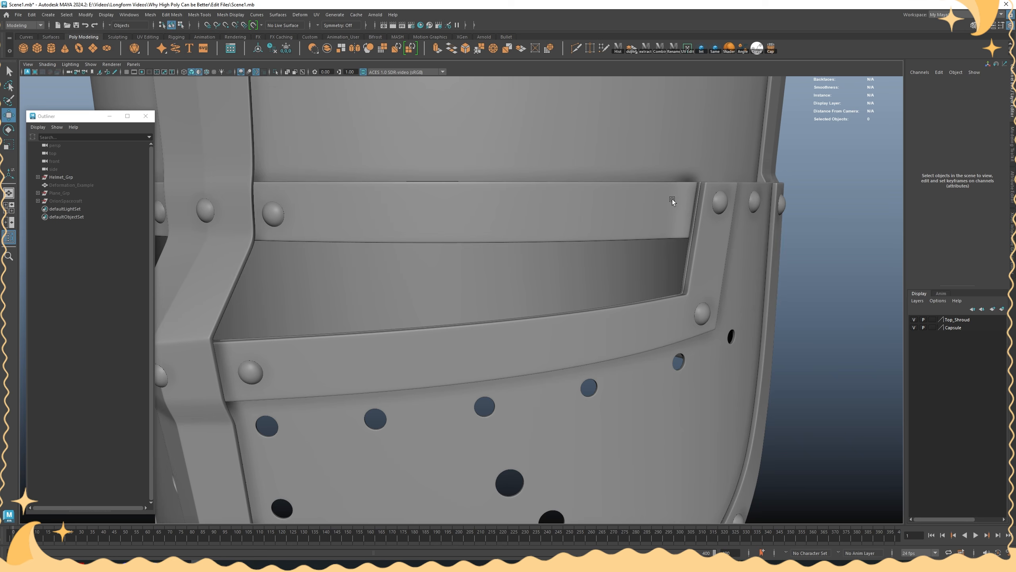
pyautogui.keyDown('alt'); pyautogui.moveTo(672, 198); pyautogui.dragTo(567, 247, button='right'); pyautogui.keyUp('alt')
pyautogui.keyDown('alt'); pyautogui.moveTo(567, 247); pyautogui.dragTo(490, 360); pyautogui.keyUp('alt')
pyautogui.click(488, 358)
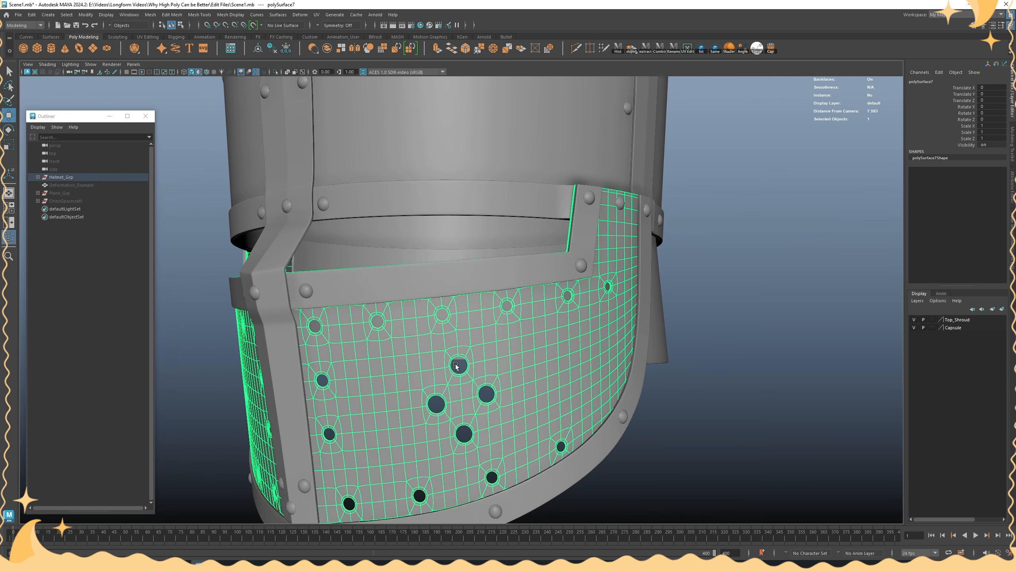
pyautogui.keyDown('alt'); pyautogui.moveTo(484, 390); pyautogui.dragTo(562, 417, button='right'); pyautogui.keyUp('alt')
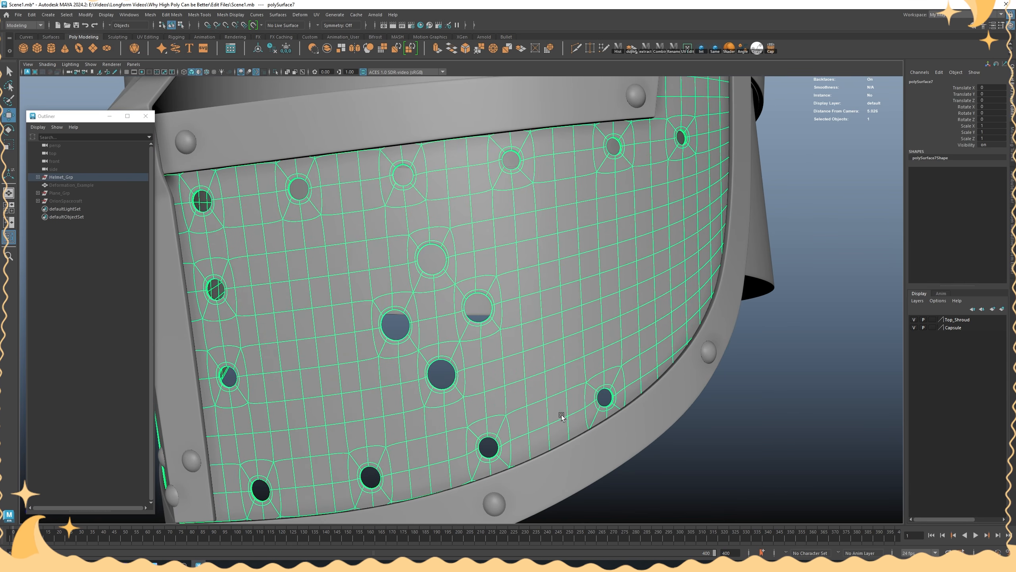
pyautogui.keyDown('alt'); pyautogui.moveTo(440, 310); pyautogui.dragTo(423, 211); pyautogui.keyUp('alt')
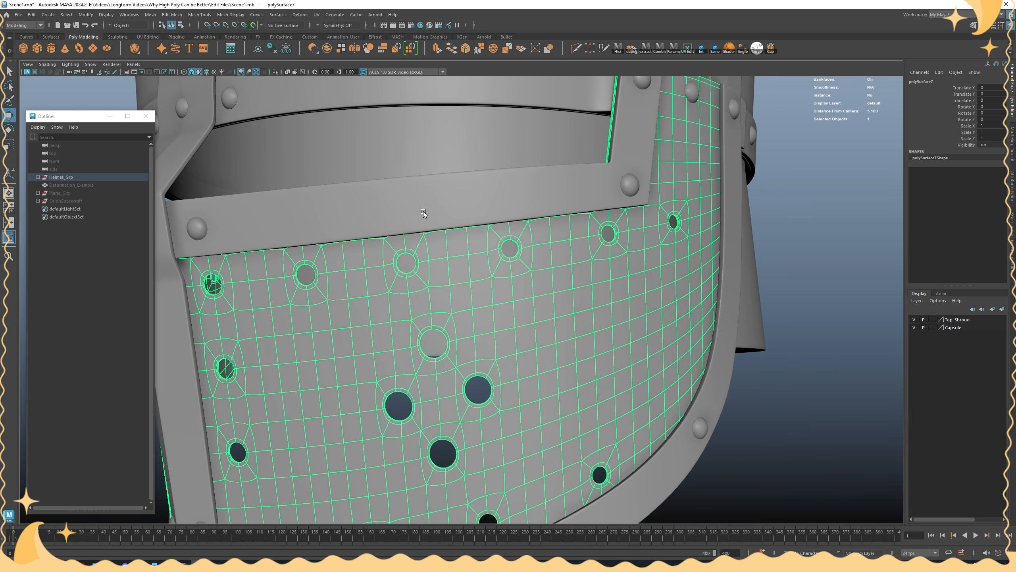
# Examine the trim below the eye slot, the helmet's upper shell and the scalloped rim band
pyautogui.click(458, 218)
pyautogui.keyDown('alt'); pyautogui.moveTo(691, 228); pyautogui.dragTo(568, 277, button='right'); pyautogui.keyUp('alt')
pyautogui.click(560, 283)
pyautogui.click(781, 241)
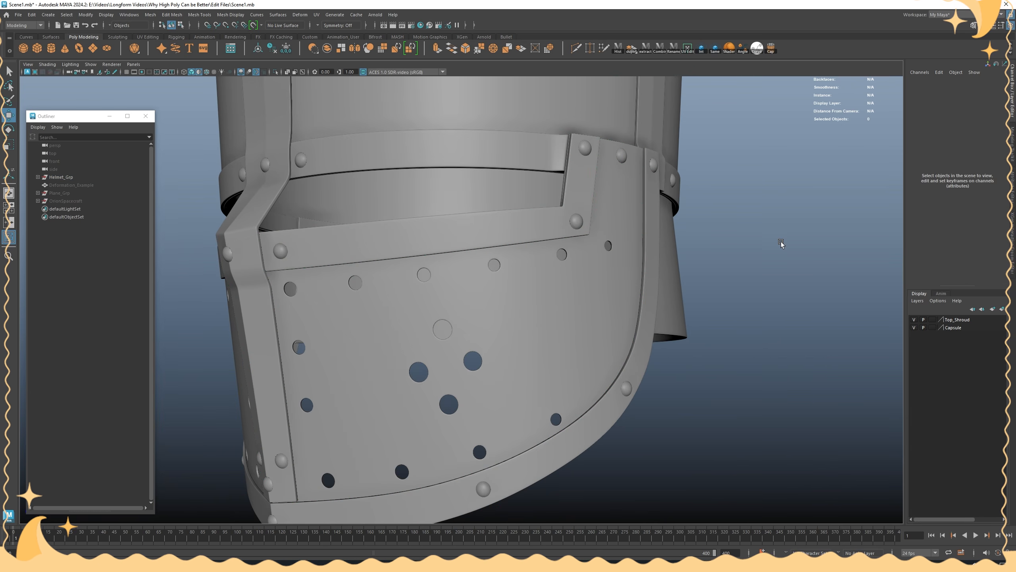
pyautogui.keyDown('alt'); pyautogui.moveTo(465, 326); pyautogui.dragTo(582, 315); pyautogui.keyUp('alt')
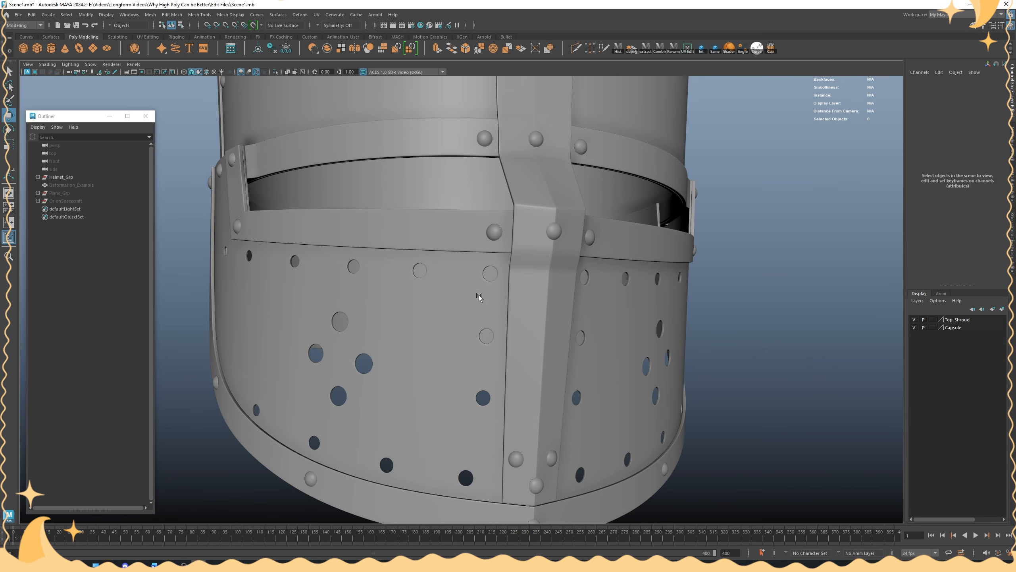
pyautogui.keyDown('alt'); pyautogui.moveTo(479, 296); pyautogui.dragTo(521, 340); pyautogui.keyUp('alt')
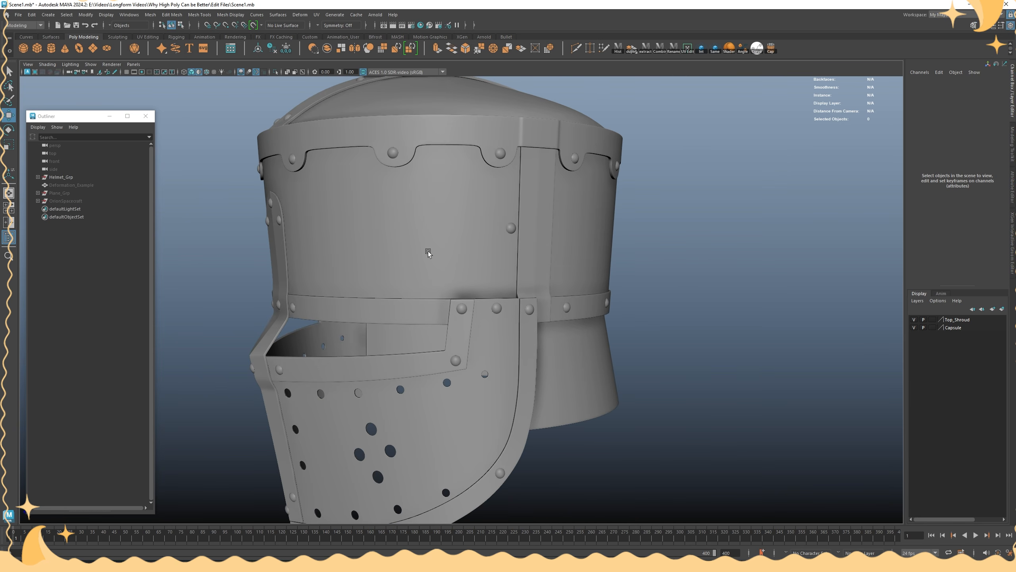
pyautogui.keyDown('alt'); pyautogui.moveTo(428, 253); pyautogui.dragTo(441, 265); pyautogui.keyUp('alt')
pyautogui.click(441, 268)
pyautogui.keyDown('alt'); pyautogui.moveTo(534, 225); pyautogui.dragTo(443, 246); pyautogui.keyUp('alt')
pyautogui.click(418, 217)
pyautogui.keyDown('alt'); pyautogui.moveTo(379, 161); pyautogui.dragTo(404, 139); pyautogui.keyUp('alt')
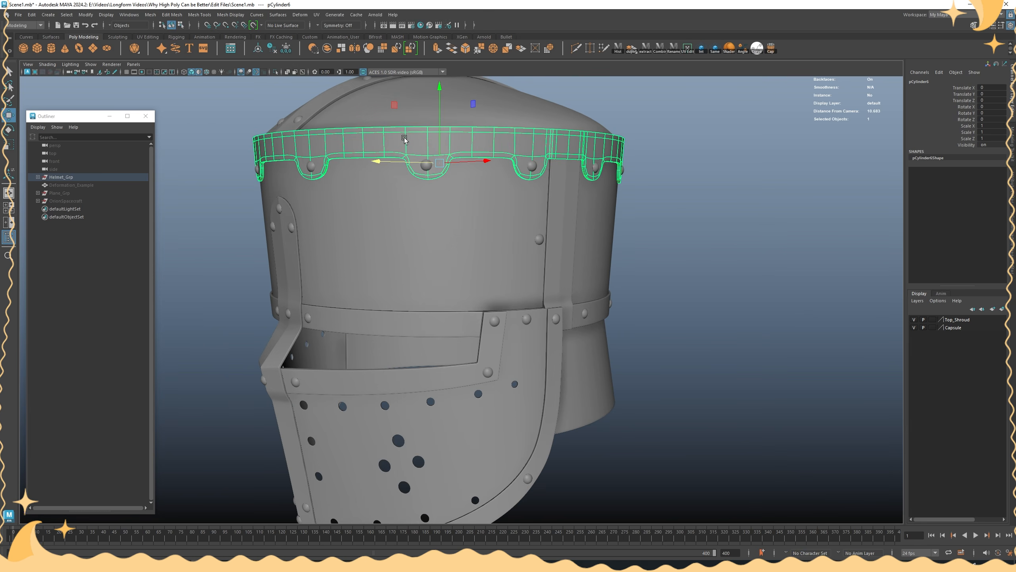
# Compare the wireframes of the perforated faceplate and the helmet's cylindrical upper shell from the side
pyautogui.click(672, 131)
pyautogui.click(388, 143)
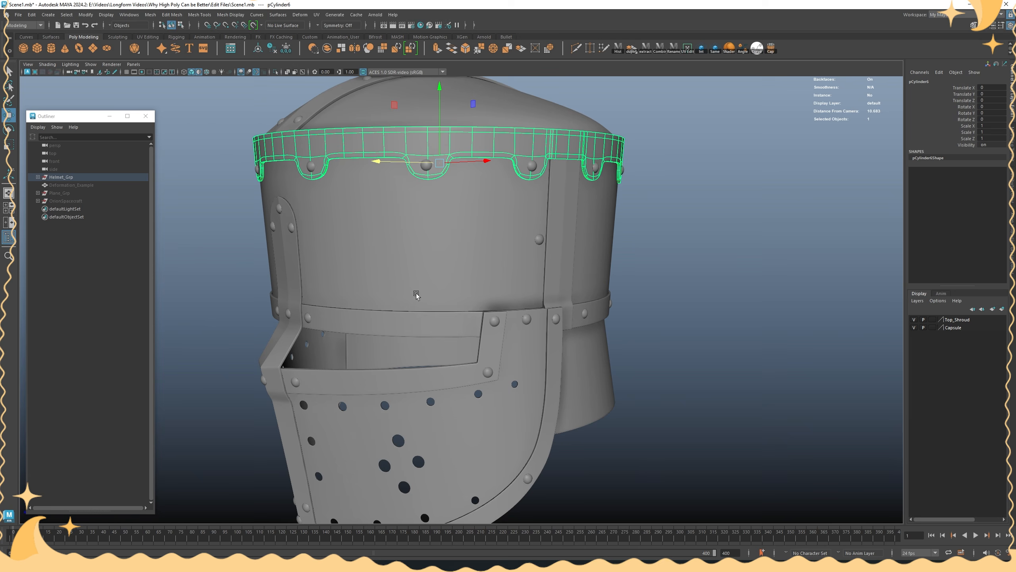
pyautogui.keyDown('alt'); pyautogui.moveTo(403, 248); pyautogui.dragTo(418, 258); pyautogui.keyUp('alt')
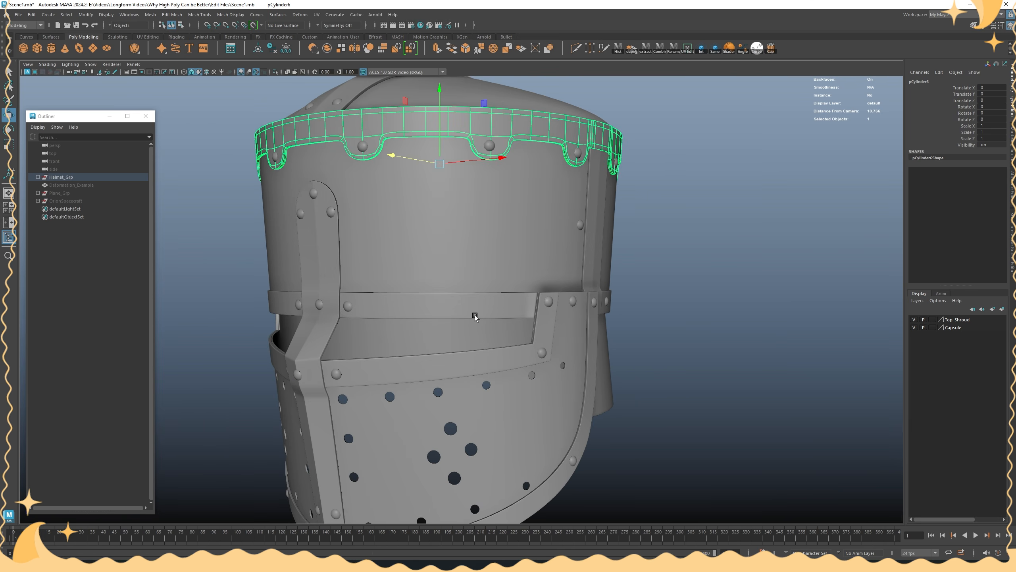
pyautogui.click(745, 258)
pyautogui.keyDown('alt'); pyautogui.moveTo(554, 333); pyautogui.dragTo(370, 377); pyautogui.keyUp('alt')
pyautogui.scroll(-2, 580, 339)
pyautogui.click(441, 406)
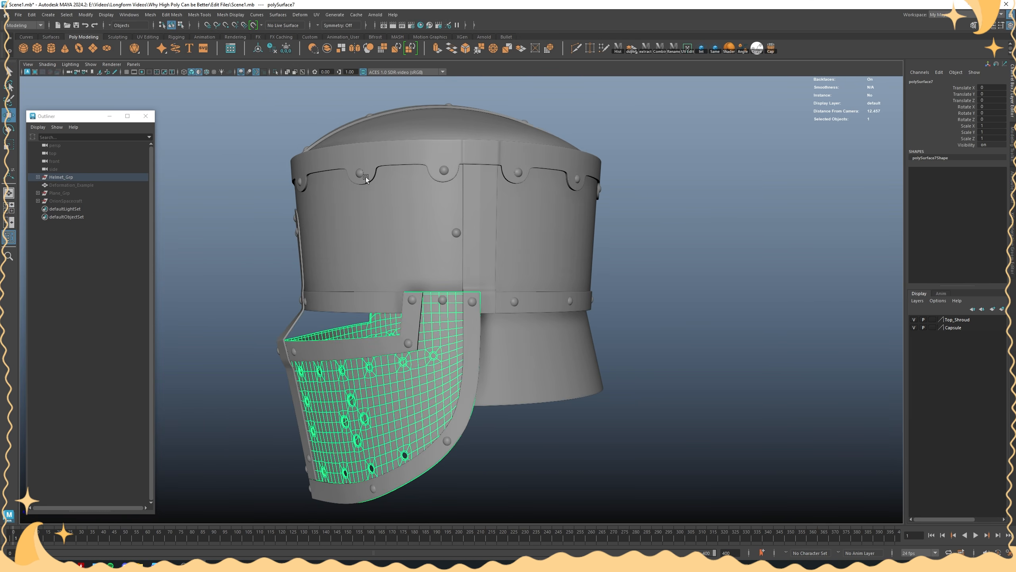
pyautogui.click(382, 211)
pyautogui.hotkey('ctrl', '1')
pyautogui.hotkey('ctrl', '1')
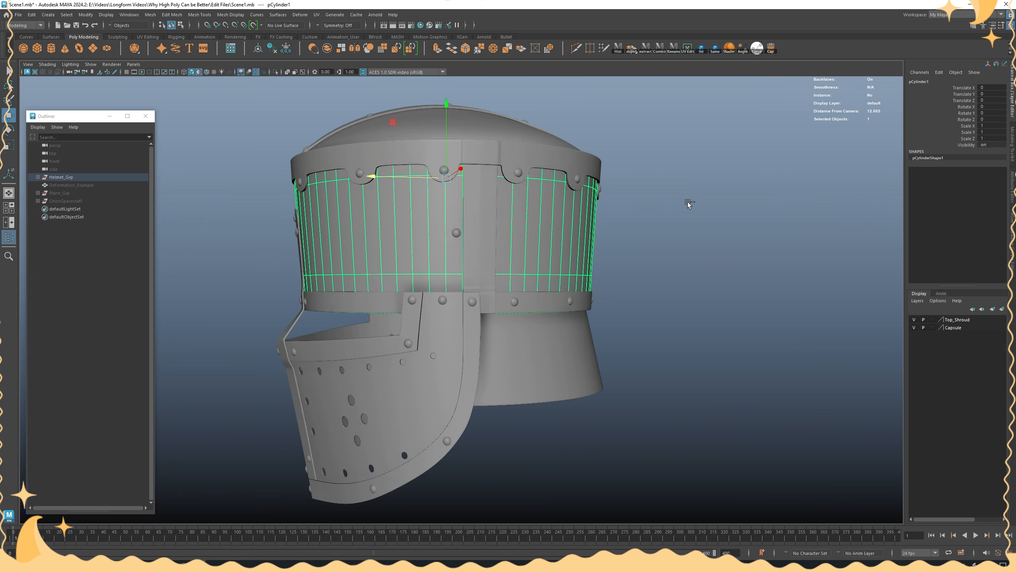
# Create a new polygon cylinder below the helmet
pyautogui.click(688, 204)
pyautogui.keyDown('shift'); pyautogui.rightClick(719, 176); pyautogui.keyUp('shift')
pyautogui.keyDown('shift'); pyautogui.moveTo(718, 174); pyautogui.dragTo(656, 176, button='right'); pyautogui.keyUp('shift')
pyautogui.keyDown('alt'); pyautogui.moveTo(678, 345); pyautogui.dragTo(538, 373, button='right'); pyautogui.keyUp('alt')
pyautogui.keyDown('alt'); pyautogui.moveTo(538, 372); pyautogui.dragTo(540, 306, button='middle'); pyautogui.keyUp('alt')
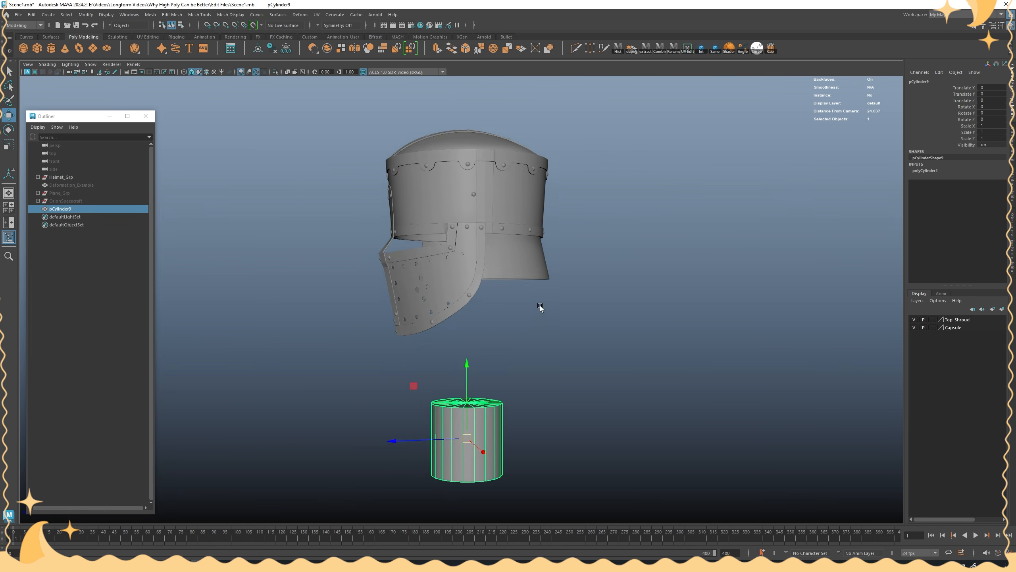
pyautogui.keyDown('alt'); pyautogui.moveTo(474, 431); pyautogui.dragTo(490, 413); pyautogui.keyUp('alt')
pyautogui.keyDown('alt'); pyautogui.moveTo(491, 414); pyautogui.dragTo(468, 336, button='middle'); pyautogui.keyUp('alt')
pyautogui.scroll(1, 468, 335)
pyautogui.keyDown('alt'); pyautogui.moveTo(468, 336); pyautogui.dragTo(522, 299); pyautogui.keyUp('alt')
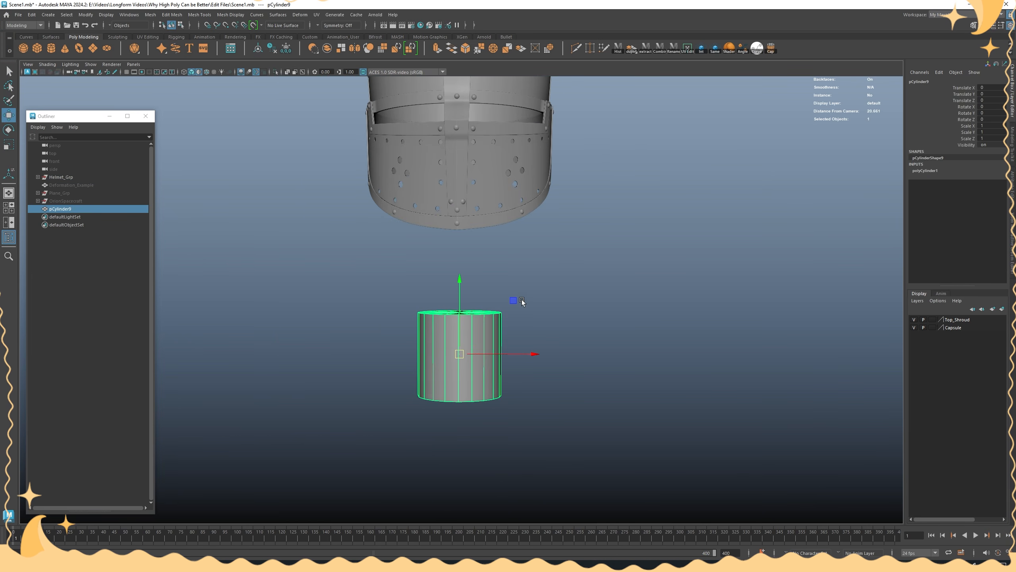
# Scale the cylinder uniformly to about 1.78 and move it beside the helmet at about X 4.54, Y 5.41
pyautogui.moveTo(522, 300); pyautogui.dragTo(624, 255, button='middle')
pyautogui.scroll(1, 624, 255)
pyautogui.press('r')
pyautogui.moveTo(581, 287); pyautogui.dragTo(645, 297)
pyautogui.press('w')
pyautogui.moveTo(580, 233); pyautogui.dragTo(582, 216)
# Delete the faces of the cylinder's bottom cap
pyautogui.moveTo(624, 204); pyautogui.dragTo(624, 228, button='right')
pyautogui.keyDown('alt'); pyautogui.moveTo(593, 276); pyautogui.dragTo(584, 248); pyautogui.keyUp('alt')
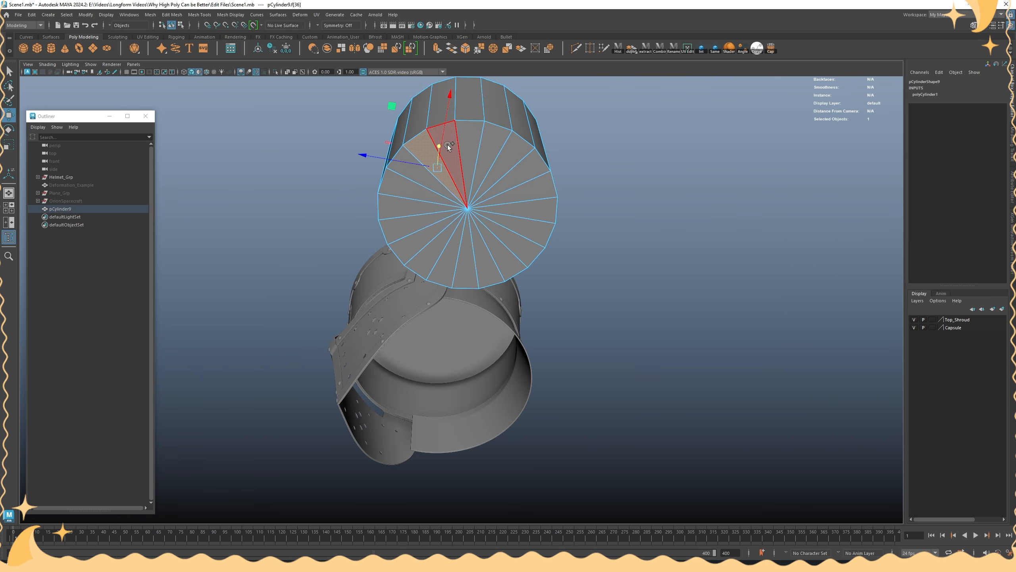
pyautogui.moveTo(448, 144)
pyautogui.mouseDown()
pyautogui.moveTo(503, 200)
pyautogui.moveTo(423, 181)
pyautogui.moveTo(485, 202)
pyautogui.moveTo(503, 235)
pyautogui.moveTo(562, 272)
pyautogui.moveTo(614, 211)
pyautogui.mouseUp()
pyautogui.press('Delete')
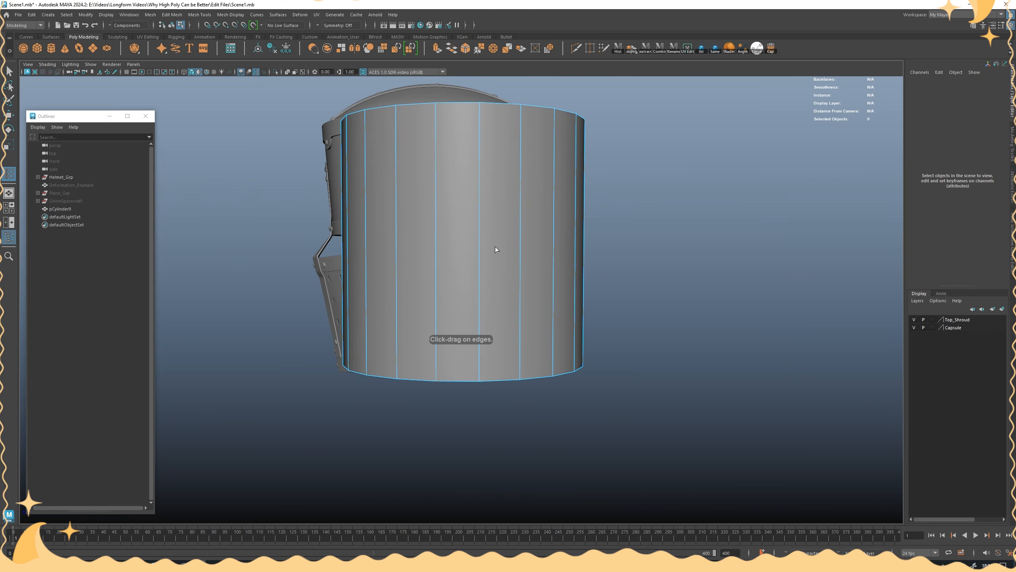
# Insert a horizontal edge loop around the cylinder at about mid-height
pyautogui.moveTo(479, 248); pyautogui.dragTo(480, 244)
pyautogui.press('w')
pyautogui.moveTo(747, 218); pyautogui.dragTo(747, 239, button='right')
pyautogui.keyDown('alt'); pyautogui.moveTo(646, 326); pyautogui.dragTo(637, 327); pyautogui.keyUp('alt')
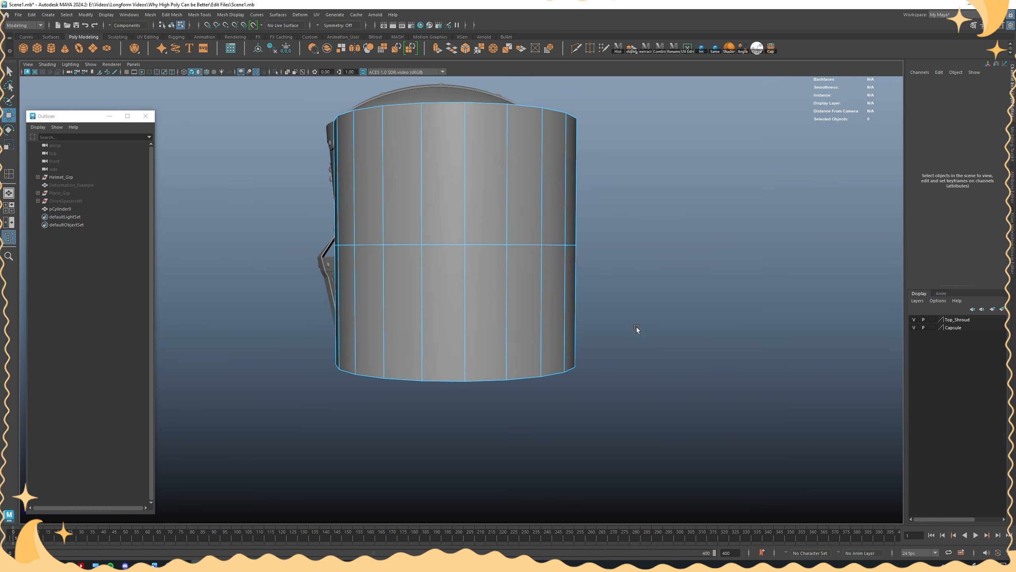
# Delete the rear half of the faces below the cylinder's edge loop, leaving the front part as a faceplate
pyautogui.press('4')
pyautogui.moveTo(658, 417); pyautogui.dragTo(448, 287)
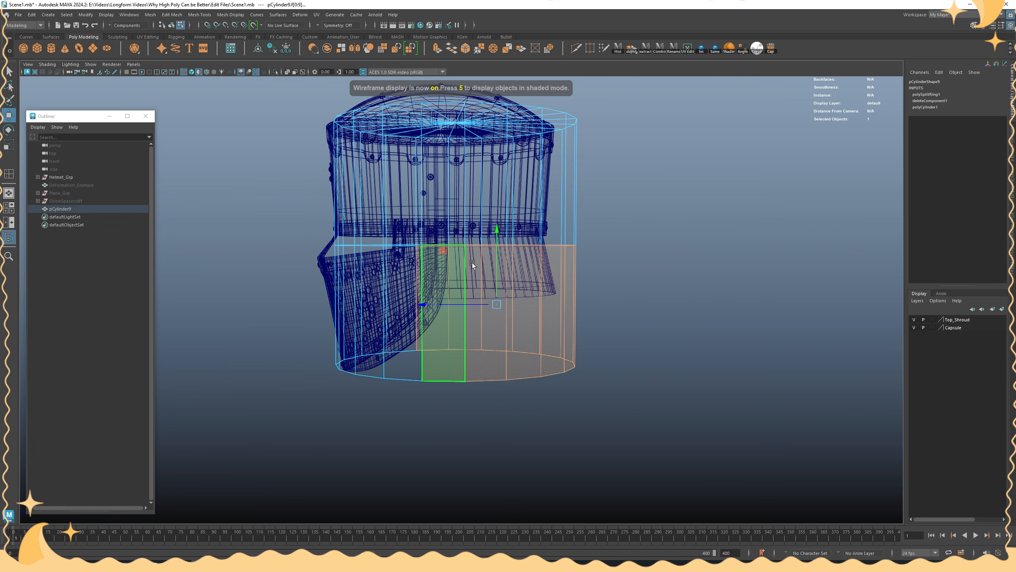
pyautogui.keyDown('alt'); pyautogui.moveTo(472, 322); pyautogui.dragTo(491, 322); pyautogui.keyUp('alt')
pyautogui.keyDown('ctrl'); pyautogui.moveTo(428, 379); pyautogui.dragTo(411, 303); pyautogui.keyUp('ctrl')
pyautogui.press('Delete')
pyautogui.press('5')
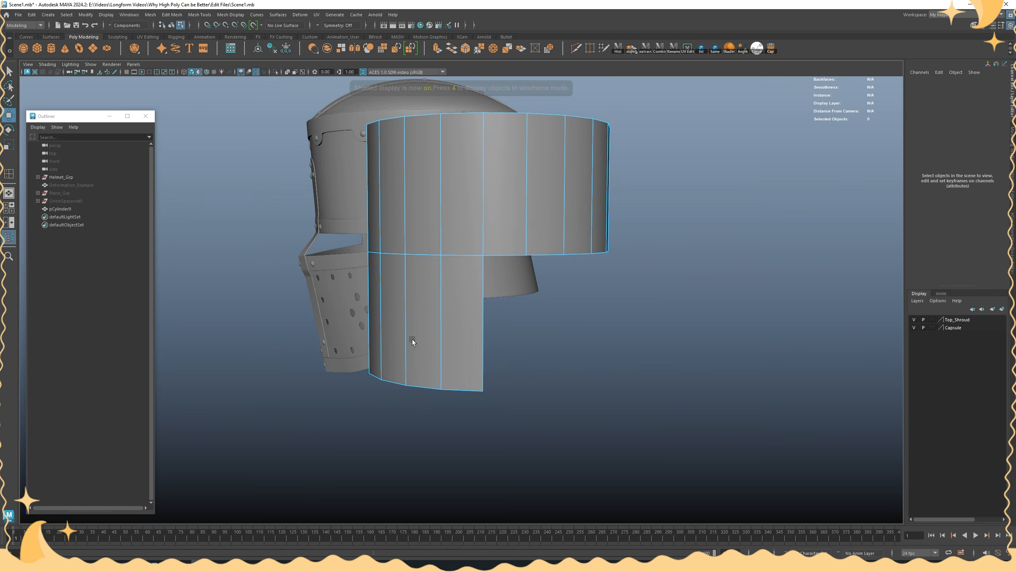
# Delete the cut cylinder's history and preview it smoothed while viewing it from several sides
pyautogui.moveTo(497, 186); pyautogui.dragTo(543, 174, button='right')
pyautogui.moveTo(528, 204)
pyautogui.keyDown('alt'); pyautogui.mouseDown()
pyautogui.moveTo(574, 187)
pyautogui.moveTo(761, 205)
pyautogui.mouseUp(); pyautogui.keyUp('alt')
pyautogui.hotkey('alt', 'shift', 'd')
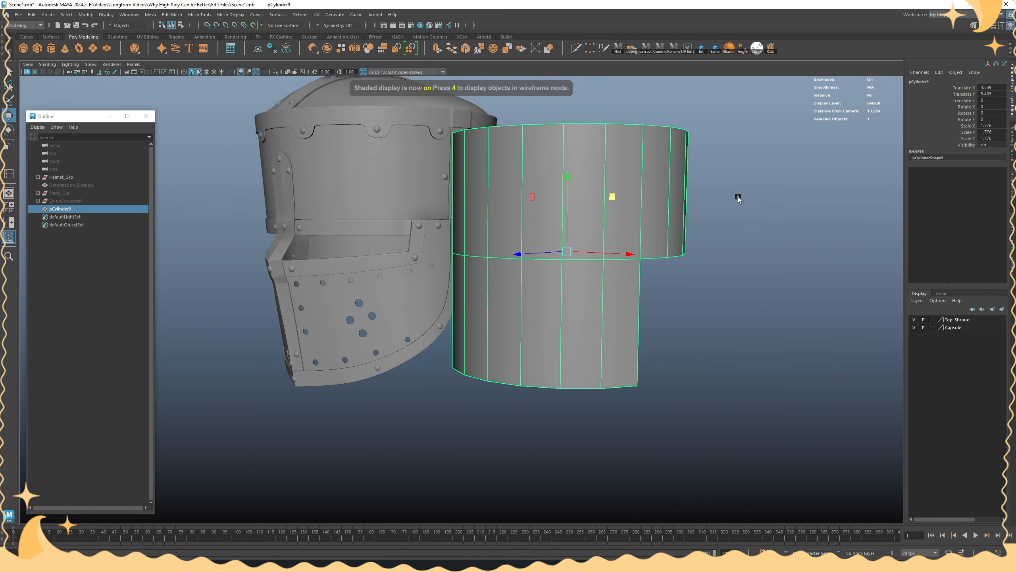
pyautogui.keyDown('alt'); pyautogui.moveTo(701, 240); pyautogui.dragTo(605, 237, button='middle'); pyautogui.keyUp('alt')
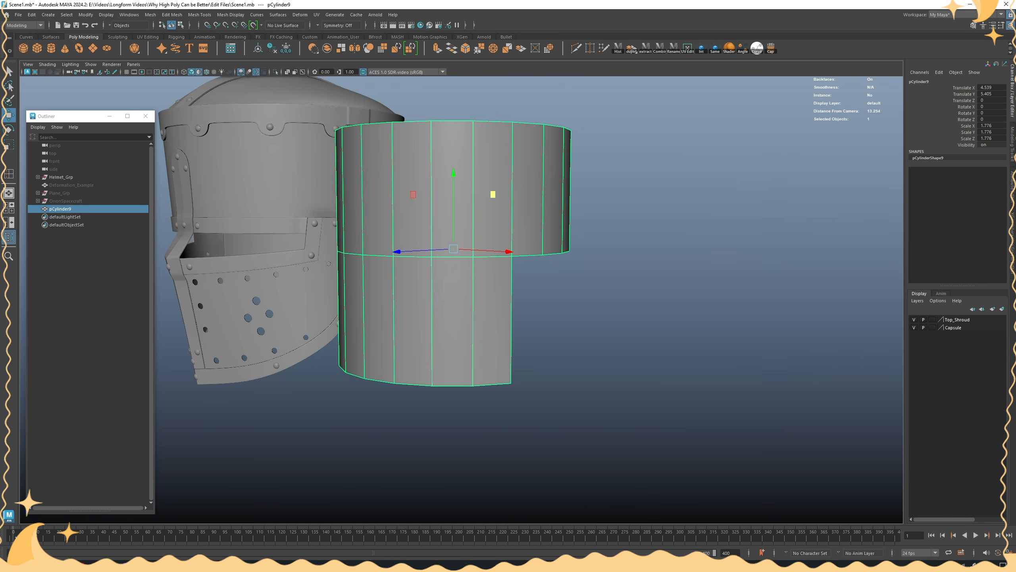
pyautogui.moveTo(472, 227)
pyautogui.keyDown('alt'); pyautogui.mouseDown()
pyautogui.moveTo(489, 244)
pyautogui.moveTo(481, 221)
pyautogui.mouseUp(); pyautogui.keyUp('alt')
pyautogui.keyDown('alt'); pyautogui.moveTo(360, 219); pyautogui.dragTo(395, 222, button='right'); pyautogui.keyUp('alt')
pyautogui.keyDown('alt'); pyautogui.moveTo(394, 222); pyautogui.dragTo(411, 241); pyautogui.keyUp('alt')
pyautogui.keyDown('alt'); pyautogui.moveTo(444, 201); pyautogui.dragTo(485, 263); pyautogui.keyUp('alt')
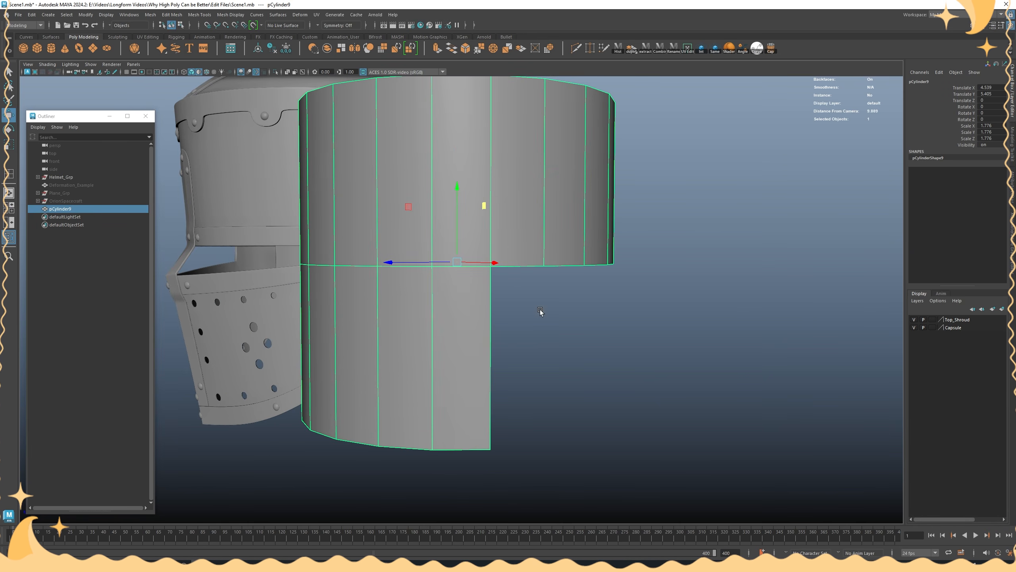
pyautogui.press('3')
pyautogui.keyDown('alt'); pyautogui.moveTo(540, 312); pyautogui.dragTo(647, 207, button='right'); pyautogui.keyUp('alt')
pyautogui.keyDown('alt'); pyautogui.moveTo(647, 206); pyautogui.dragTo(665, 226); pyautogui.keyUp('alt')
pyautogui.press('1')
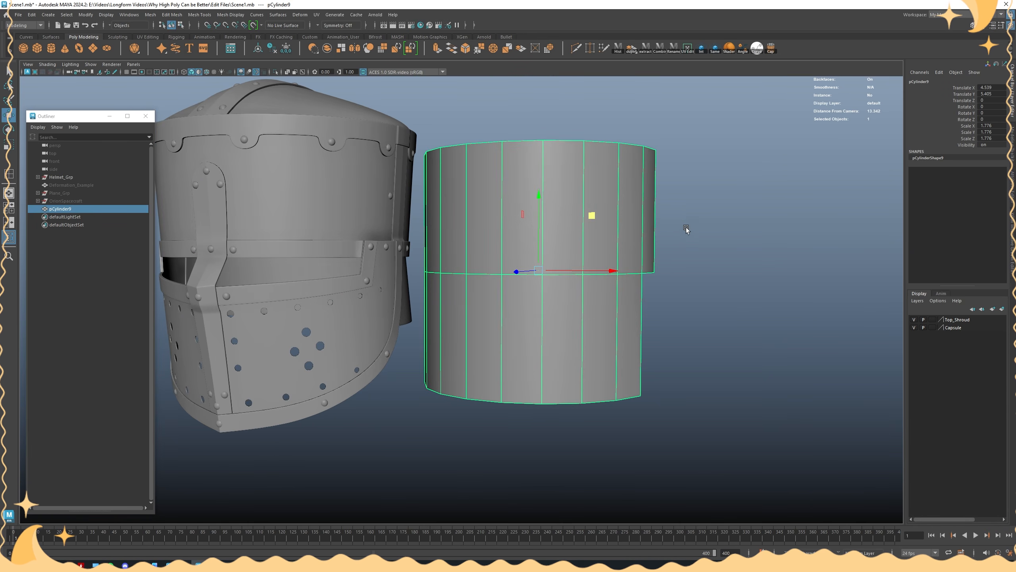
# Undo the edits on the cylinder back to the full, uncut primitive and return to object selection
pyautogui.hotkey('ctrl', 'z')
pyautogui.hotkey('ctrl', 'z')
pyautogui.hotkey('ctrl', 'z')
pyautogui.hotkey('ctrl', 'z')
pyautogui.hotkey('ctrl', 'z')
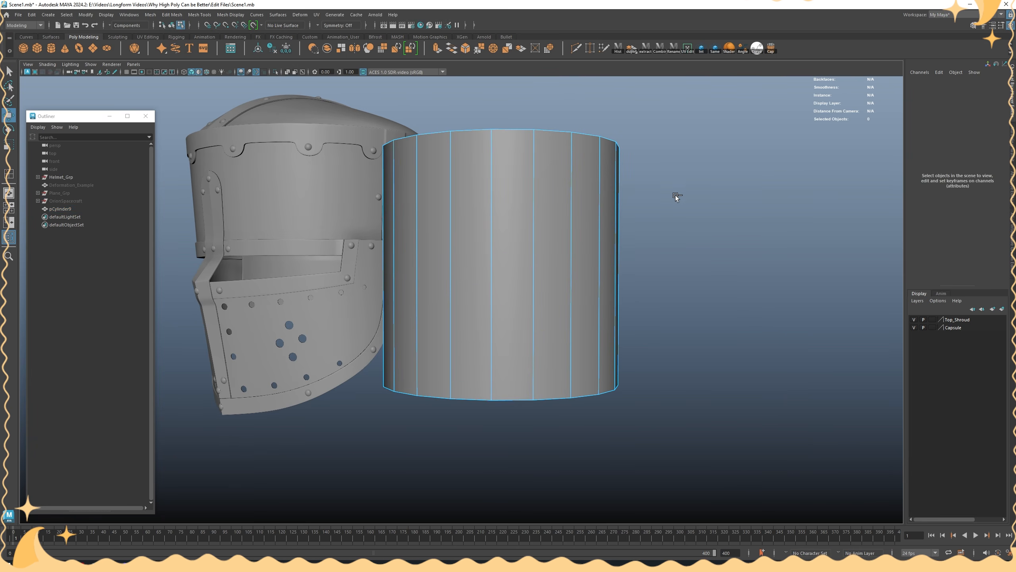
pyautogui.hotkey('ctrl', 'z')
pyautogui.moveTo(689, 194); pyautogui.dragTo(716, 179, button='right')
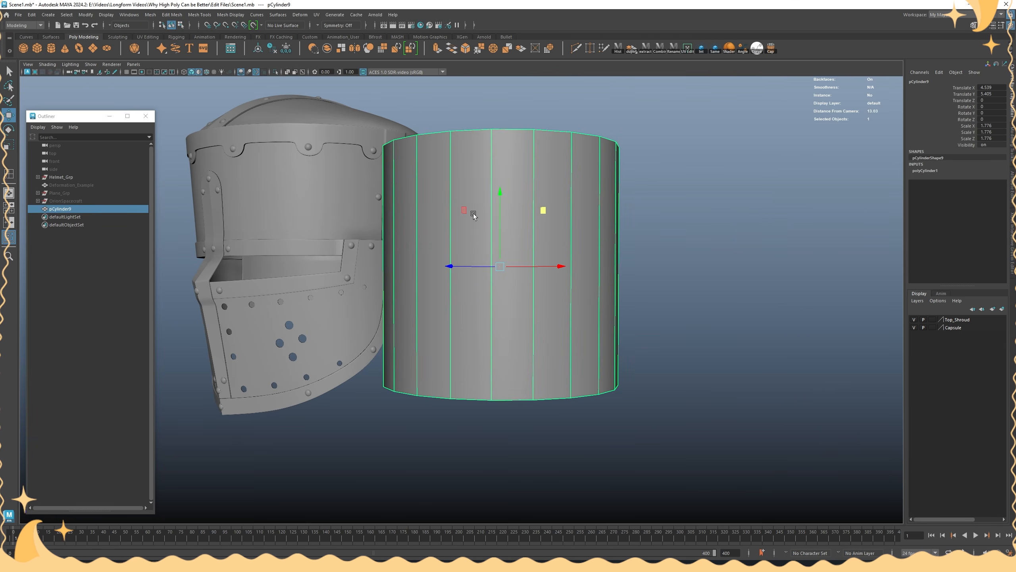
# Check the helmet faceplate's mesh density and set the cylinder's axis subdivisions to 64
pyautogui.keyDown('alt'); pyautogui.moveTo(343, 210); pyautogui.dragTo(372, 271); pyautogui.keyUp('alt')
pyautogui.click(344, 329)
pyautogui.press('f')
pyautogui.keyDown('alt'); pyautogui.moveTo(452, 228); pyautogui.dragTo(502, 261); pyautogui.keyUp('alt')
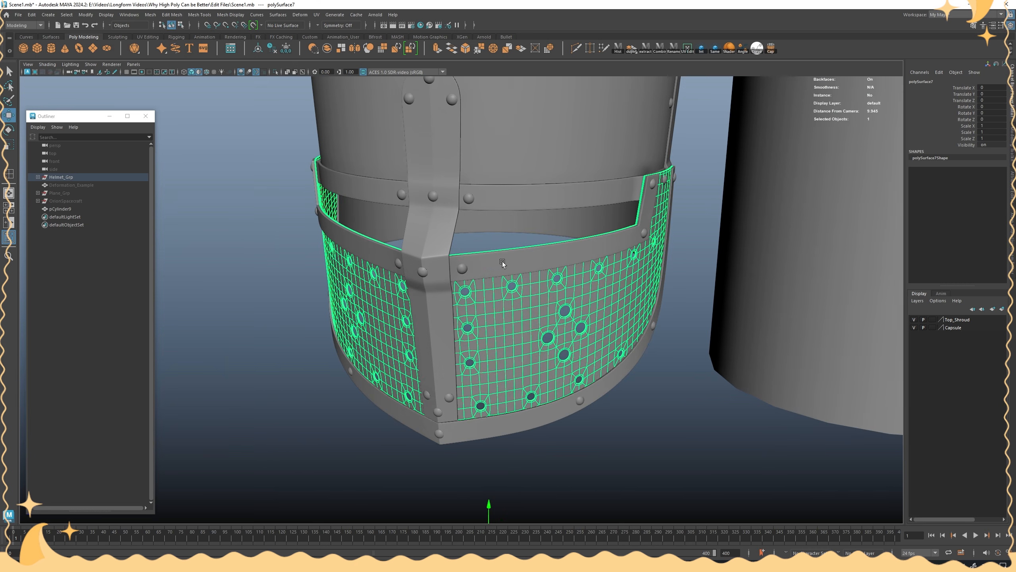
pyautogui.scroll(-4, 502, 261)
pyautogui.click(705, 199)
pyautogui.keyDown('alt'); pyautogui.moveTo(820, 298); pyautogui.dragTo(781, 252); pyautogui.keyUp('alt')
pyautogui.keyDown('alt'); pyautogui.moveTo(781, 251); pyautogui.dragTo(656, 276, button='middle'); pyautogui.keyUp('alt')
pyautogui.click(932, 171)
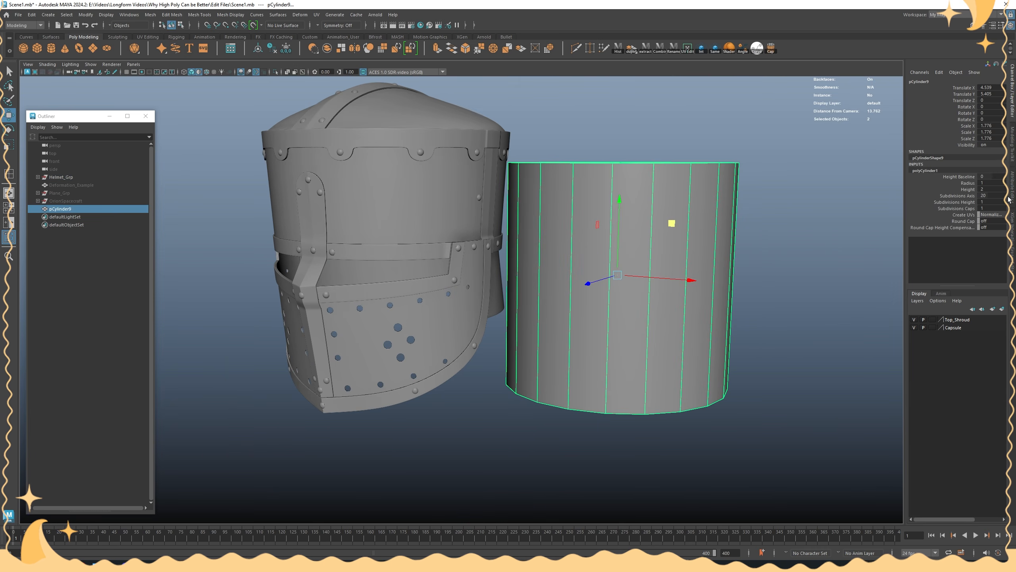
pyautogui.write('64')
pyautogui.press('Return')
# Insert a horizontal edge loop around the 64-sided cylinder slightly below its mid-height
pyautogui.keyDown('alt'); pyautogui.moveTo(802, 232); pyautogui.dragTo(742, 232); pyautogui.keyUp('alt')
pyautogui.moveTo(725, 236); pyautogui.dragTo(704, 275, button='right')
pyautogui.keyDown('shift'); pyautogui.moveTo(507, 251); pyautogui.dragTo(494, 266, button='right'); pyautogui.keyUp('shift')
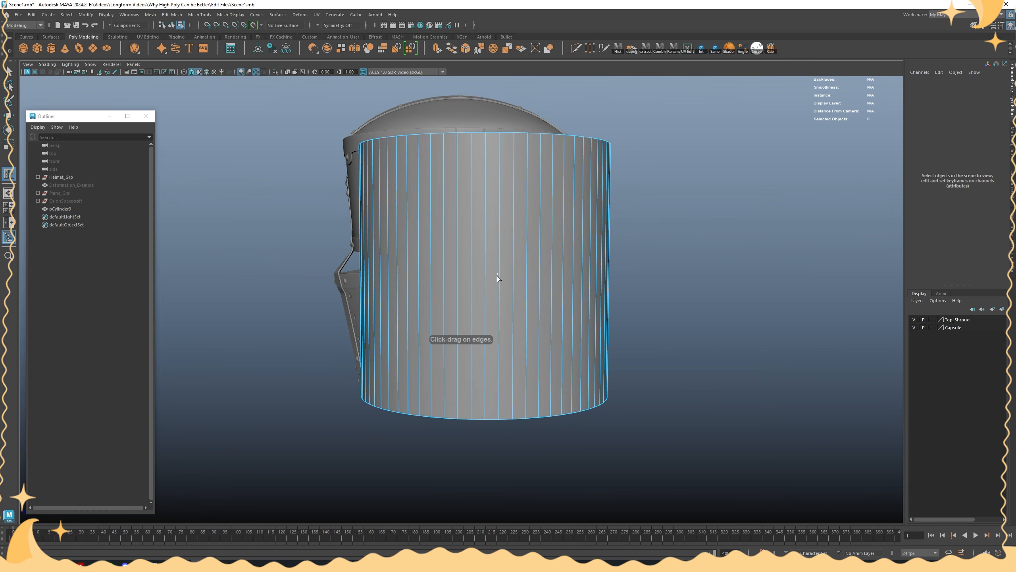
pyautogui.moveTo(499, 277); pyautogui.dragTo(500, 283)
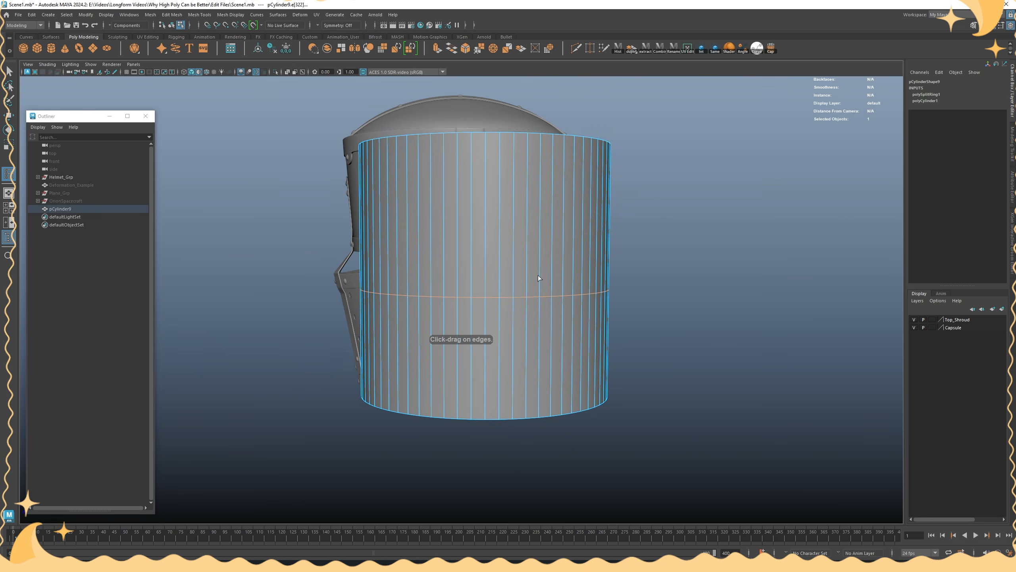
# In the side view, delete the rear half of the faces below the edge loop
pyautogui.press('space')
pyautogui.press('space')
pyautogui.press('w')
pyautogui.moveTo(701, 261); pyautogui.dragTo(698, 289, button='right')
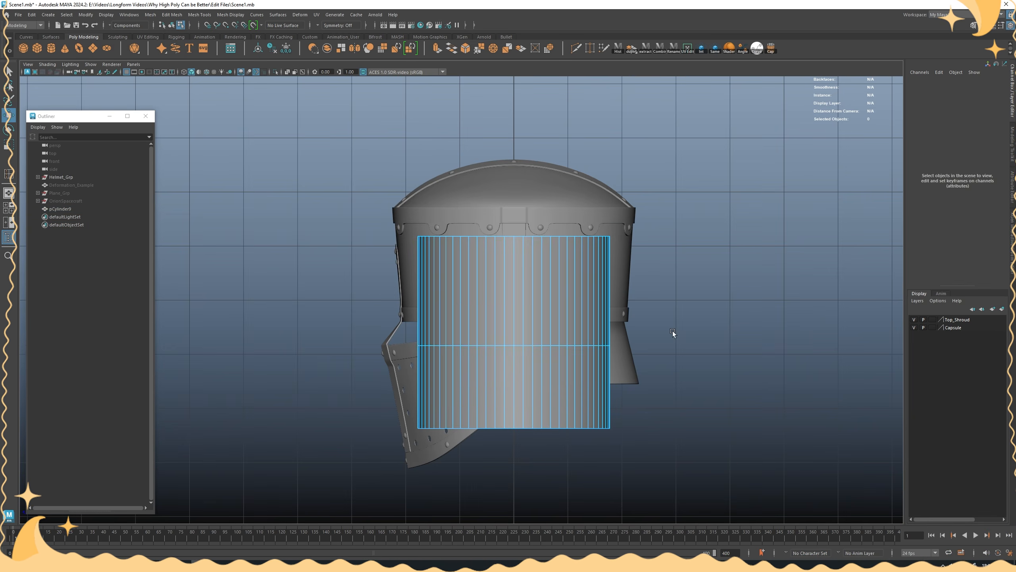
pyautogui.press('4')
pyautogui.moveTo(722, 473); pyautogui.dragTo(497, 363)
pyautogui.click(499, 351)
pyautogui.press('5')
pyautogui.press('space')
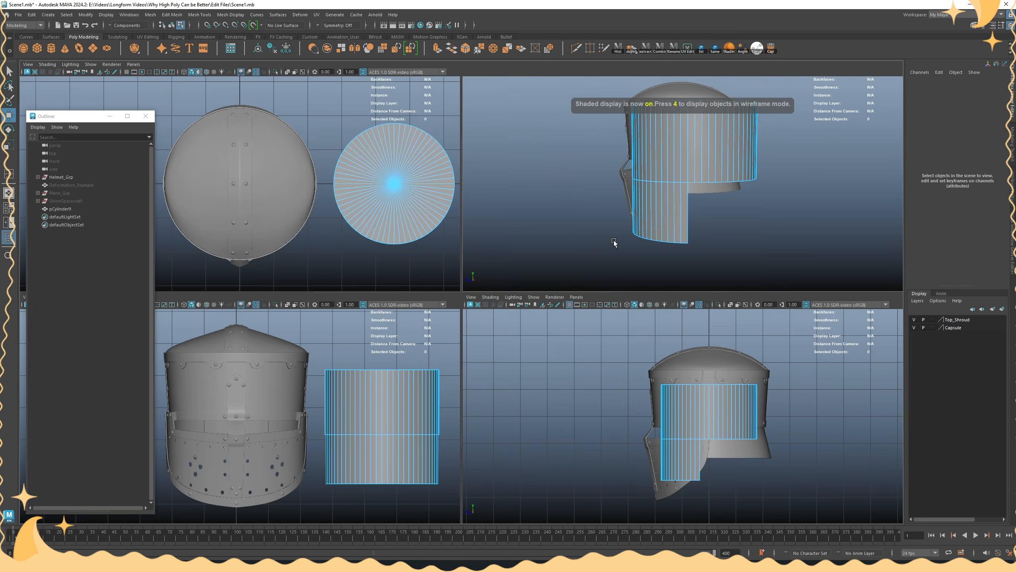
pyautogui.press('space')
# Extract the remaining lower front faces as a faceplate piece separate from the upper shell
pyautogui.keyDown('alt'); pyautogui.moveTo(819, 404); pyautogui.dragTo(774, 416); pyautogui.keyUp('alt')
pyautogui.keyDown('alt'); pyautogui.moveTo(774, 416); pyautogui.dragTo(728, 395, button='middle'); pyautogui.keyUp('alt')
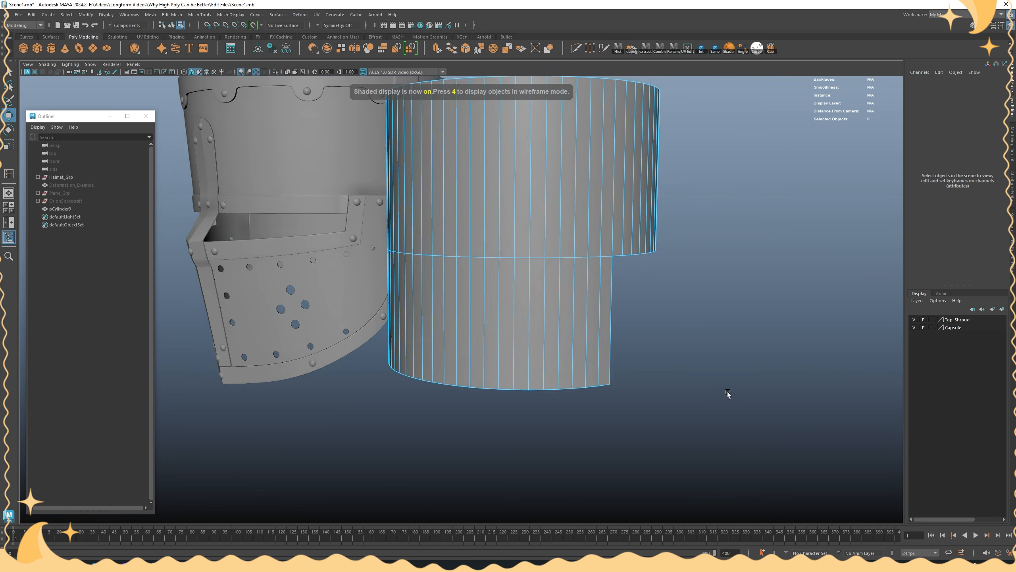
pyautogui.keyDown('alt'); pyautogui.moveTo(728, 395); pyautogui.dragTo(744, 380); pyautogui.keyUp('alt')
pyautogui.moveTo(782, 424); pyautogui.dragTo(310, 295)
pyautogui.click(171, 15)
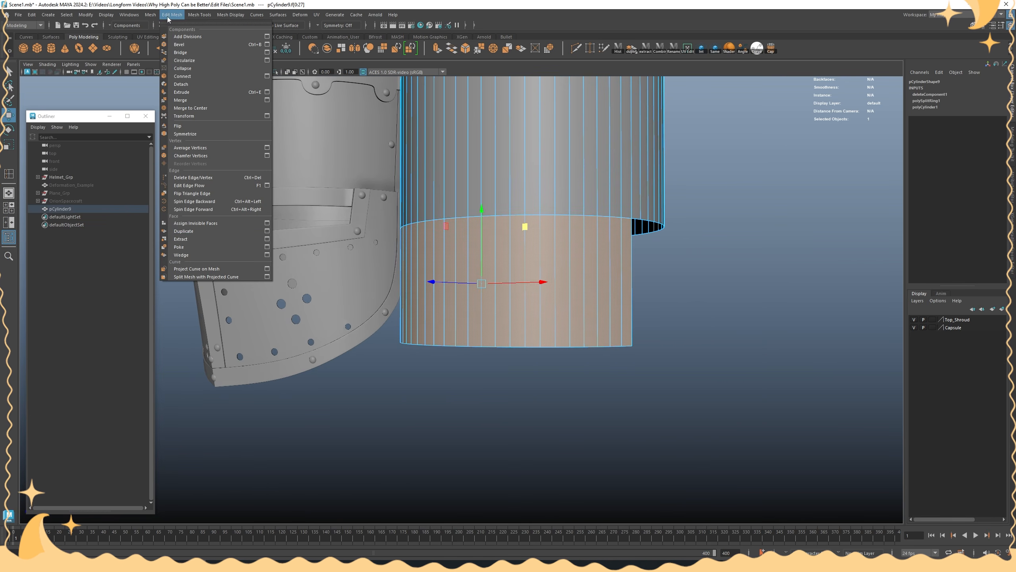
pyautogui.click(207, 239)
pyautogui.press('w')
pyautogui.keyDown('alt'); pyautogui.moveTo(476, 233); pyautogui.dragTo(518, 258); pyautogui.keyUp('alt')
pyautogui.moveTo(496, 154); pyautogui.dragTo(535, 142, button='right')
pyautogui.click(560, 271)
pyautogui.click(600, 204)
# Cut a narrow eye-slot gap along the front between the upper shell and the extracted lower piece
pyautogui.keyDown('alt'); pyautogui.moveTo(580, 188); pyautogui.dragTo(447, 163); pyautogui.keyUp('alt')
pyautogui.keyDown('alt'); pyautogui.moveTo(647, 228); pyautogui.dragTo(477, 227, button='right'); pyautogui.keyUp('alt')
pyautogui.keyDown('alt'); pyautogui.moveTo(478, 227); pyautogui.dragTo(366, 240); pyautogui.keyUp('alt')
pyautogui.keyDown('alt'); pyautogui.moveTo(454, 245); pyautogui.dragTo(652, 264, button='right'); pyautogui.keyUp('alt')
pyautogui.keyDown('alt'); pyautogui.moveTo(641, 220); pyautogui.dragTo(705, 192, button='right'); pyautogui.keyUp('alt')
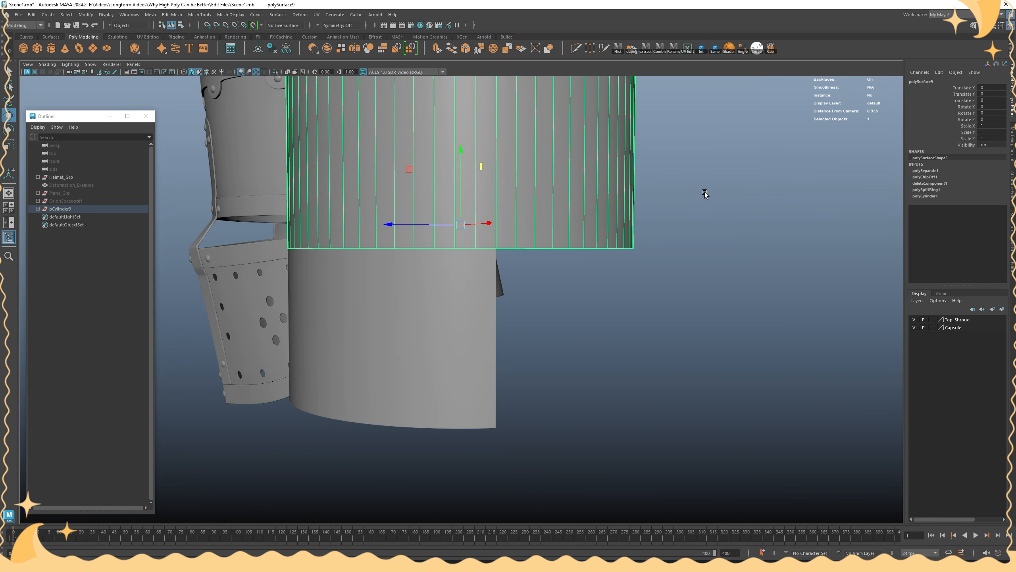
pyautogui.keyDown('alt'); pyautogui.moveTo(705, 193); pyautogui.dragTo(680, 195); pyautogui.keyUp('alt')
pyautogui.keyDown('shift'); pyautogui.moveTo(476, 193); pyautogui.dragTo(440, 208, button='right'); pyautogui.keyUp('shift')
pyautogui.keyDown('alt'); pyautogui.moveTo(433, 210); pyautogui.dragTo(457, 246, button='middle'); pyautogui.keyUp('alt')
pyautogui.click(459, 254)
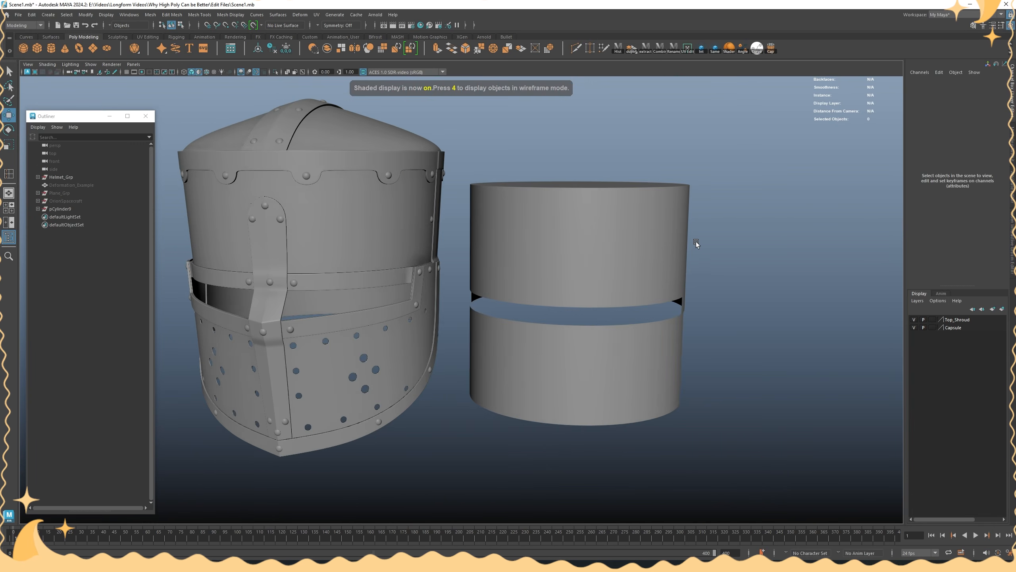
# Isolate the helmet's perforated faceplate for a close view of its eye-slot corner
pyautogui.keyDown('alt'); pyautogui.moveTo(696, 241); pyautogui.dragTo(678, 269); pyautogui.keyUp('alt')
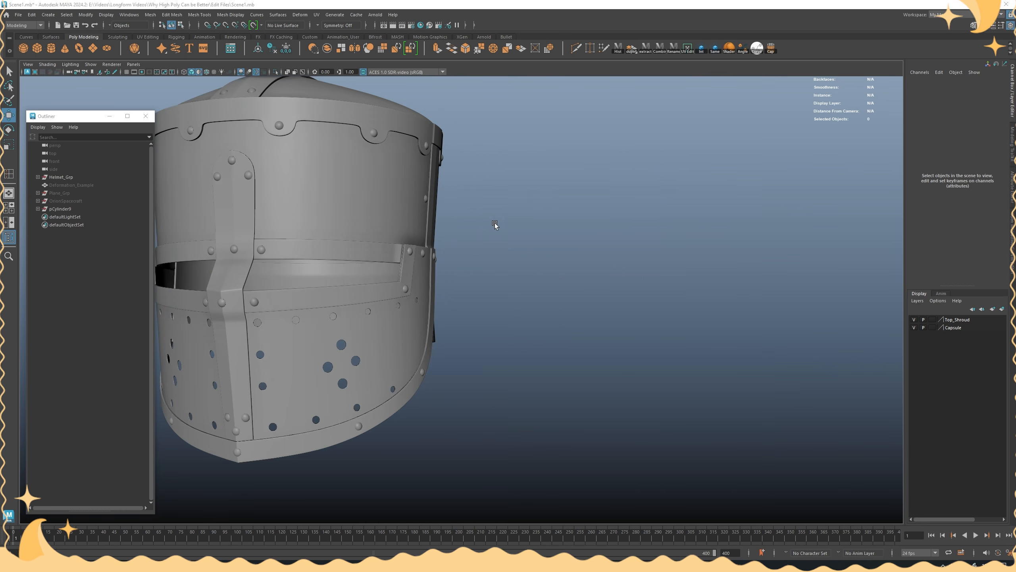
pyautogui.scroll(3, 526, 233)
pyautogui.keyDown('alt'); pyautogui.moveTo(526, 233); pyautogui.dragTo(647, 306); pyautogui.keyUp('alt')
pyautogui.scroll(5, 535, 217)
pyautogui.click(536, 218)
pyautogui.keyDown('alt'); pyautogui.moveTo(535, 218); pyautogui.dragTo(565, 297); pyautogui.keyUp('alt')
pyautogui.click(565, 297)
pyautogui.moveTo(564, 297)
pyautogui.keyDown('alt'); pyautogui.mouseDown(button='middle')
pyautogui.moveTo(641, 223)
pyautogui.moveTo(554, 296)
pyautogui.mouseUp(button='middle'); pyautogui.keyUp('alt')
pyautogui.scroll(5, 643, 228)
pyautogui.hotkey('ctrl', '1')
# Examine the faceplate's edge flow around the eye-slot corner and the neighbouring holes
pyautogui.scroll(2, 520, 272)
pyautogui.scroll(5, 412, 262)
pyautogui.scroll(-6, 485, 348)
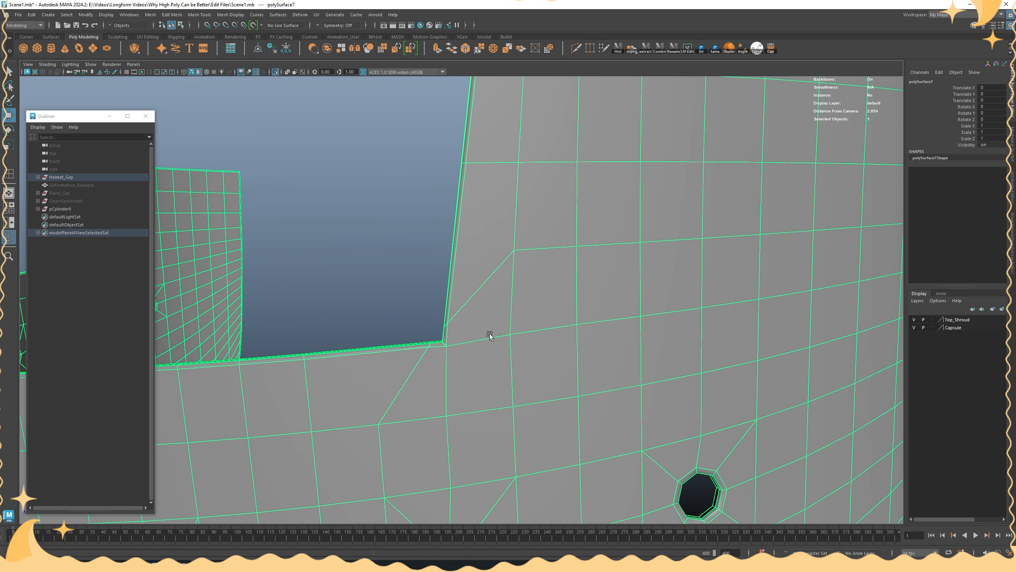
pyautogui.keyDown('alt'); pyautogui.moveTo(442, 291); pyautogui.dragTo(405, 286); pyautogui.keyUp('alt')
pyautogui.keyDown('alt'); pyautogui.moveTo(677, 375); pyautogui.dragTo(586, 372); pyautogui.keyUp('alt')
pyautogui.scroll(4, 451, 314)
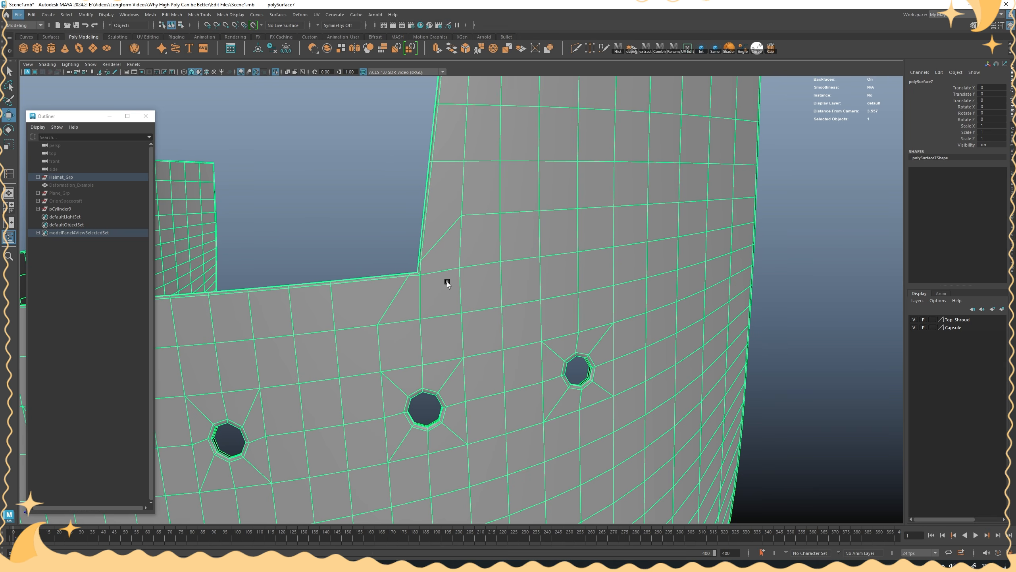
# Leave the isolated view, show Deformation_Example and frame it up close
pyautogui.click(76, 184)
pyautogui.hotkey('ctrl', '1')
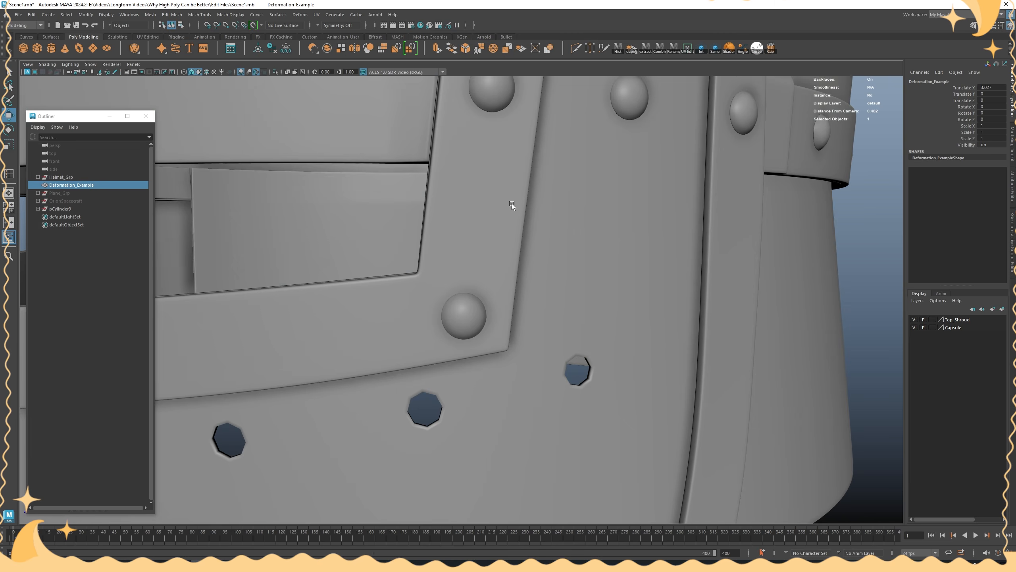
pyautogui.press('f')
pyautogui.scroll(8, 652, 200)
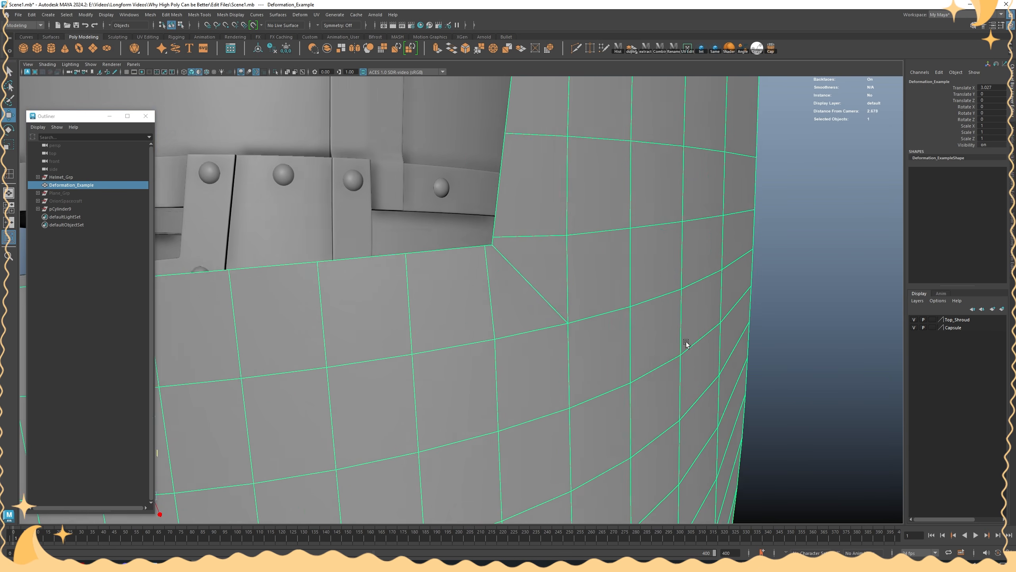
# Examine the topology around the inner corner of Deformation_Example's eye-slot cutout
pyautogui.keyDown('alt'); pyautogui.moveTo(589, 271); pyautogui.dragTo(572, 313); pyautogui.keyUp('alt')
pyautogui.keyDown('alt'); pyautogui.moveTo(451, 269); pyautogui.dragTo(393, 251, button='right'); pyautogui.keyUp('alt')
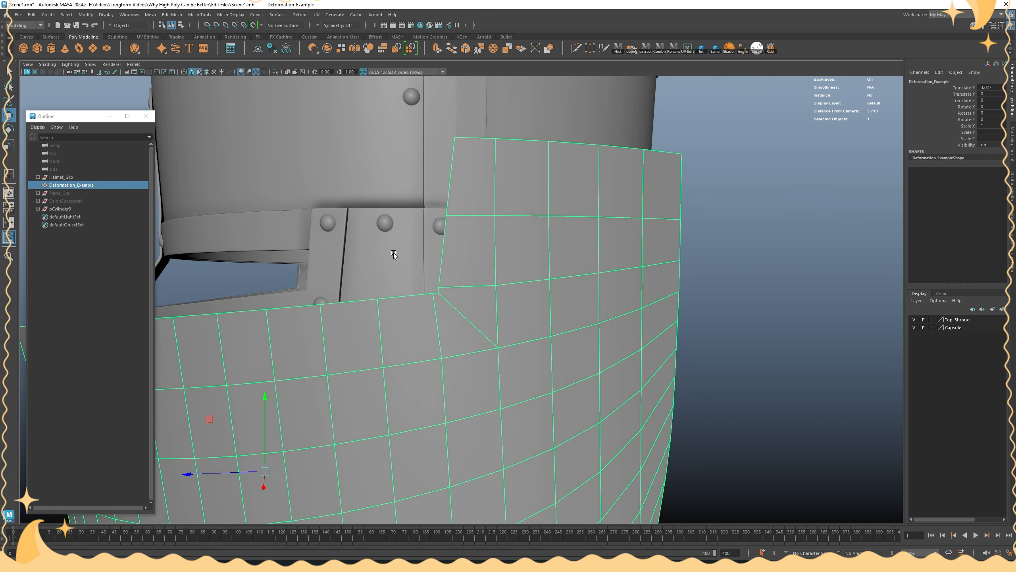
pyautogui.moveTo(392, 252)
pyautogui.keyDown('alt'); pyautogui.mouseDown()
pyautogui.moveTo(419, 253)
pyautogui.moveTo(408, 252)
pyautogui.mouseUp(); pyautogui.keyUp('alt')
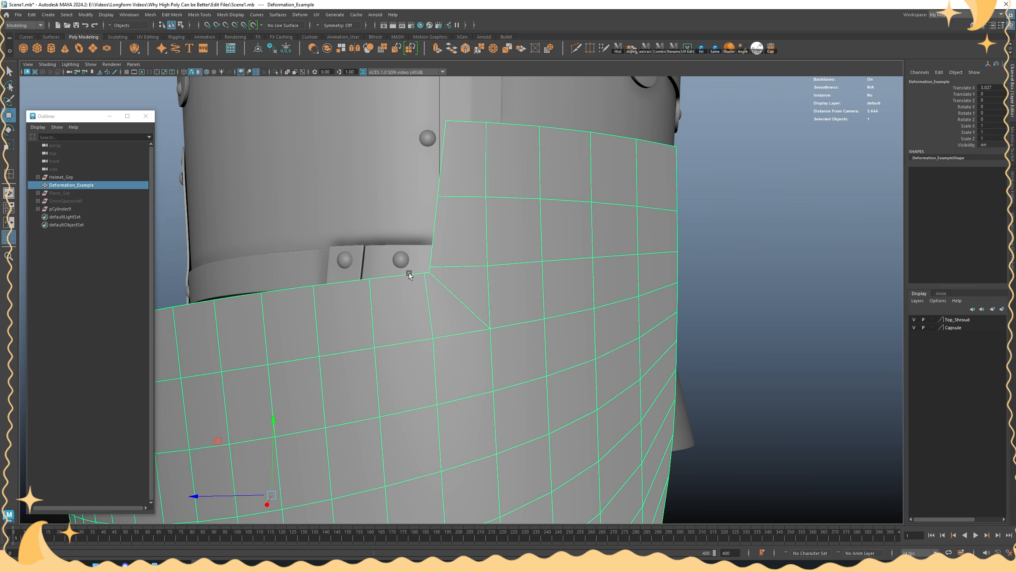
pyautogui.scroll(2, 400, 244)
pyautogui.keyDown('alt'); pyautogui.moveTo(404, 260); pyautogui.dragTo(486, 270); pyautogui.keyUp('alt')
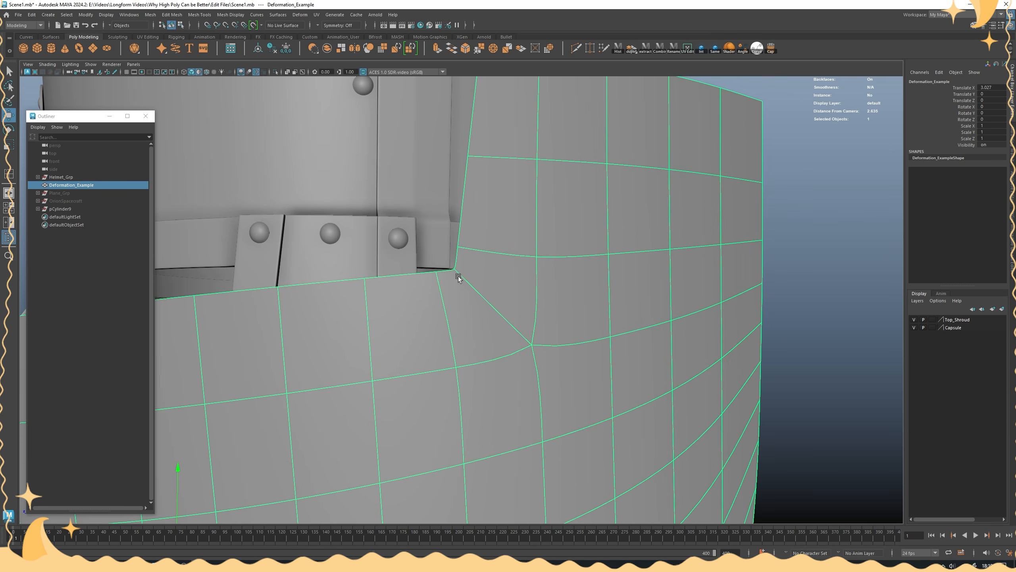
# Turn off Deformation_Example's smooth preview and compare its eye-slot corner with the helmet's perforated faceplate
pyautogui.press('1')
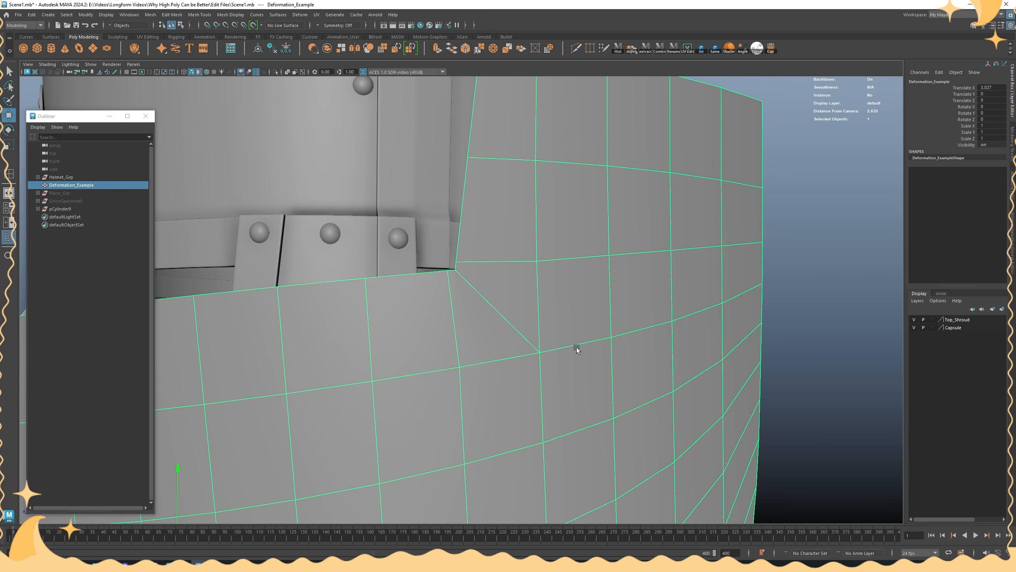
pyautogui.keyDown('alt'); pyautogui.moveTo(576, 347); pyautogui.dragTo(264, 382, button='right'); pyautogui.keyUp('alt')
pyautogui.keyDown('alt'); pyautogui.moveTo(264, 382); pyautogui.dragTo(528, 349, button='middle'); pyautogui.keyUp('alt')
pyautogui.click(284, 350)
pyautogui.keyDown('alt'); pyautogui.moveTo(285, 349); pyautogui.dragTo(376, 344); pyautogui.keyUp('alt')
pyautogui.keyDown('alt'); pyautogui.moveTo(377, 344); pyautogui.dragTo(816, 419, button='right'); pyautogui.keyUp('alt')
pyautogui.keyDown('alt'); pyautogui.moveTo(817, 418); pyautogui.dragTo(582, 390, button='middle'); pyautogui.keyUp('alt')
pyautogui.keyDown('alt'); pyautogui.moveTo(484, 323); pyautogui.dragTo(296, 294, button='right'); pyautogui.keyUp('alt')
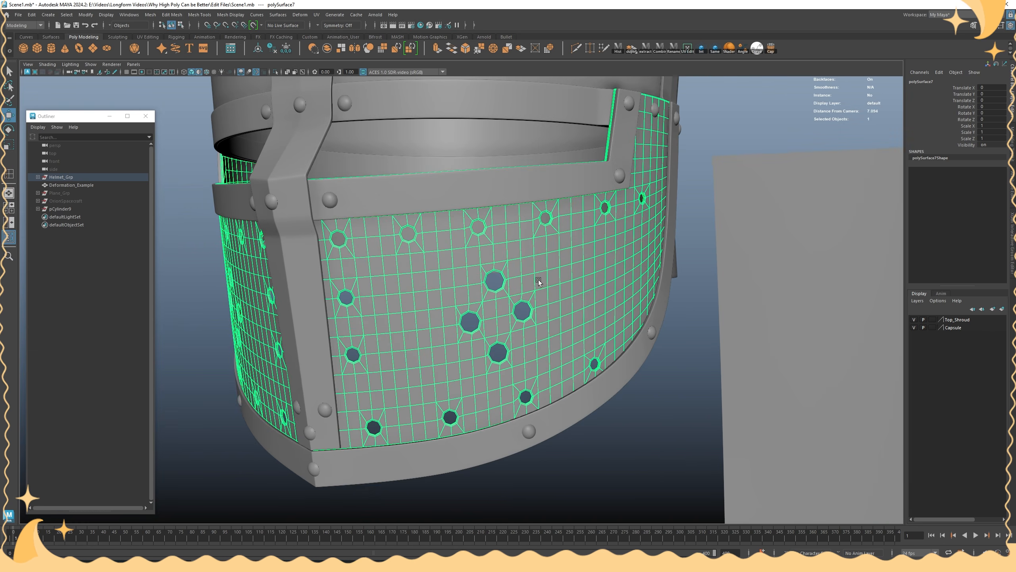
pyautogui.keyDown('alt'); pyautogui.moveTo(539, 279); pyautogui.dragTo(348, 361); pyautogui.keyUp('alt')
pyautogui.keyDown('alt'); pyautogui.moveTo(348, 360); pyautogui.dragTo(537, 386, button='middle'); pyautogui.keyUp('alt')
pyautogui.keyDown('alt'); pyautogui.moveTo(537, 385); pyautogui.dragTo(576, 385, button='right'); pyautogui.keyUp('alt')
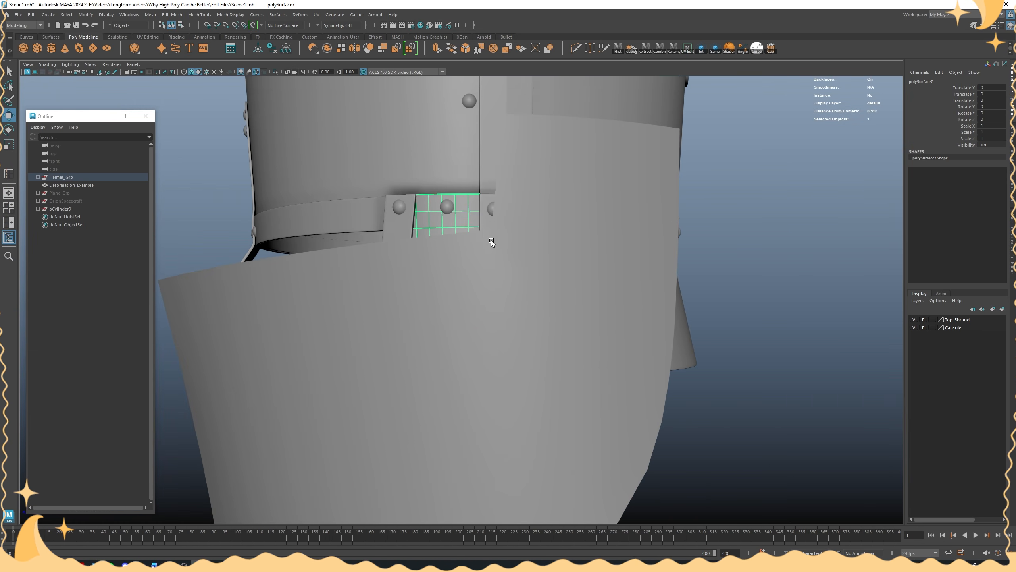
# Examine how Deformation_Example sits against the helmet, from close up at the corner to the overall shape
pyautogui.click(491, 240)
pyautogui.keyDown('alt'); pyautogui.moveTo(491, 240); pyautogui.dragTo(517, 249); pyautogui.keyUp('alt')
pyautogui.keyDown('alt'); pyautogui.moveTo(517, 250); pyautogui.dragTo(604, 284, button='right'); pyautogui.keyUp('alt')
pyautogui.keyDown('alt'); pyautogui.moveTo(604, 284); pyautogui.dragTo(572, 335, button='middle'); pyautogui.keyUp('alt')
pyautogui.click(830, 288)
pyautogui.keyDown('alt'); pyautogui.moveTo(830, 289); pyautogui.dragTo(752, 290, button='right'); pyautogui.keyUp('alt')
pyautogui.keyDown('alt'); pyautogui.moveTo(752, 290); pyautogui.dragTo(673, 290); pyautogui.keyUp('alt')
pyautogui.keyDown('alt'); pyautogui.moveTo(561, 303); pyautogui.dragTo(475, 238); pyautogui.keyUp('alt')
pyautogui.scroll(-3, 455, 268)
pyautogui.click(617, 265)
pyautogui.keyDown('alt'); pyautogui.moveTo(624, 266); pyautogui.dragTo(537, 341); pyautogui.keyUp('alt')
pyautogui.keyDown('alt'); pyautogui.moveTo(577, 294); pyautogui.dragTo(472, 285); pyautogui.keyUp('alt')
pyautogui.click(803, 248)
pyautogui.keyDown('alt'); pyautogui.moveTo(803, 248); pyautogui.dragTo(662, 301); pyautogui.keyUp('alt')
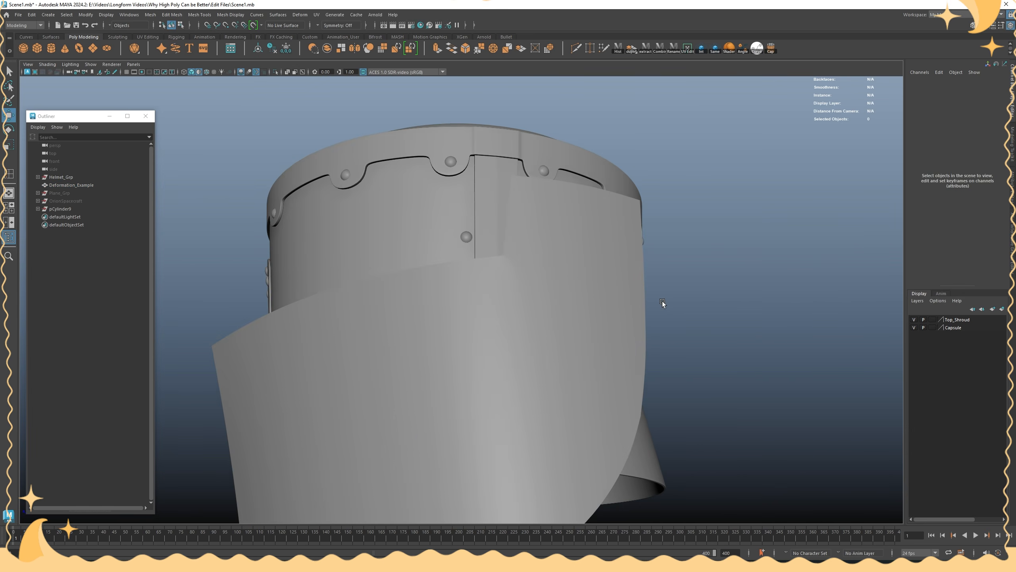
# Select Deformation_Example and hide it
pyautogui.click(516, 287)
pyautogui.keyDown('alt'); pyautogui.moveTo(516, 287); pyautogui.dragTo(601, 275); pyautogui.keyUp('alt')
pyautogui.scroll(1, 629, 300)
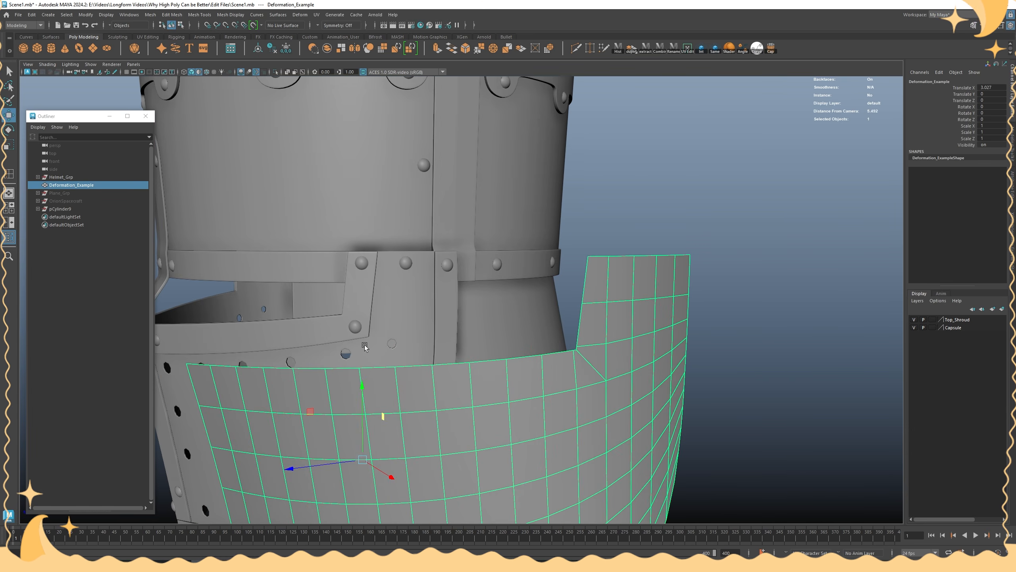
pyautogui.press('h')
# Isolate the helmet's perforated faceplate for a close view
pyautogui.click(399, 322)
pyautogui.hotkey('ctrl', '1')
pyautogui.scroll(5, 480, 316)
pyautogui.scroll(2, 537, 340)
pyautogui.keyDown('alt'); pyautogui.moveTo(486, 319); pyautogui.dragTo(837, 381, button='middle'); pyautogui.keyUp('alt')
pyautogui.scroll(2, 836, 381)
# Select the rim vertices just above the faceplate's inner eye-slot corner and frame them
pyautogui.press('F9')
pyautogui.moveTo(424, 328); pyautogui.dragTo(397, 315)
pyautogui.keyDown('alt'); pyautogui.moveTo(396, 315); pyautogui.dragTo(567, 300); pyautogui.keyUp('alt')
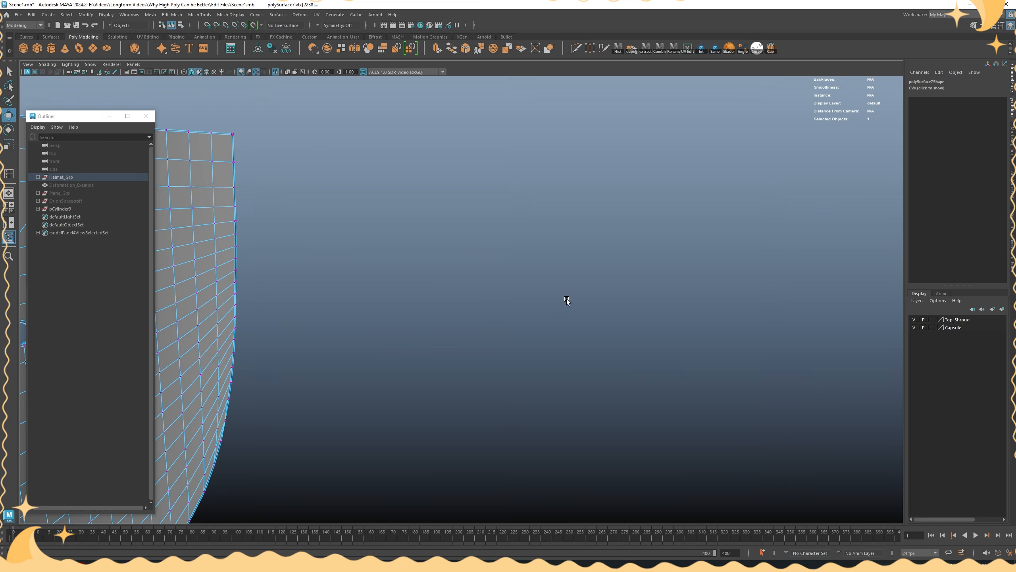
pyautogui.press('f')
pyautogui.scroll(5, 491, 293)
pyautogui.keyDown('alt'); pyautogui.moveTo(478, 316); pyautogui.dragTo(479, 310); pyautogui.keyUp('alt')
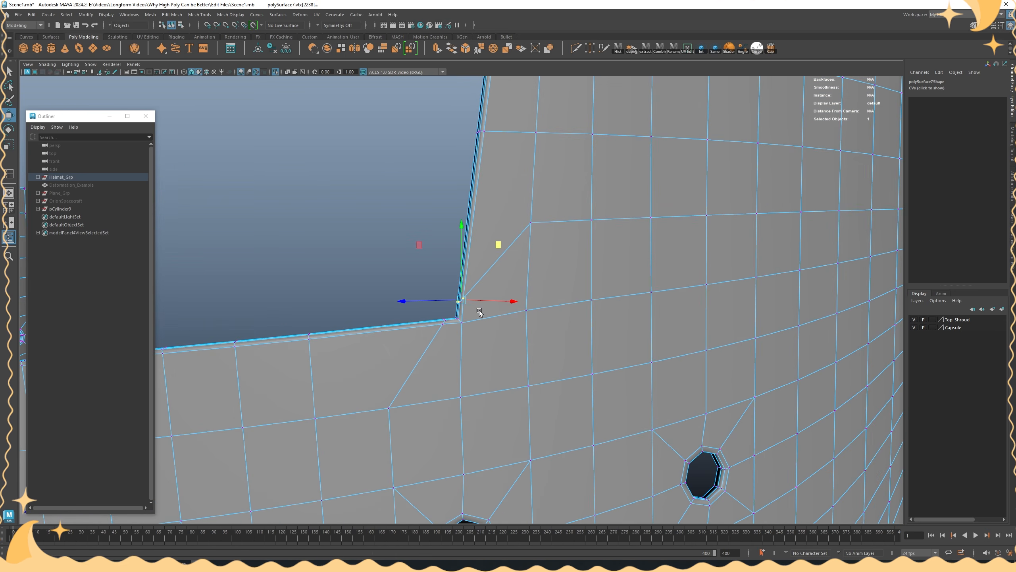
pyautogui.moveTo(506, 259)
pyautogui.keyDown('alt'); pyautogui.mouseDown()
pyautogui.moveTo(622, 250)
pyautogui.moveTo(524, 256)
pyautogui.mouseUp(); pyautogui.keyUp('alt')
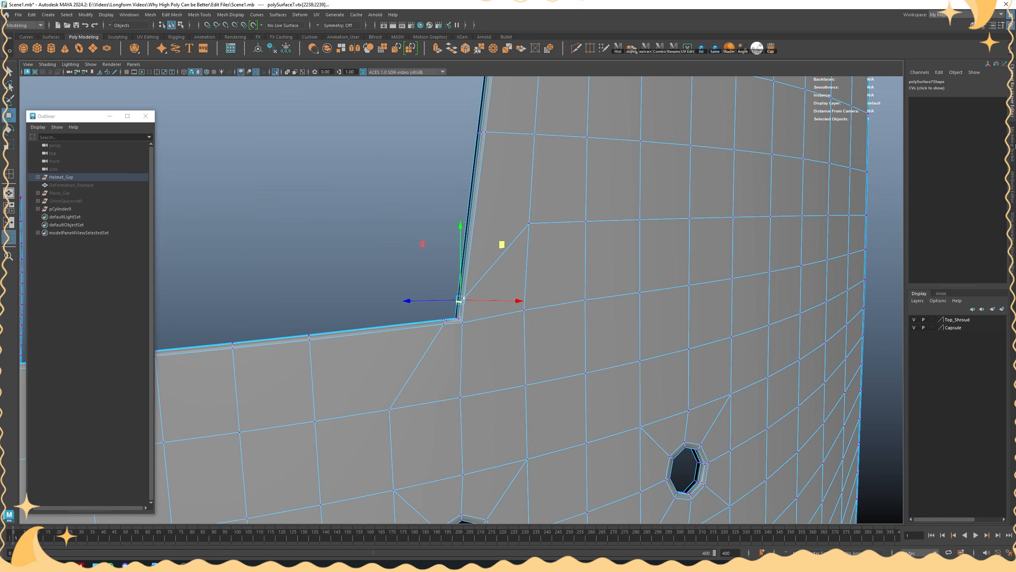
# Set the transform constraint to Edge Slide and try moving the selected vertices up and down the eye slot's side edge
pyautogui.click(1013, 146)
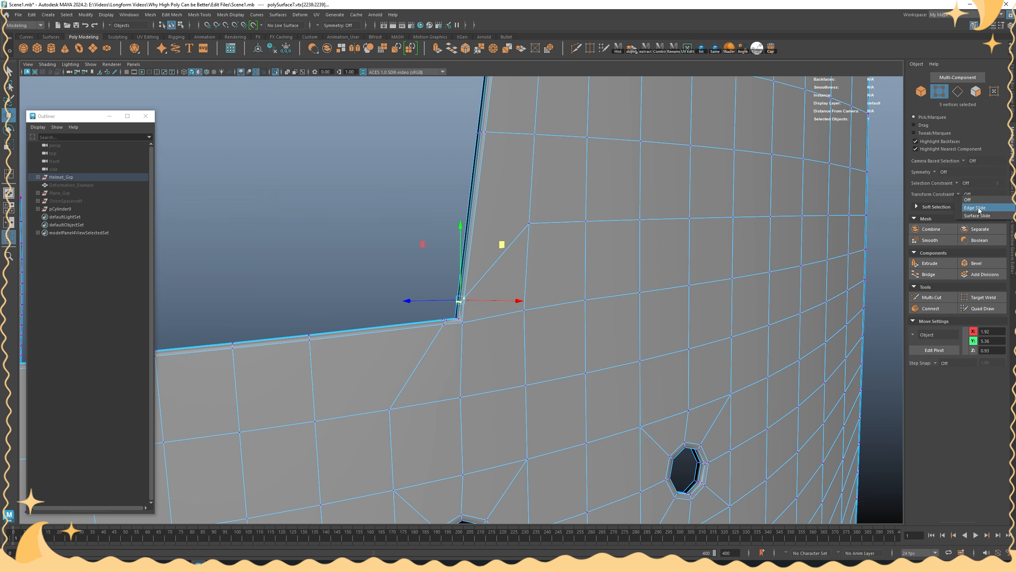
pyautogui.keyDown('alt'); pyautogui.moveTo(778, 252); pyautogui.dragTo(770, 253); pyautogui.keyUp('alt')
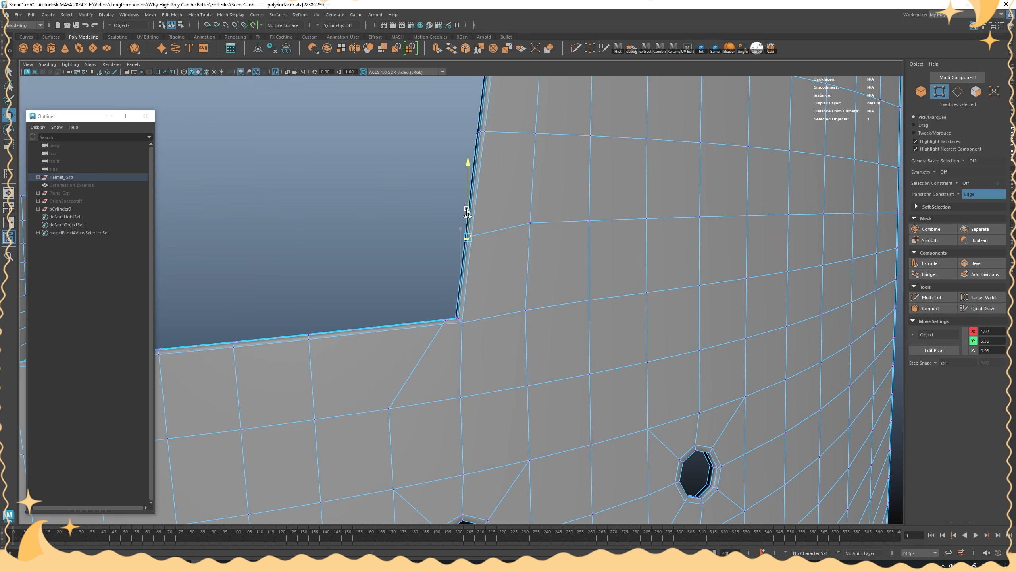
pyautogui.keyDown('alt'); pyautogui.moveTo(457, 252); pyautogui.dragTo(482, 256); pyautogui.keyUp('alt')
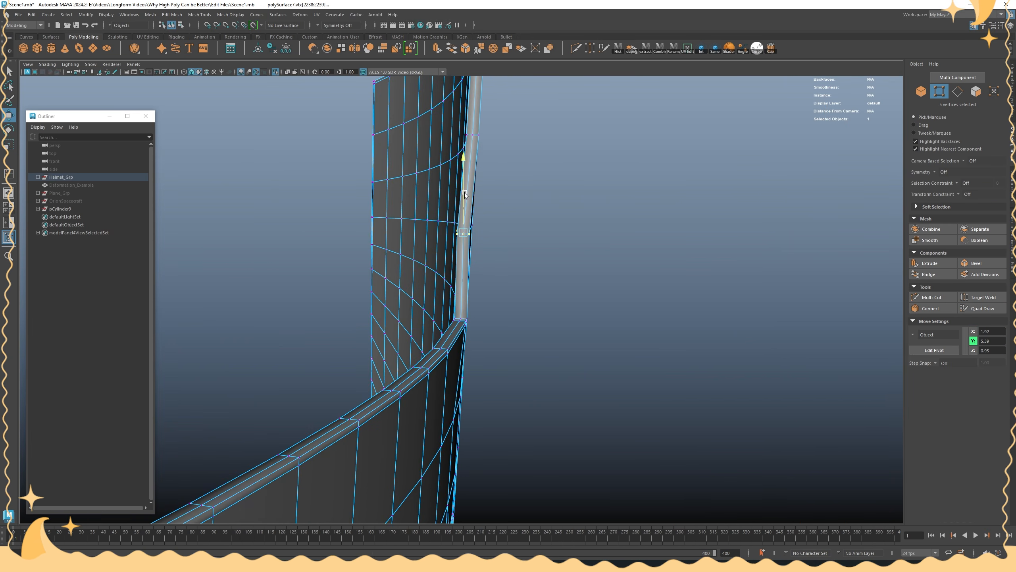
pyautogui.moveTo(465, 193); pyautogui.dragTo(455, 239)
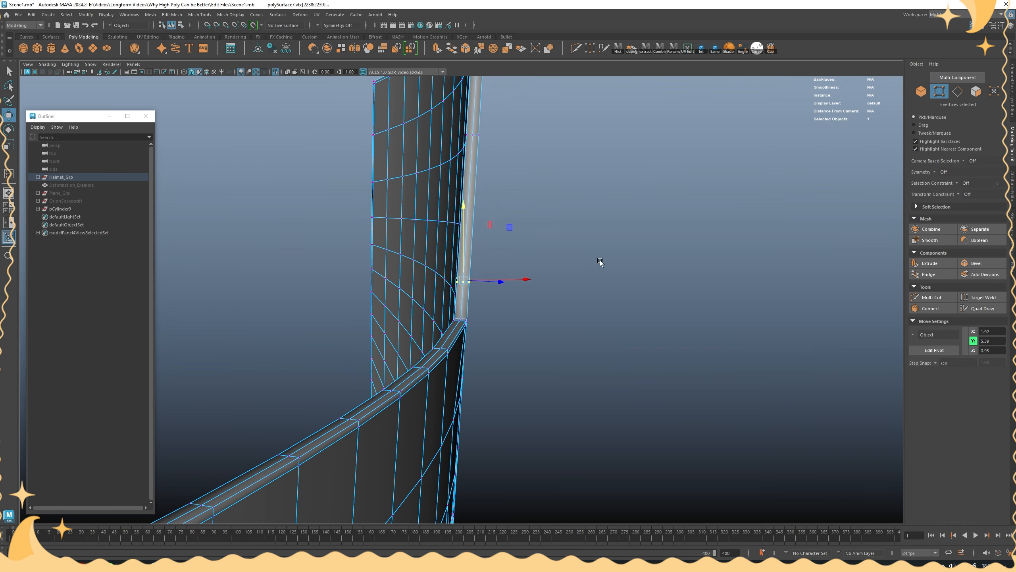
# Reapply the edge transform constraint and slide the selected vertices to just above the eye slot's inner corner
pyautogui.click(951, 185)
pyautogui.click(938, 190)
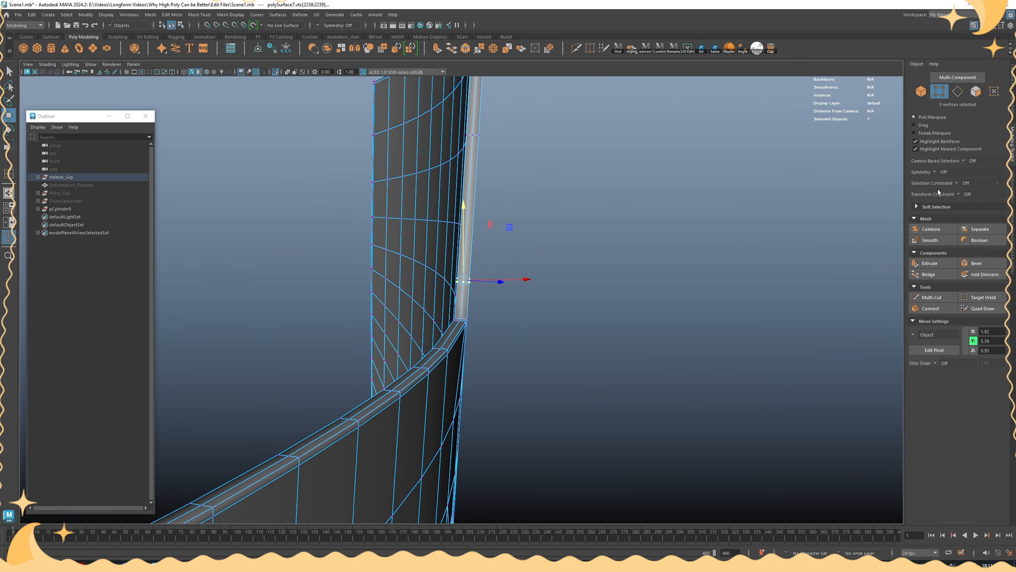
pyautogui.click(959, 193)
pyautogui.click(973, 201)
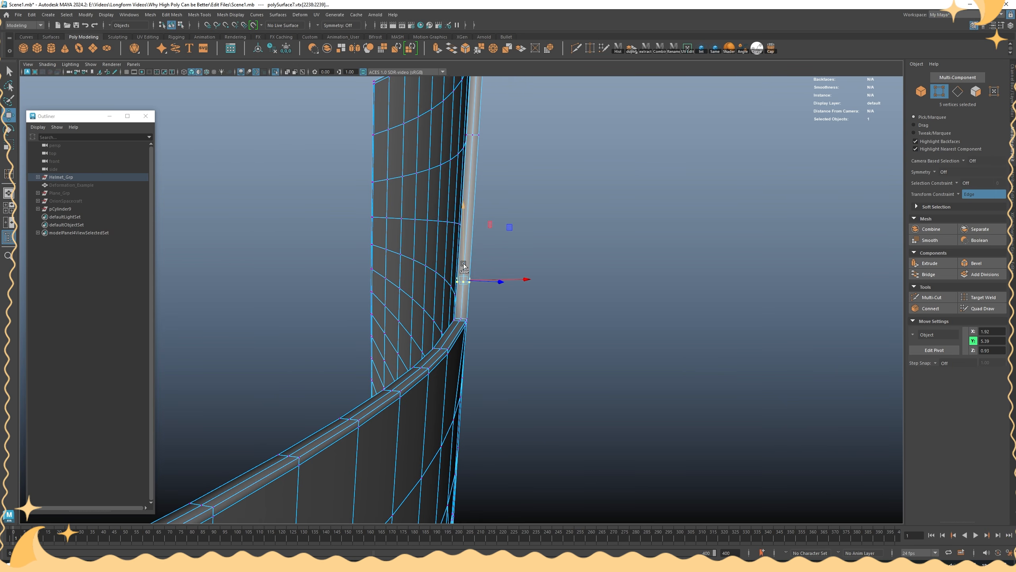
pyautogui.keyDown('alt'); pyautogui.moveTo(489, 251); pyautogui.dragTo(466, 249); pyautogui.keyUp('alt')
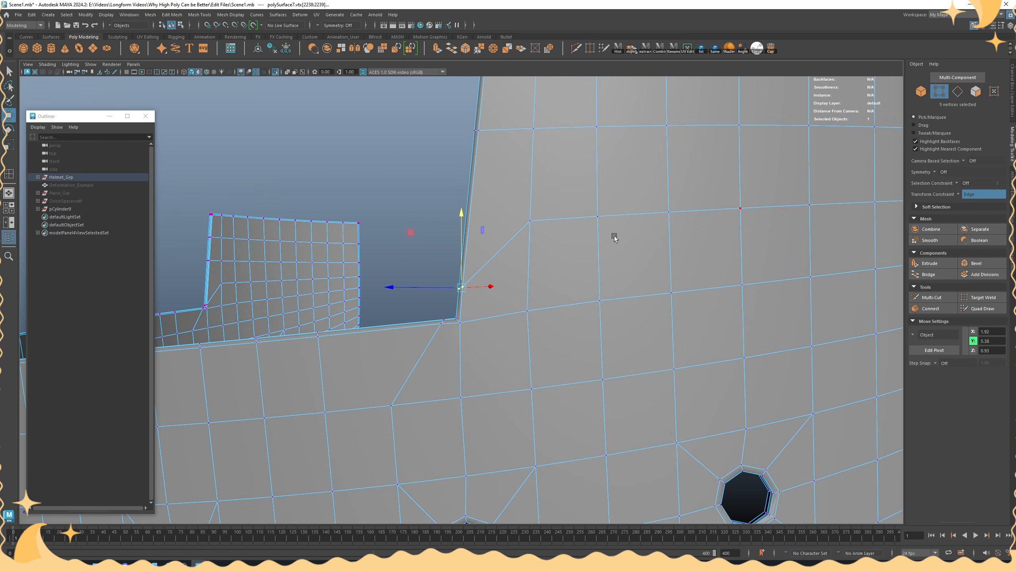
pyautogui.keyDown('alt'); pyautogui.moveTo(615, 237); pyautogui.dragTo(467, 286); pyautogui.keyUp('alt')
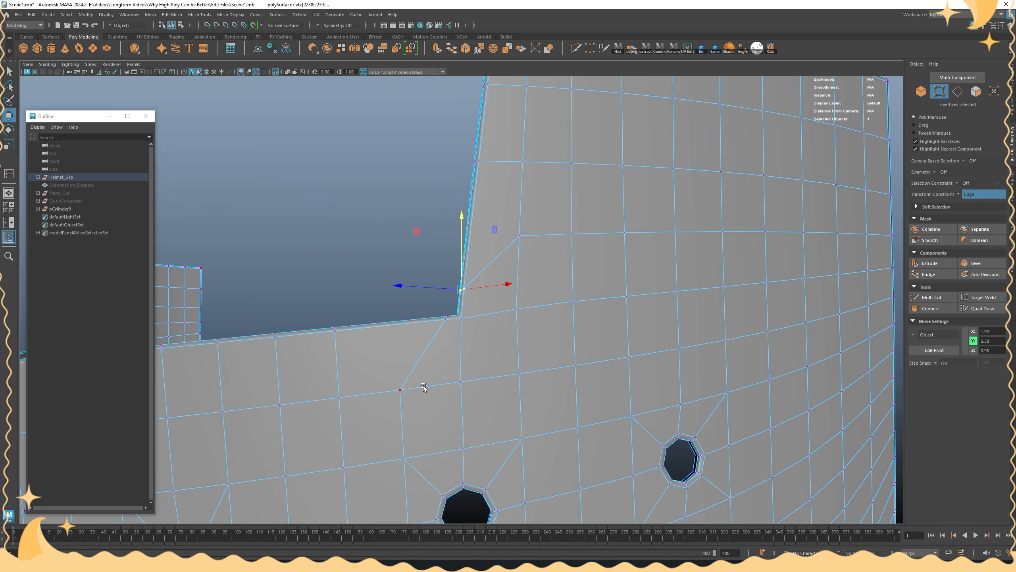
# Return to object mode, leave the faceplate's isolated view and show the whole helmet
pyautogui.keyDown('alt'); pyautogui.moveTo(647, 231); pyautogui.dragTo(284, 276, button='right'); pyautogui.keyUp('alt')
pyautogui.keyDown('alt'); pyautogui.moveTo(548, 277); pyautogui.dragTo(580, 277); pyautogui.keyUp('alt')
pyautogui.moveTo(526, 277); pyautogui.dragTo(565, 264, button='right')
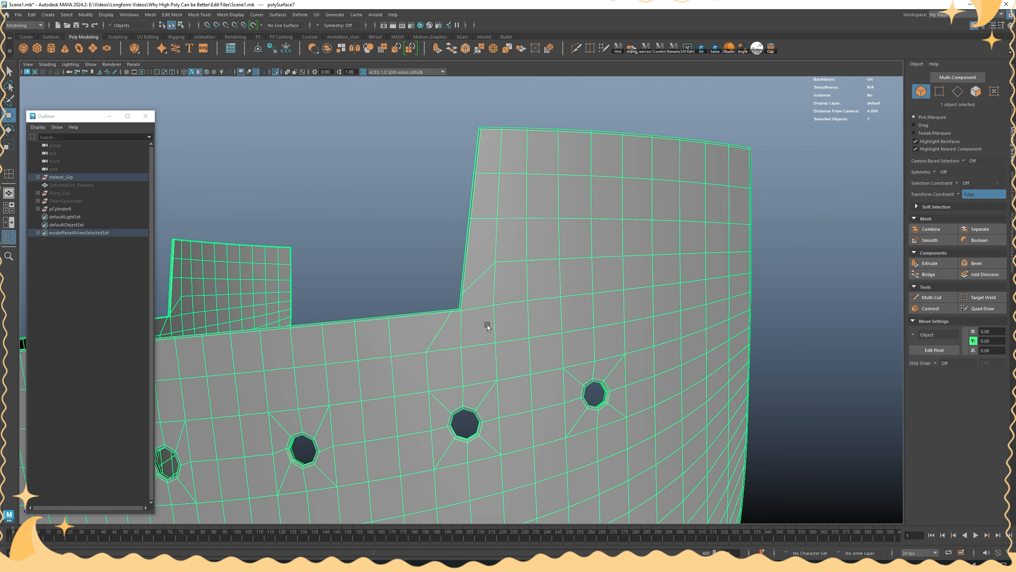
pyautogui.click(751, 274)
pyautogui.keyDown('alt'); pyautogui.moveTo(751, 275); pyautogui.dragTo(471, 342); pyautogui.keyUp('alt')
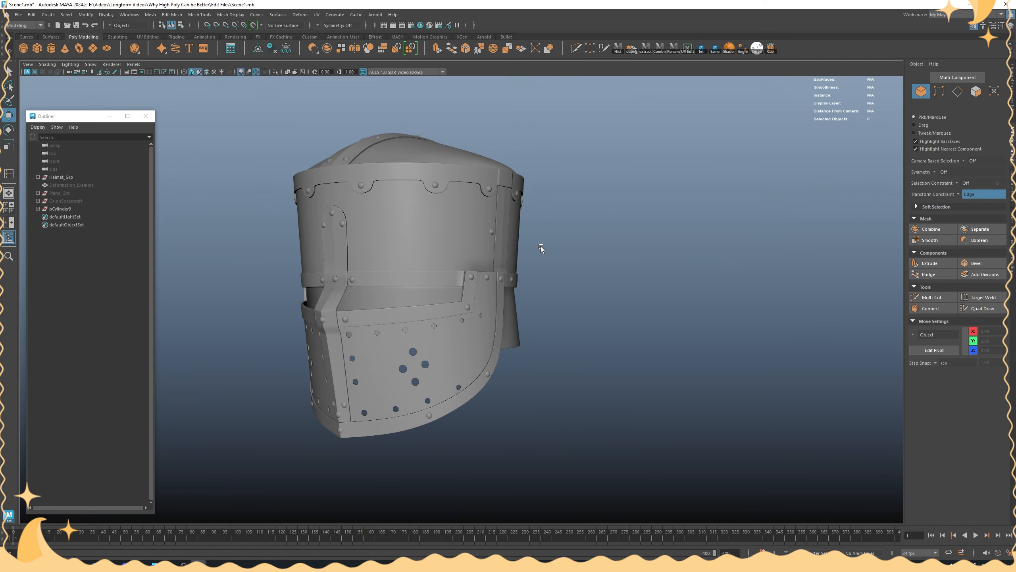
# Hide Helmet_Grp, then show Plane_Grp and frame it in the viewport
pyautogui.click(68, 207)
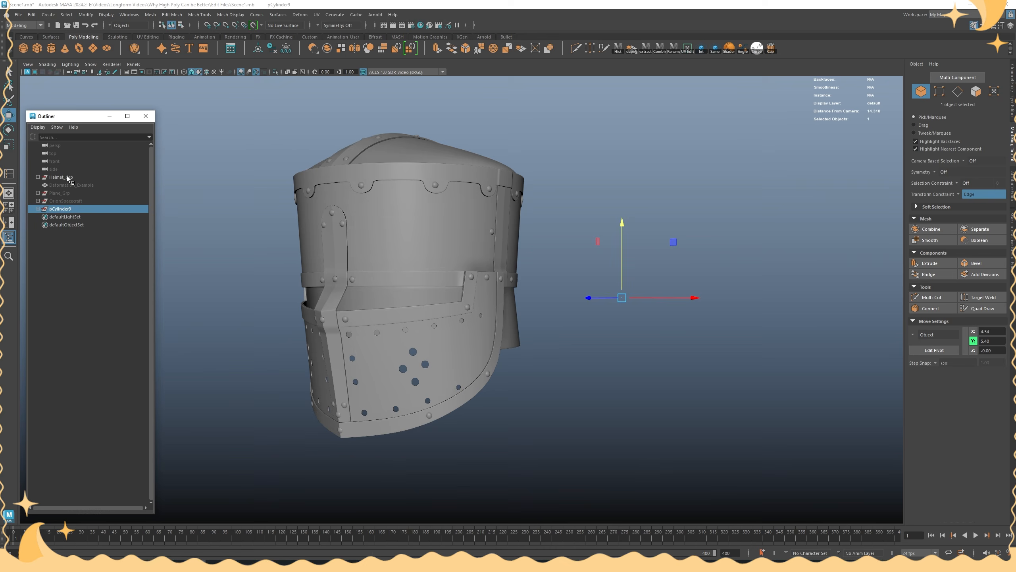
pyautogui.click(68, 176)
pyautogui.press('h')
pyautogui.click(69, 192)
pyautogui.press('h')
pyautogui.press('f')
pyautogui.click(439, 160)
# Examine the aircraft's smooth fuselage panel, engine nacelles and wings from the front and side
pyautogui.keyDown('alt'); pyautogui.moveTo(620, 186); pyautogui.dragTo(556, 184, button='right'); pyautogui.keyUp('alt')
pyautogui.keyDown('alt'); pyautogui.moveTo(556, 185); pyautogui.dragTo(490, 282); pyautogui.keyUp('alt')
pyautogui.click(493, 278)
pyautogui.press('f')
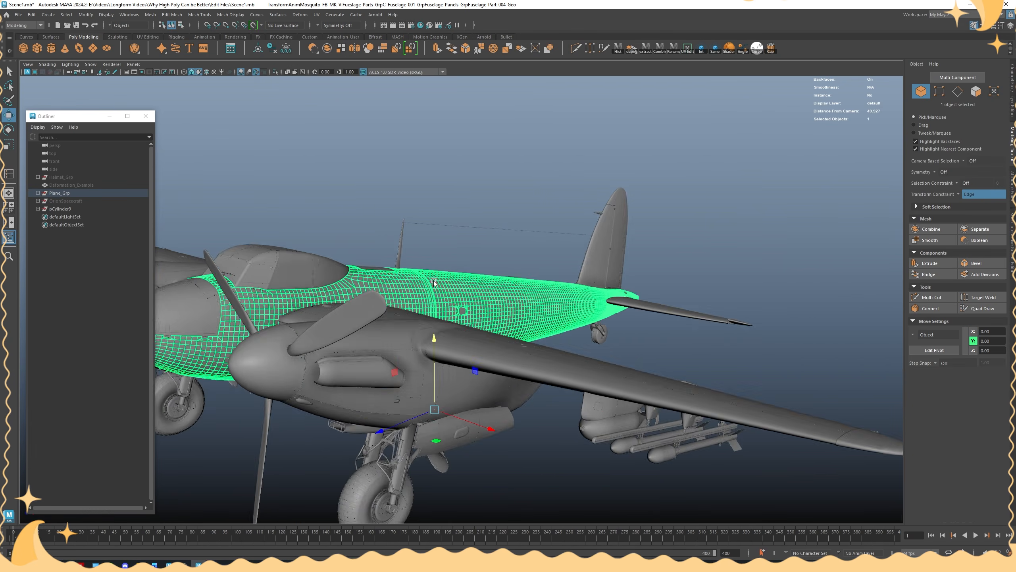
pyautogui.keyDown('alt'); pyautogui.moveTo(408, 277); pyautogui.dragTo(618, 322); pyautogui.keyUp('alt')
pyautogui.click(440, 212)
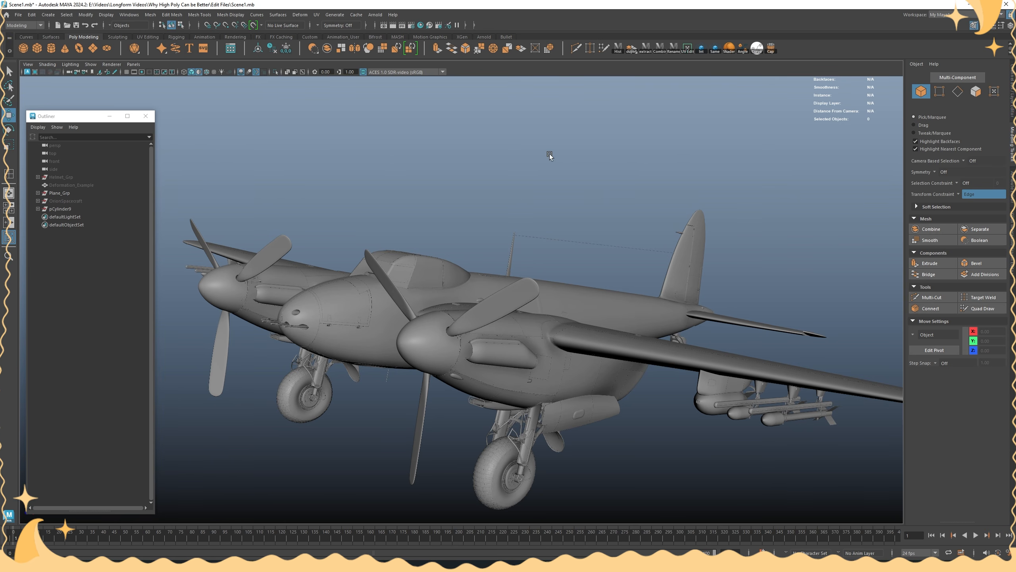
pyautogui.keyDown('alt'); pyautogui.moveTo(549, 154); pyautogui.dragTo(546, 275); pyautogui.keyUp('alt')
pyautogui.keyDown('alt'); pyautogui.moveTo(570, 287); pyautogui.dragTo(586, 262); pyautogui.keyUp('alt')
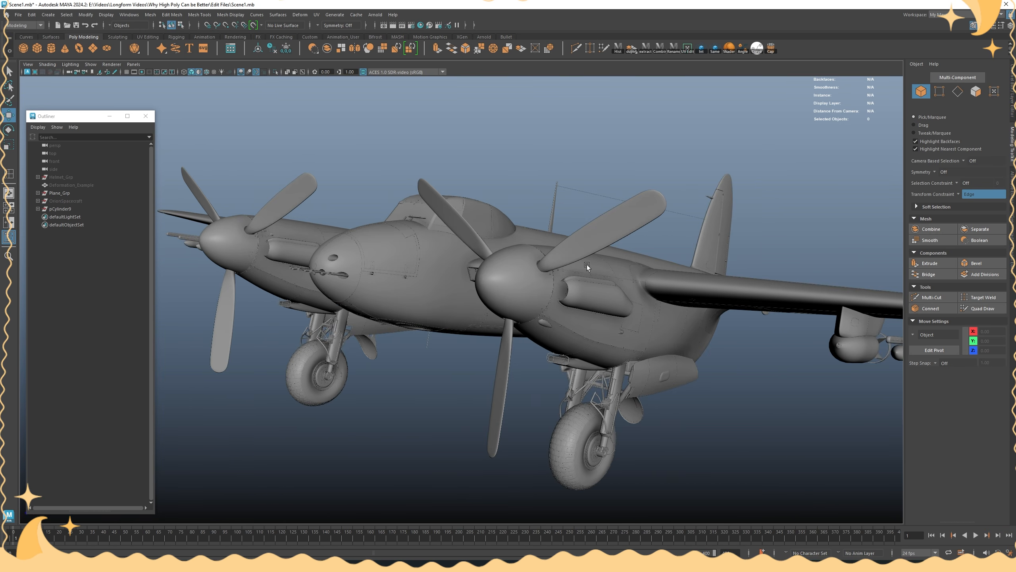
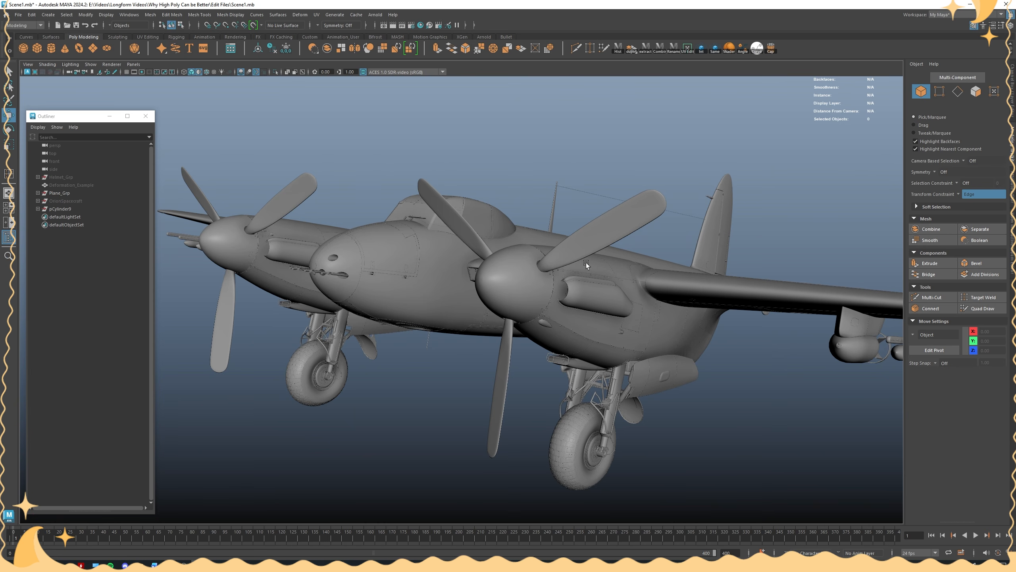
# Show Helmet_Grp again, hide Plane_Grp and frame the helmet
pyautogui.click(89, 179)
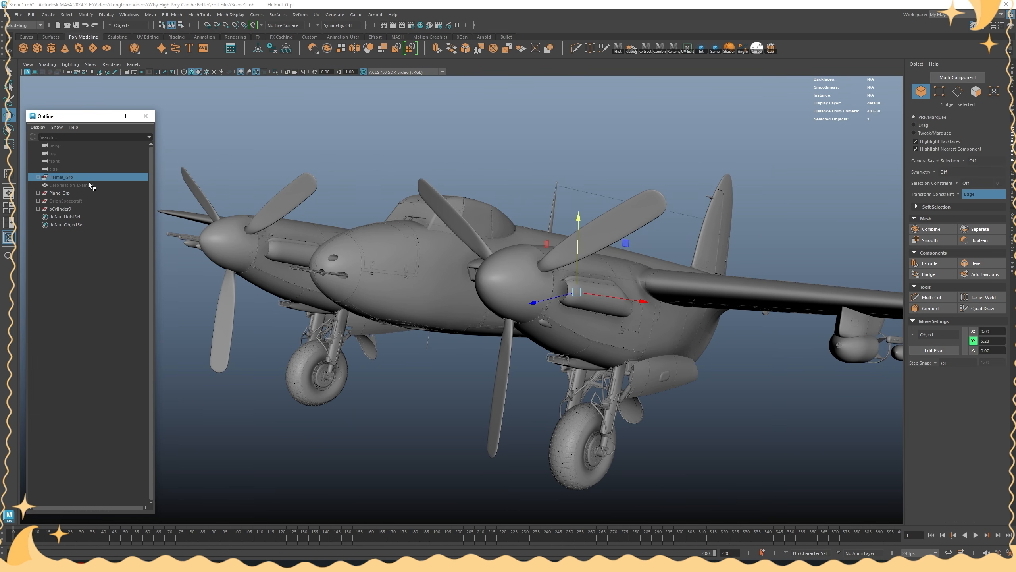
pyautogui.press('h')
pyautogui.click(75, 192)
pyautogui.press('h')
pyautogui.click(566, 274)
pyautogui.press('f')
# Examine the helmet's panels and the perforated faceplate's wireframe from the side
pyautogui.click(701, 283)
pyautogui.keyDown('alt'); pyautogui.moveTo(701, 282); pyautogui.dragTo(592, 296); pyautogui.keyUp('alt')
pyautogui.scroll(-4, 514, 304)
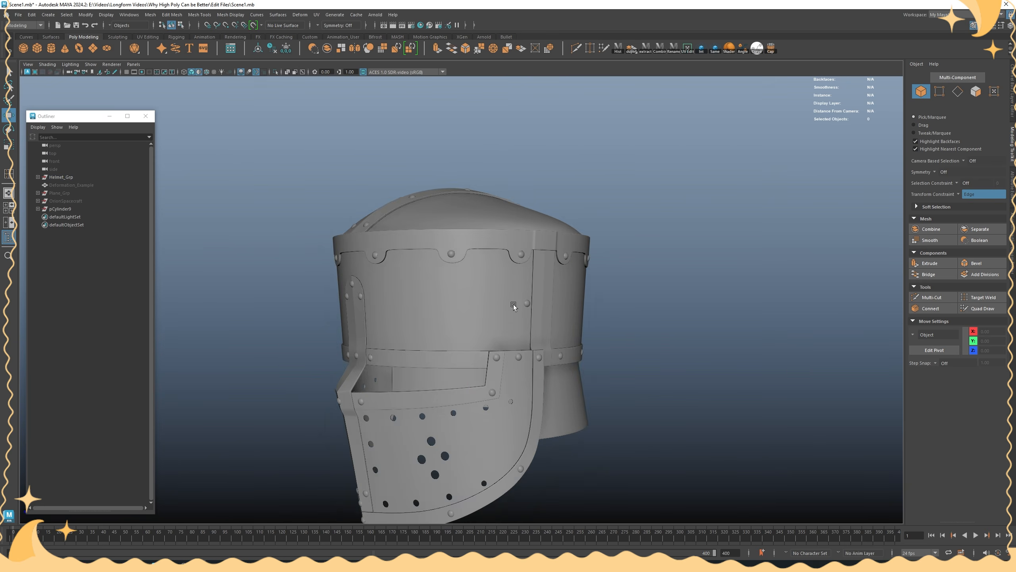
pyautogui.keyDown('alt'); pyautogui.moveTo(576, 344); pyautogui.dragTo(573, 302, button='middle'); pyautogui.keyUp('alt')
pyautogui.click(479, 396)
pyautogui.press('f')
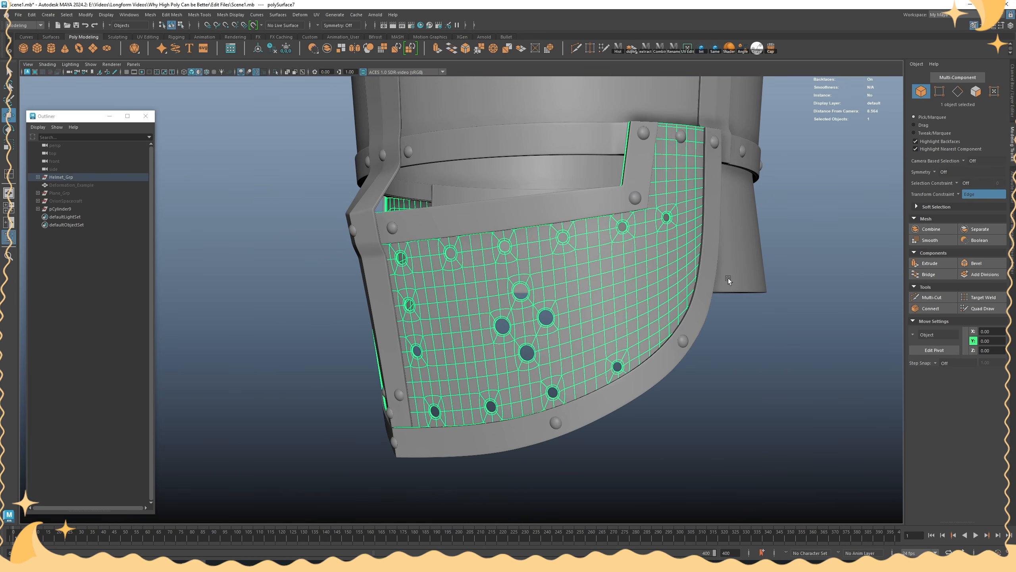
pyautogui.click(820, 282)
pyautogui.keyDown('alt'); pyautogui.moveTo(819, 282); pyautogui.dragTo(572, 297); pyautogui.keyUp('alt')
pyautogui.scroll(-1, 573, 297)
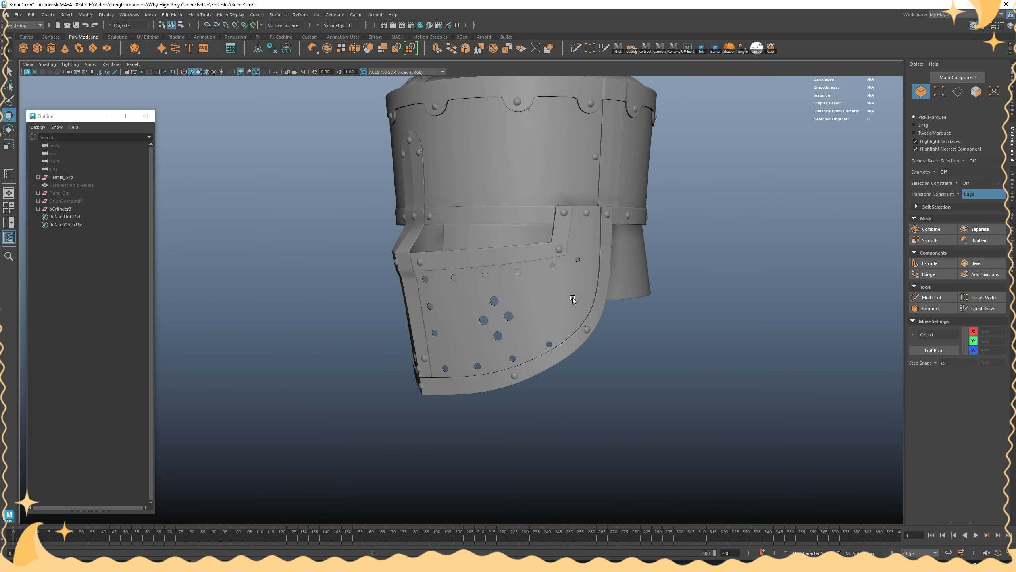
pyautogui.keyDown('alt'); pyautogui.moveTo(573, 297); pyautogui.dragTo(577, 361, button='middle'); pyautogui.keyUp('alt')
pyautogui.keyDown('alt'); pyautogui.moveTo(576, 361); pyautogui.dragTo(565, 354); pyautogui.keyUp('alt')
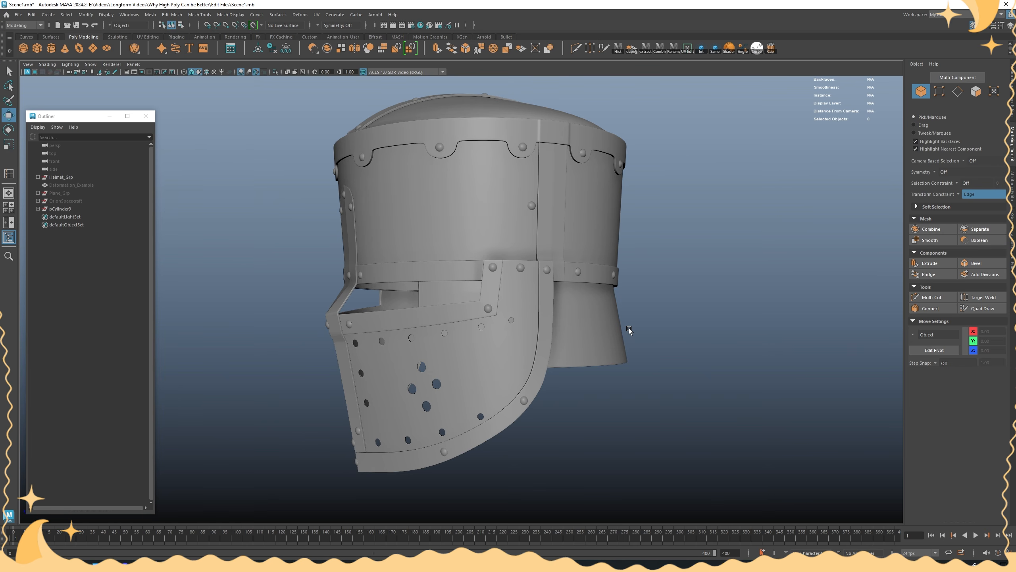
pyautogui.moveTo(434, 263)
pyautogui.keyDown('alt'); pyautogui.mouseDown()
pyautogui.moveTo(392, 266)
pyautogui.moveTo(416, 264)
pyautogui.mouseUp(); pyautogui.keyUp('alt')
# Show Plane_Grp once more and frame the aircraft from the side
pyautogui.click(82, 192)
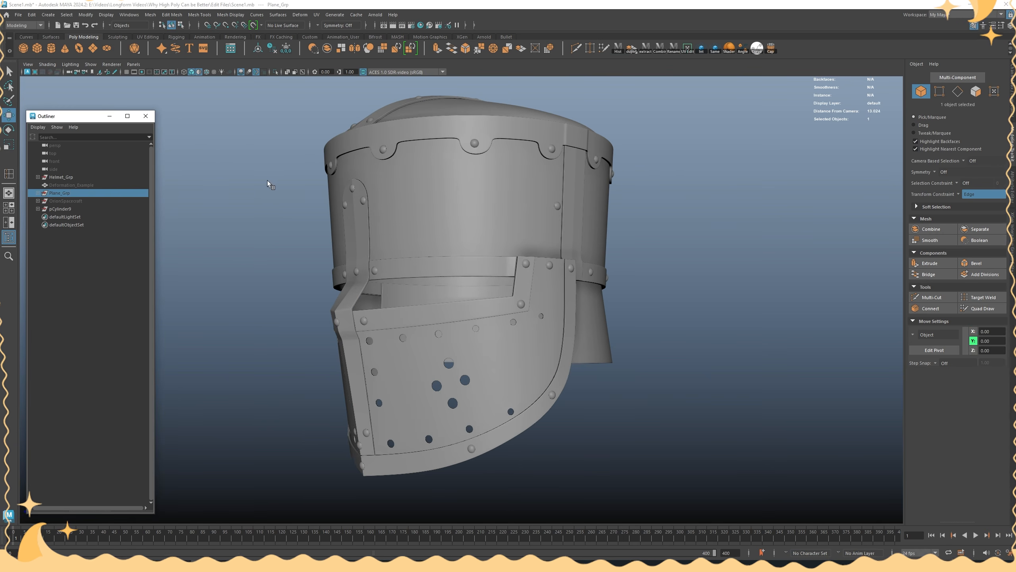
pyautogui.press('f')
pyautogui.keyDown('alt'); pyautogui.moveTo(623, 211); pyautogui.dragTo(541, 241); pyautogui.keyUp('alt')
pyautogui.keyDown('alt'); pyautogui.moveTo(540, 241); pyautogui.dragTo(579, 207, button='right'); pyautogui.keyUp('alt')
pyautogui.click(462, 198)
pyautogui.keyDown('alt'); pyautogui.moveTo(461, 198); pyautogui.dragTo(500, 260); pyautogui.keyUp('alt')
pyautogui.keyDown('alt'); pyautogui.moveTo(500, 260); pyautogui.dragTo(579, 275, button='middle'); pyautogui.keyUp('alt')
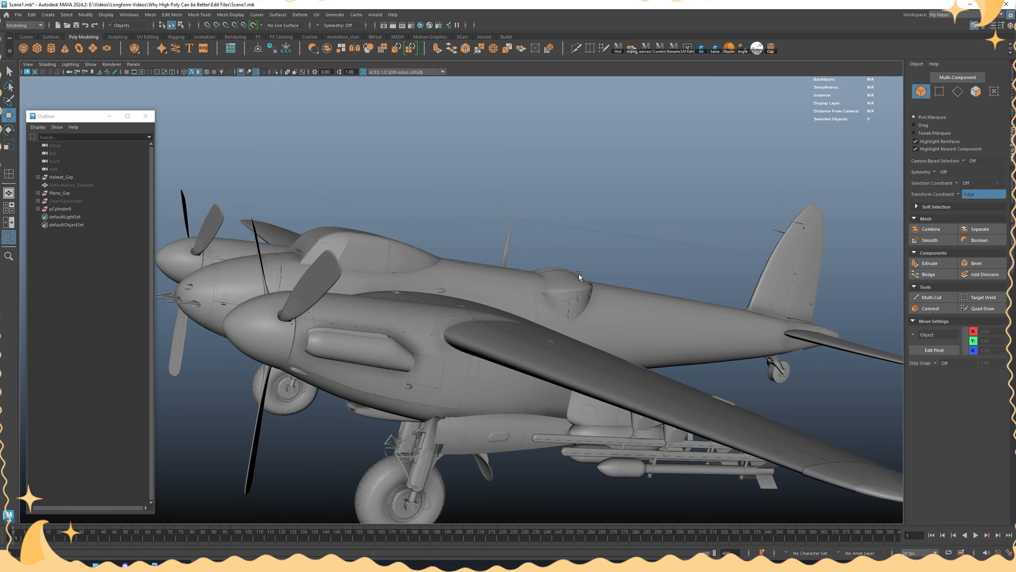
# Examine the aircraft's underside and the topology of its long fuselage panel
pyautogui.keyDown('alt'); pyautogui.moveTo(370, 268); pyautogui.dragTo(487, 286); pyautogui.keyUp('alt')
pyautogui.scroll(3, 488, 285)
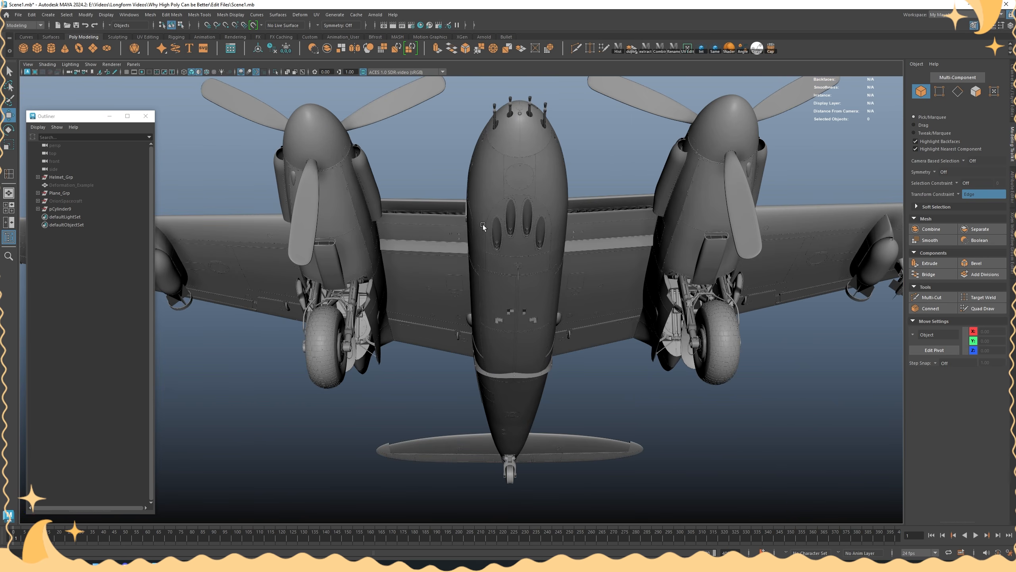
pyautogui.keyDown('alt'); pyautogui.moveTo(482, 224); pyautogui.dragTo(592, 214); pyautogui.keyUp('alt')
pyautogui.click(591, 214)
pyautogui.scroll(-2, 624, 207)
pyautogui.keyDown('alt'); pyautogui.moveTo(657, 201); pyautogui.dragTo(578, 204); pyautogui.keyUp('alt')
pyautogui.click(674, 146)
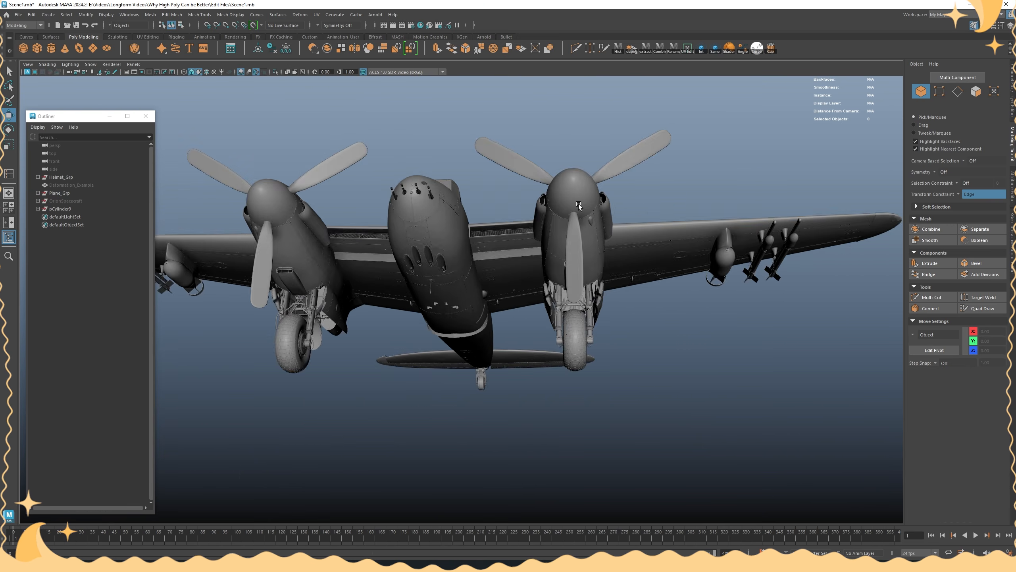
pyautogui.scroll(3, 578, 203)
pyautogui.click(433, 175)
pyautogui.keyDown('alt'); pyautogui.moveTo(665, 156); pyautogui.dragTo(497, 192); pyautogui.keyUp('alt')
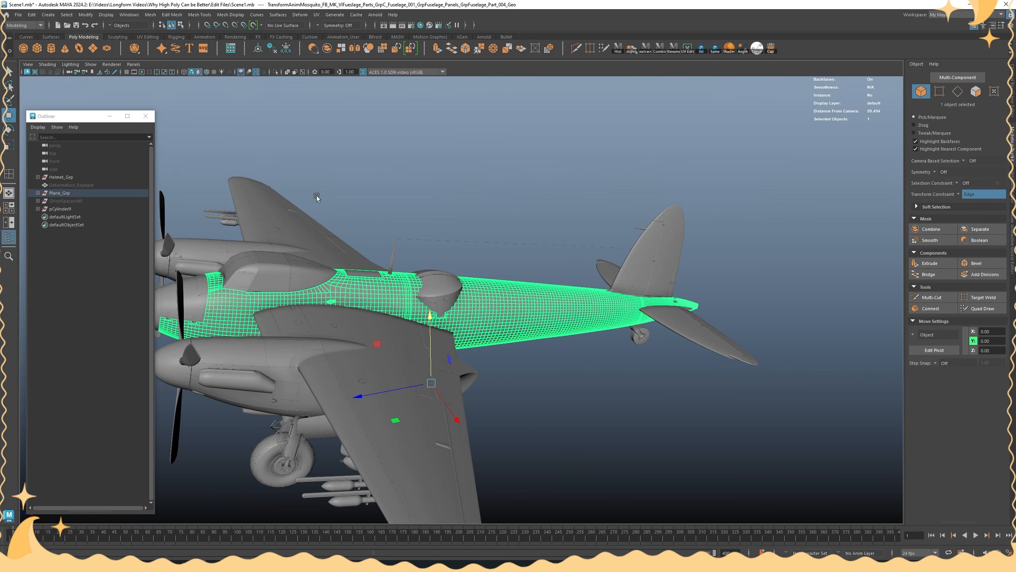
# Hide the whole Plane_Grp and frame the helmet's scalloped upper band
pyautogui.click(66, 194)
pyautogui.keyDown('alt'); pyautogui.moveTo(418, 196); pyautogui.dragTo(466, 208); pyautogui.keyUp('alt')
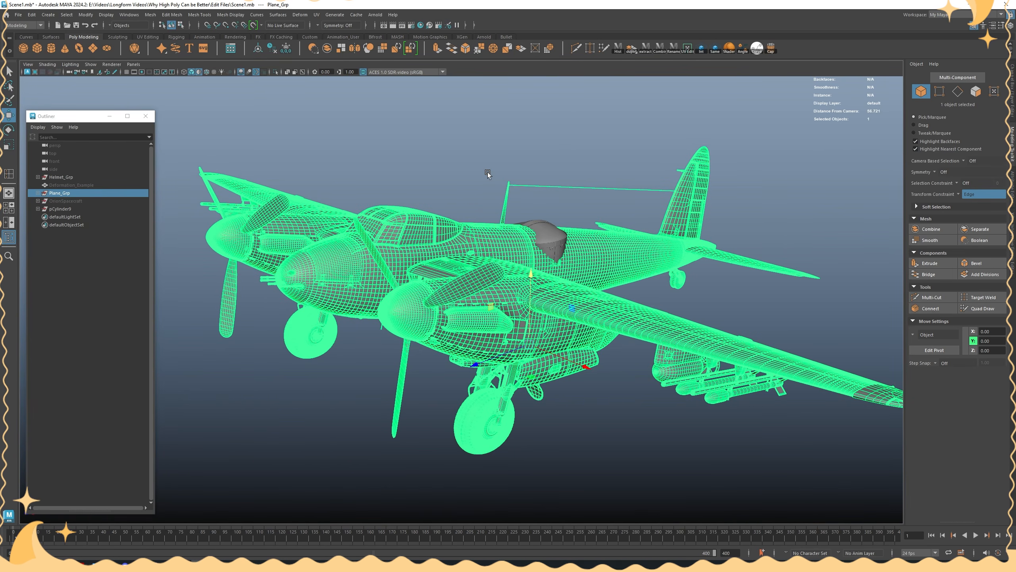
pyautogui.keyDown('alt'); pyautogui.moveTo(487, 150); pyautogui.dragTo(479, 173, button='middle'); pyautogui.keyUp('alt')
pyautogui.scroll(1, 479, 174)
pyautogui.press('h')
pyautogui.click(529, 275)
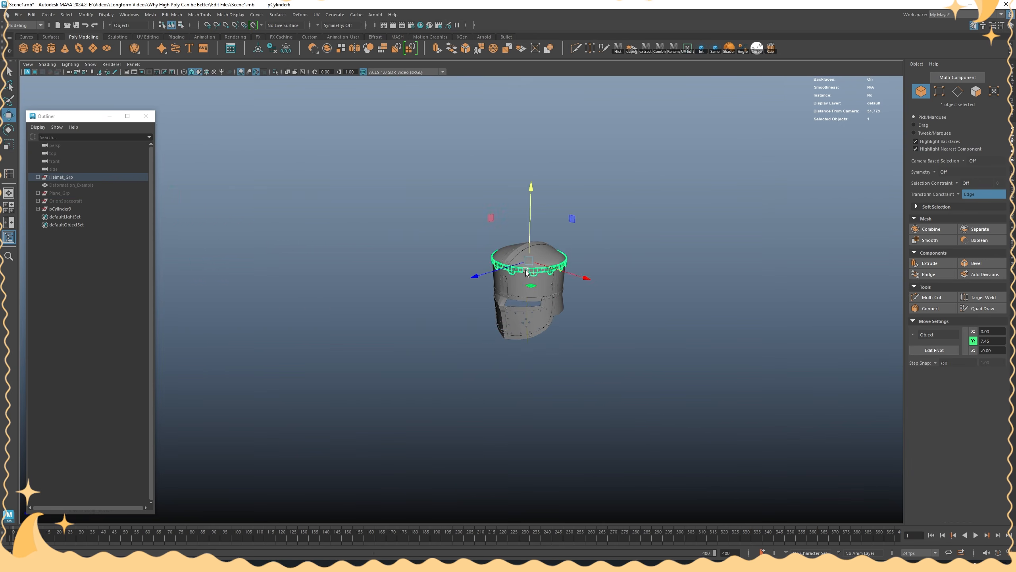
pyautogui.press('f')
# Examine the complete helmet from its faceplate side
pyautogui.click(680, 261)
pyautogui.scroll(-5, 600, 268)
pyautogui.keyDown('alt'); pyautogui.moveTo(508, 294); pyautogui.dragTo(493, 278); pyautogui.keyUp('alt')
pyautogui.keyDown('alt'); pyautogui.moveTo(493, 276); pyautogui.dragTo(485, 148, button='middle'); pyautogui.keyUp('alt')
pyautogui.scroll(4, 561, 269)
pyautogui.keyDown('alt'); pyautogui.moveTo(563, 251); pyautogui.dragTo(567, 284, button='middle'); pyautogui.keyUp('alt')
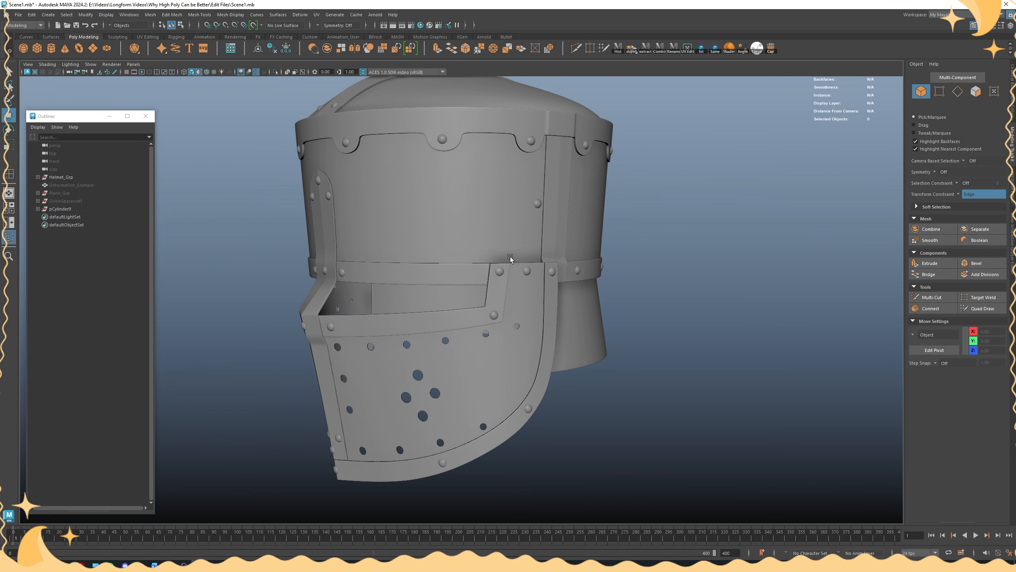
pyautogui.keyDown('alt'); pyautogui.moveTo(664, 208); pyautogui.dragTo(601, 230); pyautogui.keyUp('alt')
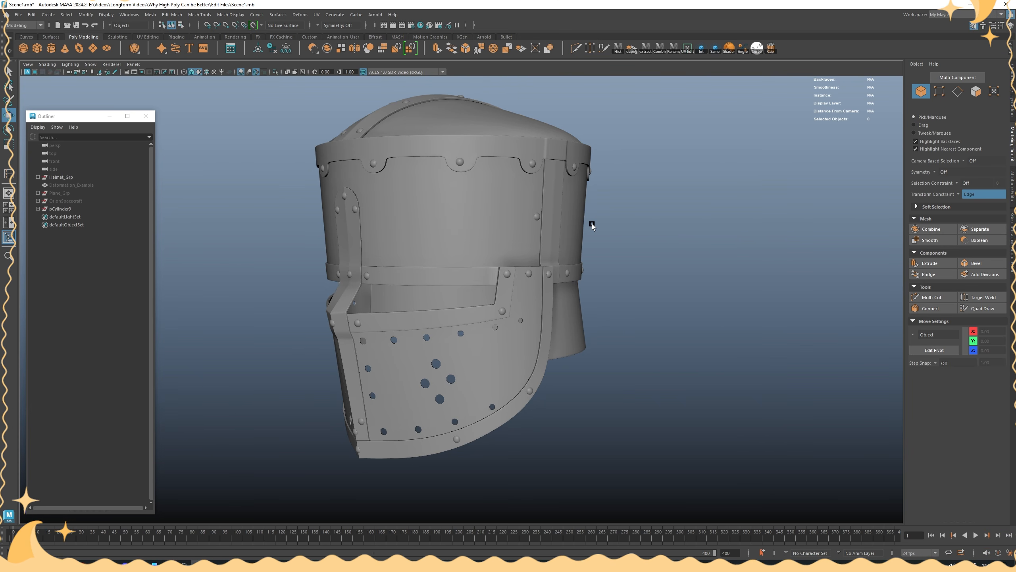
pyautogui.keyDown('alt'); pyautogui.moveTo(579, 156); pyautogui.dragTo(589, 192); pyautogui.keyUp('alt')
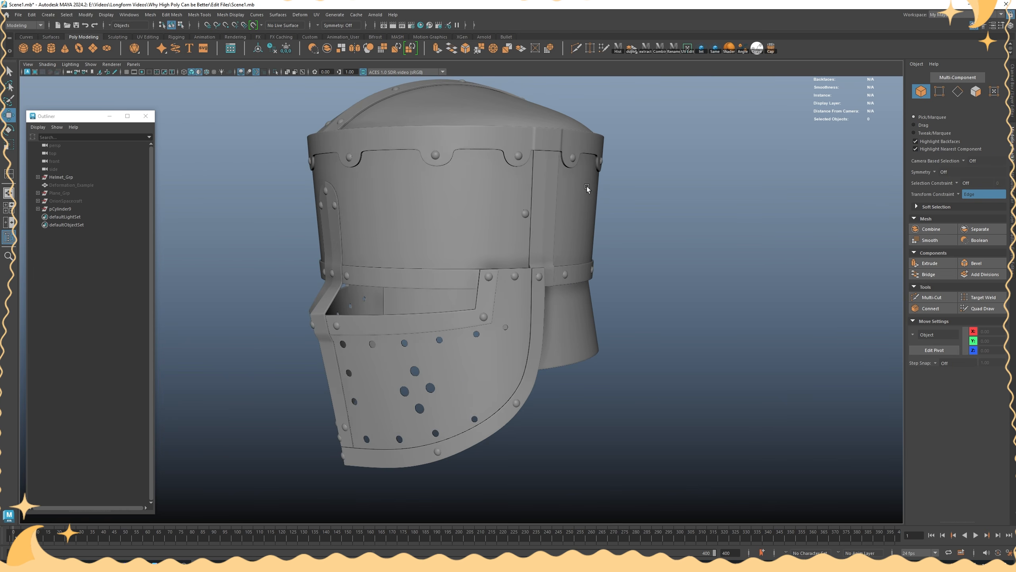